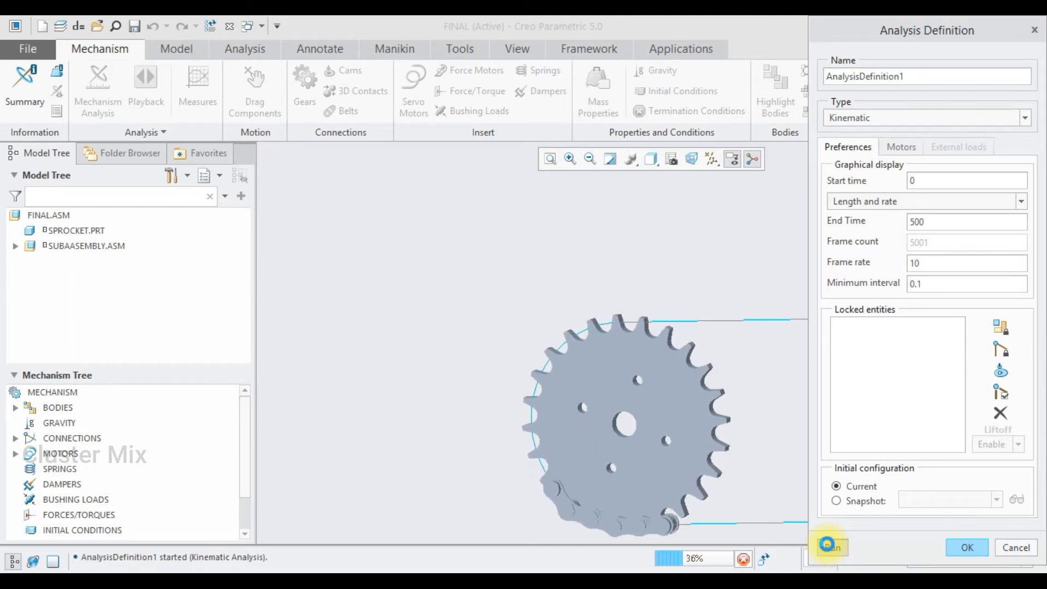
Step: Create a new part file based on the mmns_part_solid template instead of the default template
left_click(145, 153)
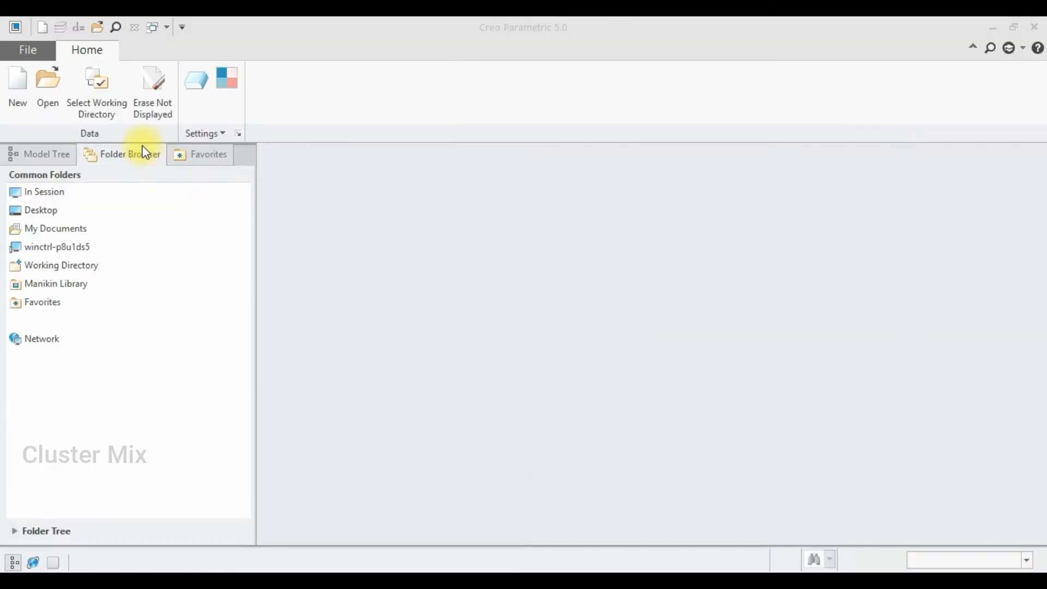
left_click(20, 92)
left_click(448, 435)
left_click(609, 472)
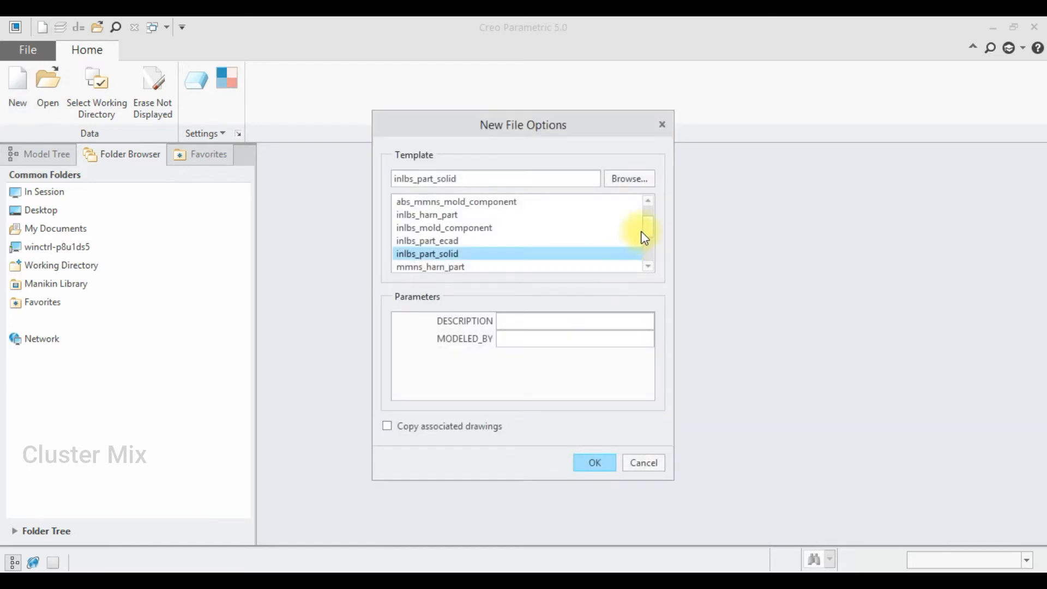
left_click_drag(649, 227, 646, 247)
left_click(447, 239)
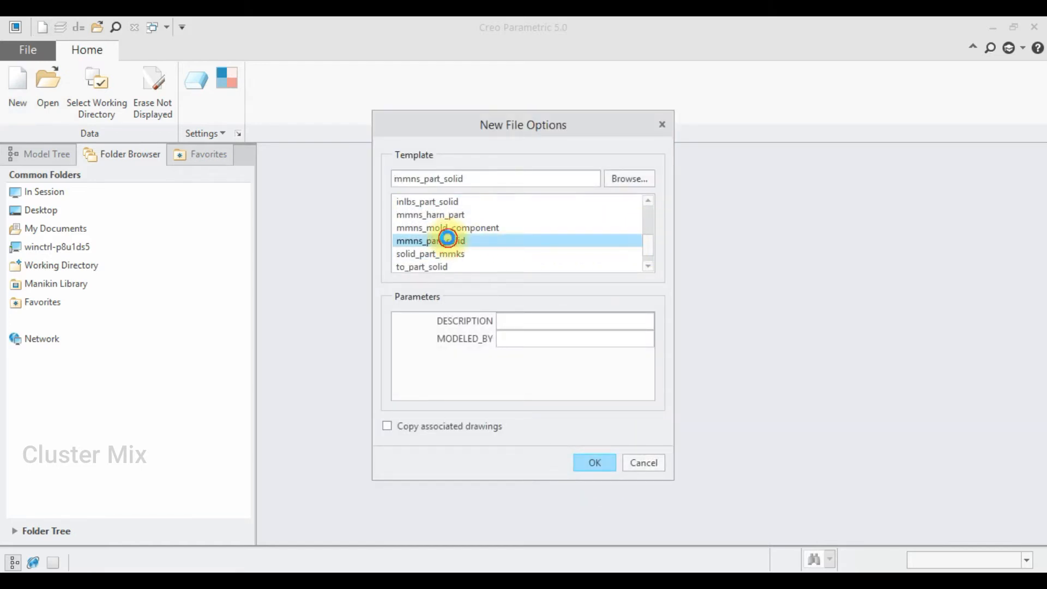
left_click(447, 238)
Step: Sketch a 220 mm diameter circle centred on the origin of the FRONT plane and finish the sketch
left_click(50, 266)
left_click(59, 194)
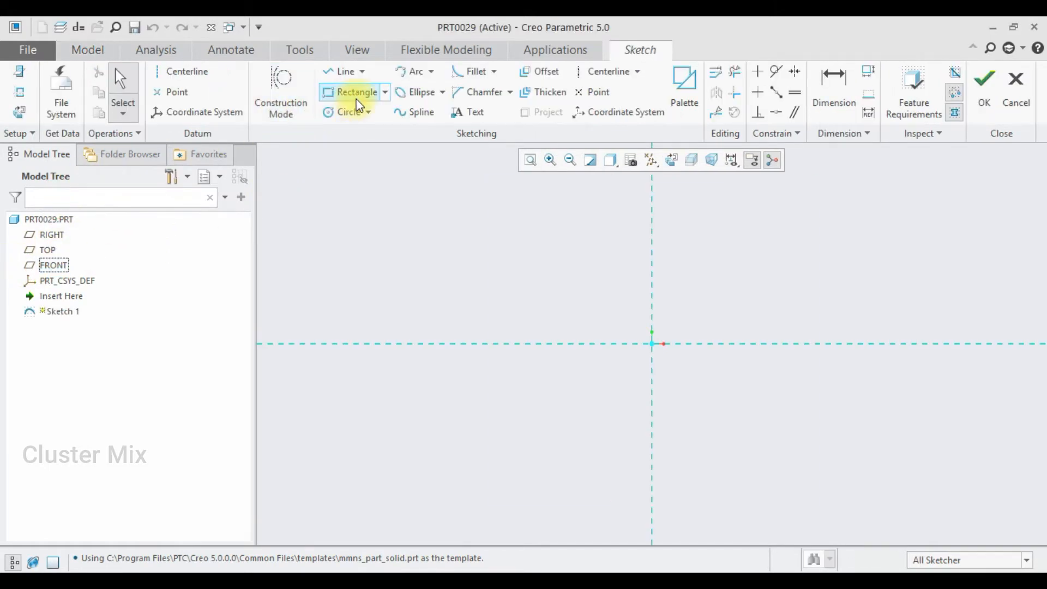
left_click(345, 112)
left_click(653, 344)
left_click(615, 257)
middle_click(547, 255)
double_click(523, 250)
type("220")
key("Return")
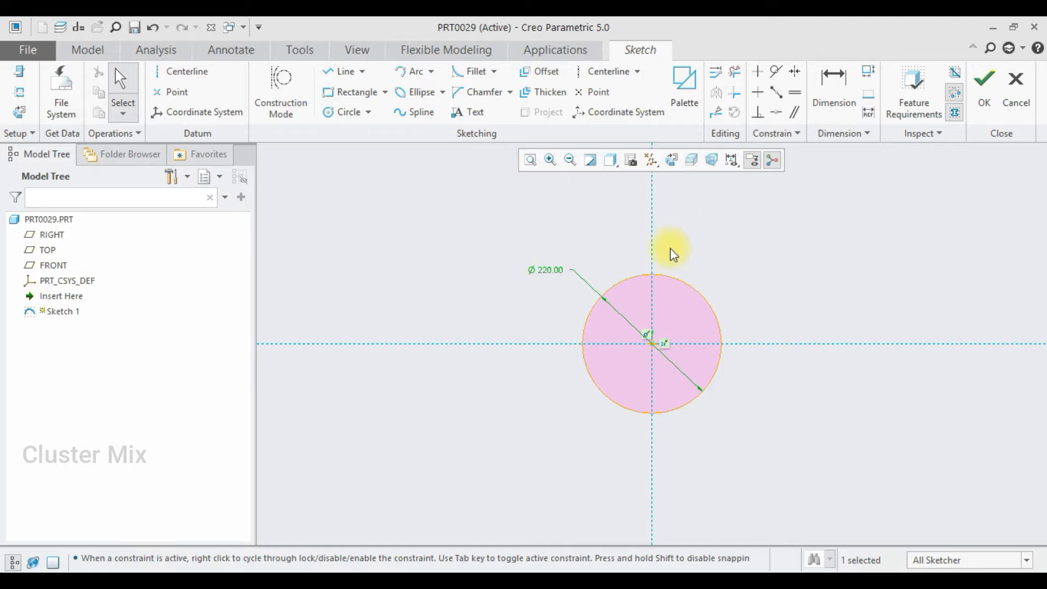
left_click(984, 83)
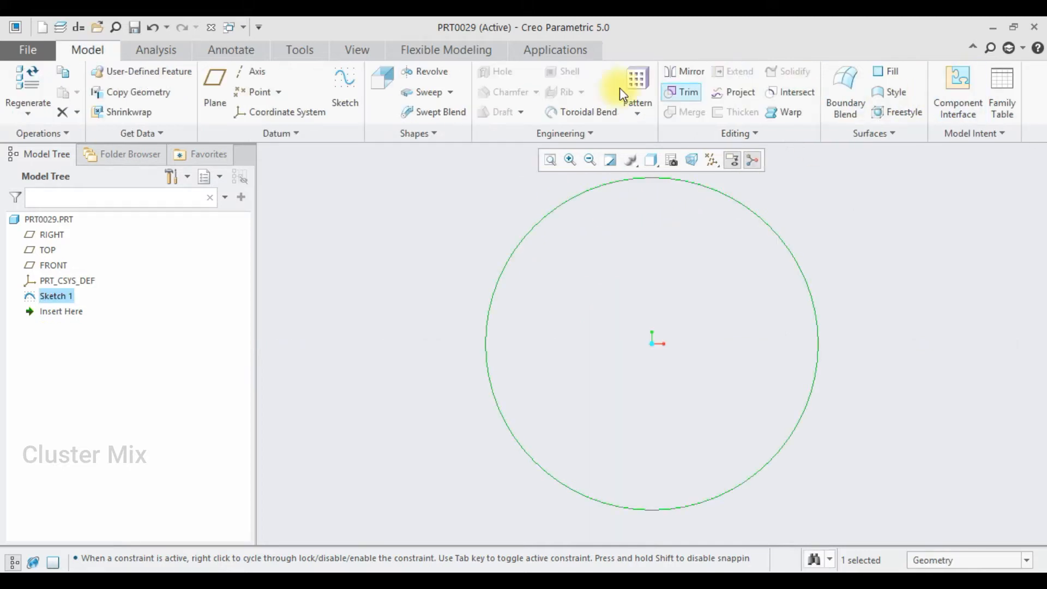
Step: Extrude the circle into a solid disc 10 mm thick, symmetric about the sketch plane
left_click(390, 84)
left_click_drag(134, 89, 94, 96)
type("10")
key("Return")
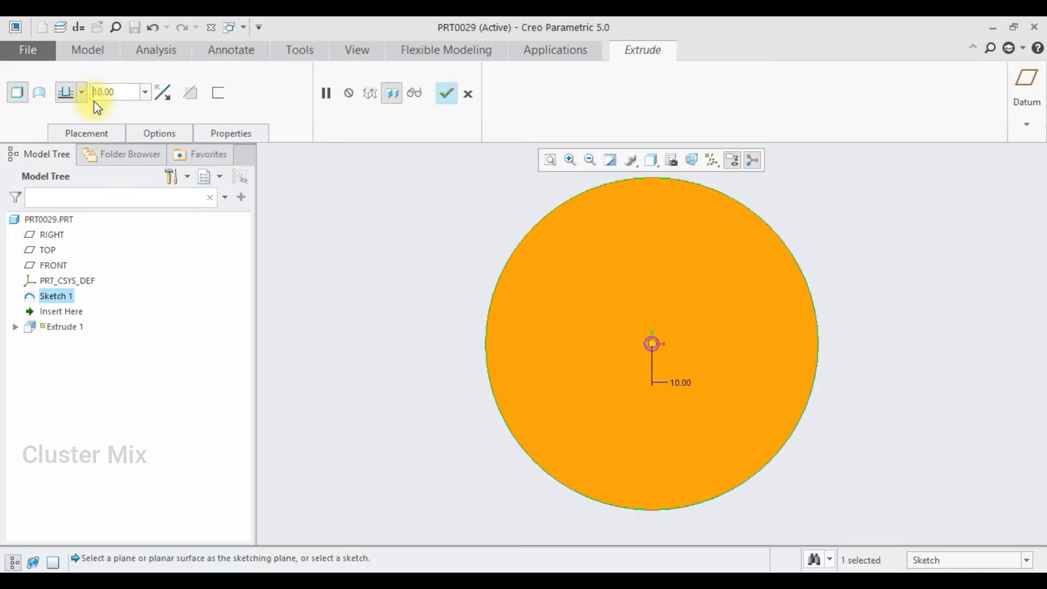
left_click(81, 92)
left_click(67, 139)
left_click(968, 555)
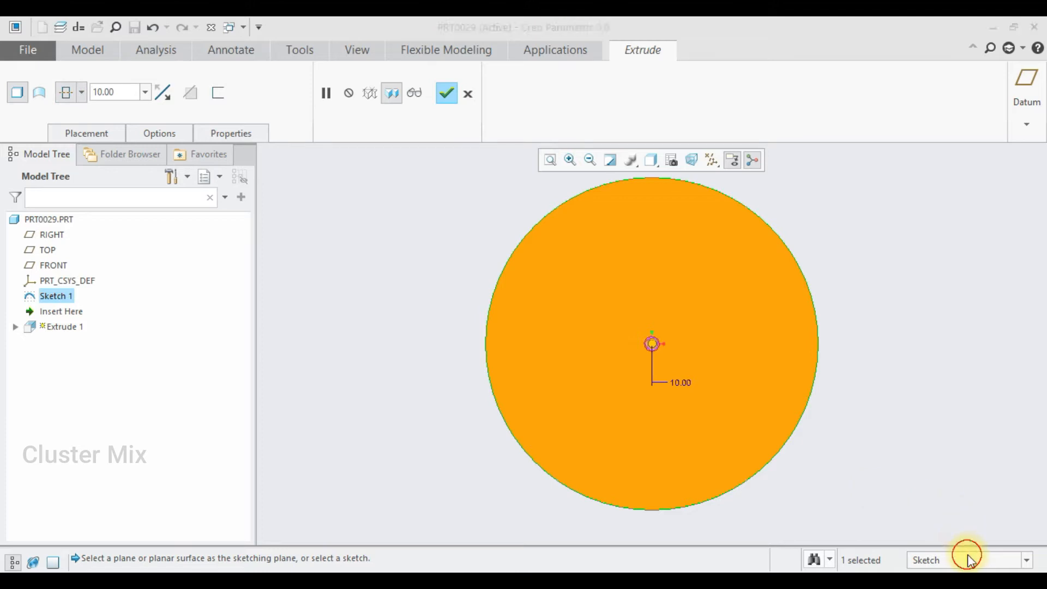
left_click(444, 96)
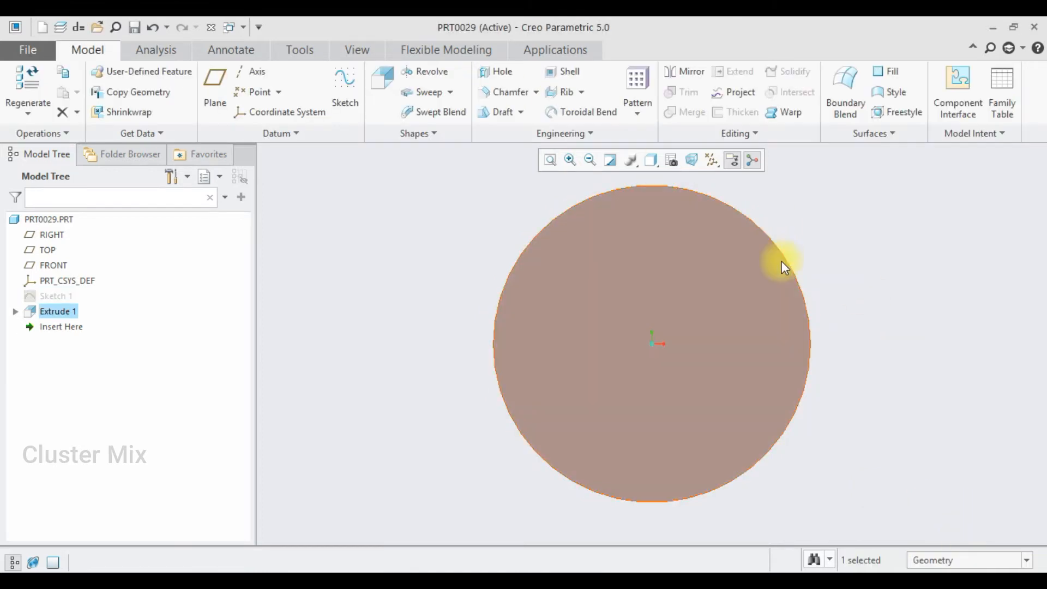
Step: Start a sketch on the disc's front face and draw a circle about 17.4 mm in diameter on the vertical axis near the upper rim
left_click(719, 266)
left_click(803, 200)
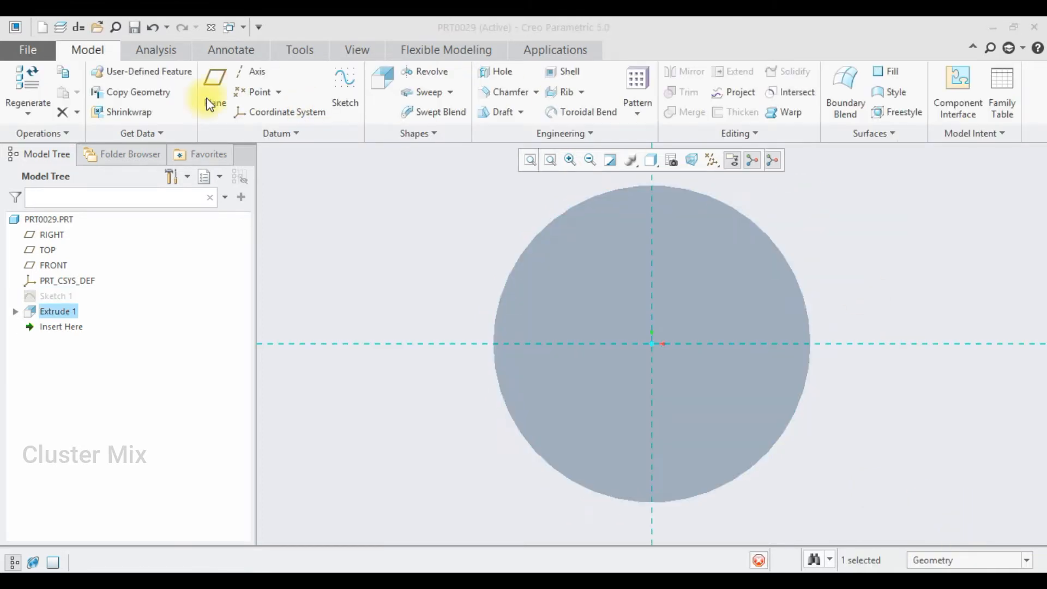
left_click(16, 115)
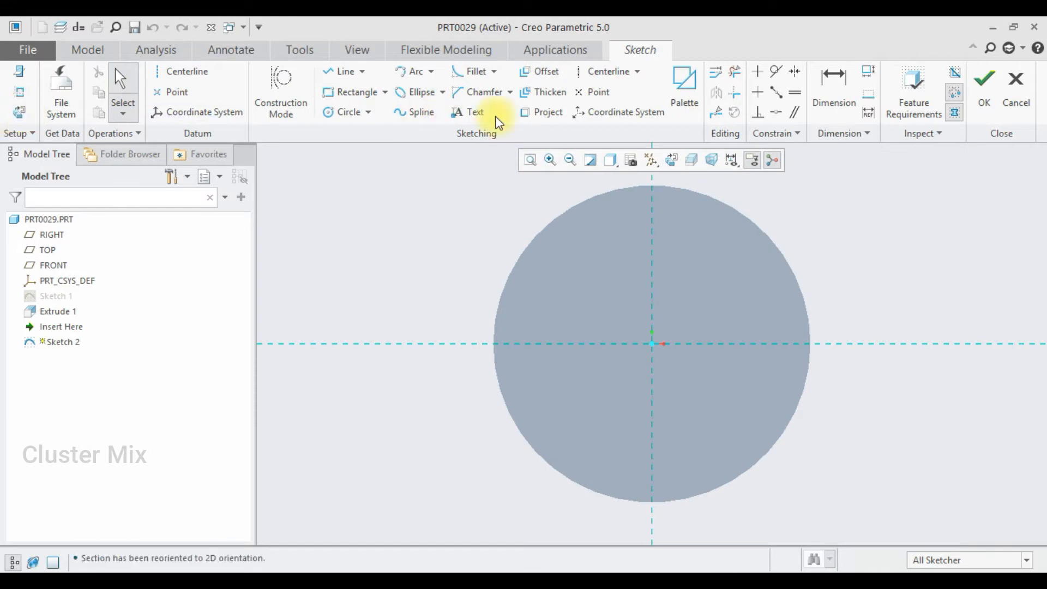
left_click(358, 106)
scroll(673, 193, "down", 3)
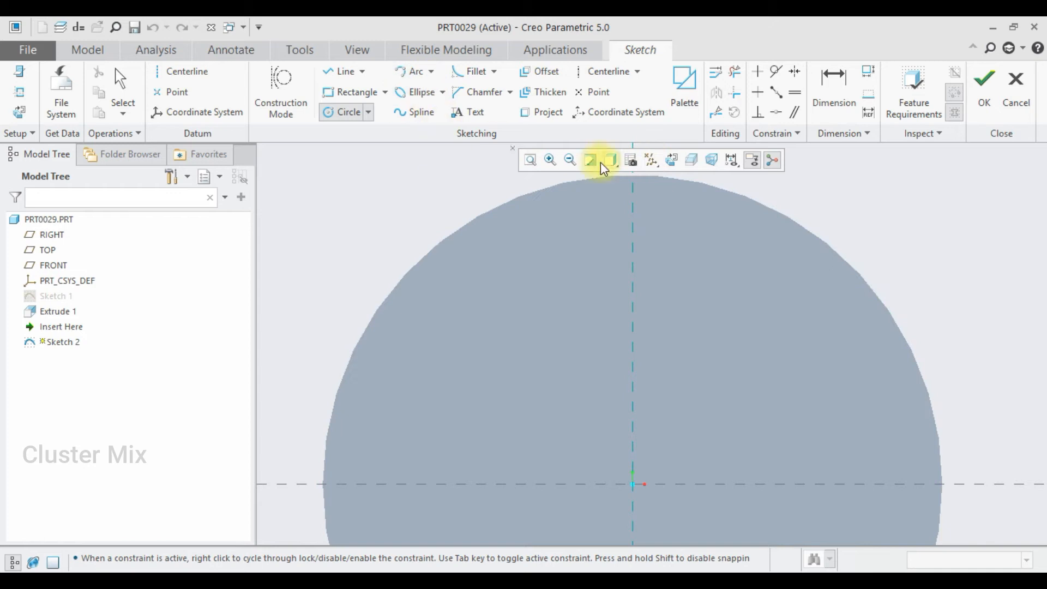
left_click(636, 240)
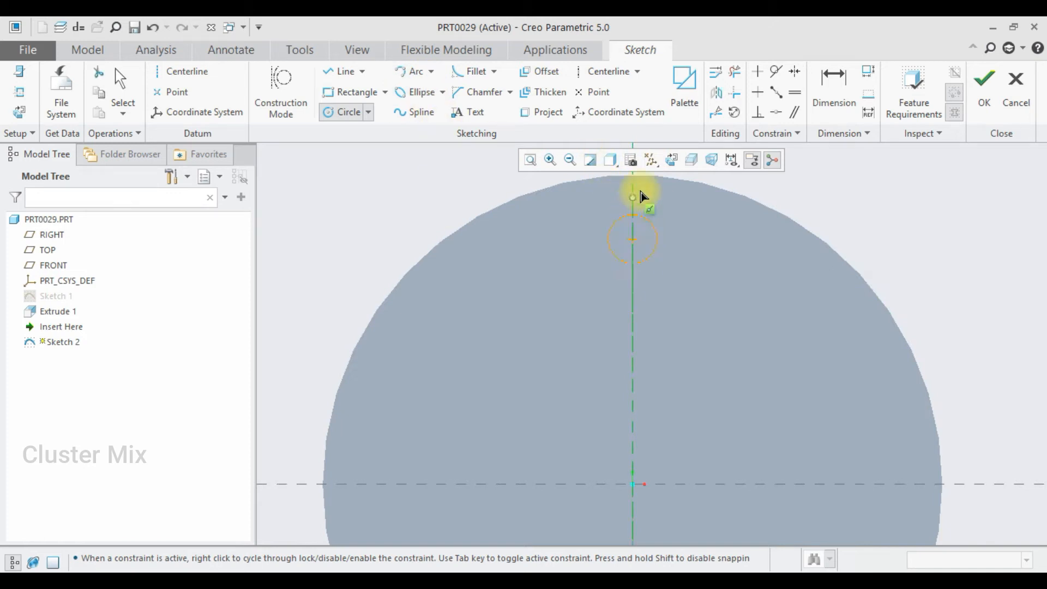
left_click(629, 217)
middle_click(604, 230)
Step: Set the small circle's diameter to 16 mm and its centre's distance from the disc centre to 97 mm
double_click(586, 217)
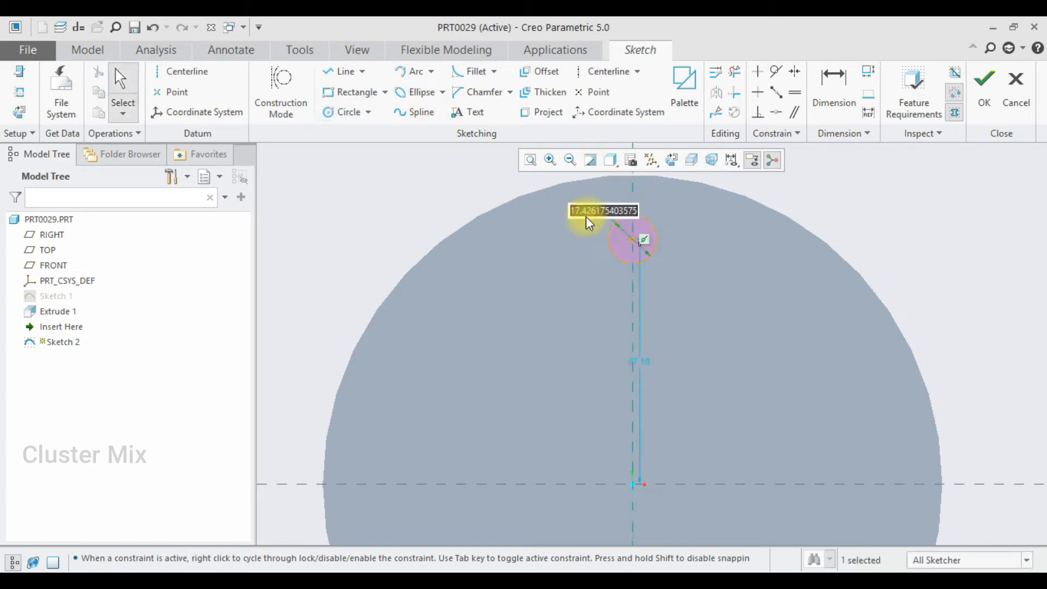
type("10")
key("Return")
double_click(638, 361)
type("97")
key("Return")
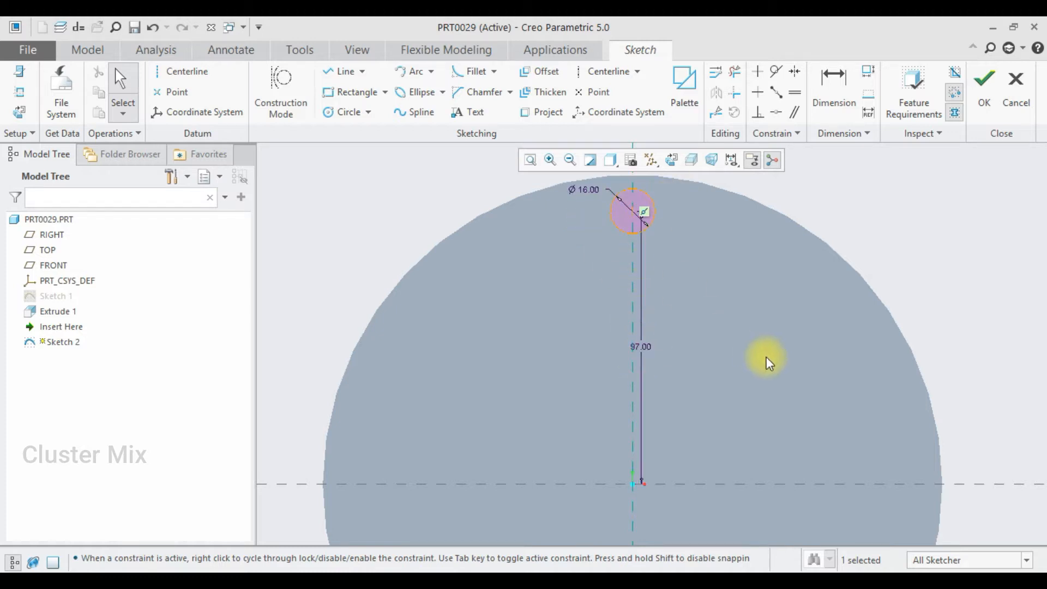
Step: Draw a slanted line from the disc's upper rim down to the small circle's left side, tangent to the circle
scroll(637, 240, "up", 2)
scroll(633, 230, "down", 5)
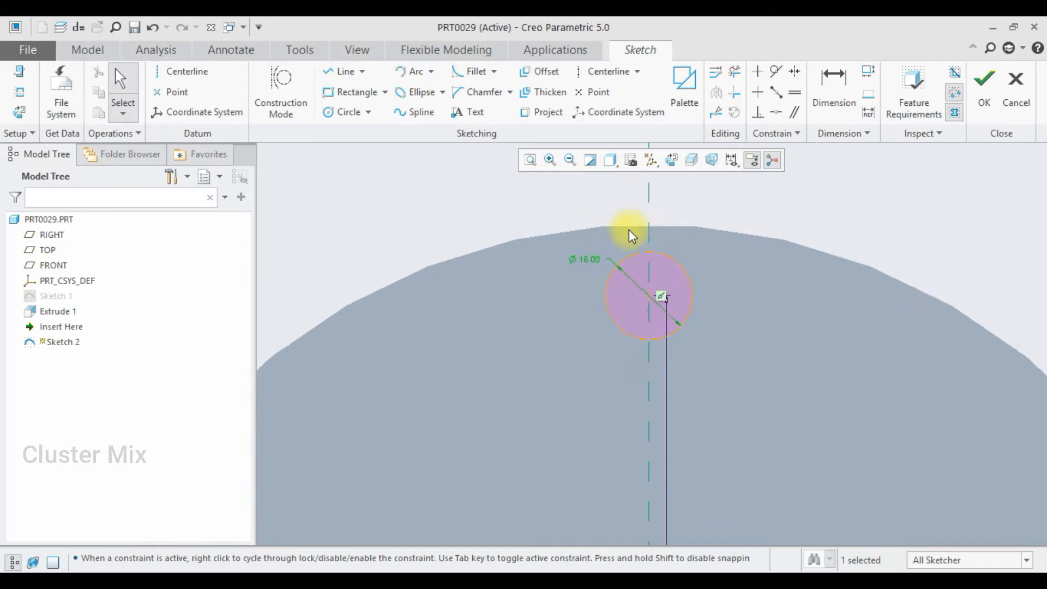
key("l")
left_click(594, 227)
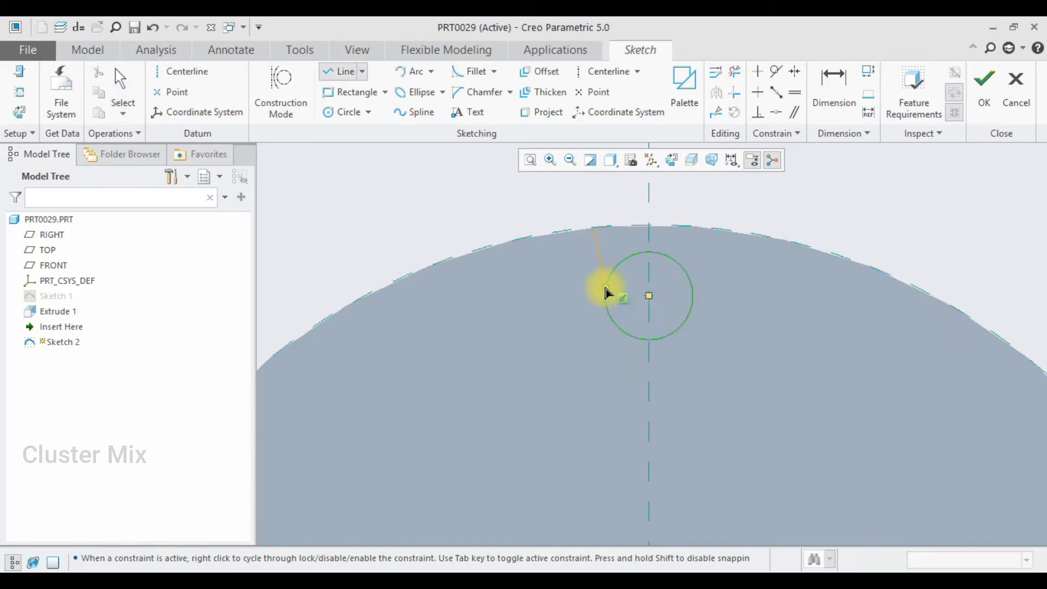
left_click(606, 302)
middle_click(632, 240)
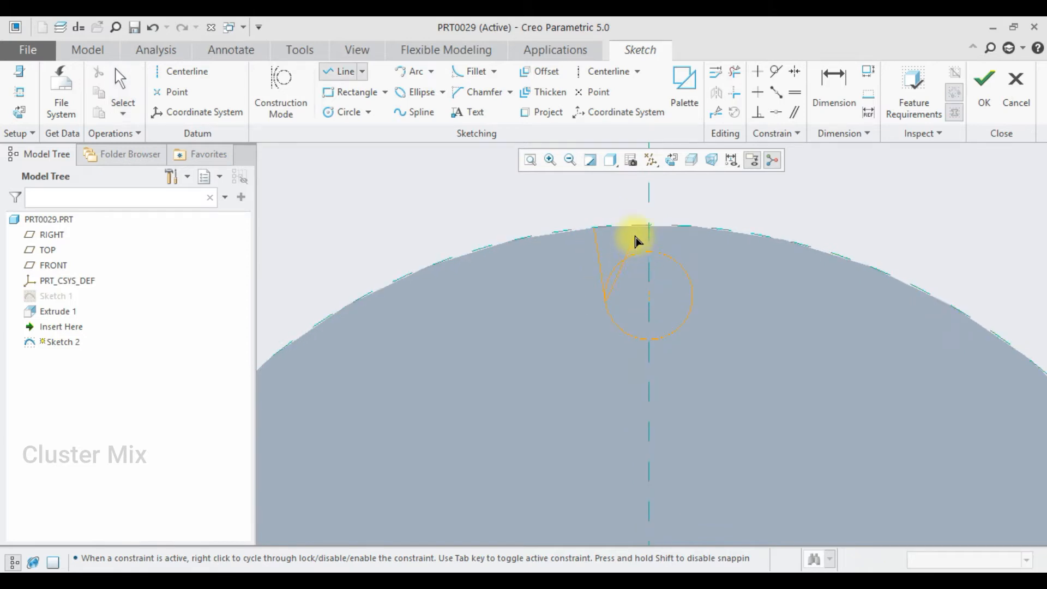
middle_click(628, 226)
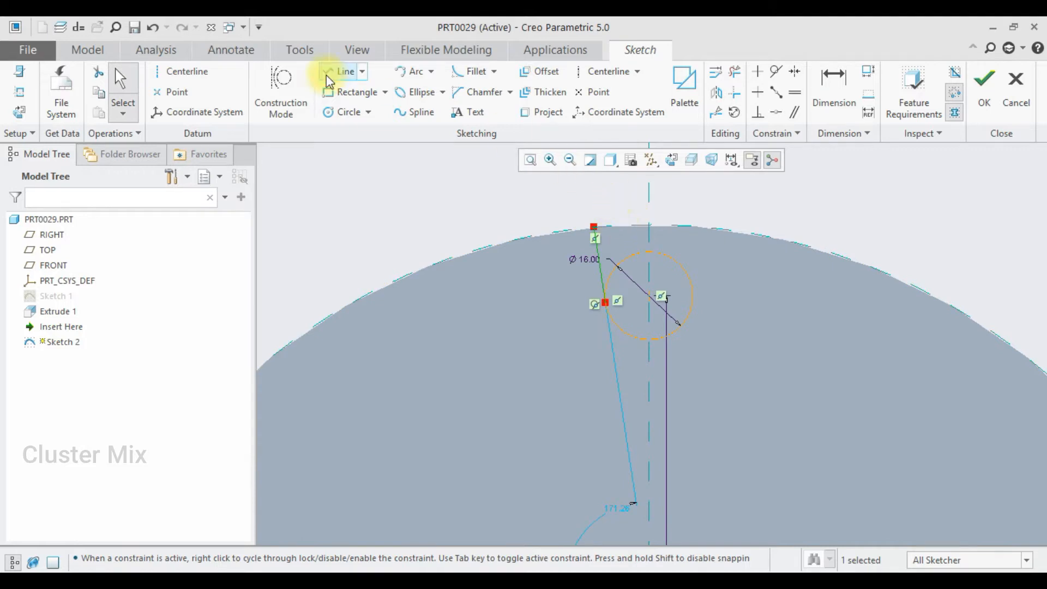
Step: Dimension the horizontal distance from the slanted line's rim endpoint to the vertical axis as 26.5/2
scroll(614, 221, "up", 1)
left_click(834, 88)
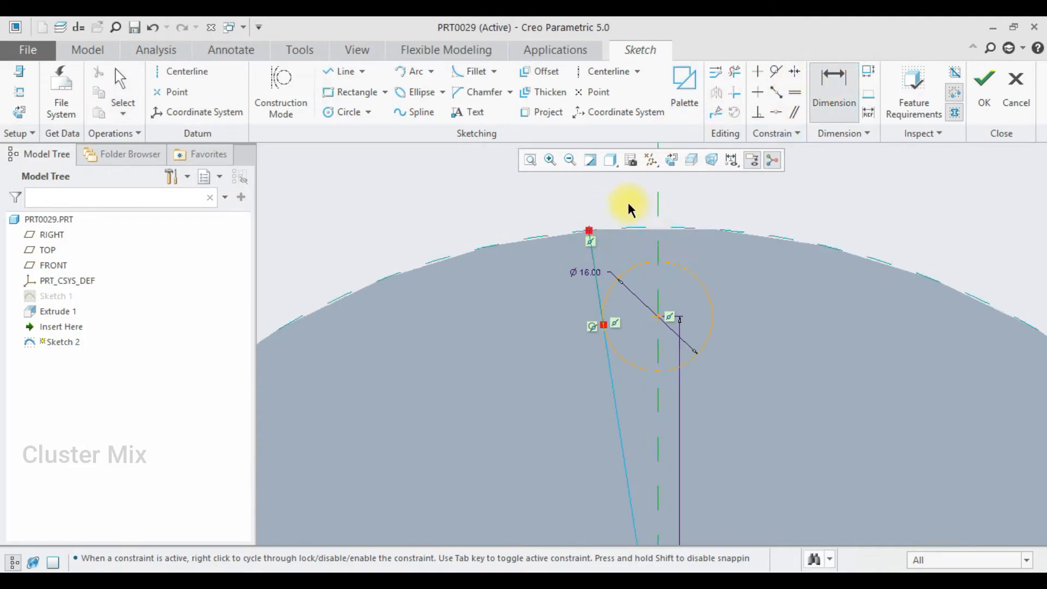
type("26.5/")
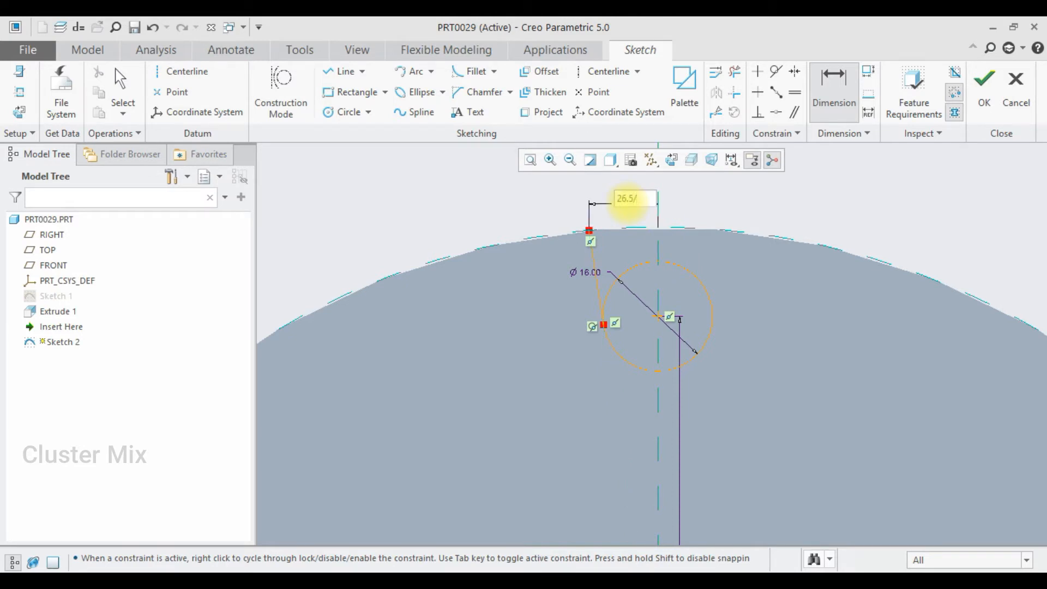
type("2")
key("Return")
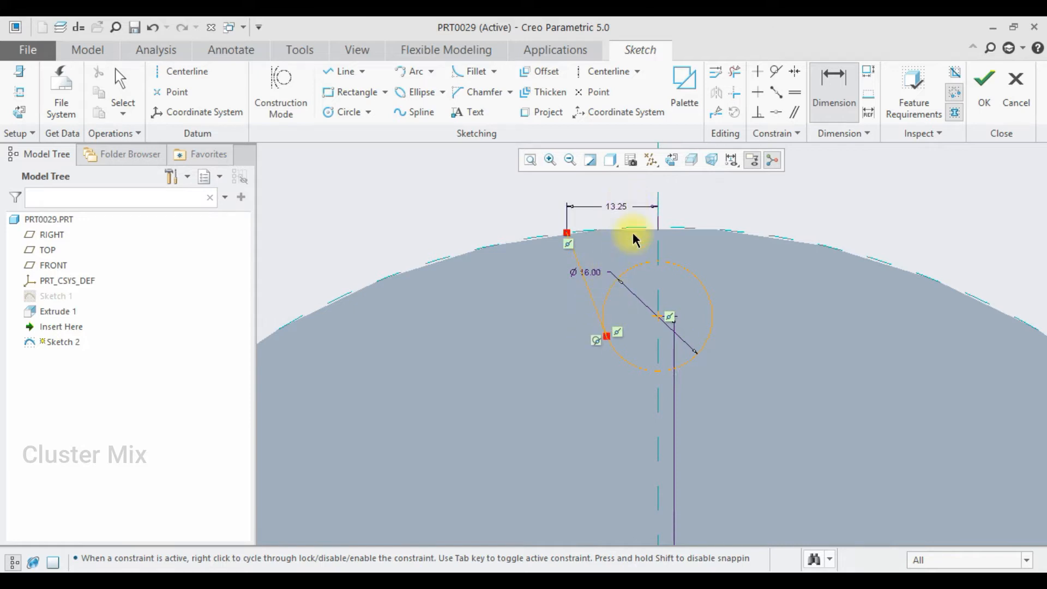
Step: Add a vertical sketch centerline along the vertical axis through the small circle's centre
scroll(625, 283, "down", 3)
scroll(622, 253, "up", 3)
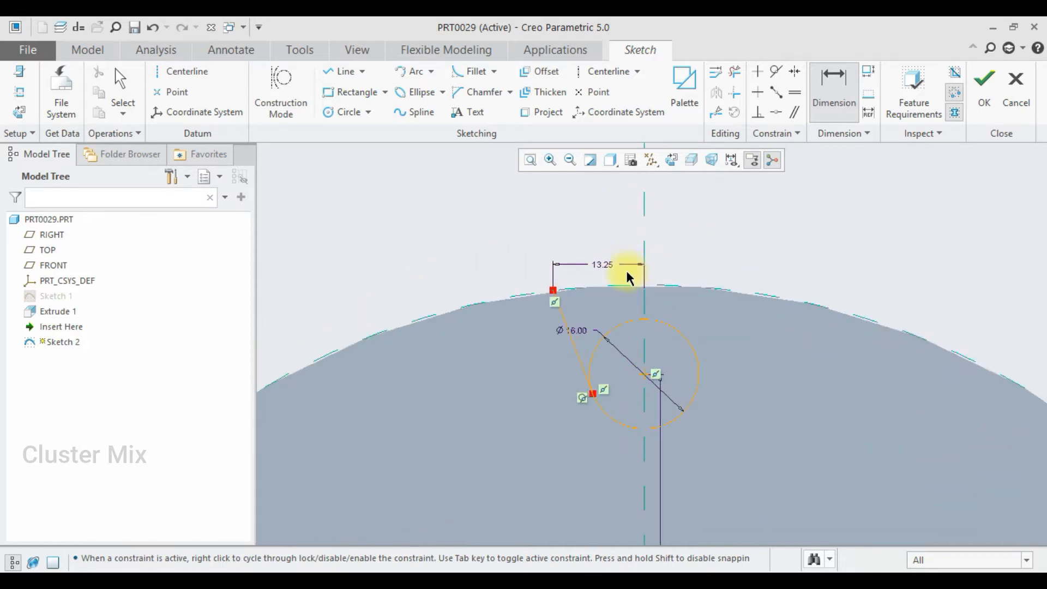
left_click(605, 72)
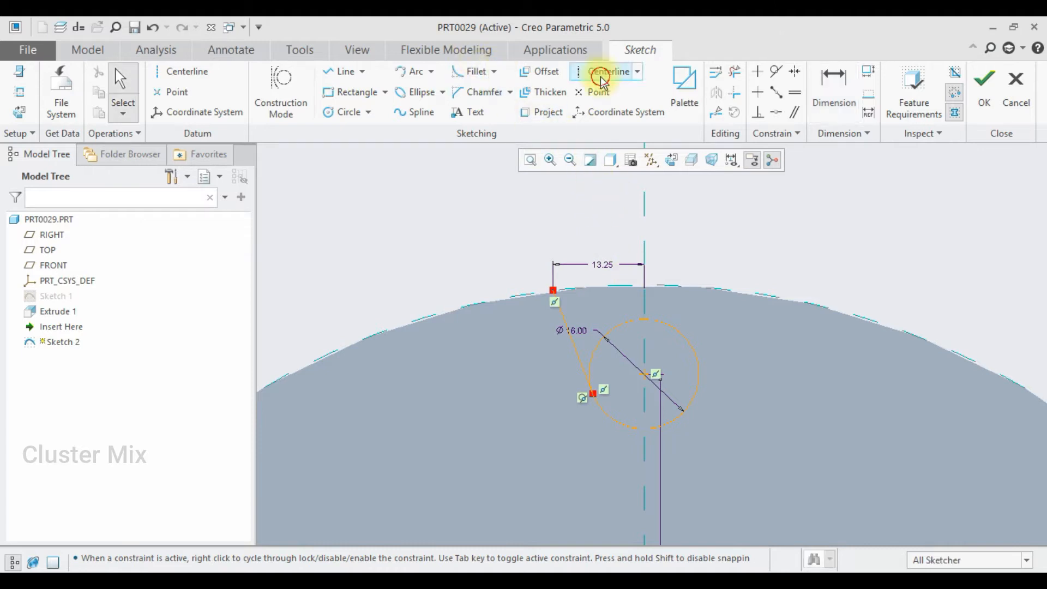
left_click(645, 245)
left_click(645, 252)
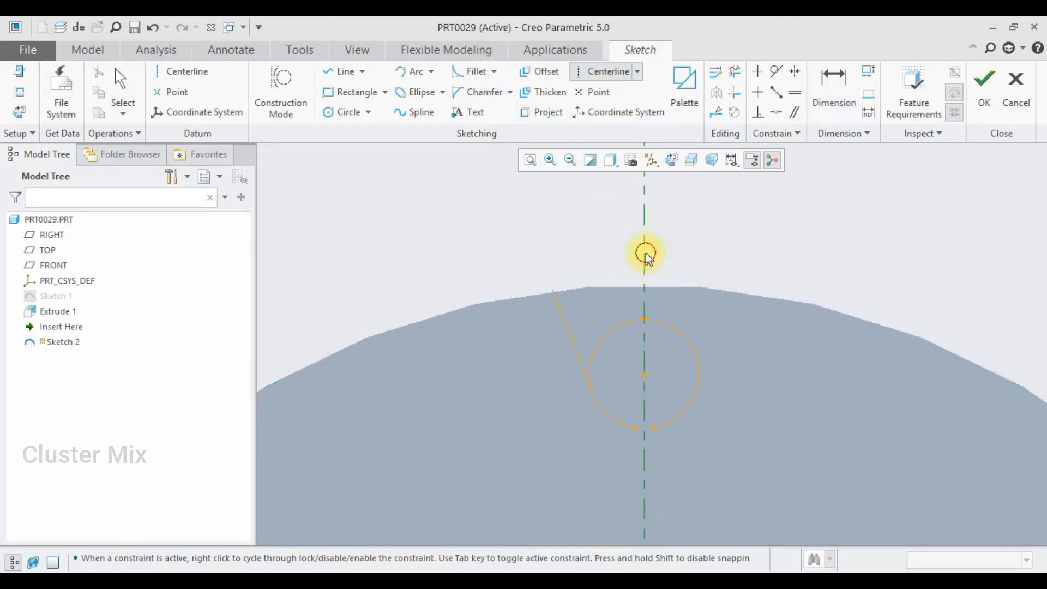
middle_click(565, 330)
Step: Mirror the slanted tangent line across the vertical centerline
left_click(561, 312)
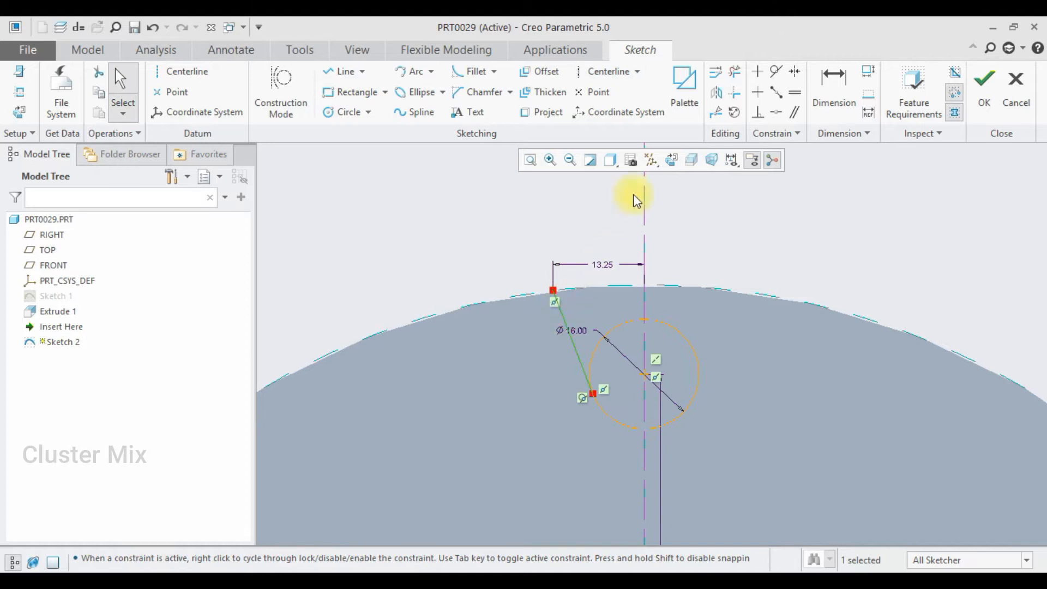
left_click(720, 93)
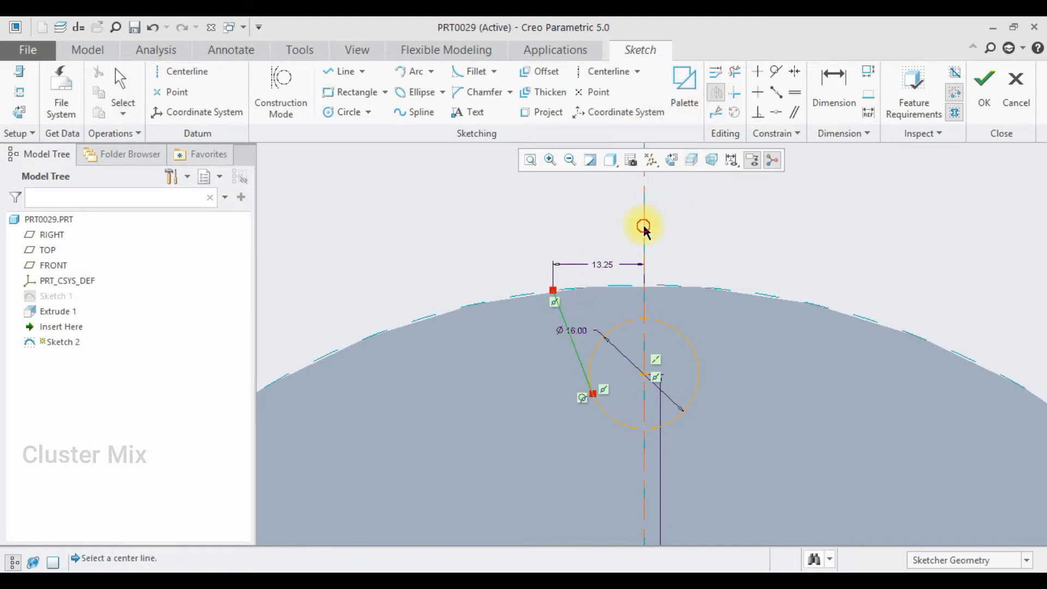
left_click(644, 227)
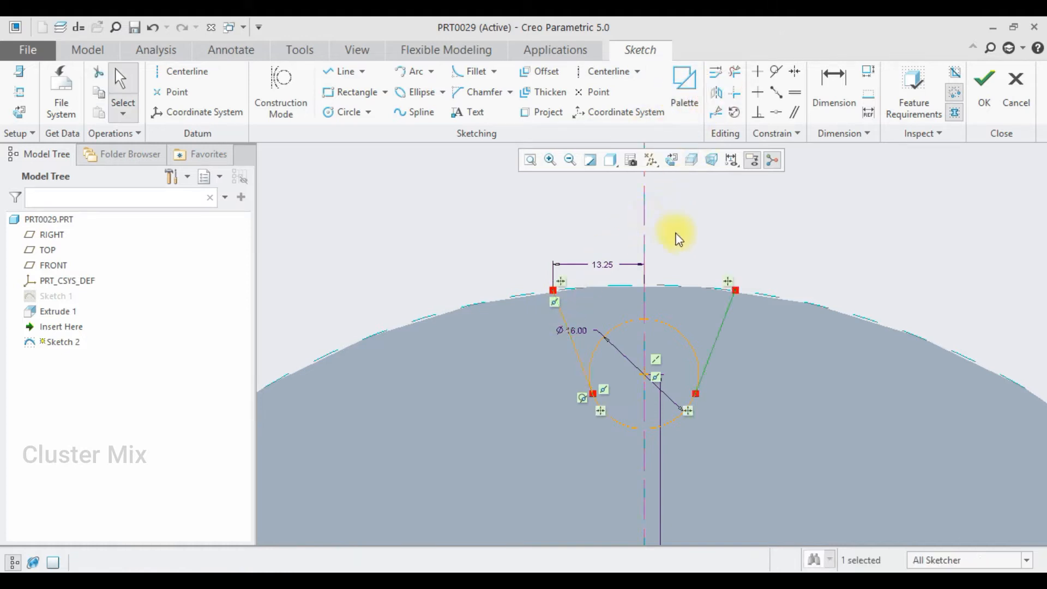
Step: Project the disc's upper rim edge into the sketch as a single edge
left_click(525, 113)
left_click(603, 285)
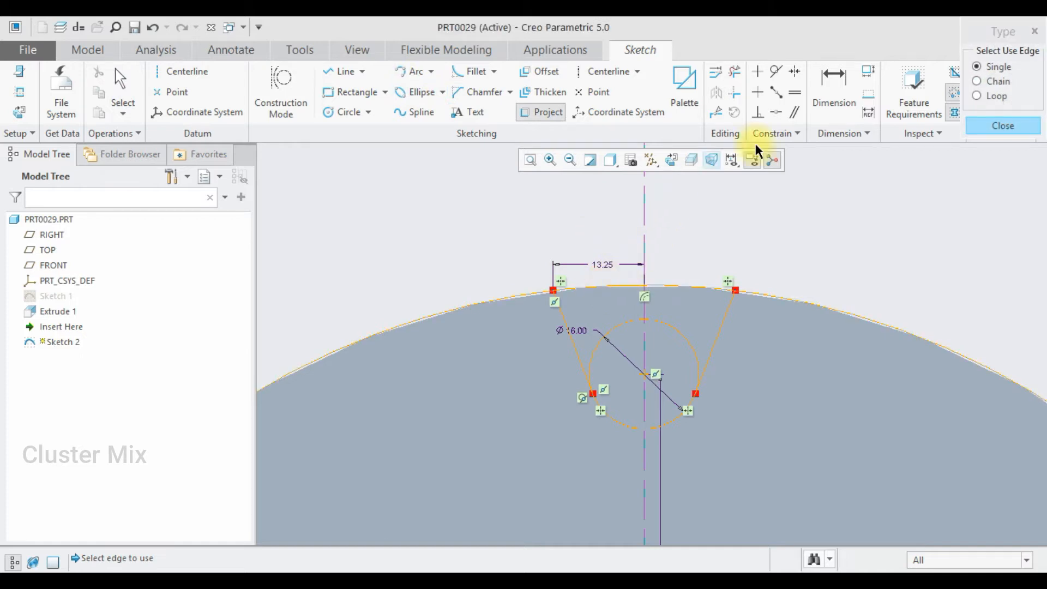
left_click(1001, 126)
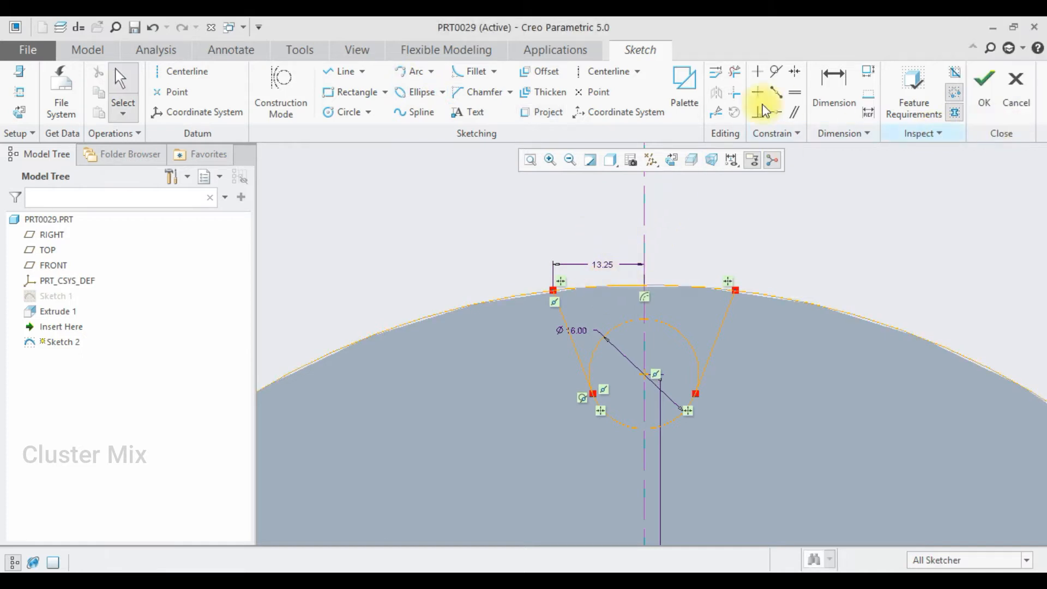
Step: Trim the projected rim outside the two slanted lines and the upper-left arc of the small circle
left_click(737, 71)
left_click_drag(467, 250, 468, 376)
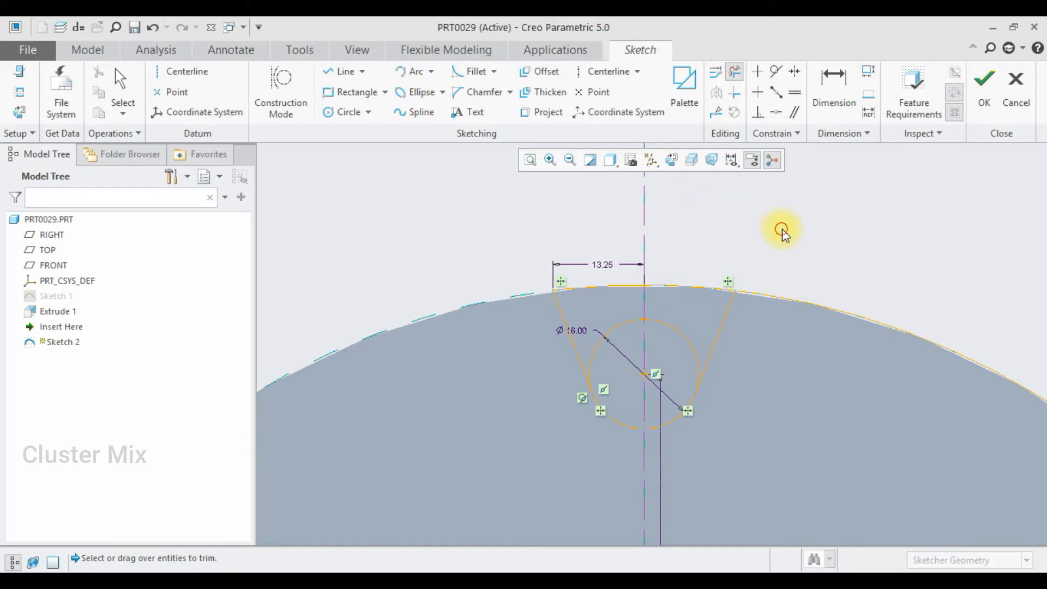
scroll(741, 260, "down", 4)
scroll(758, 303, "up", 6)
mouse_move(725, 270)
left_mouse_down()
mouse_move(639, 341)
mouse_move(565, 264)
left_mouse_up()
middle_click(661, 269)
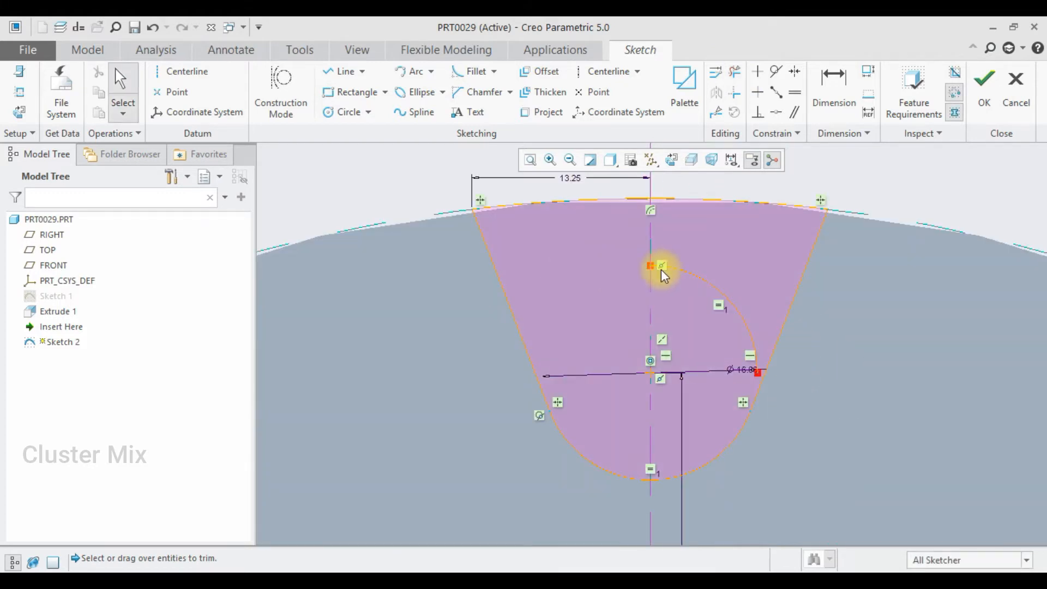
Step: Trim the remaining upper-right arc inside the tooth-gap profile and finish the sketch
left_click(735, 72)
left_click_drag(741, 264, 703, 350)
middle_click(701, 264)
scroll(700, 327, "down", 3)
scroll(700, 338, "up", 2)
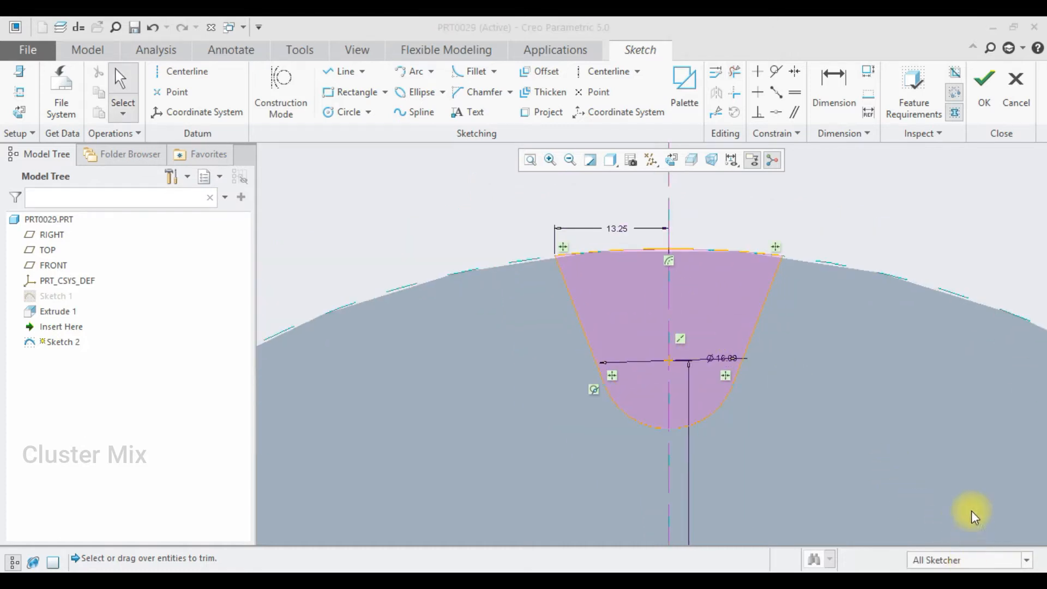
left_click(984, 82)
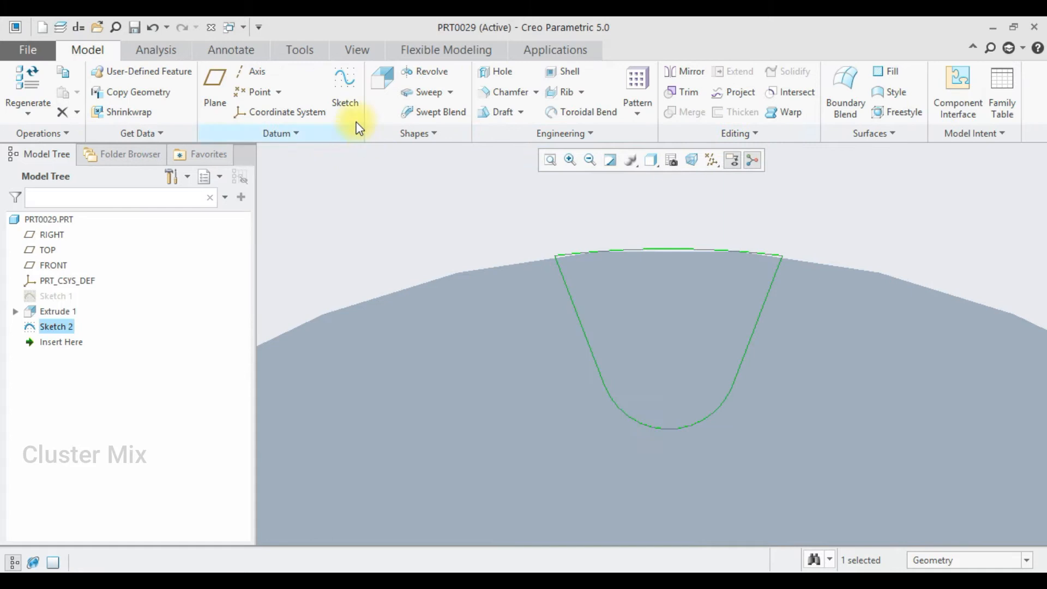
Step: Cut the tooth-gap profile through the disc's full thickness with a remove-material extrude about 53.6 mm deep
left_click(190, 91)
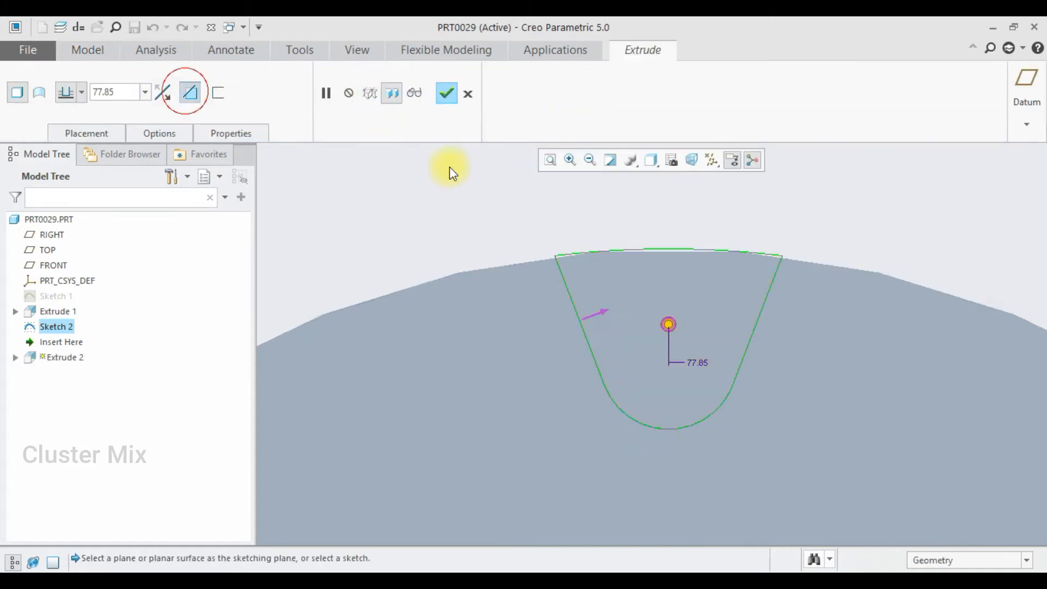
scroll(573, 256, "down", 2)
middle_click_drag(698, 326, 355, 412)
left_click_drag(384, 417, 685, 251)
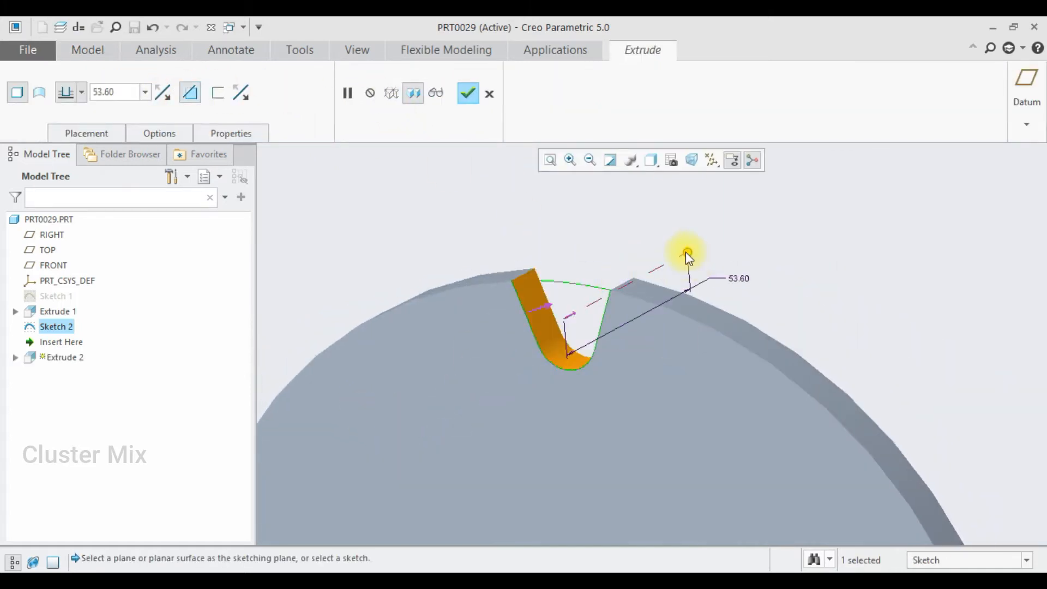
left_click(468, 100)
left_click(718, 201)
scroll(759, 283, "up", 6)
scroll(769, 360, "down", 5)
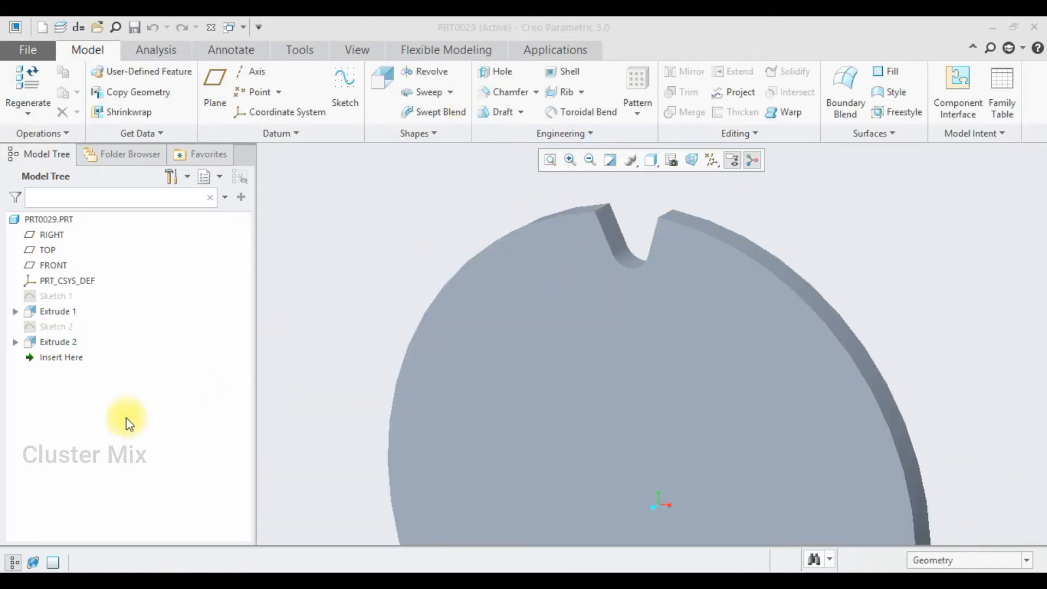
left_click(70, 345)
left_click(92, 270)
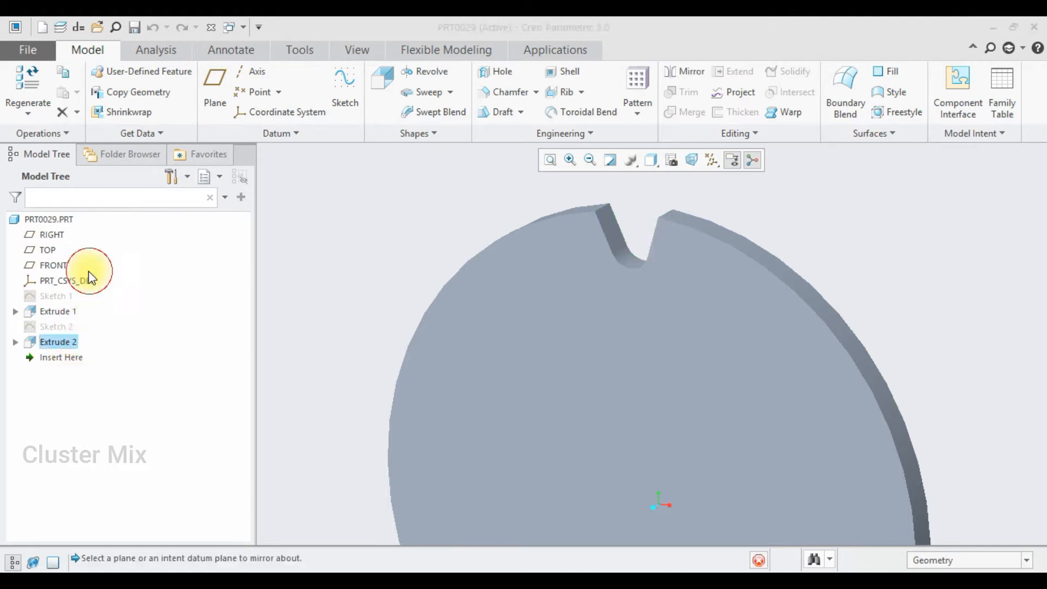
left_click(341, 93)
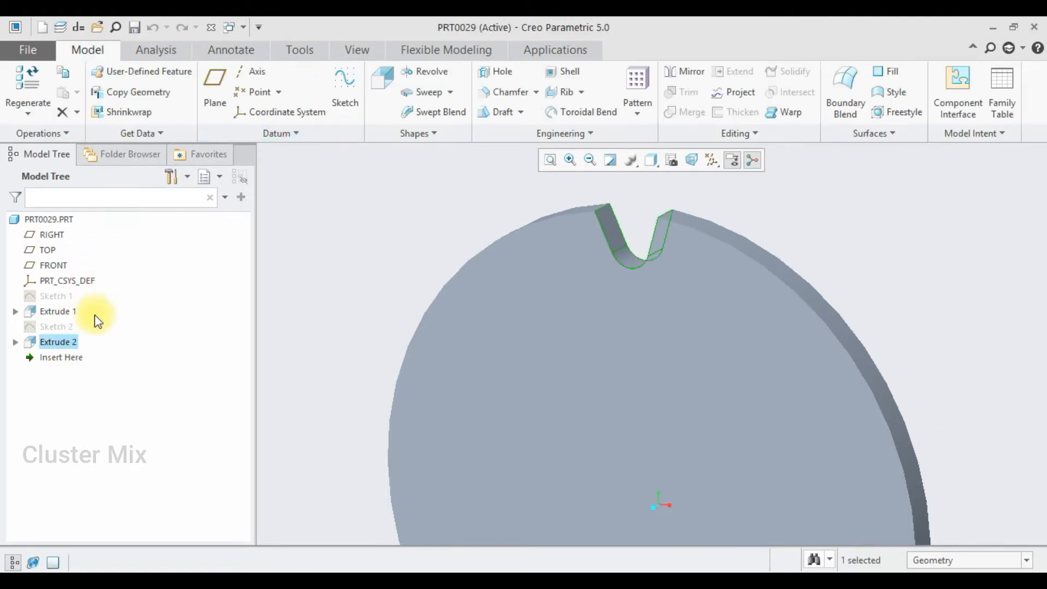
Step: Start a pattern of the tooth-gap cut and set its type to Axis
left_click(56, 339)
left_click(66, 265)
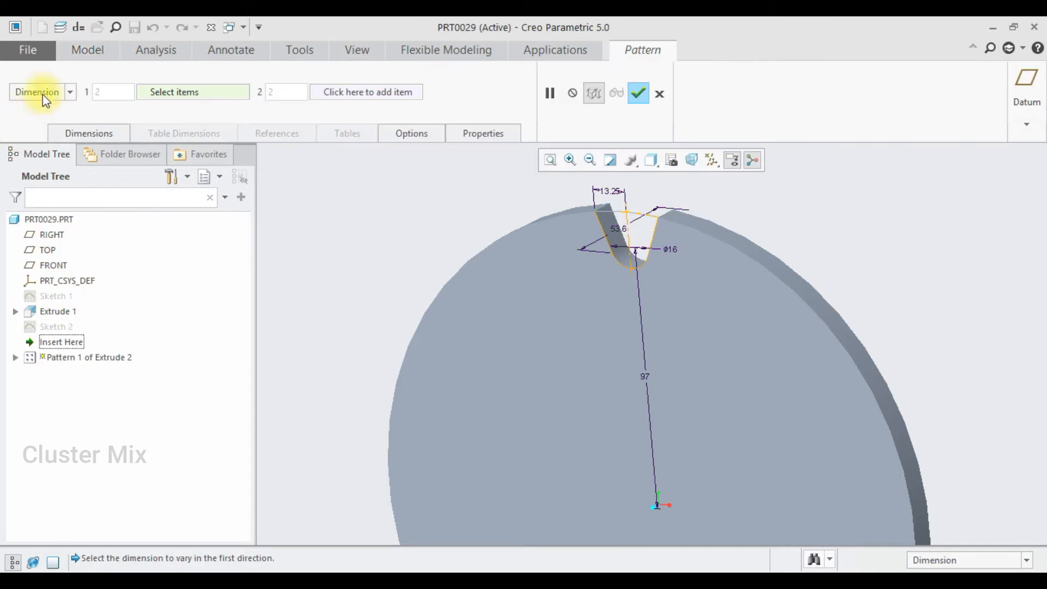
left_click(60, 90)
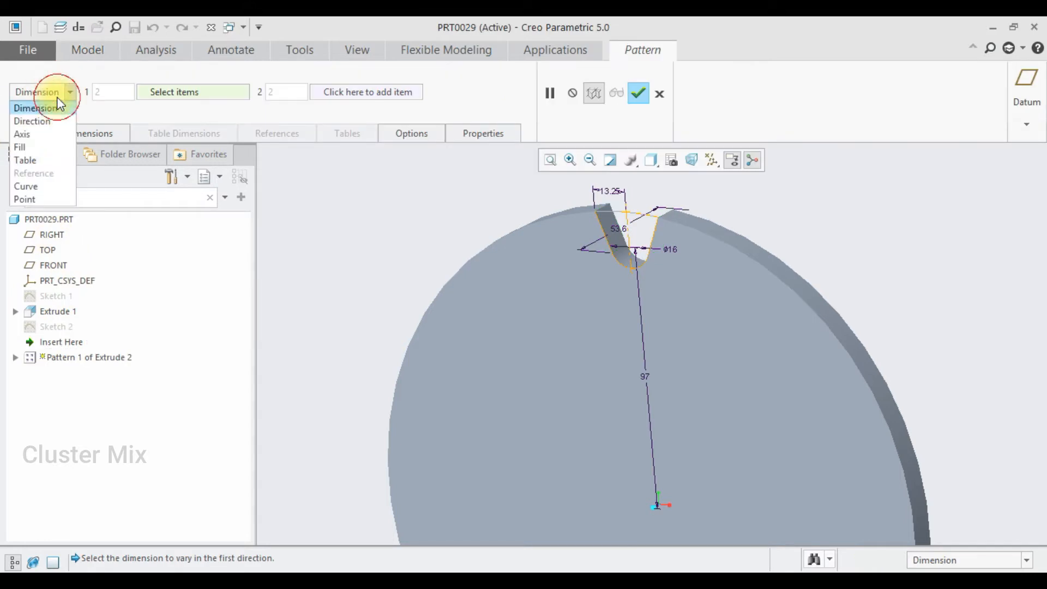
left_click(48, 133)
scroll(591, 318, "down", 3)
scroll(642, 415, "up", 3)
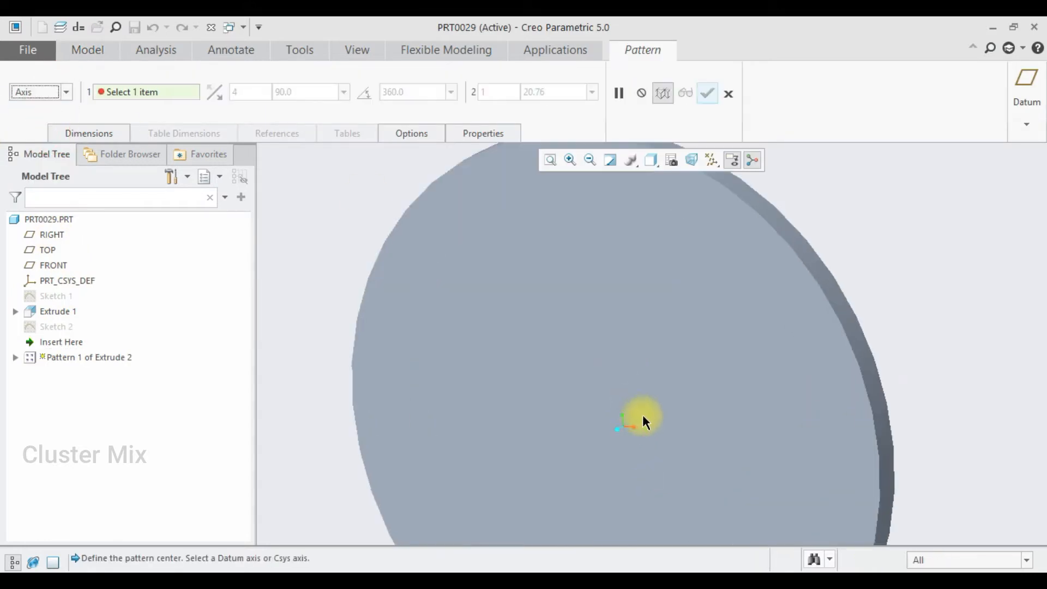
Step: Display all datum features and choose the Z axis of the default coordinate system as the pattern center
left_click(709, 160)
left_click(711, 179)
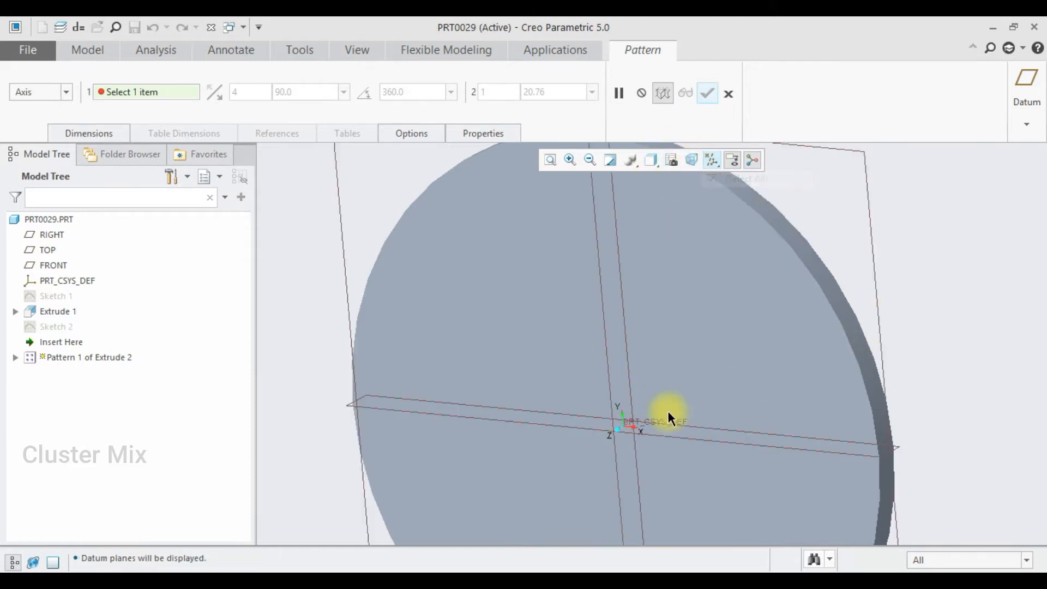
scroll(618, 434, "up", 5)
left_click(603, 436)
scroll(610, 436, "down", 5)
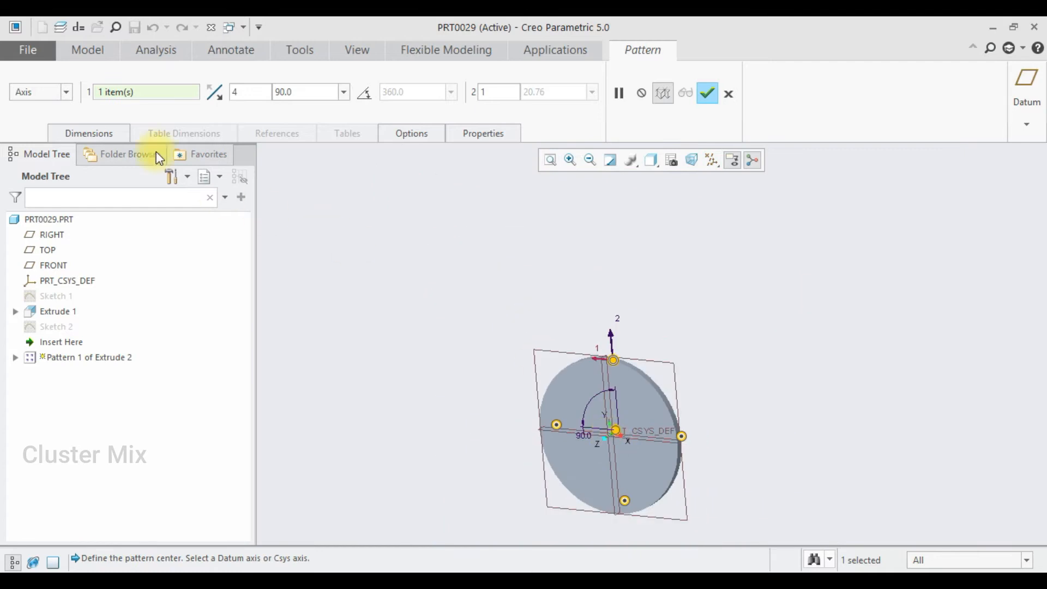
Step: Set the pattern to 24 members spaced at 360/24 degrees and complete it
left_click(231, 94)
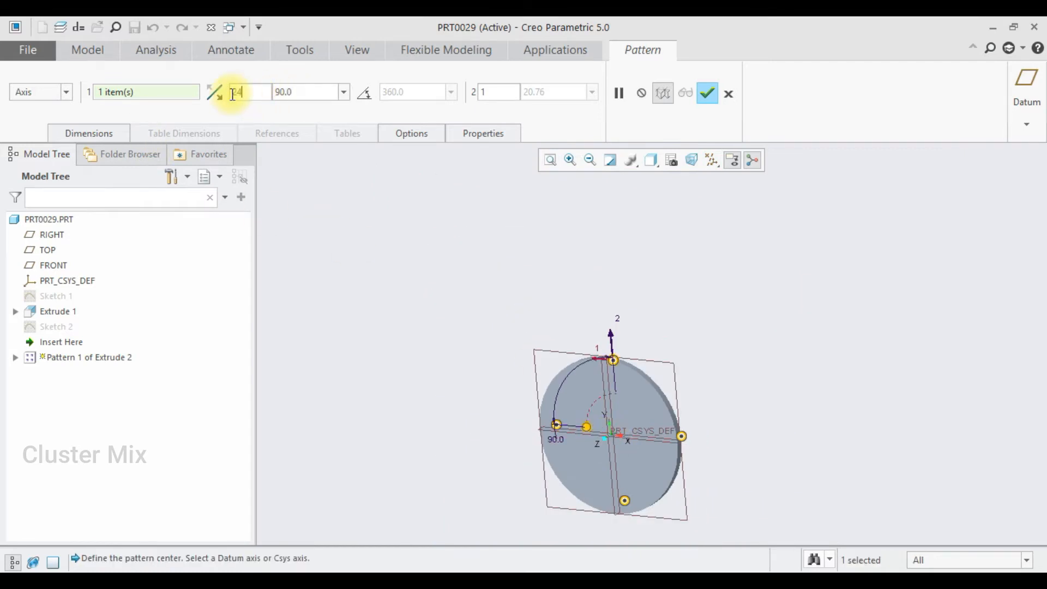
left_click_drag(300, 93, 271, 98)
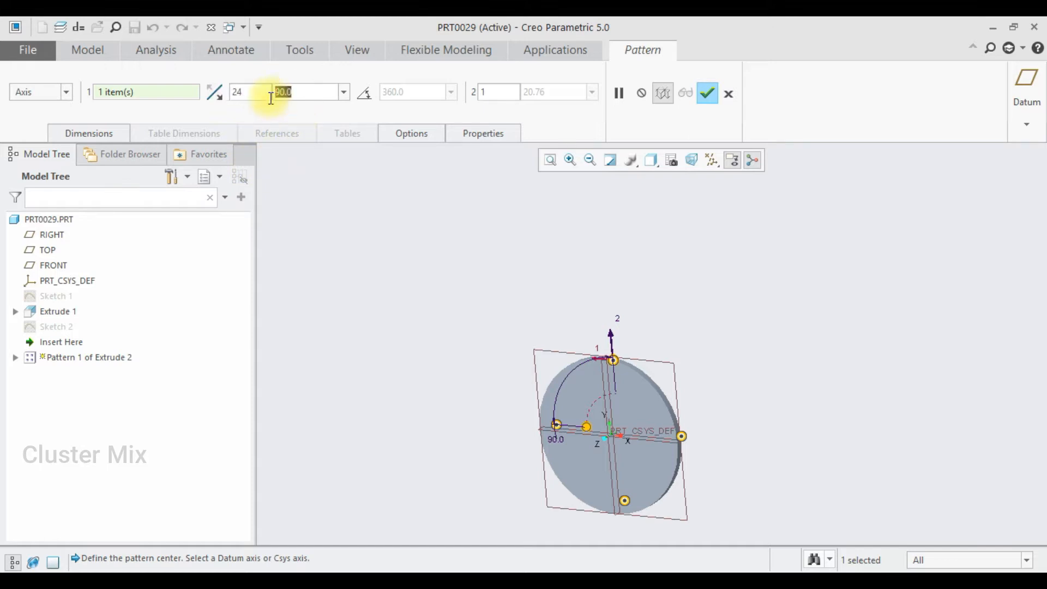
type("360/24")
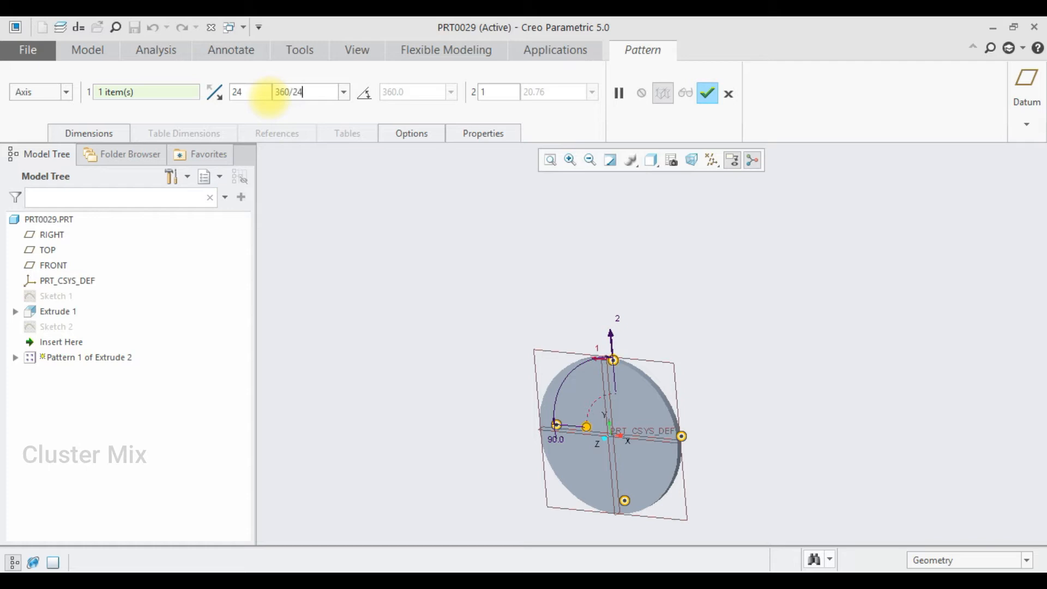
key("Return")
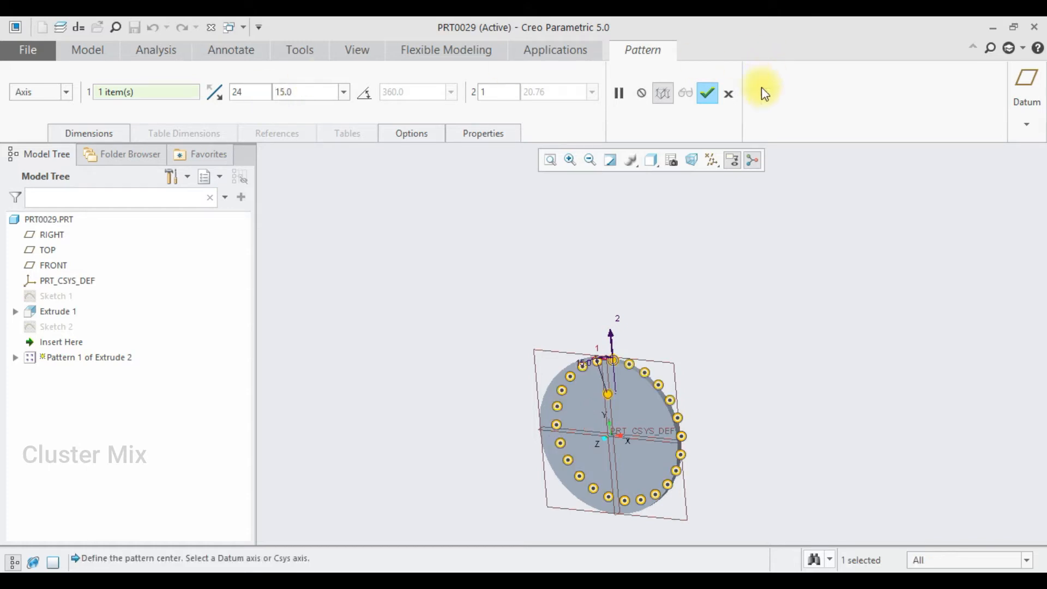
left_click(712, 92)
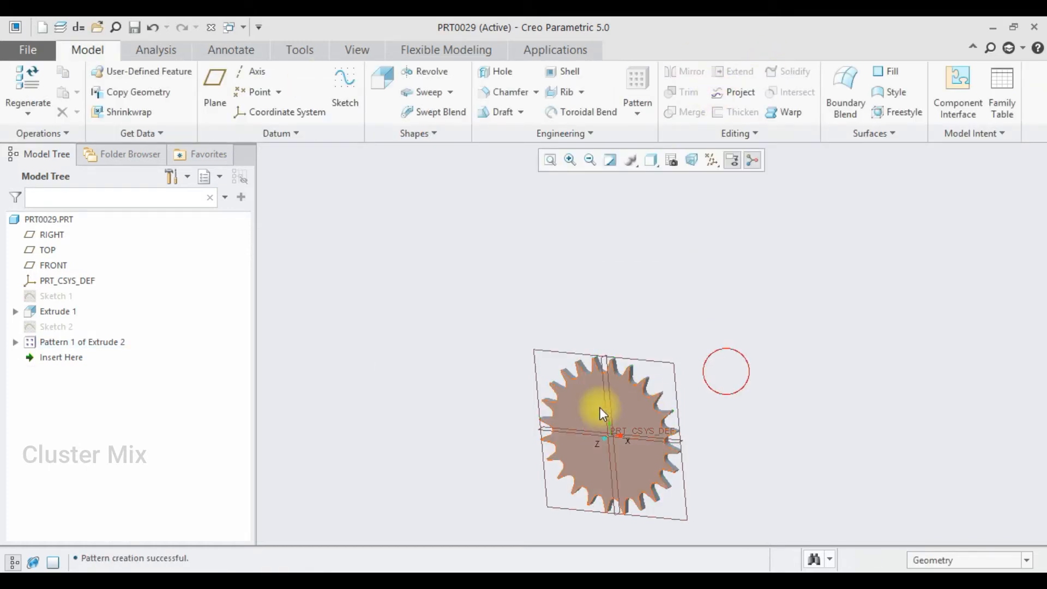
Step: Start a sketch on the front face of the toothed disc and orient the view to the sketch plane
scroll(753, 339, "up", 3)
scroll(752, 308, "down", 1)
middle_click_drag(752, 309, 859, 450)
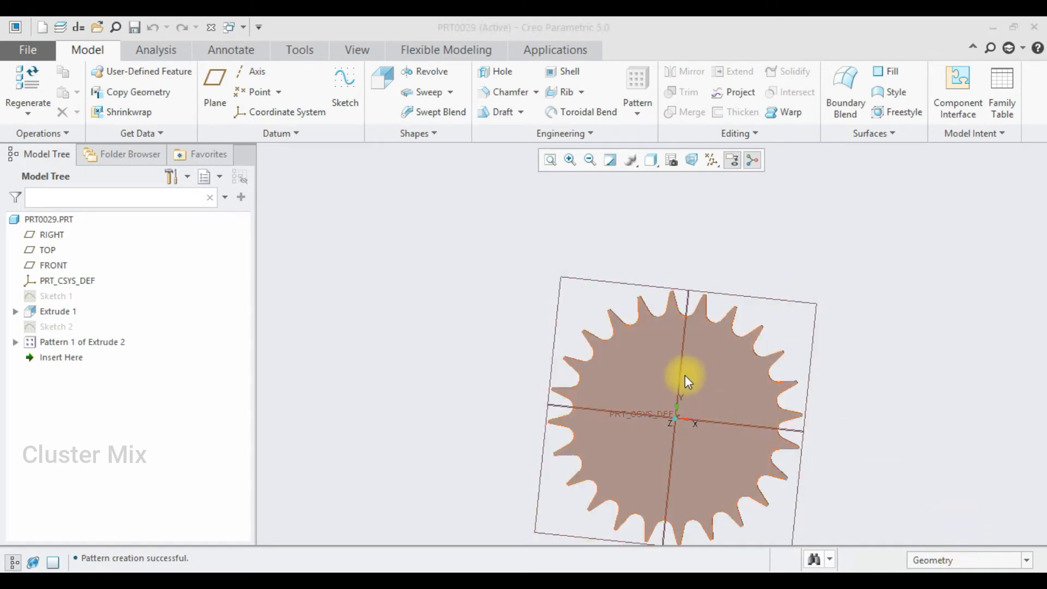
left_click(703, 360)
left_click(786, 292)
left_click(19, 110)
scroll(698, 179, "down", 5)
scroll(644, 231, "up", 4)
Step: Sketch two concentric circles at the origin, the outer through the tooth tips and the inner about 134 mm in diameter
left_click(347, 113)
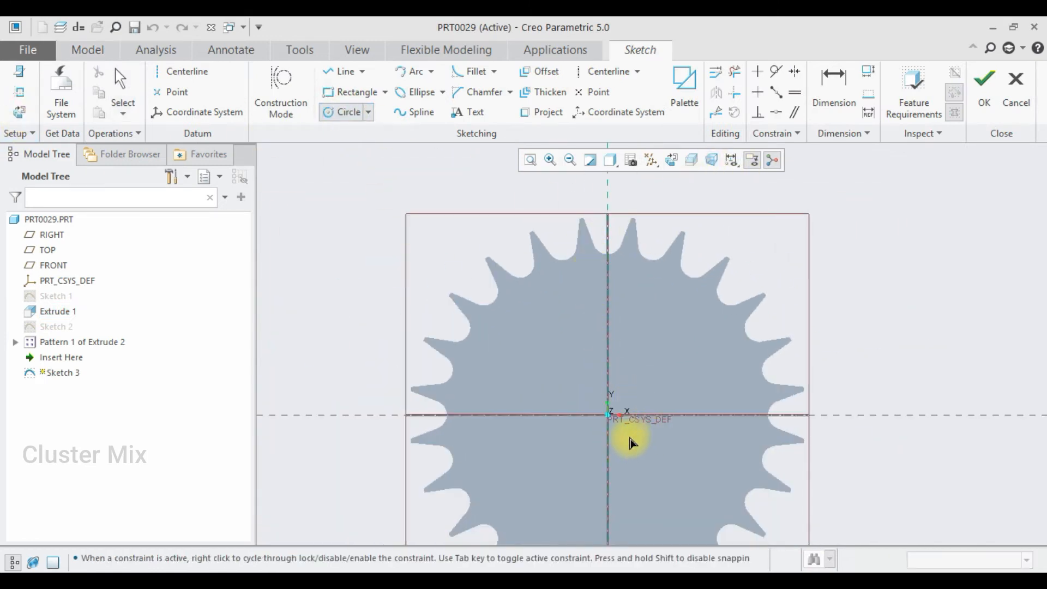
left_click(608, 415)
left_click(485, 257)
left_click(607, 415)
left_click(542, 316)
middle_click(554, 287)
Step: Set the inner circle's diameter to 210 mm and finish the sketch
double_click(456, 299)
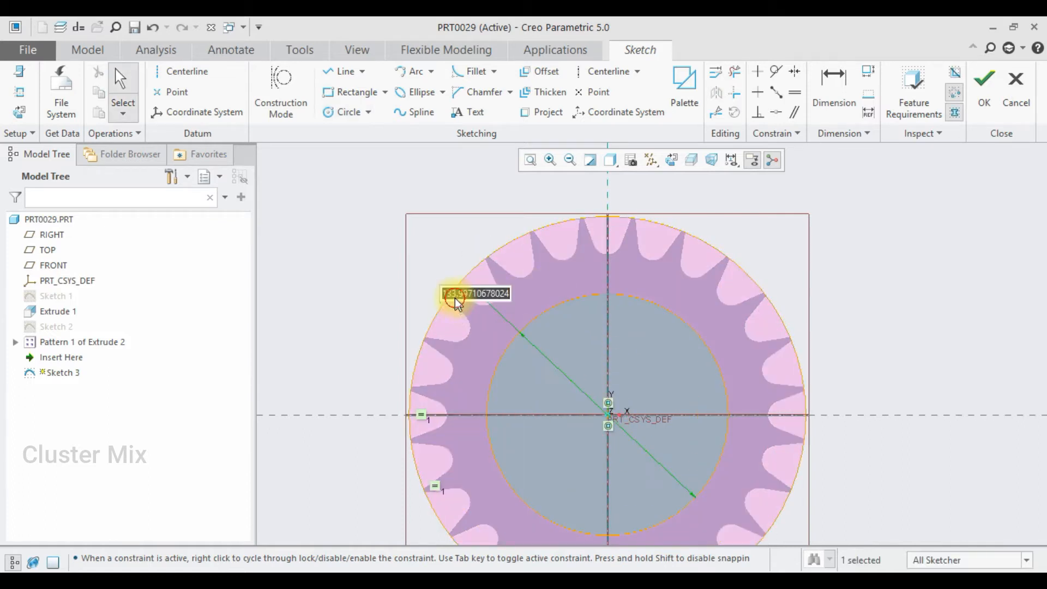
type("210")
key("Return")
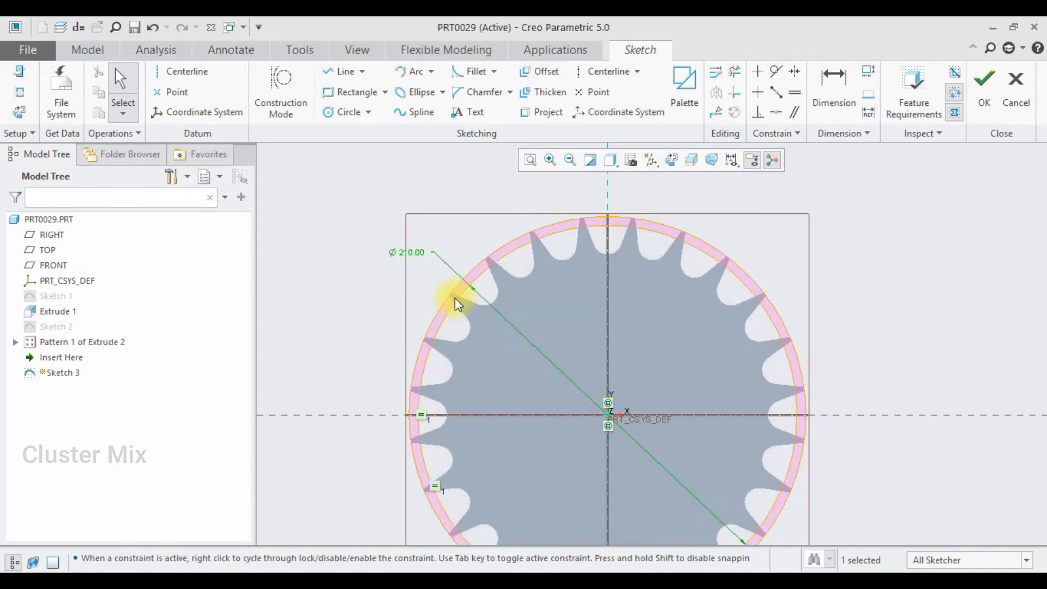
left_click(984, 85)
Step: Trim the tooth tips by extruding the ring sketch as a cut about 167.7 mm deep through the disc
left_click(385, 83)
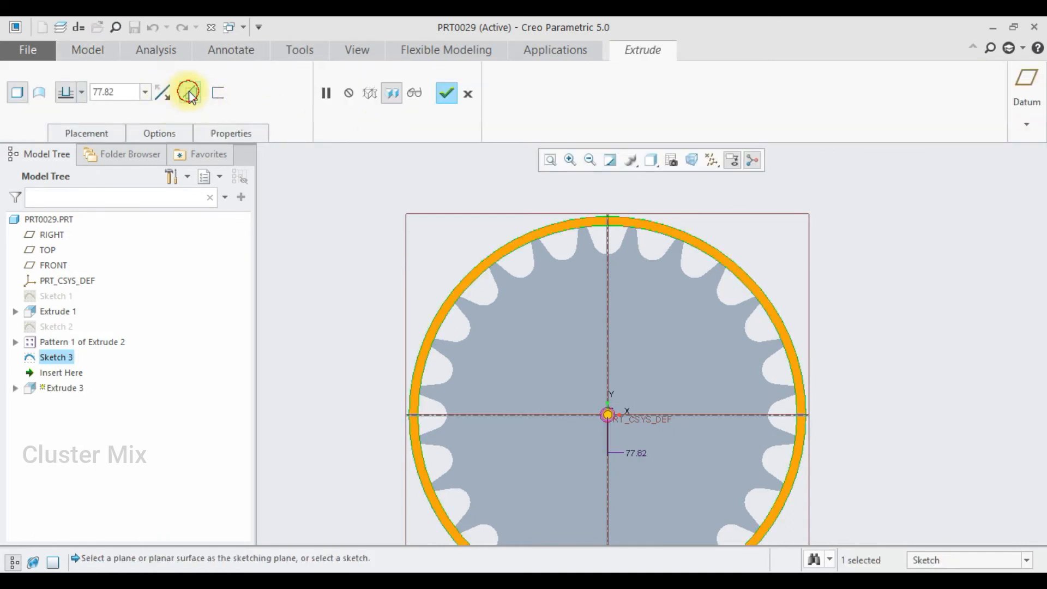
left_click(190, 94)
middle_click_drag(627, 244, 509, 446)
left_click_drag(509, 447, 811, 353)
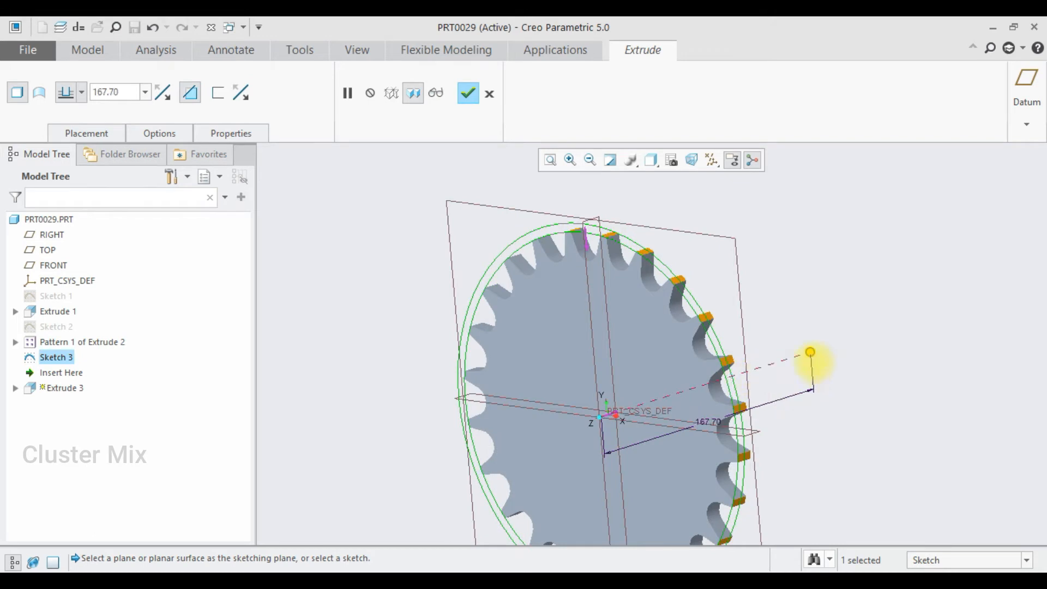
left_click(466, 90)
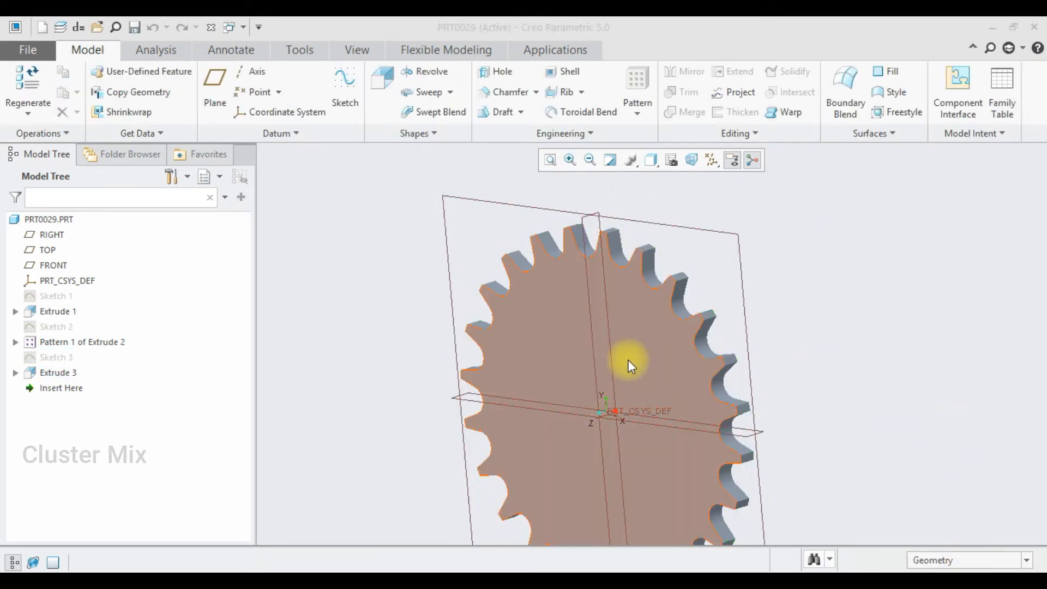
Step: Start a sketch on the sprocket's front face and draw a circle about 39 mm in diameter at the origin
left_click(628, 360)
left_click(707, 296)
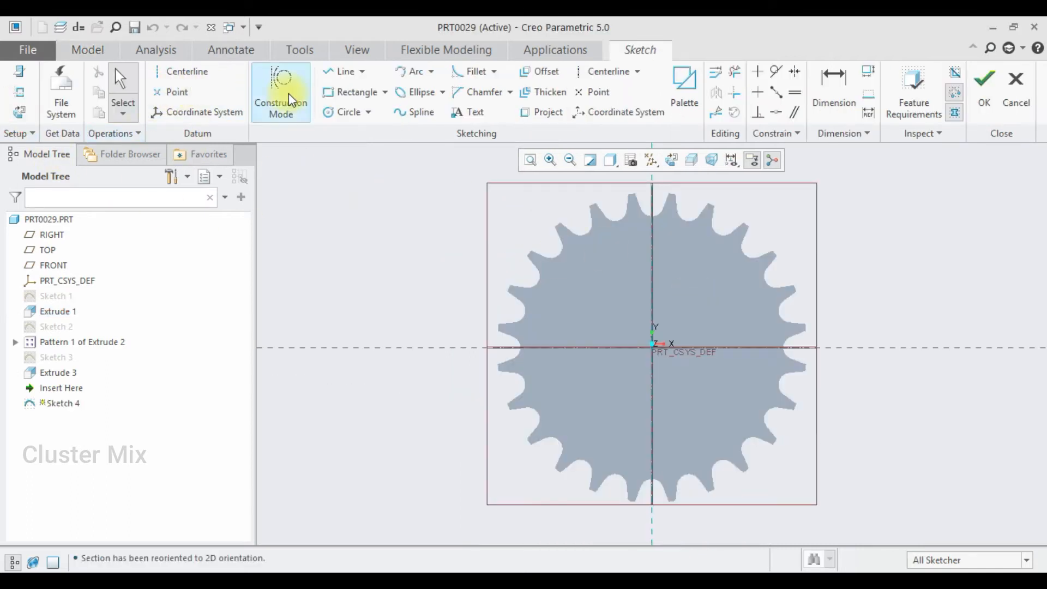
left_click(340, 112)
left_click(653, 350)
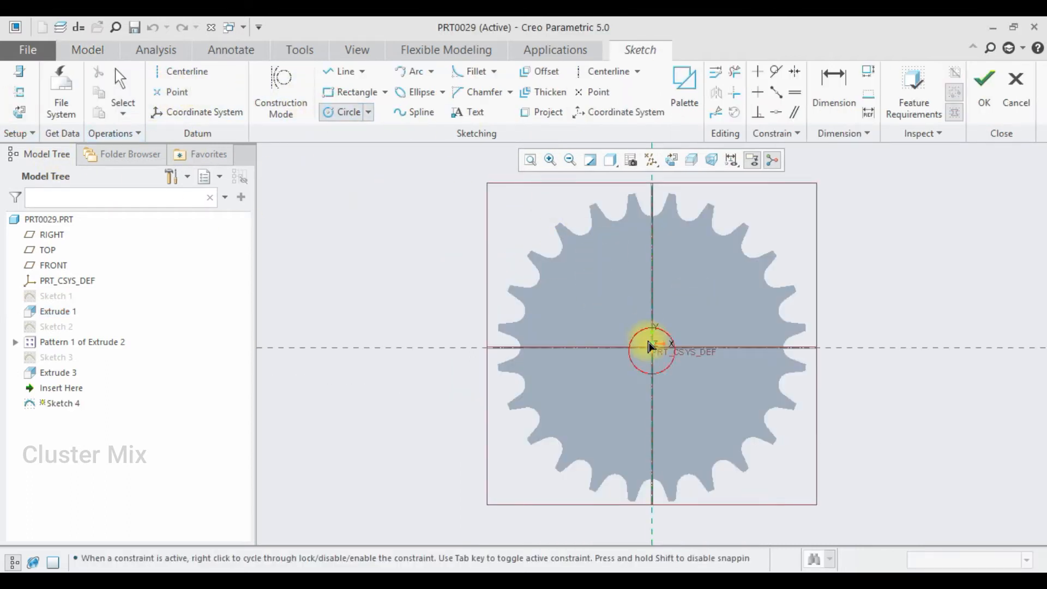
scroll(640, 322, "up", 1)
left_click(641, 322)
middle_click(634, 330)
Step: Set the central circle's diameter to 25 mm and finish the sketch
double_click(585, 319)
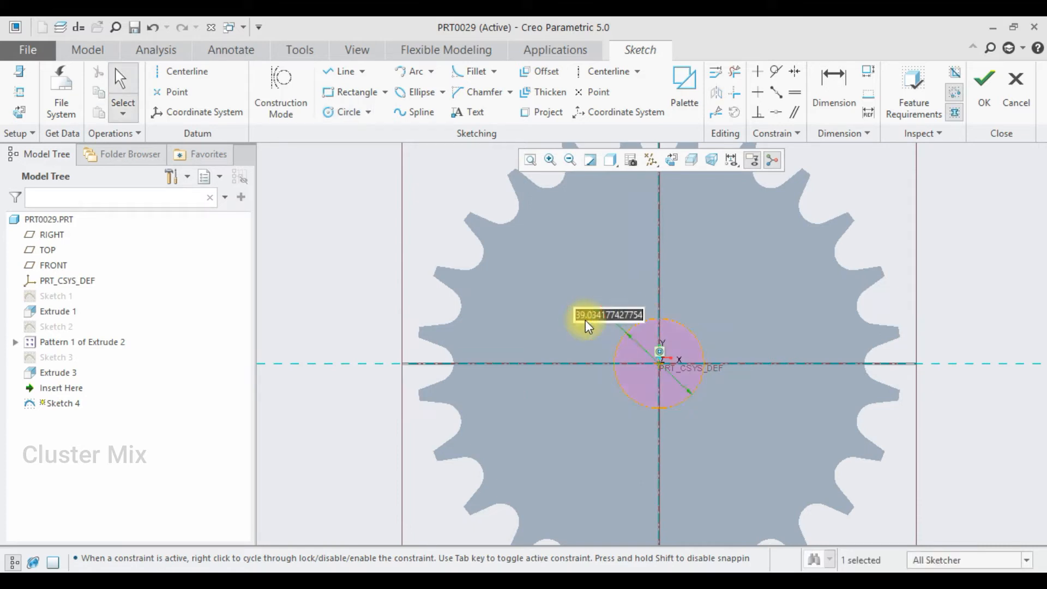
type("25")
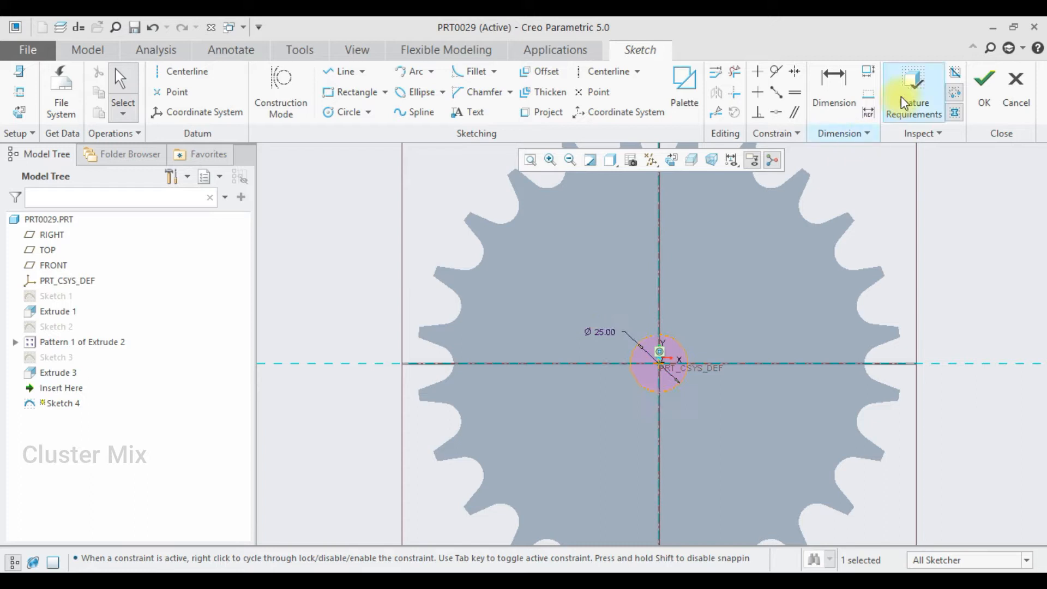
left_click(982, 82)
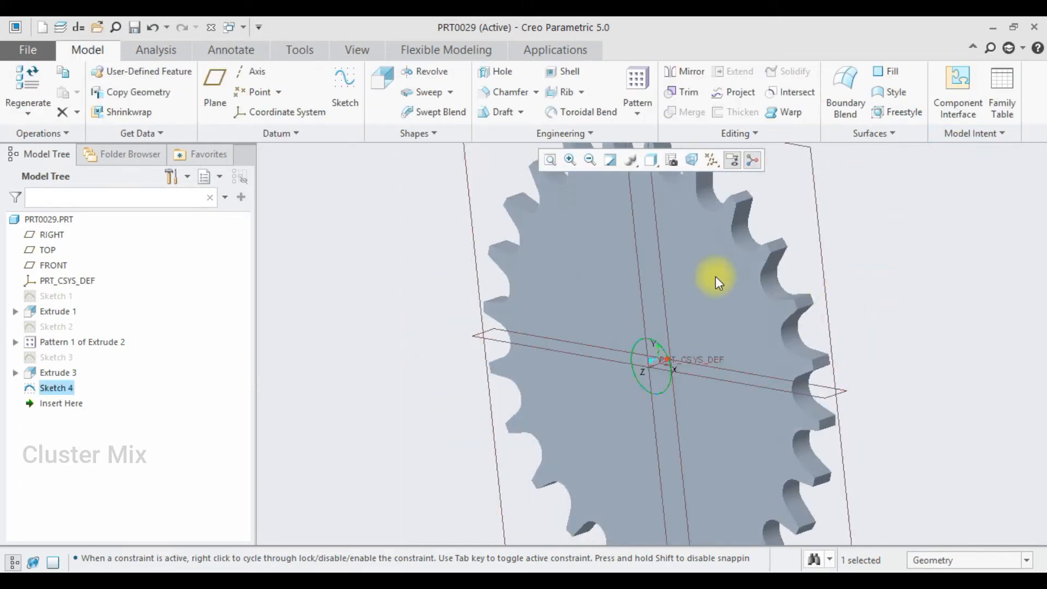
Step: Extrude the central circle as a cut through the sprocket to make the bore
left_click(383, 77)
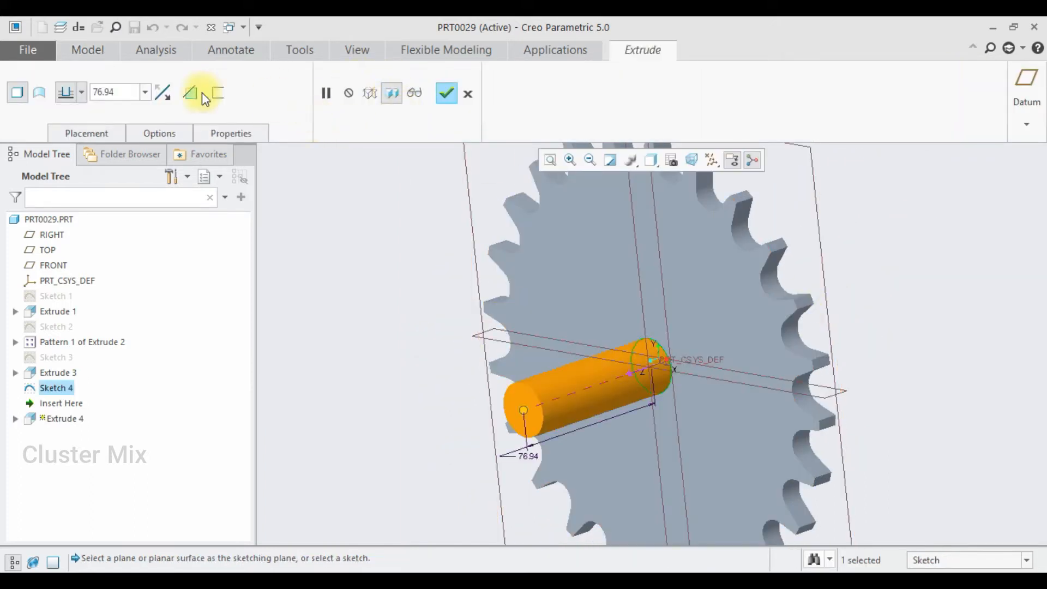
left_click_drag(529, 419, 802, 319)
left_click(447, 93)
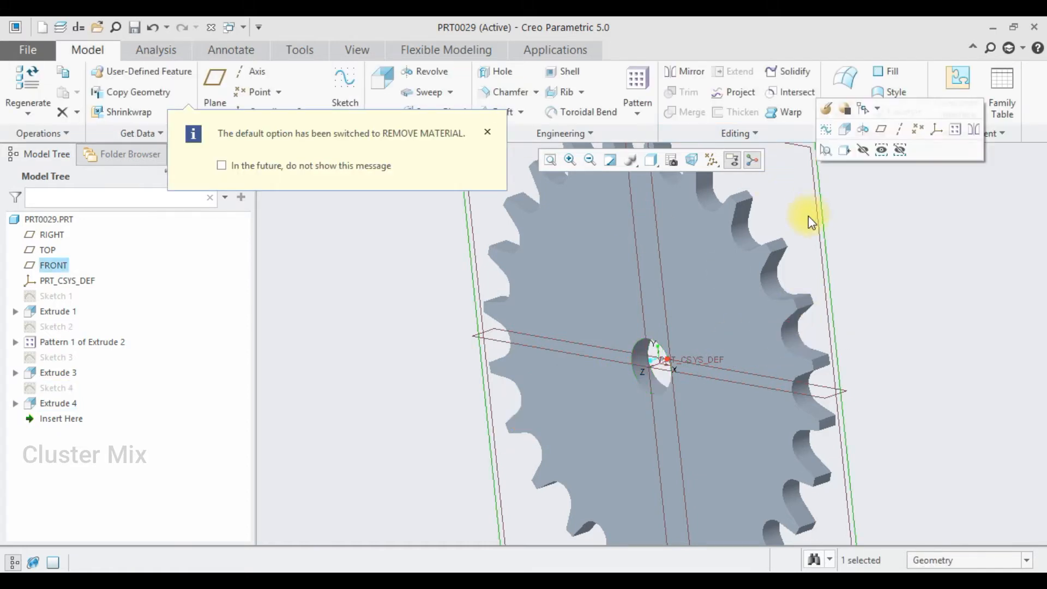
Step: Sketch a small circle on the sprocket's front face, centered on the horizontal axis about 50 mm left of the bore center
left_click(738, 283)
left_click(804, 214)
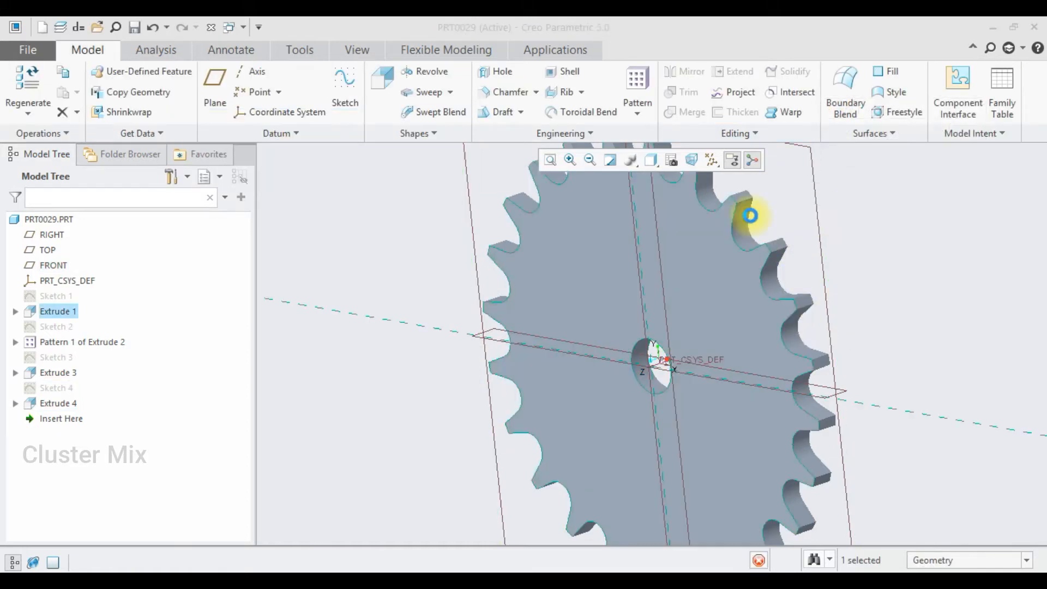
left_click(15, 109)
scroll(697, 355, "down", 3)
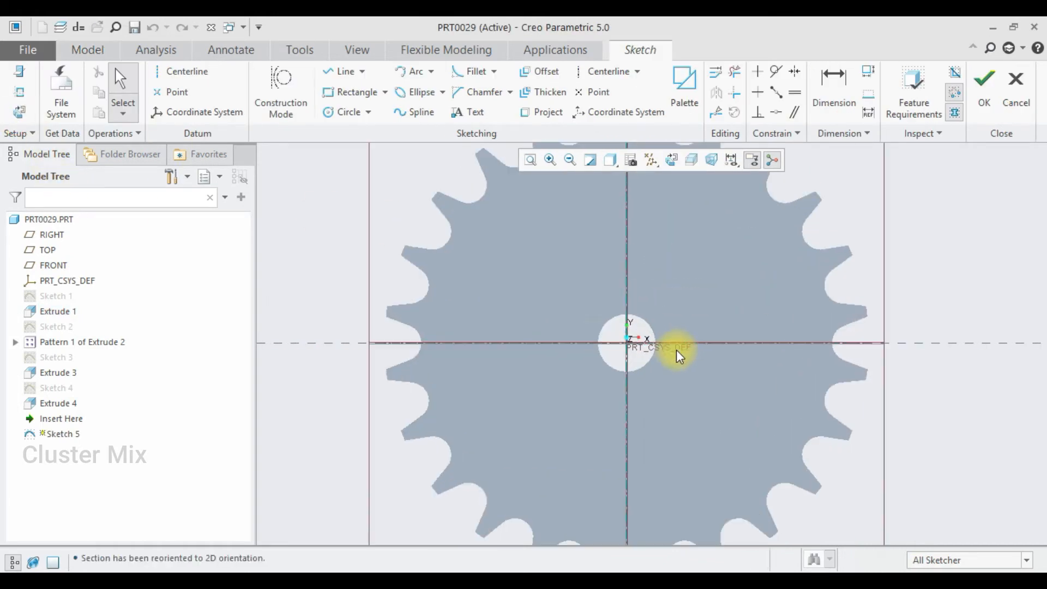
left_click(339, 113)
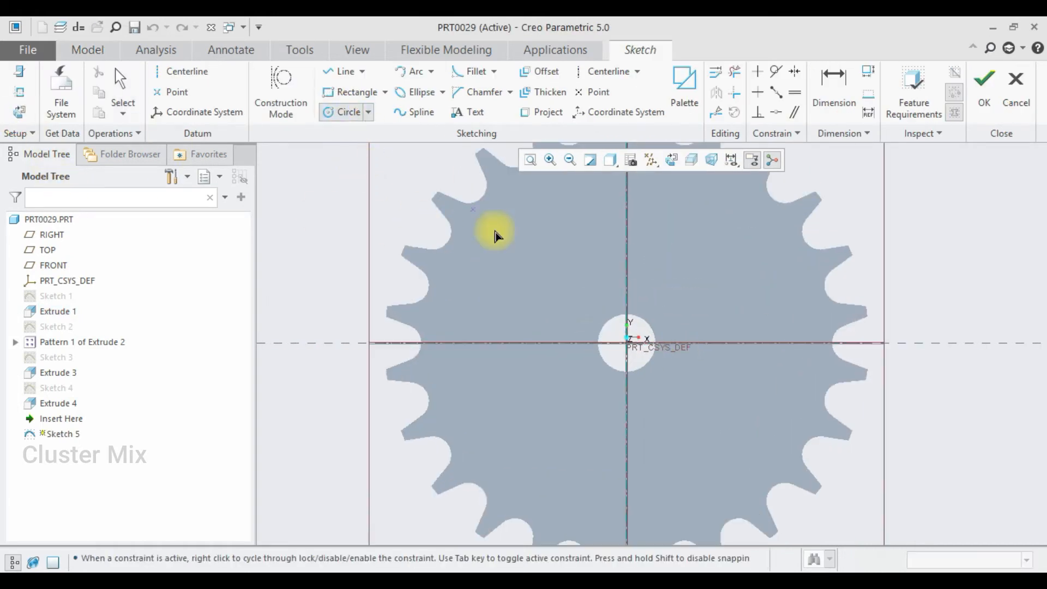
left_click(512, 331)
scroll(491, 327, "up", 3)
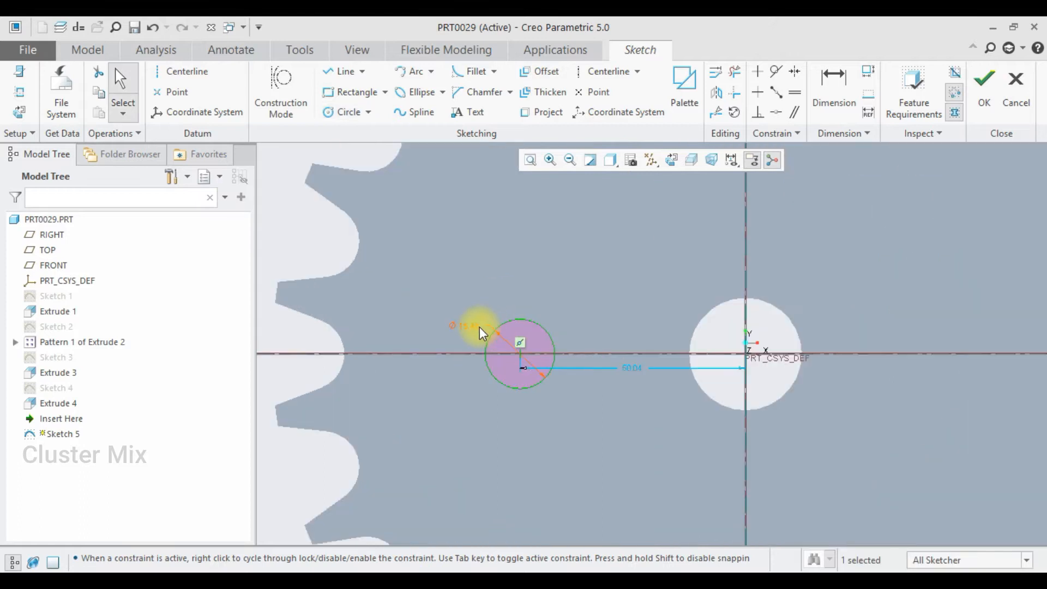
Step: Set the small circle's diameter to 10 mm and its distance from the vertical axis to 45 mm
double_click(462, 323)
type("10")
key("Return")
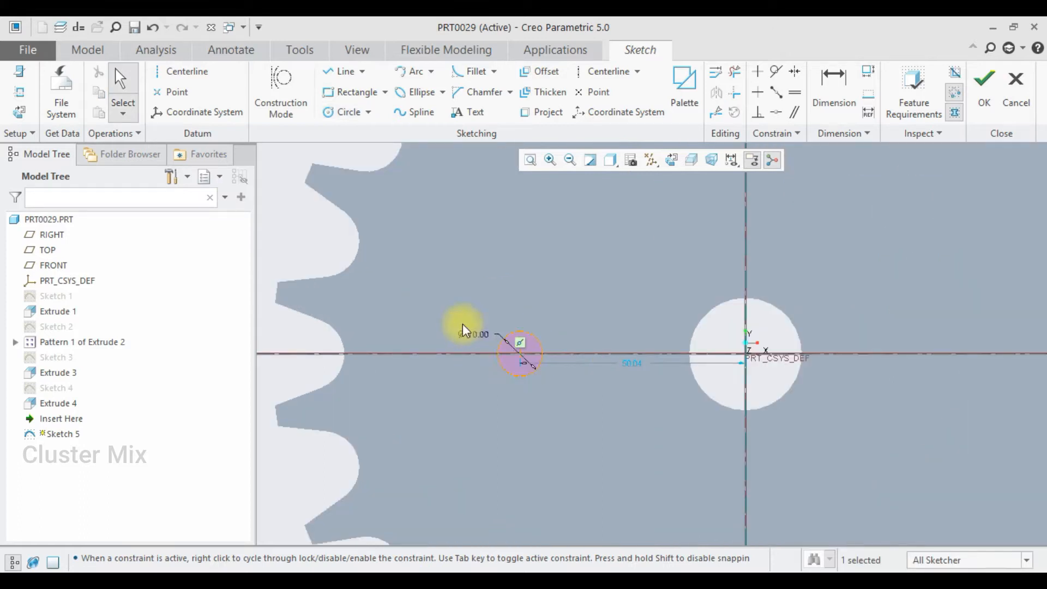
double_click(633, 364)
type("45")
key("Return")
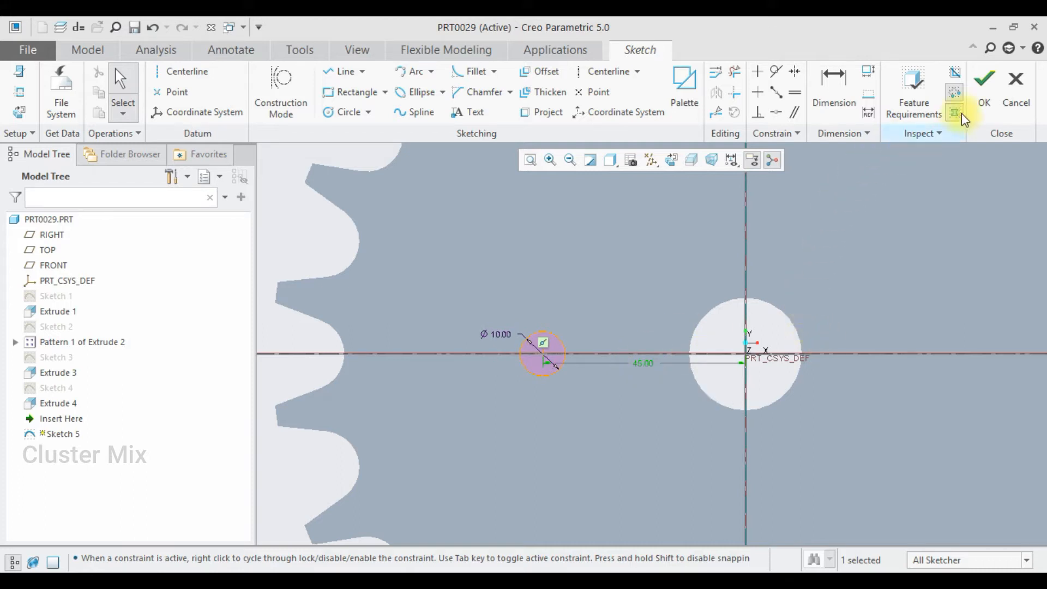
Step: Finish the sketch and extrude the 10 mm circle as a cut through the sprocket, about 80.5 mm deep
left_click(983, 87)
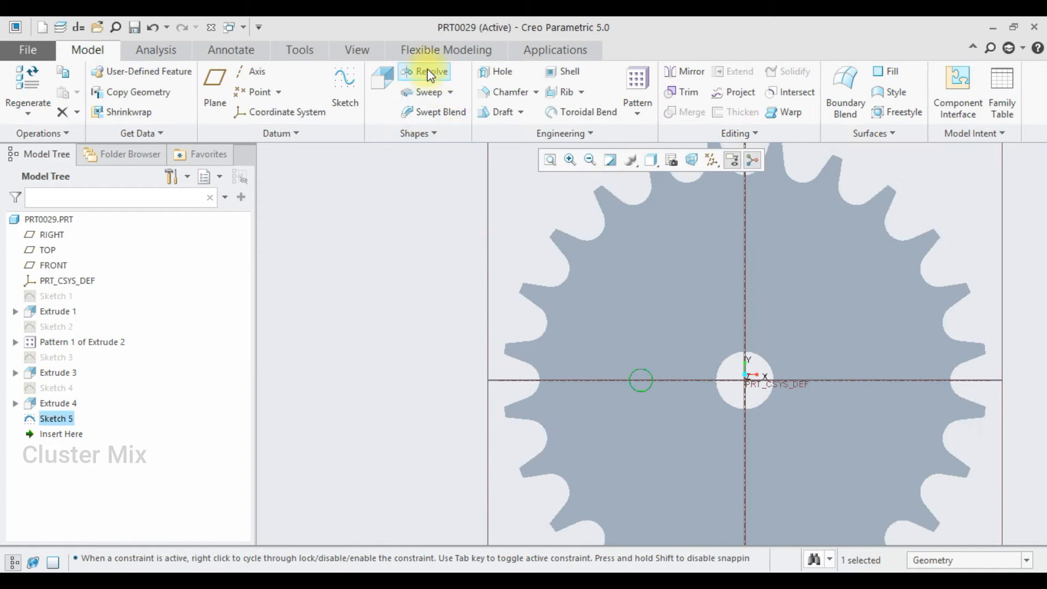
left_click(383, 82)
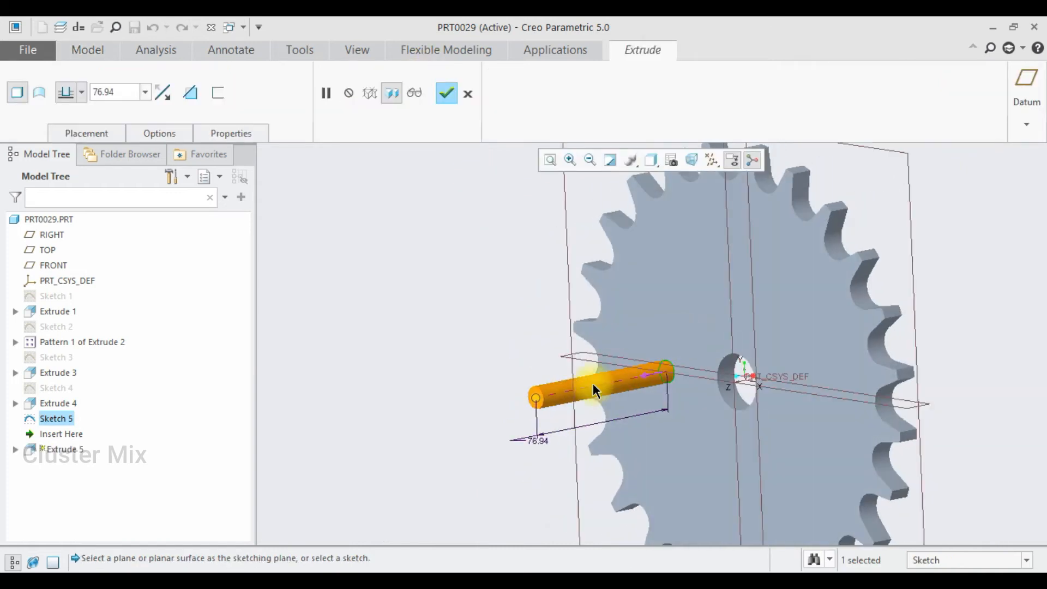
left_click_drag(535, 395, 804, 344)
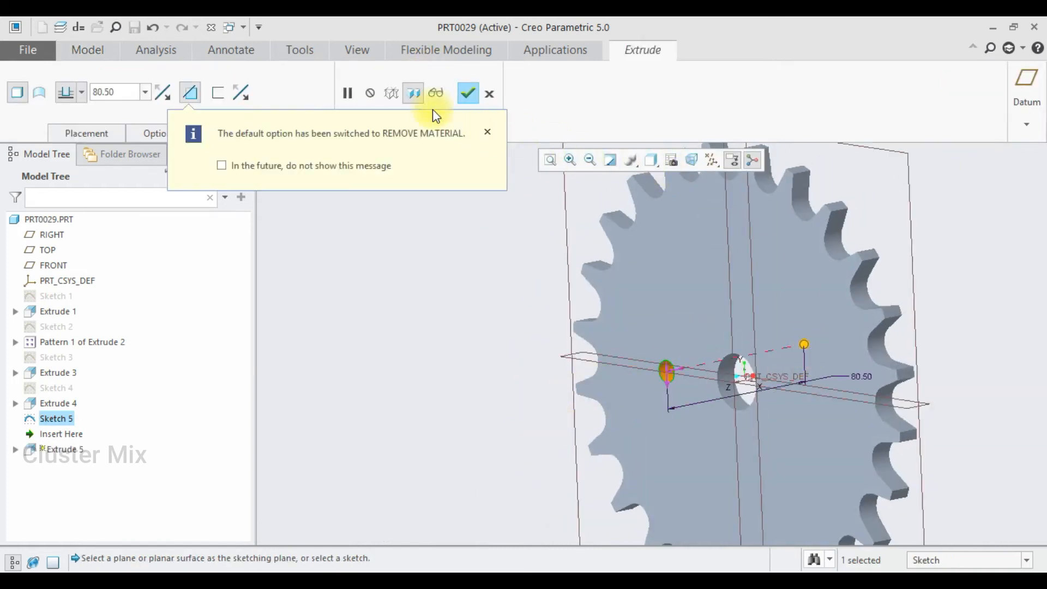
left_click(464, 93)
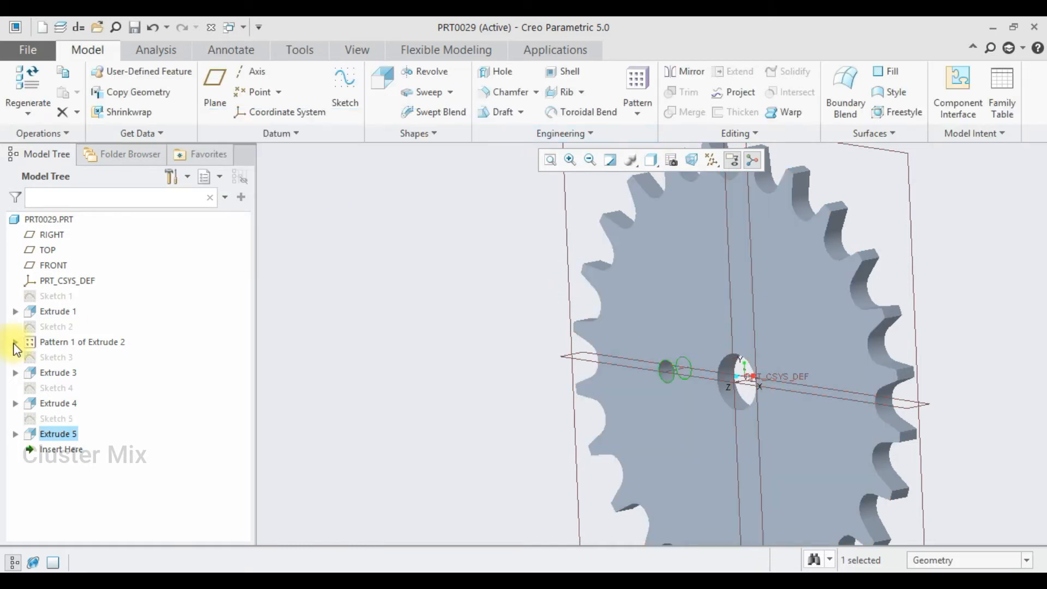
Step: Pattern the 10 mm hole as an axis pattern around the sprocket's center axis with 4 instances spaced 90° apart
left_click(51, 433)
double_click(51, 434)
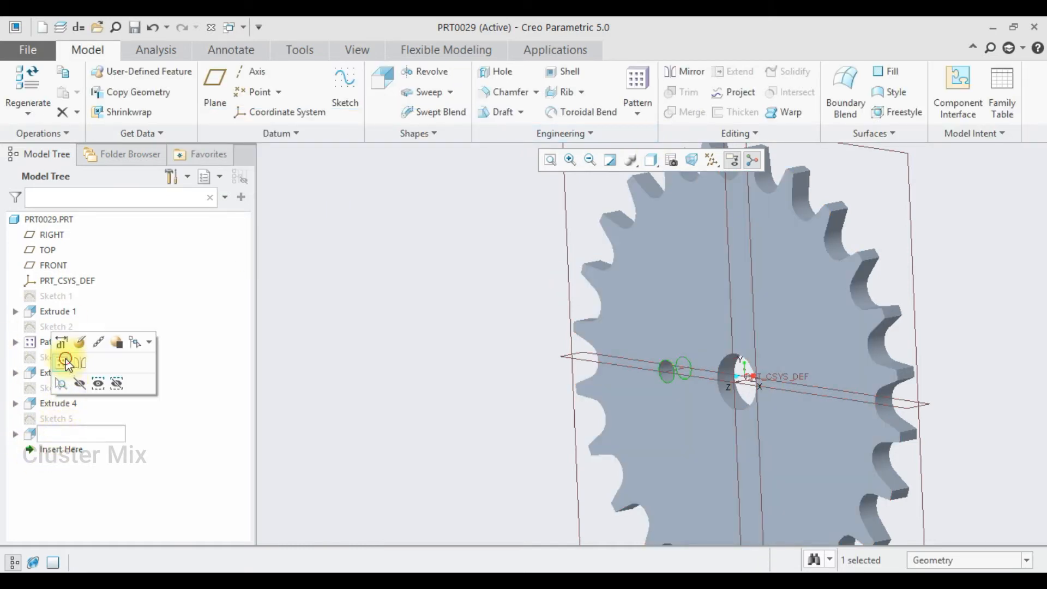
left_click(67, 363)
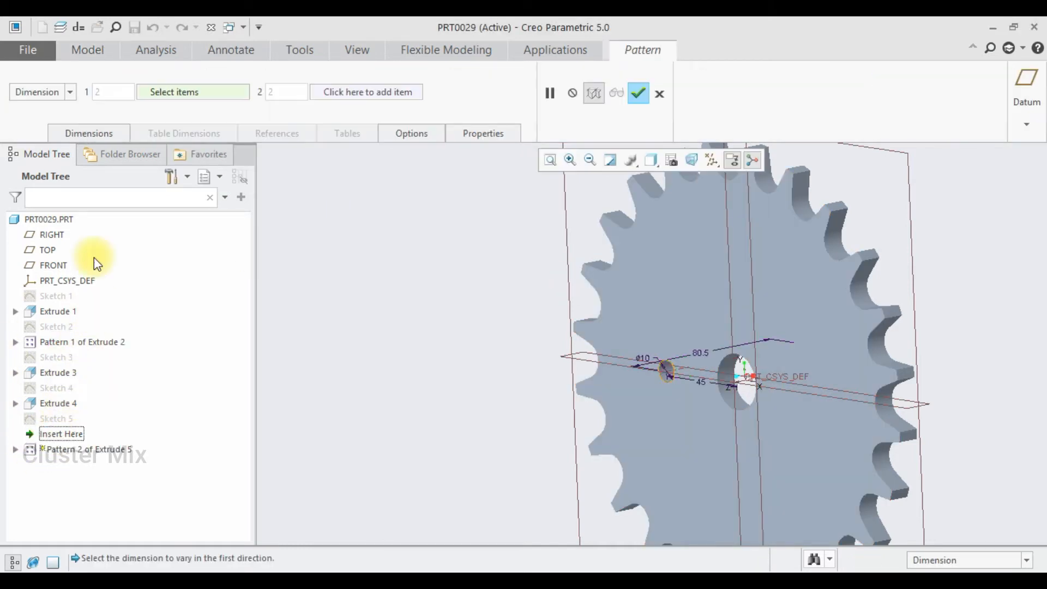
left_click(68, 92)
left_click(52, 135)
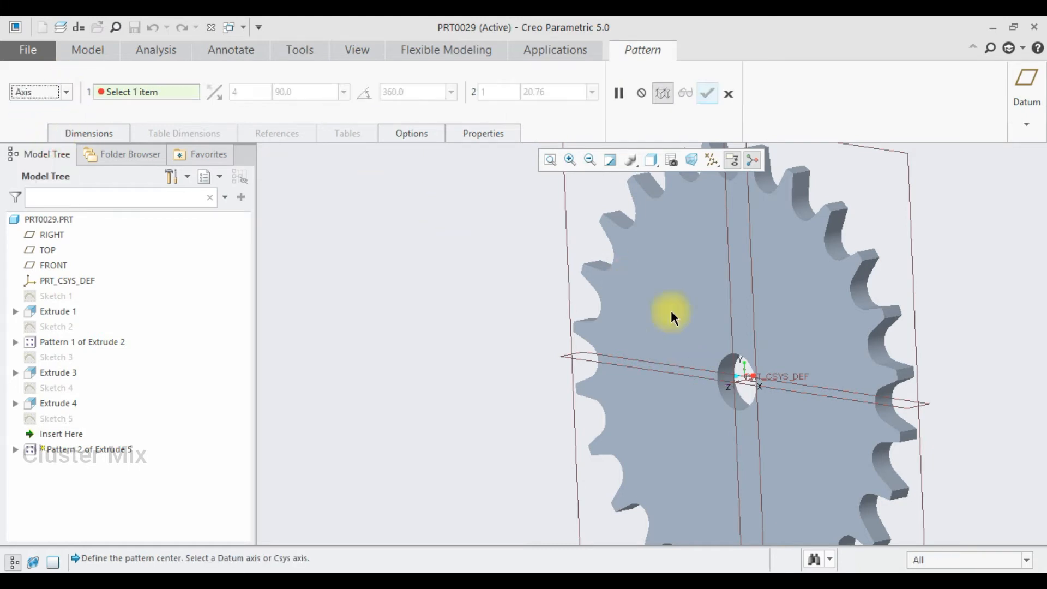
left_click(742, 376)
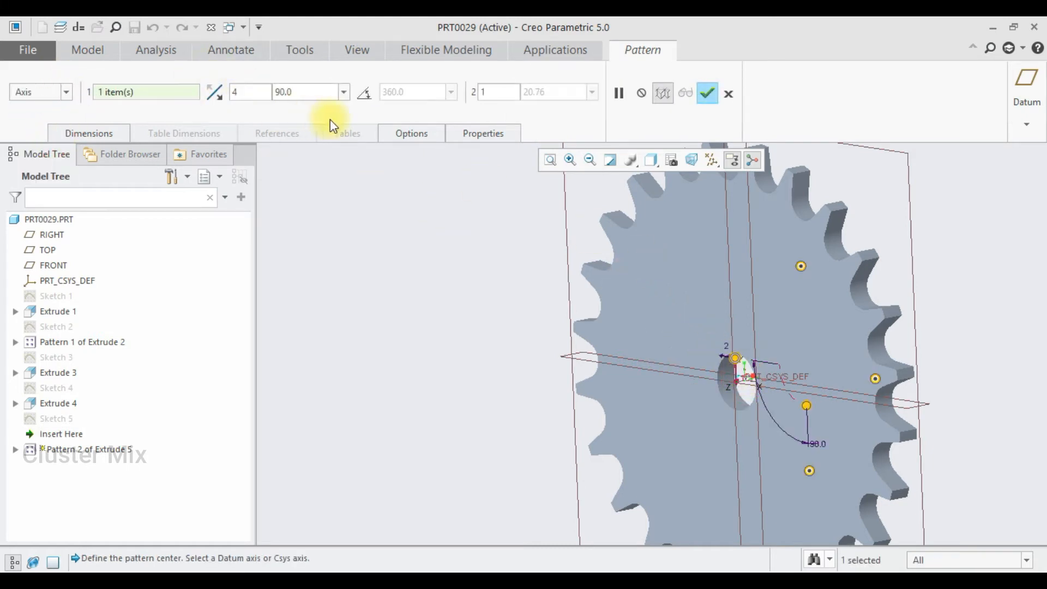
left_click(707, 93)
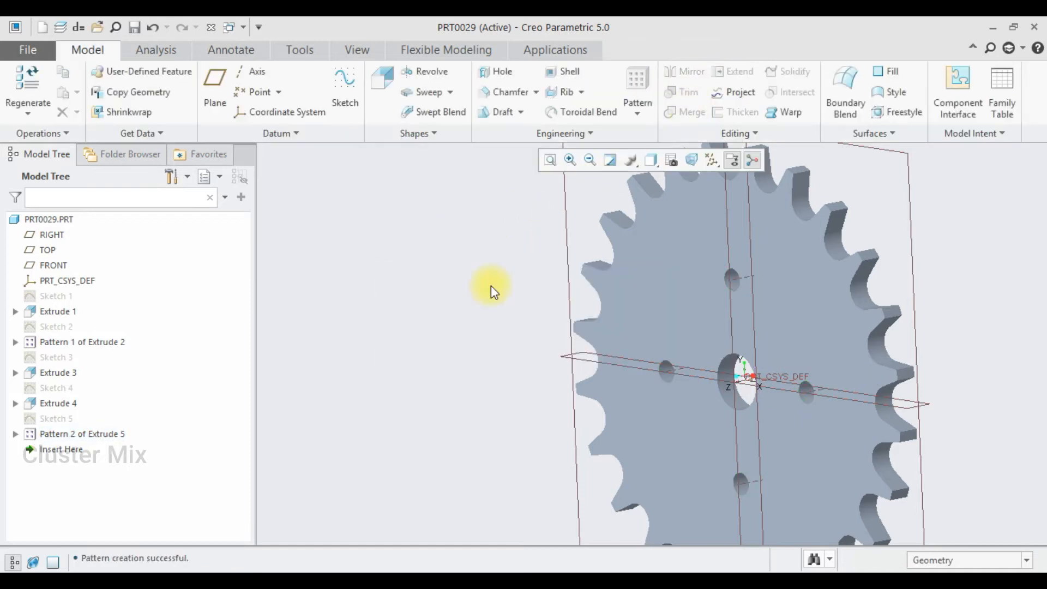
key("ctrl+d")
middle_click_drag(664, 355, 706, 346)
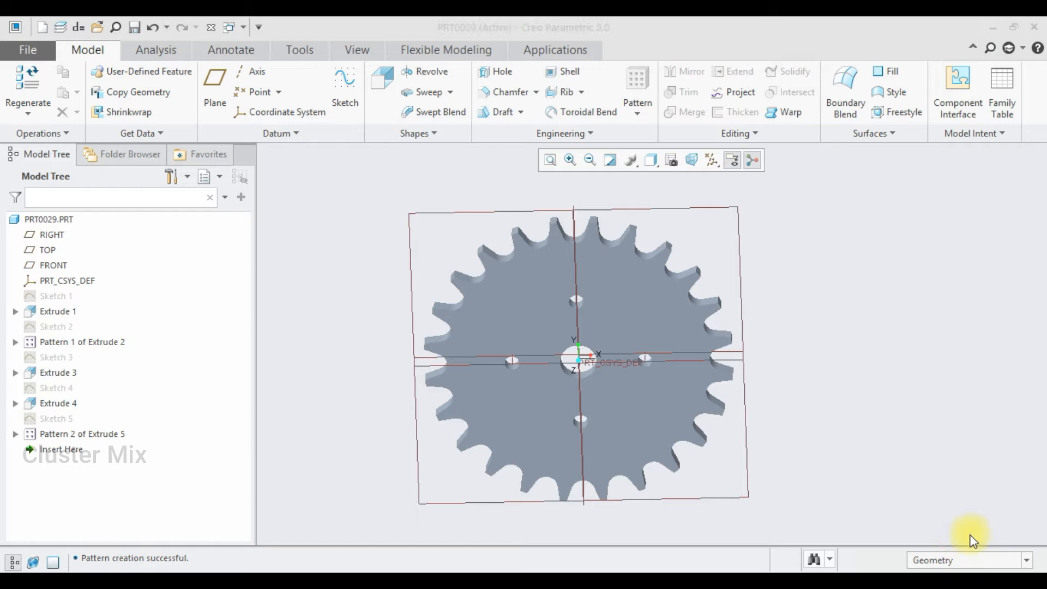
Step: Start saving a copy of the part and create a new folder named "chain sprocket" on the Desktop for it
left_click(28, 47)
left_click(33, 155)
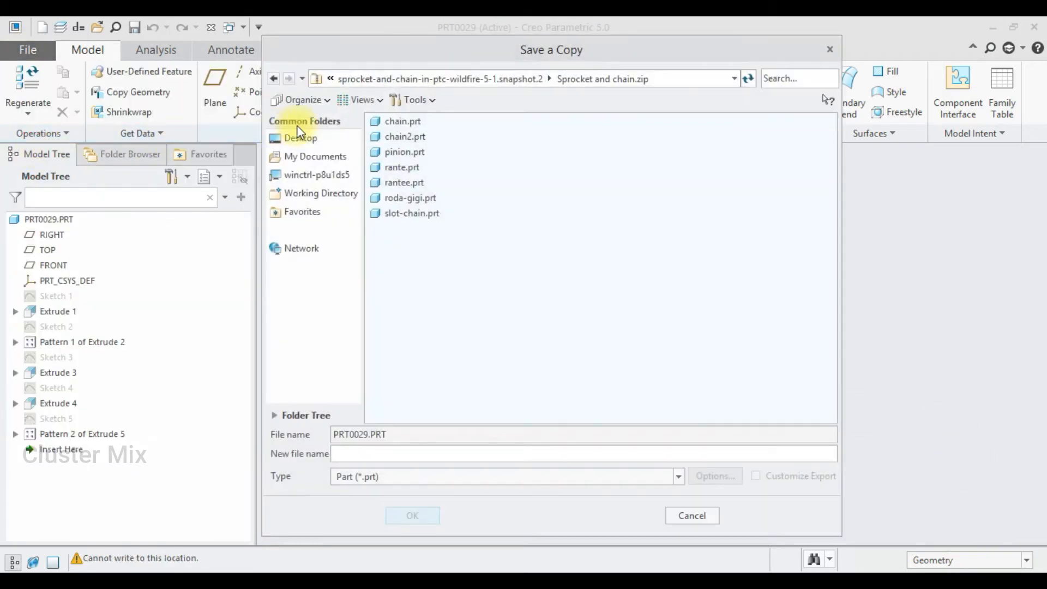
left_click(297, 138)
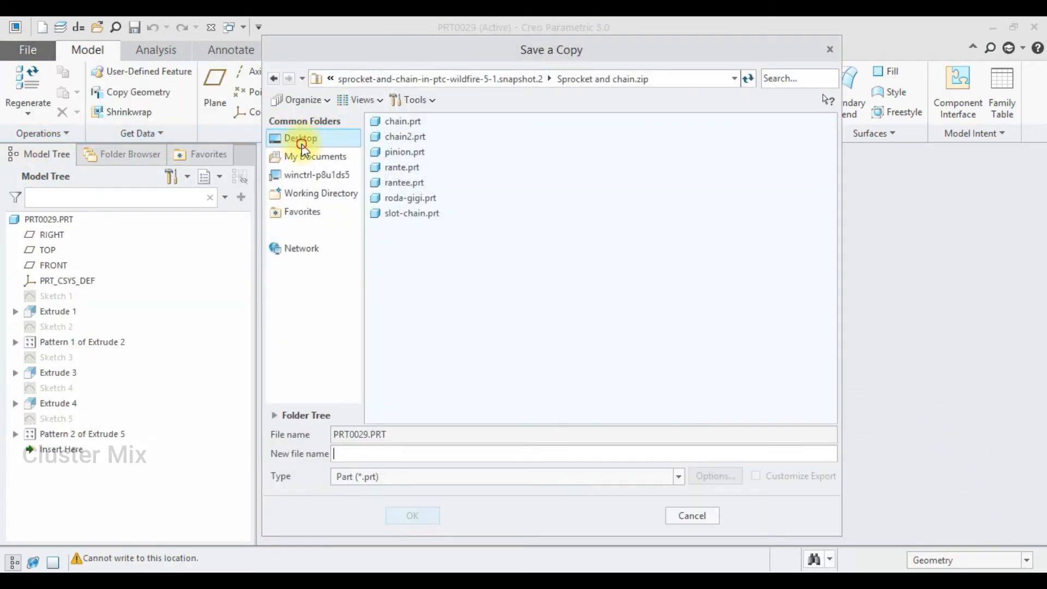
right_click(656, 207)
left_click(706, 251)
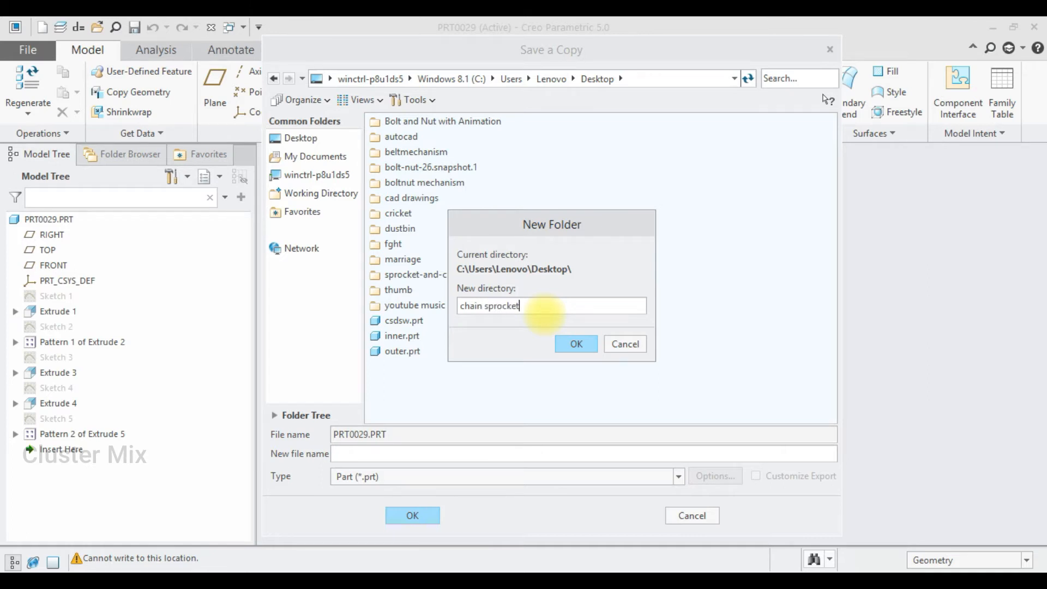
left_click(577, 345)
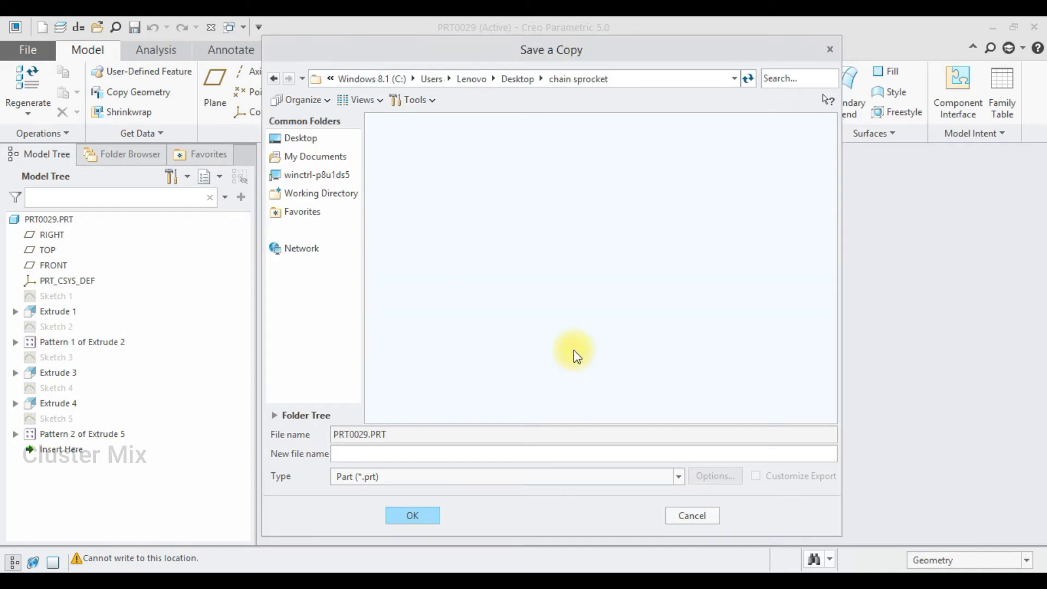
Step: Save the copy as "sprocket" in the new folder and close the sprocket part
left_click(360, 455)
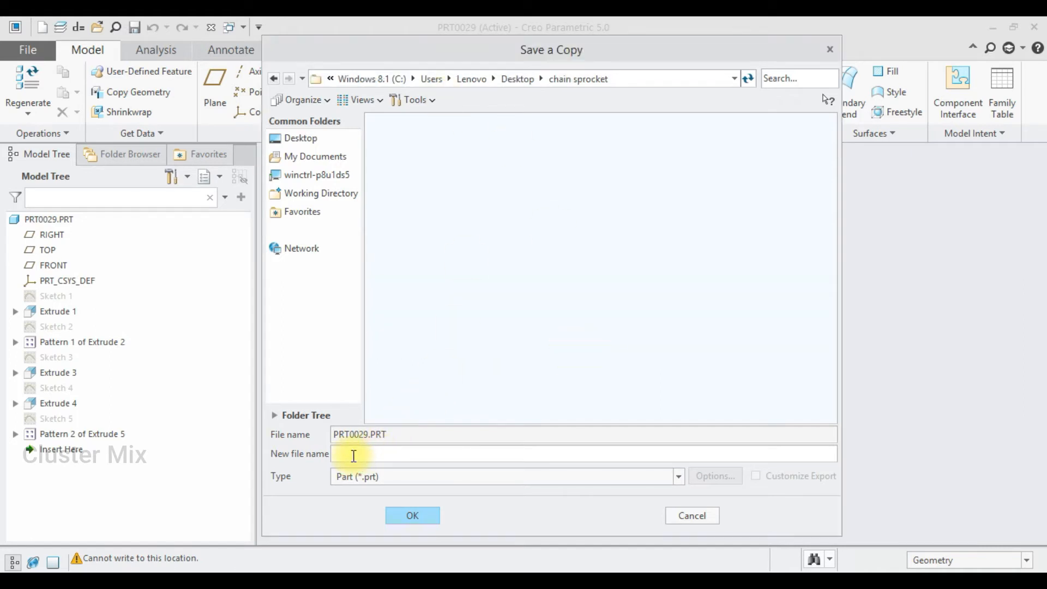
type("sprocket")
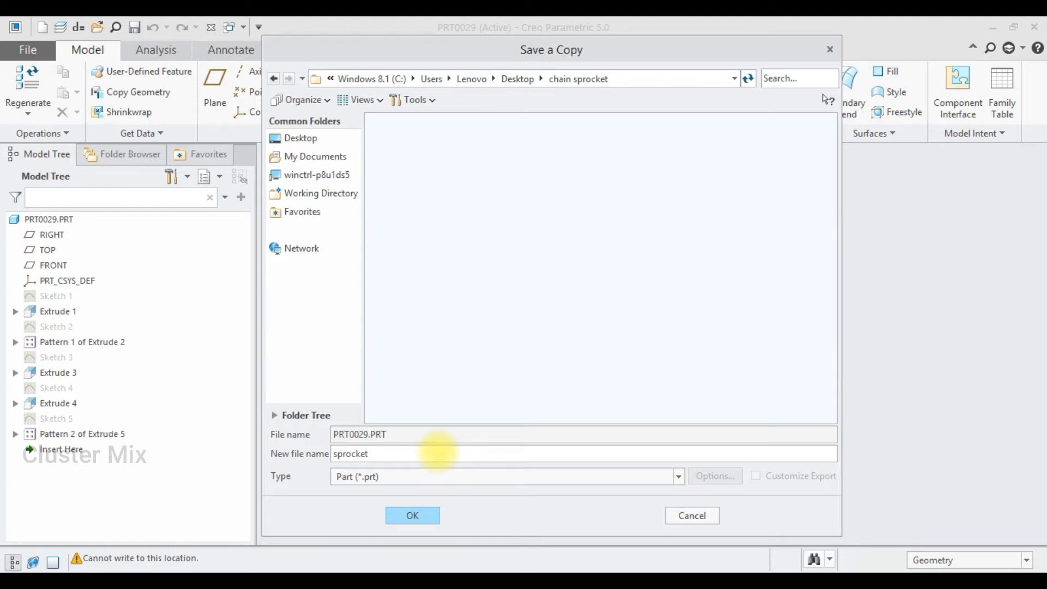
left_click(421, 519)
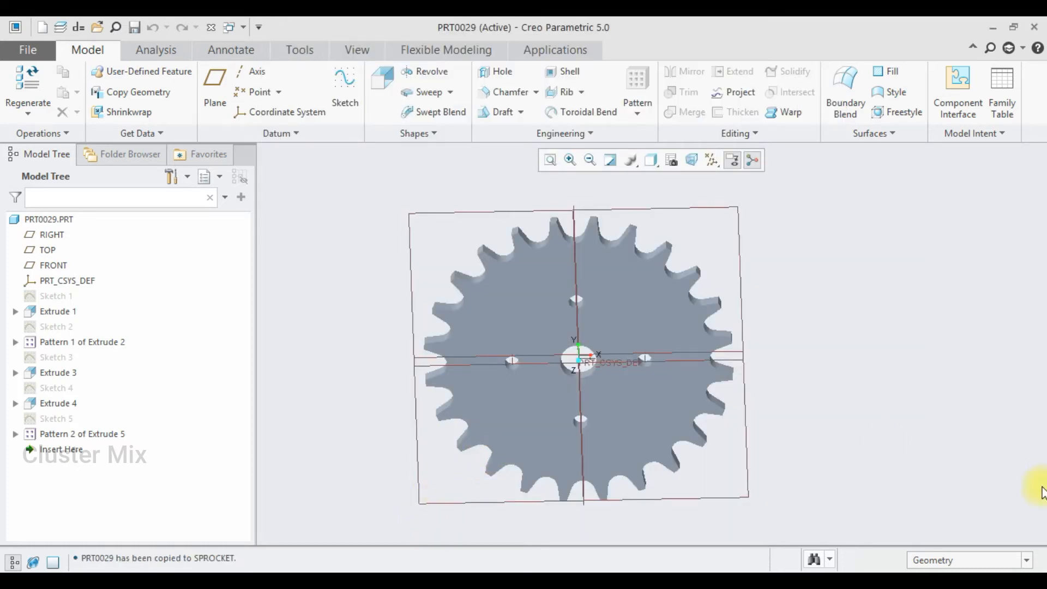
key("ctrl+w")
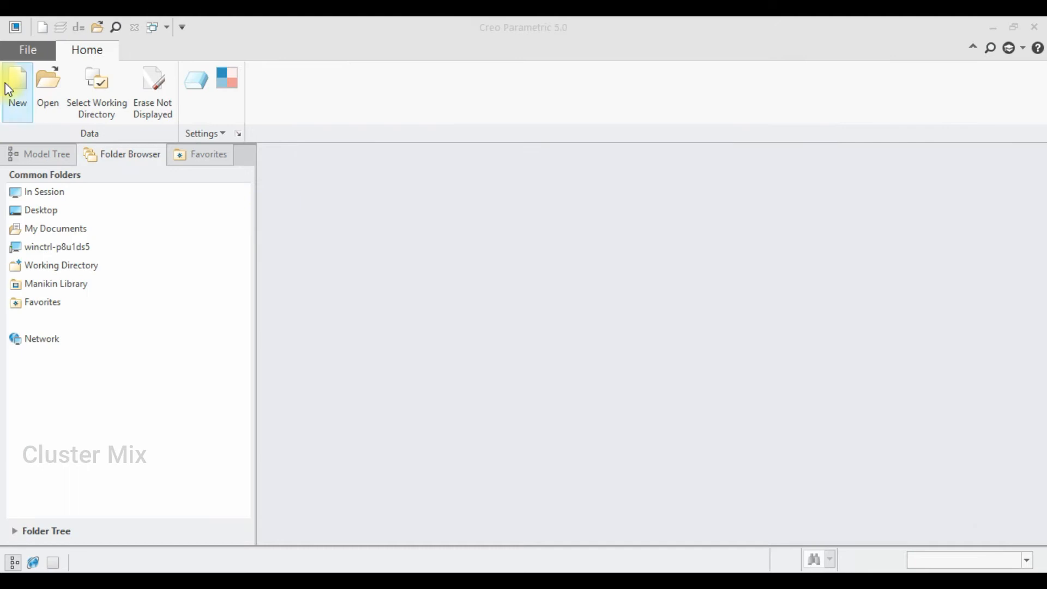
Step: Create a new solid part from the mmns_part_solid template instead of the default template
left_click(7, 88)
left_click(415, 434)
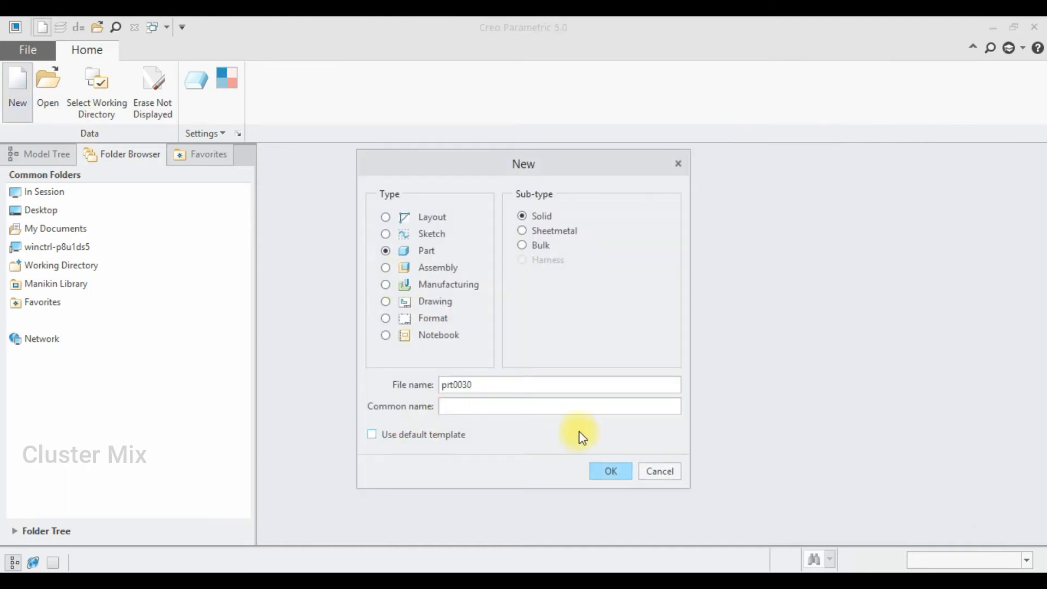
left_click(606, 473)
left_click_drag(646, 225, 648, 244)
left_click(463, 242)
double_click(464, 246)
Step: Sketch a circle on the FRONT plane centered at the origin and set its diameter to 10 mm
left_click(54, 265)
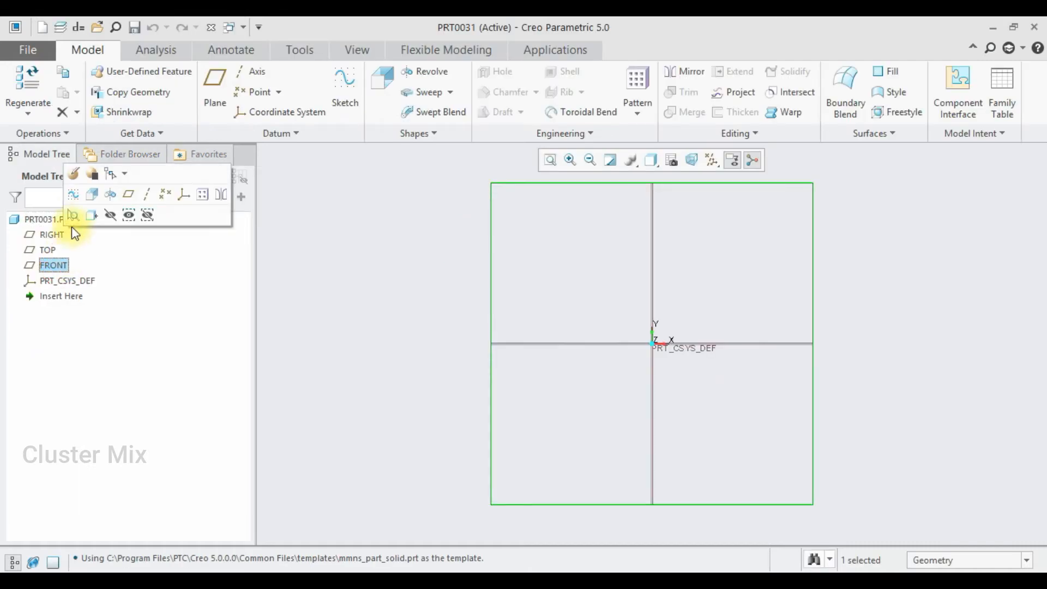
left_click(74, 196)
left_click(342, 112)
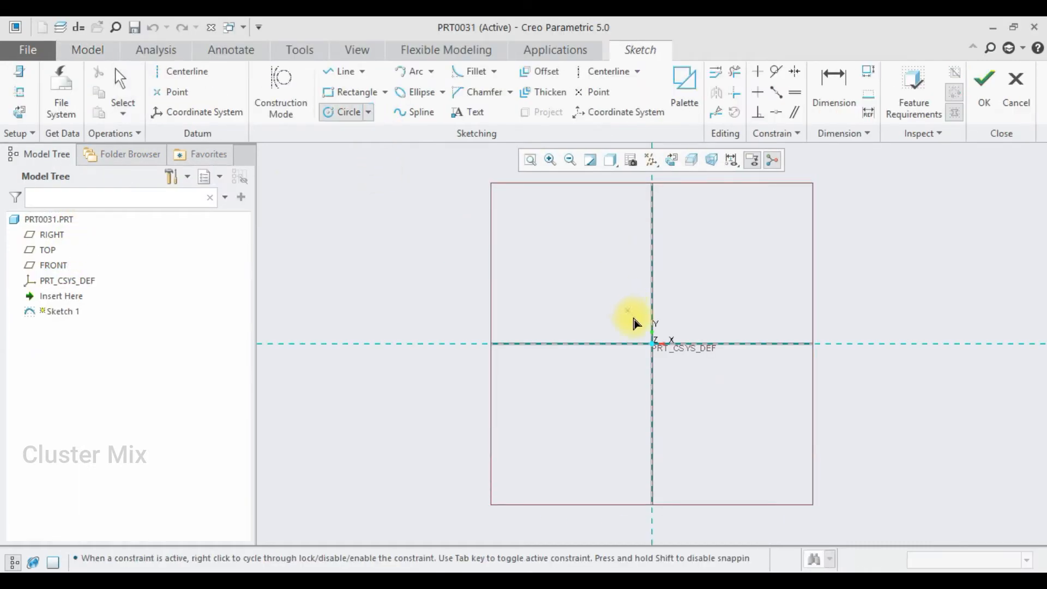
left_click(653, 344)
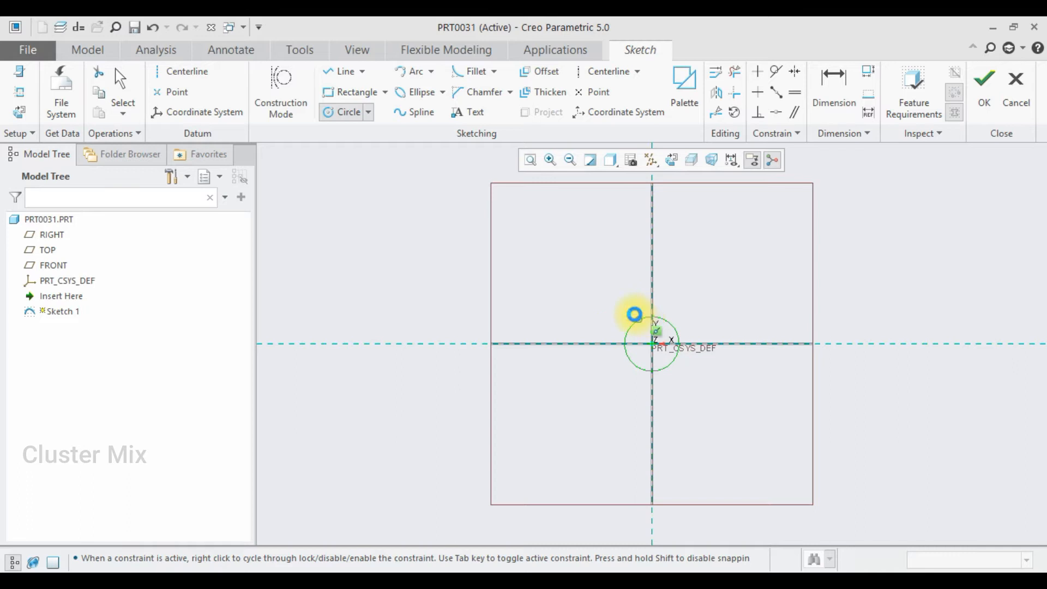
left_click(635, 315)
middle_click(635, 314)
double_click(610, 318)
type("10")
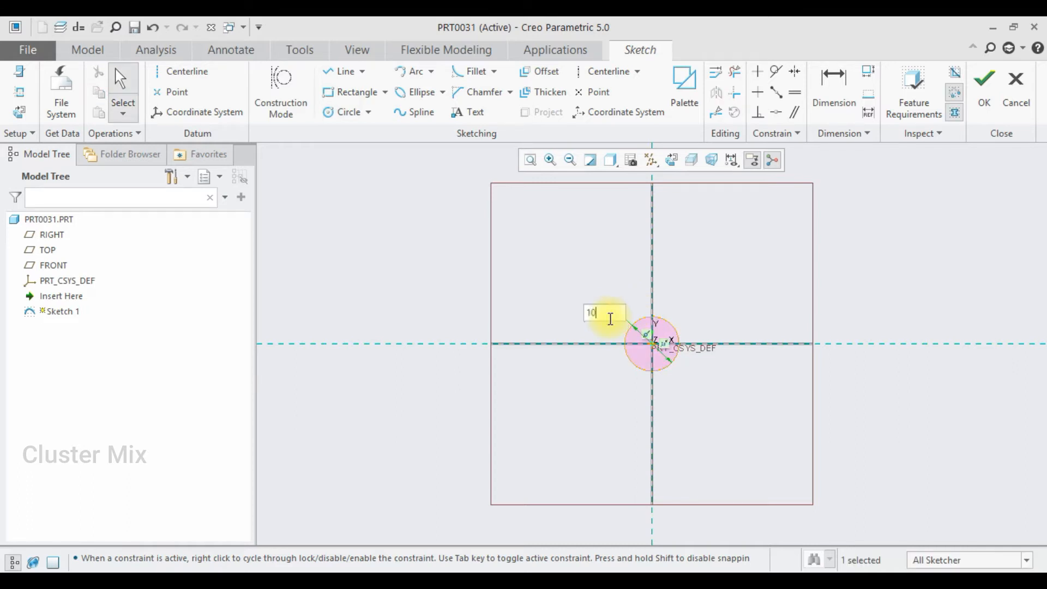
key("Return")
Step: Sketch a second circle of equal radius on the horizontal axis, centered about 18 mm left of the first
scroll(644, 342, "up", 5)
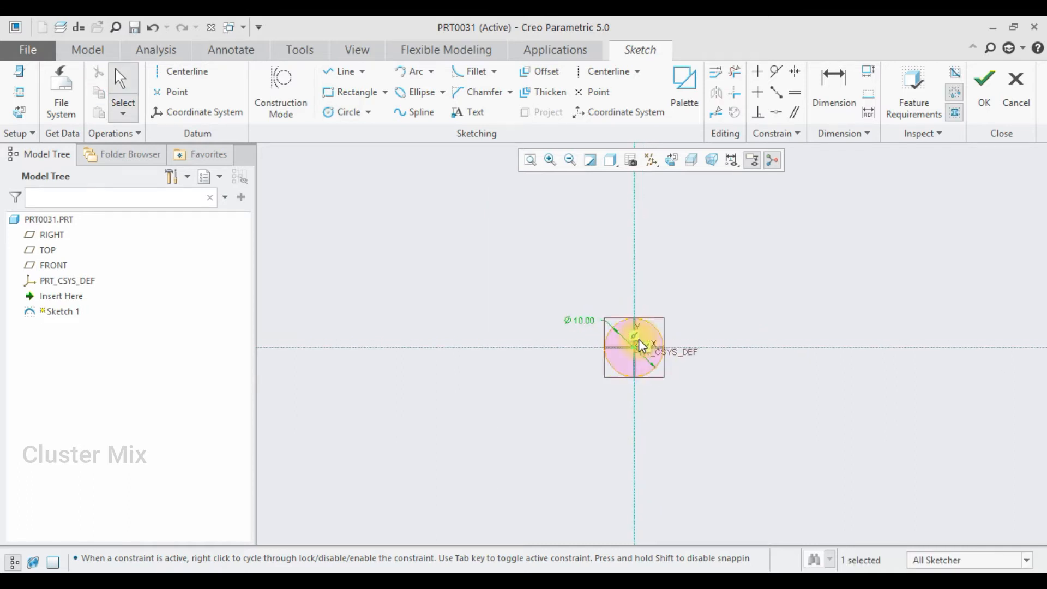
left_click(328, 112)
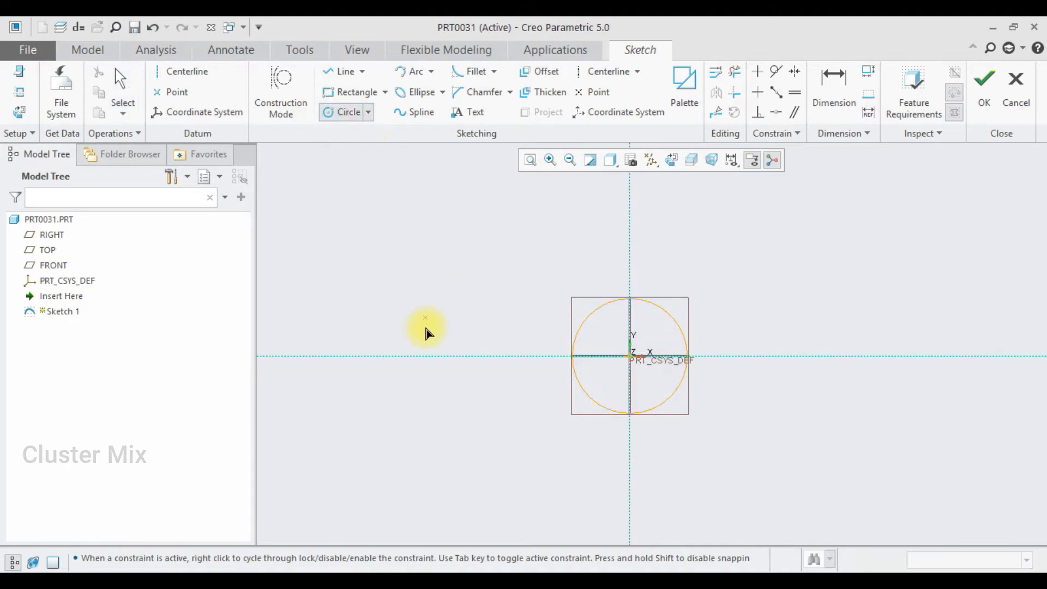
left_click(423, 354)
left_click(426, 299)
middle_click(517, 336)
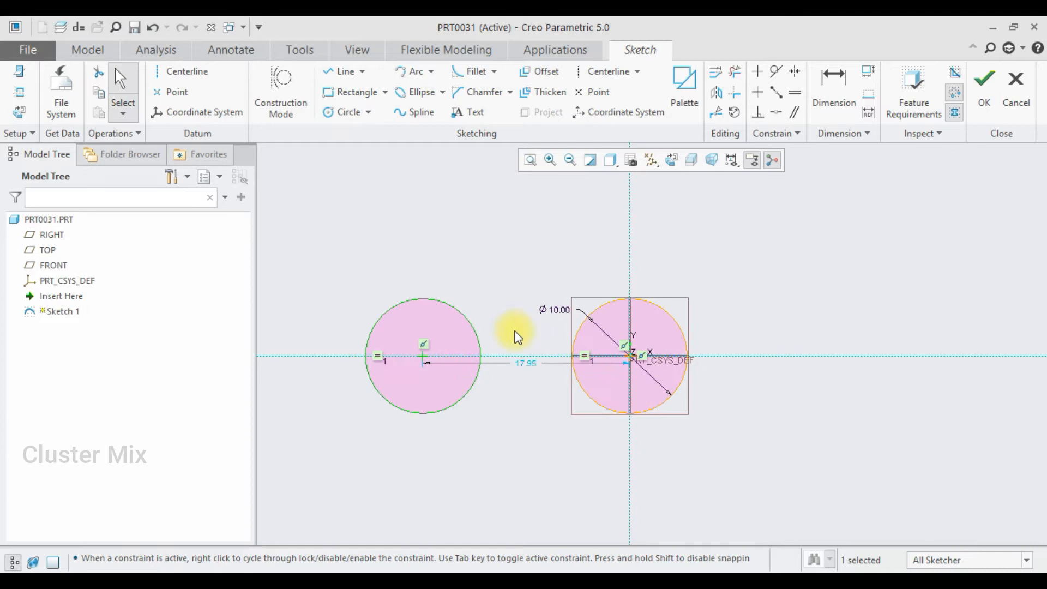
Step: Set the distance between the circle centers to 25 mm and the circles' diameter to 20 mm
double_click(526, 363)
type("25")
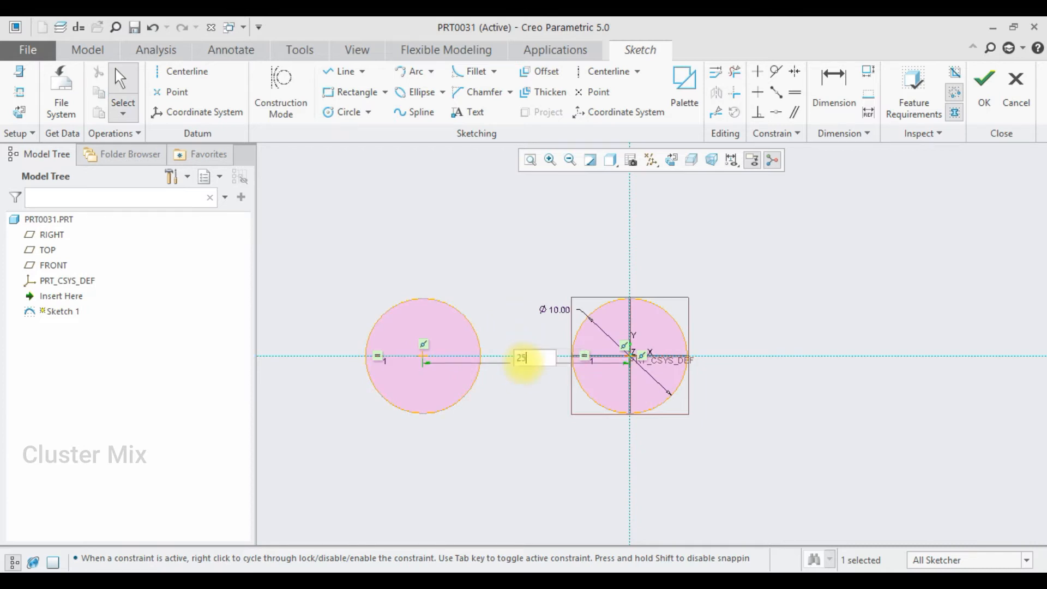
key("Return")
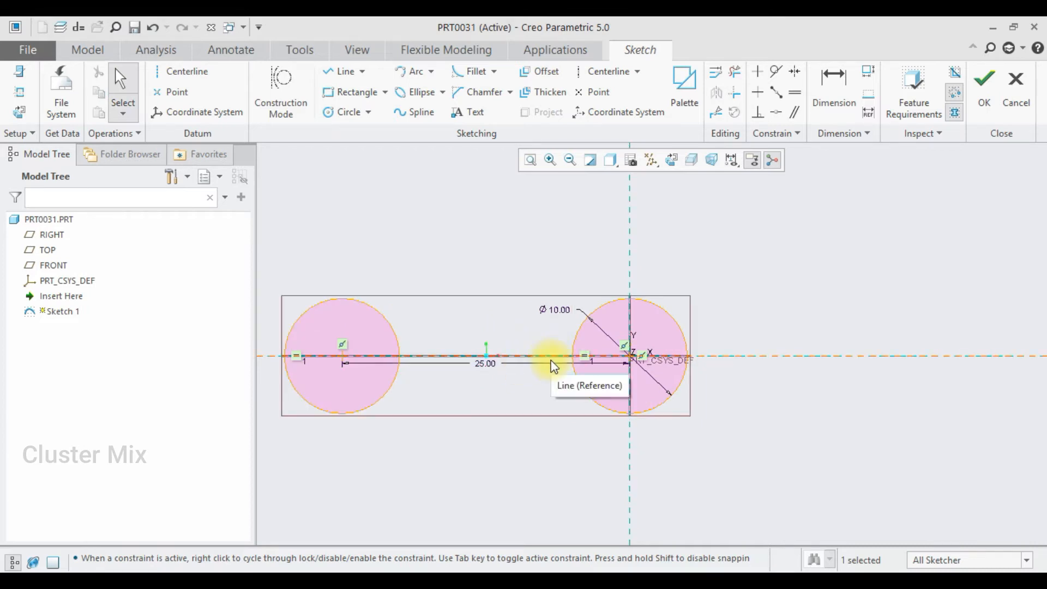
left_click(491, 326)
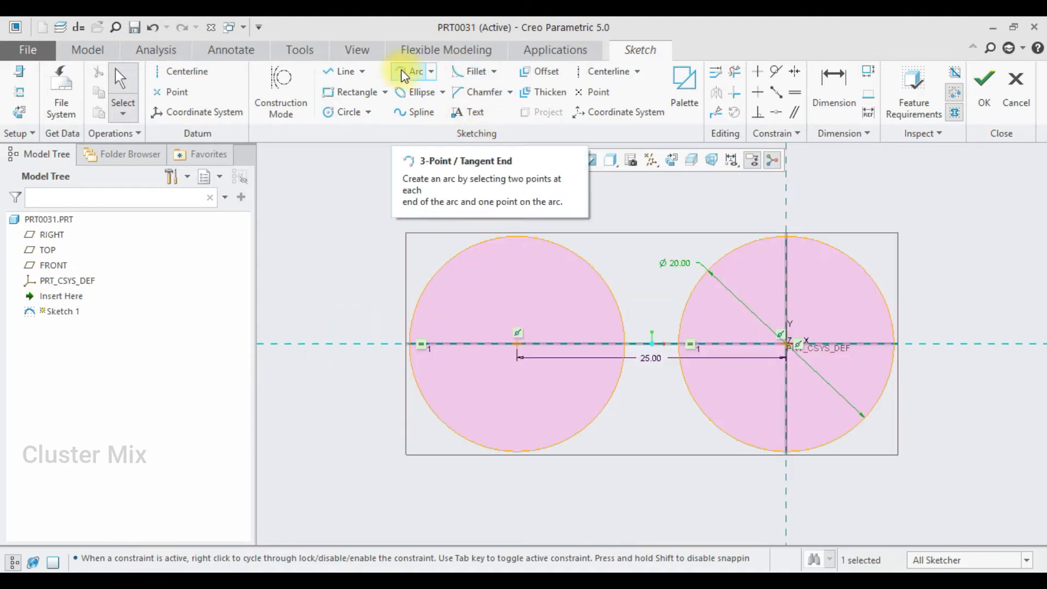
Step: Sketch a downward-bowed three-point arc of about 34.5 mm radius connecting the upper edges of the two circles
left_click(404, 75)
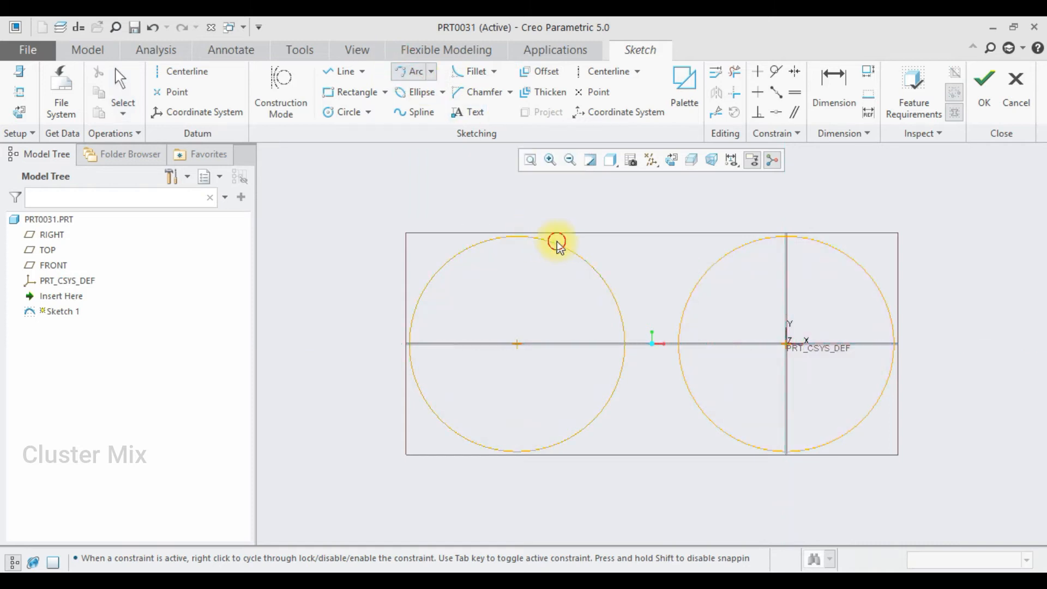
left_click(739, 247)
left_click(685, 257)
middle_click(694, 227)
Step: Apply tangent constraints between the connecting arc and both the left and right circles
left_click(737, 75)
left_click(777, 71)
left_click(599, 248)
left_click(585, 253)
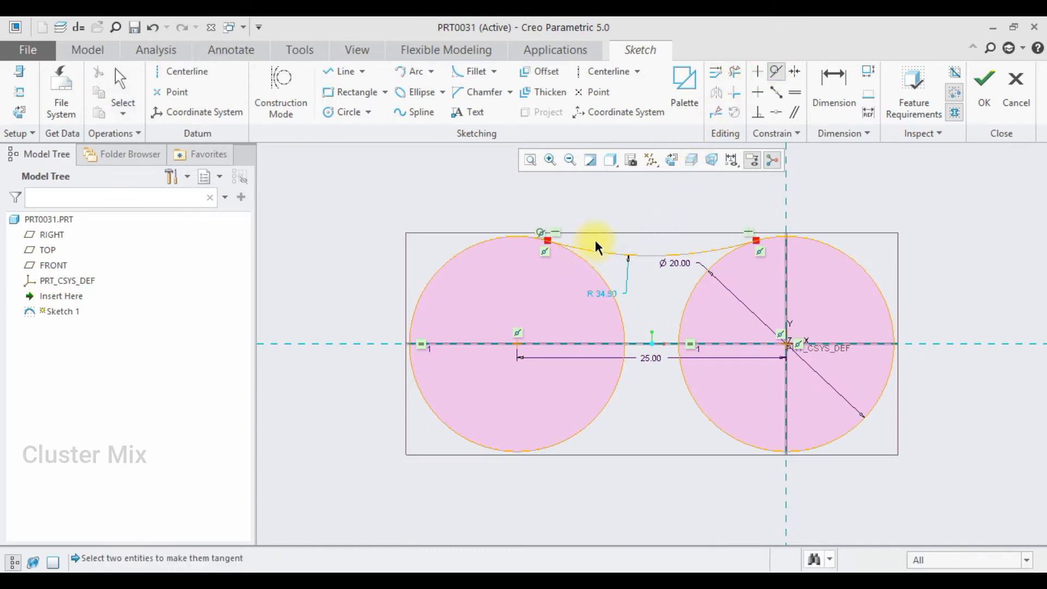
left_click(686, 252)
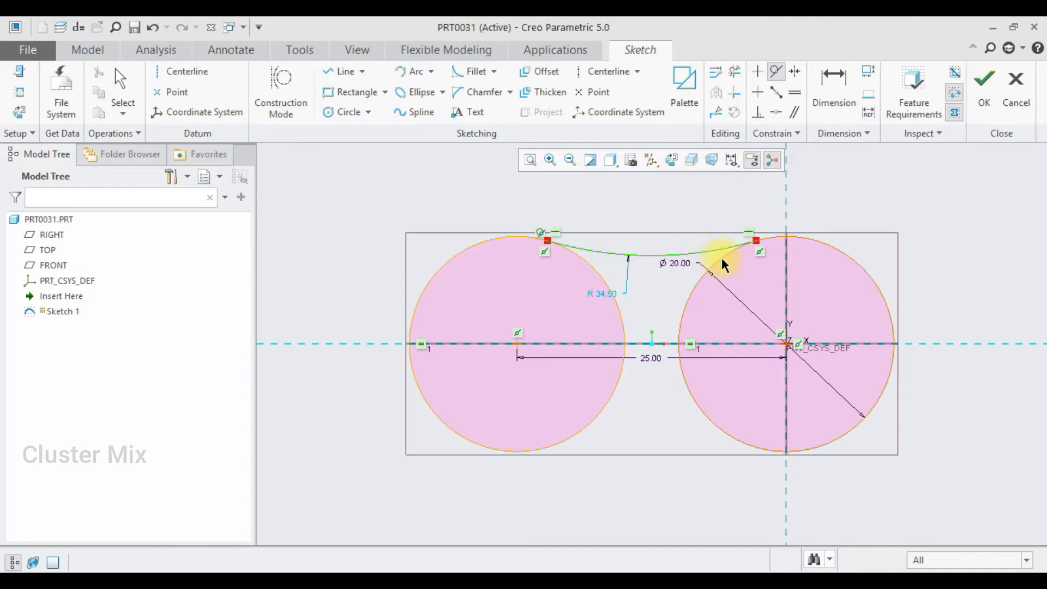
left_click(722, 258)
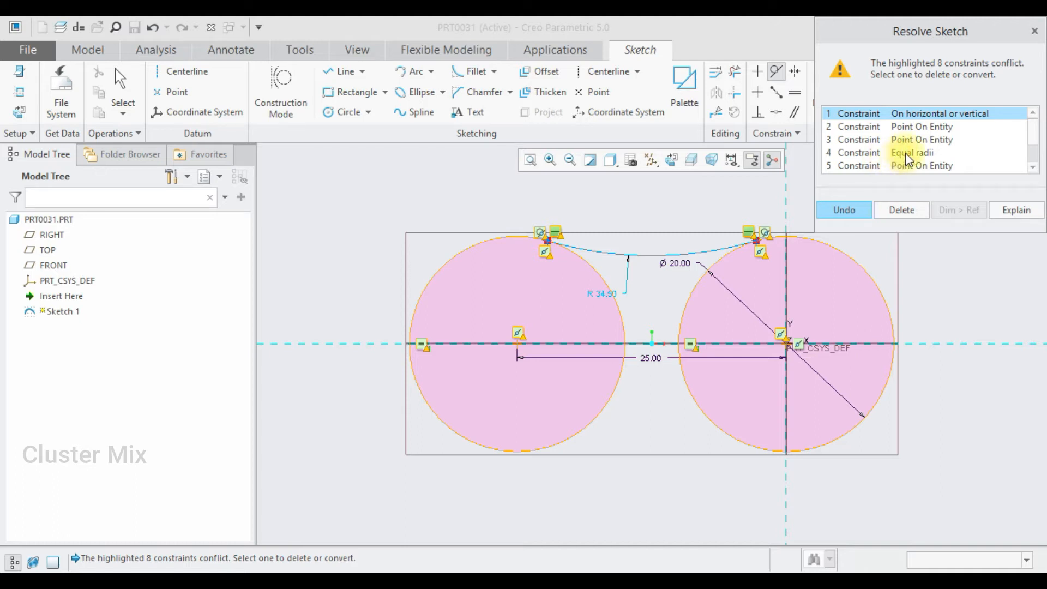
Step: Resolve the sketch constraint conflict by deleting the Equal radii constraint, keeping the arc's tangencies to both circles
left_click_drag(1032, 140, 1033, 161)
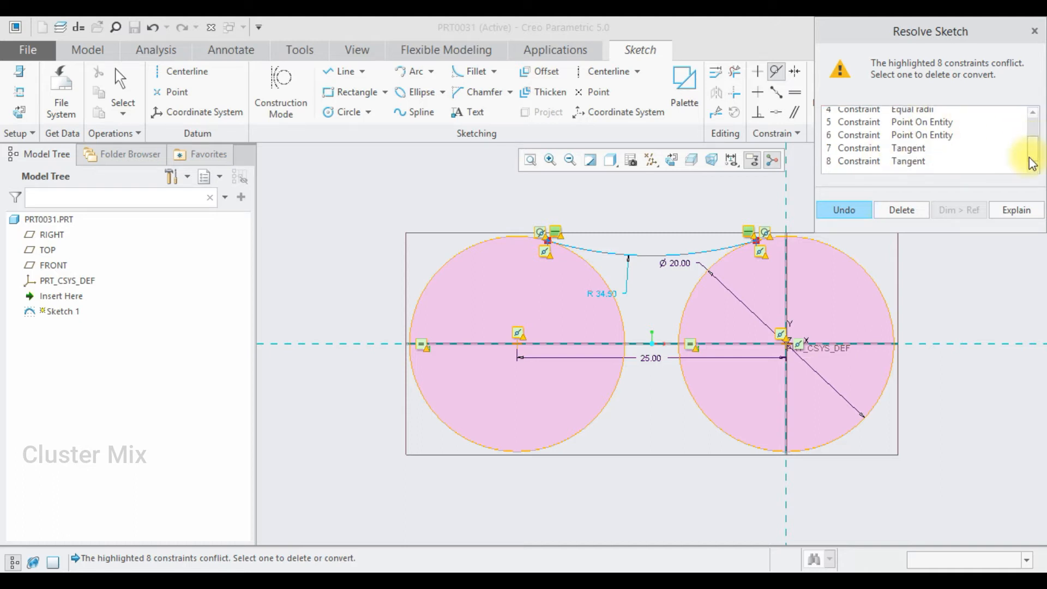
left_click(927, 112)
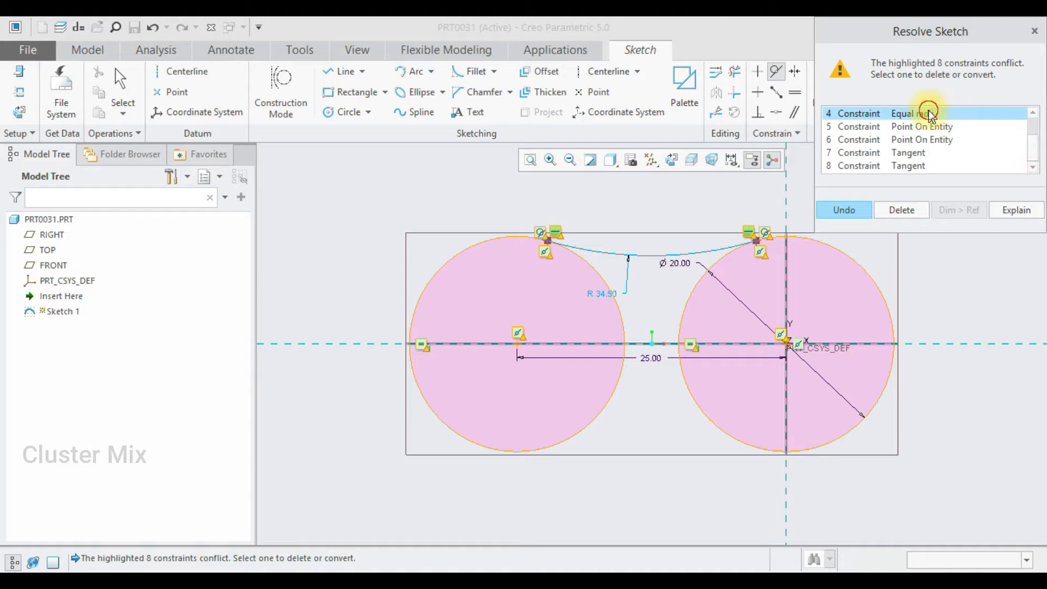
left_click(908, 214)
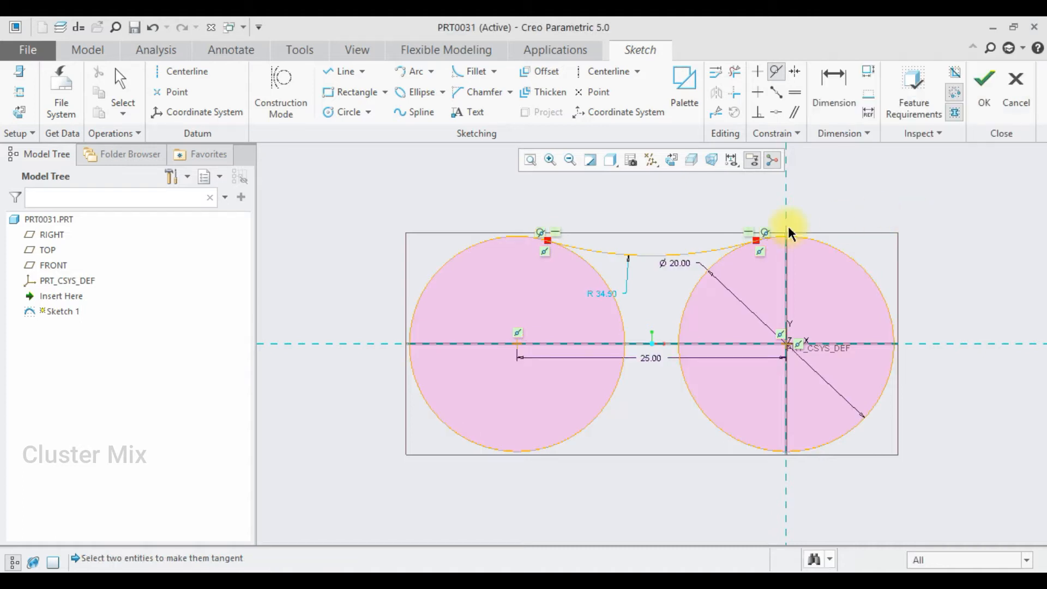
middle_click(627, 290)
Step: Set the radius of the connecting arc to 25 mm
double_click(604, 293)
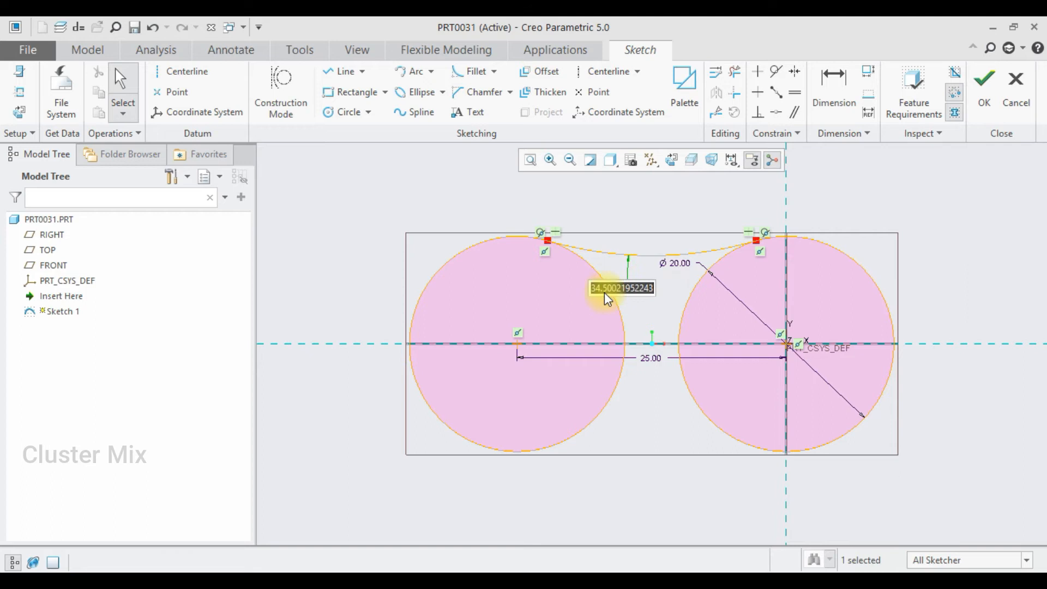
type("25")
key("Return")
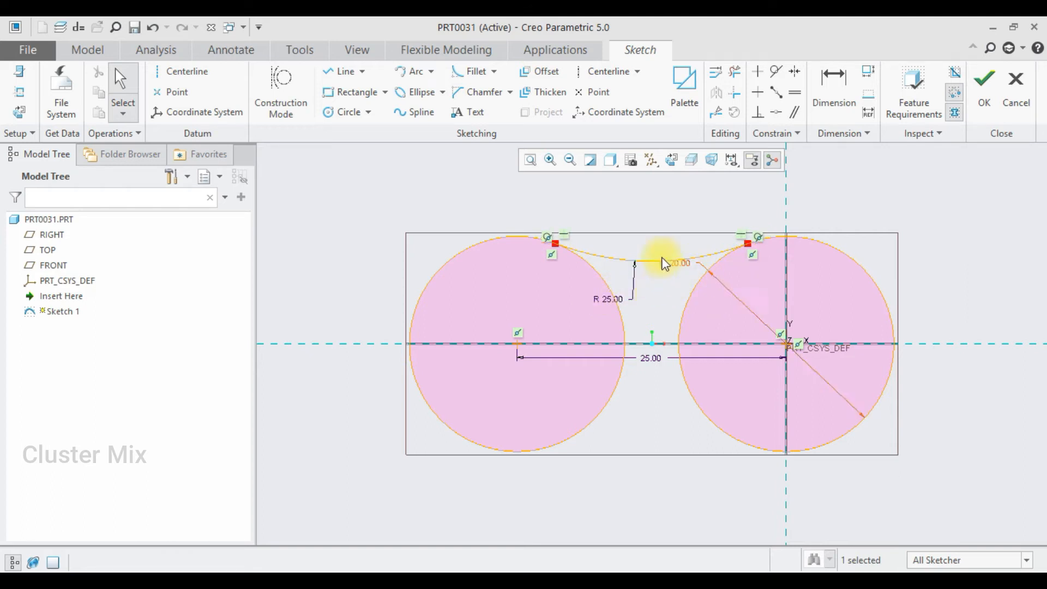
Step: Add a horizontal centerline through the circle centers and mirror the connecting arc about it
left_click(605, 75)
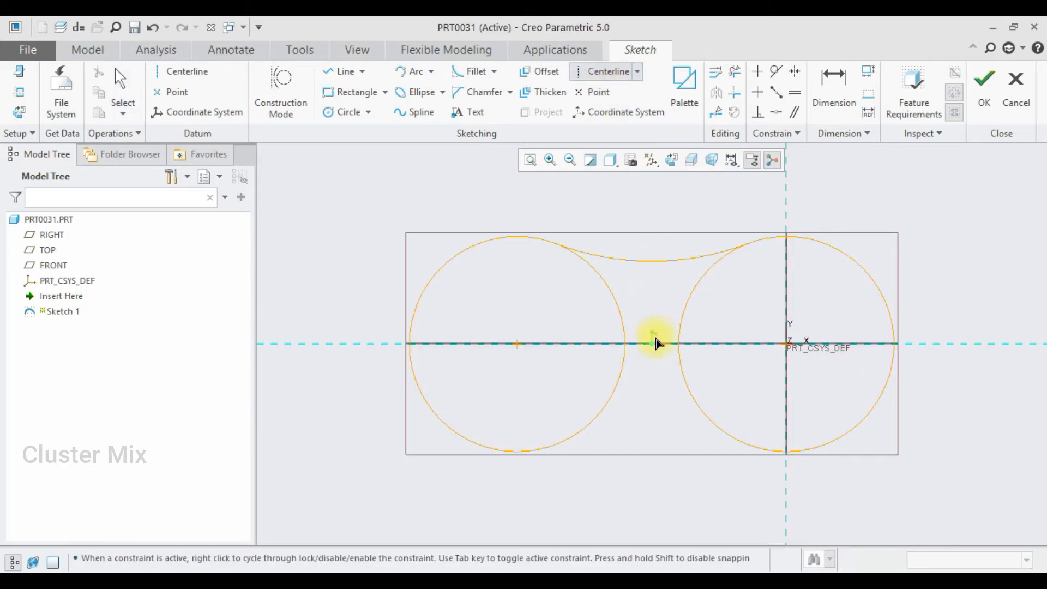
middle_click(631, 328)
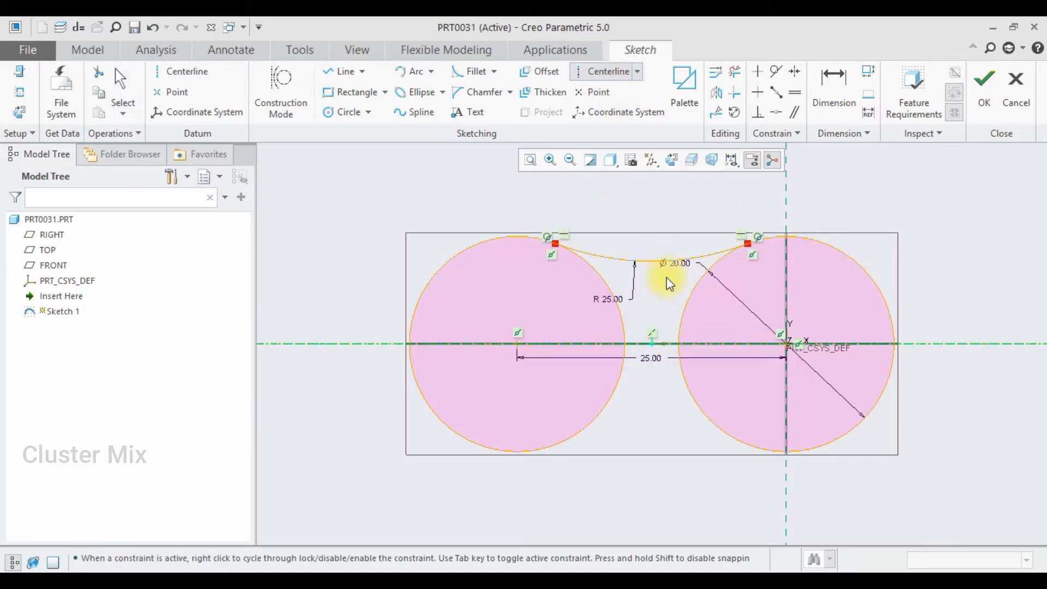
left_click(645, 261)
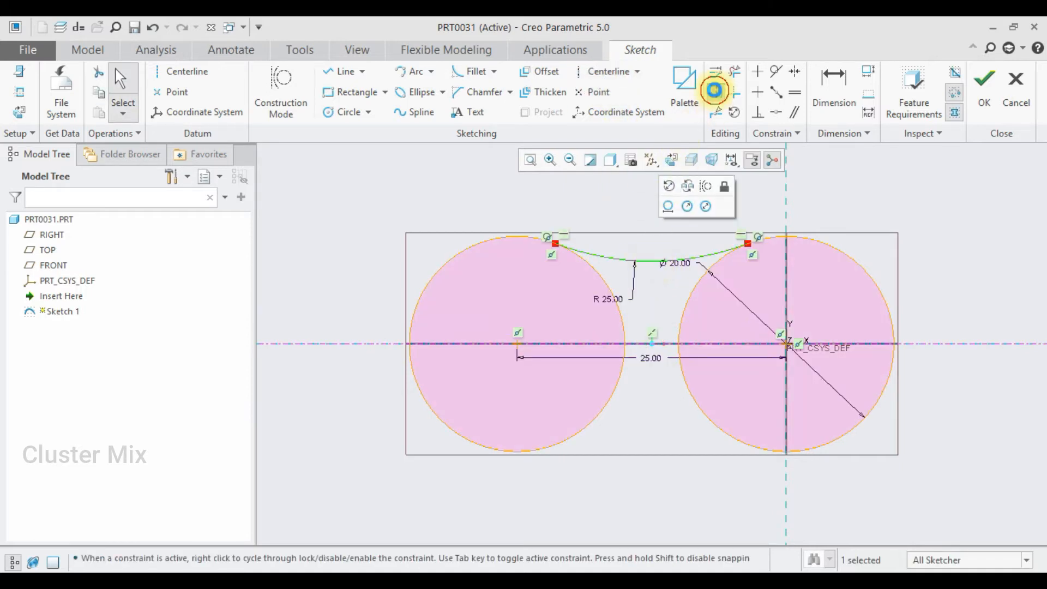
left_click(716, 91)
left_click(669, 343)
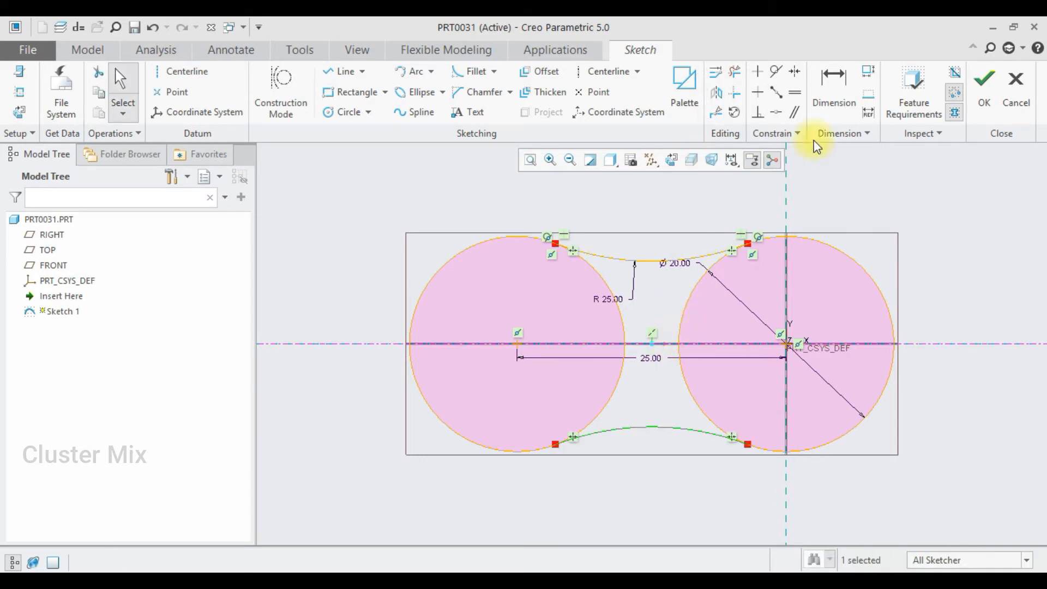
Step: Trim away the circle segments between the two arcs to form one closed link outline, and finish the sketch
left_click(735, 70)
mouse_move(747, 284)
left_mouse_down()
mouse_move(602, 327)
mouse_move(676, 376)
mouse_move(696, 346)
left_mouse_up()
middle_click(709, 325)
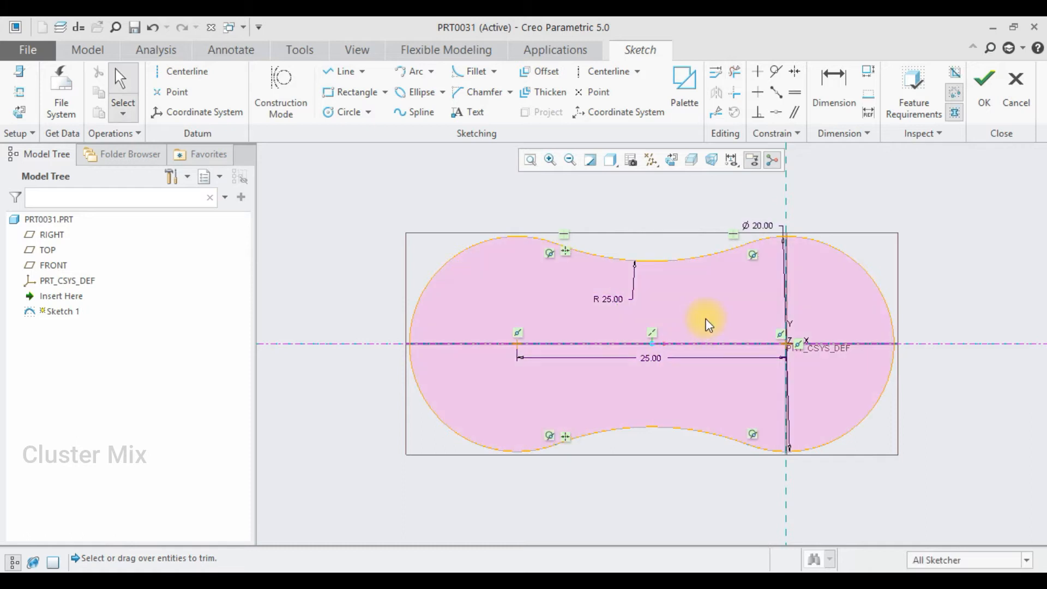
scroll(764, 308, "down", 4)
scroll(761, 308, "up", 3)
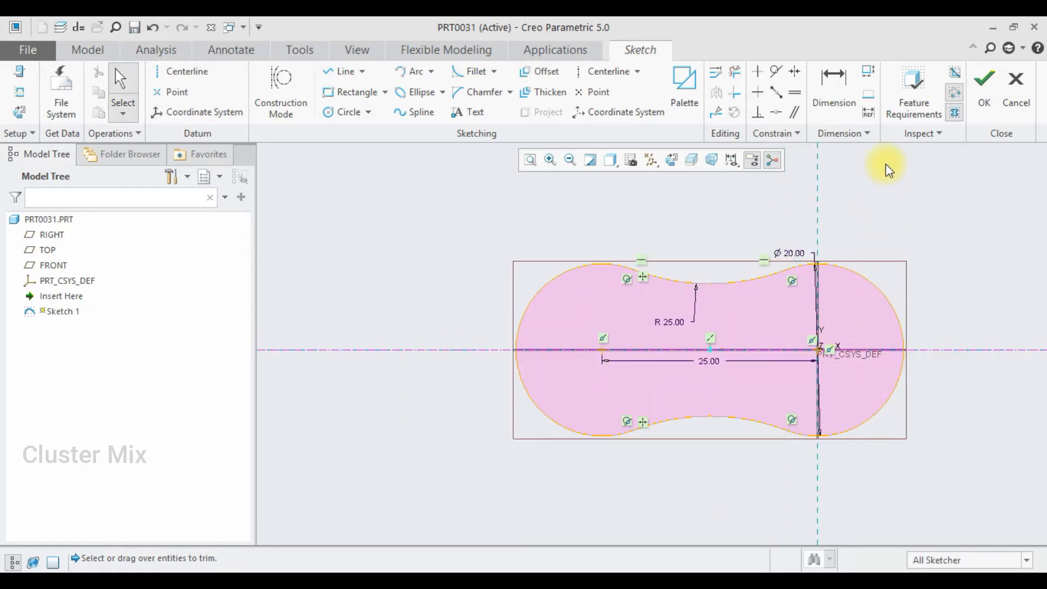
left_click(974, 100)
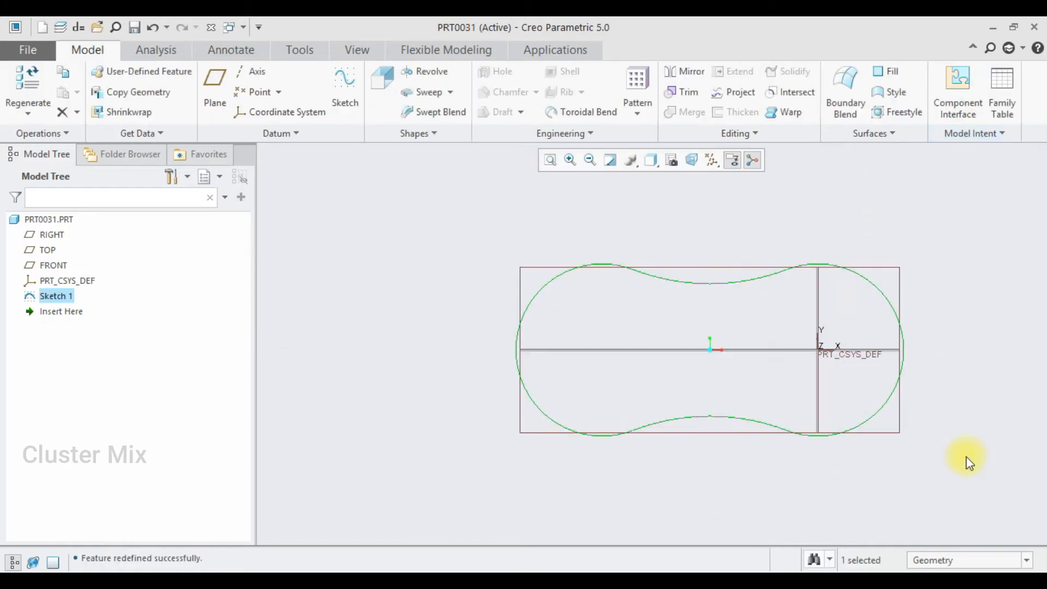
Step: Extrude the link outline 25 mm symmetrically about its sketch plane
left_click(961, 546)
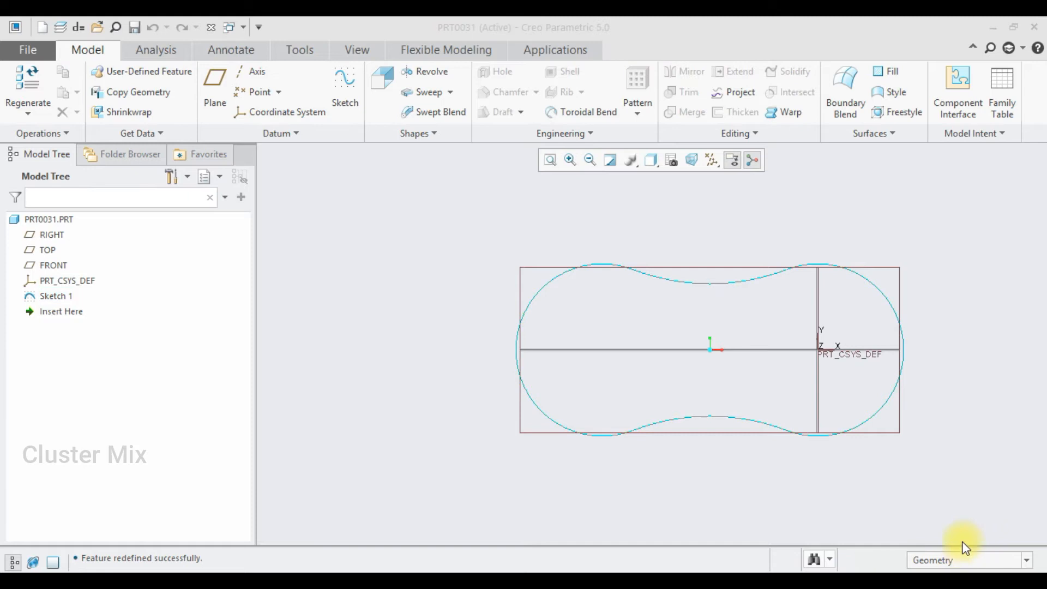
left_click(383, 78)
double_click(100, 93)
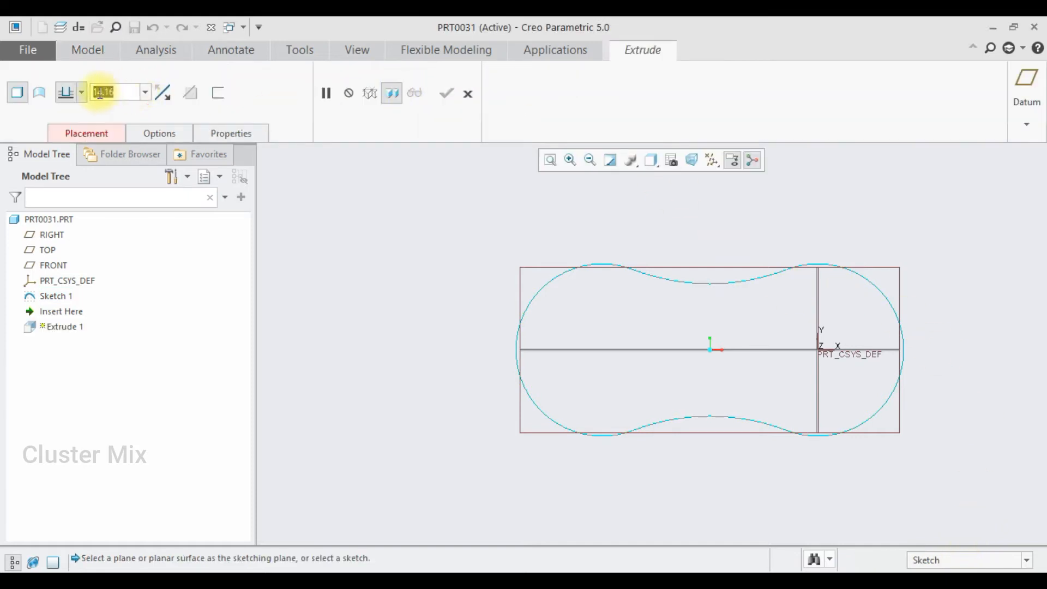
type("4")
key("Return")
left_click(81, 93)
left_click(66, 137)
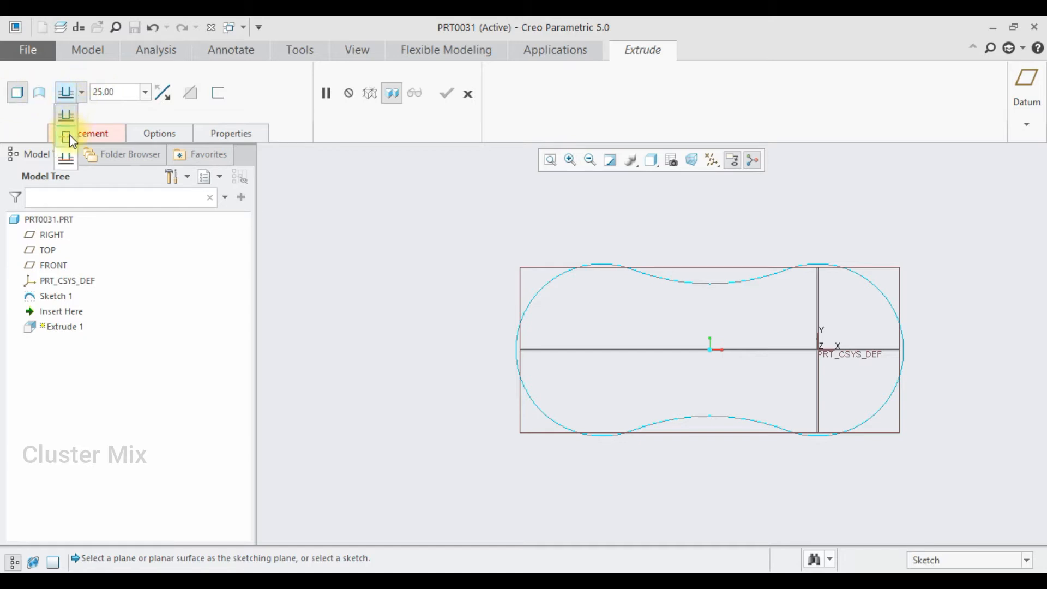
left_click(448, 96)
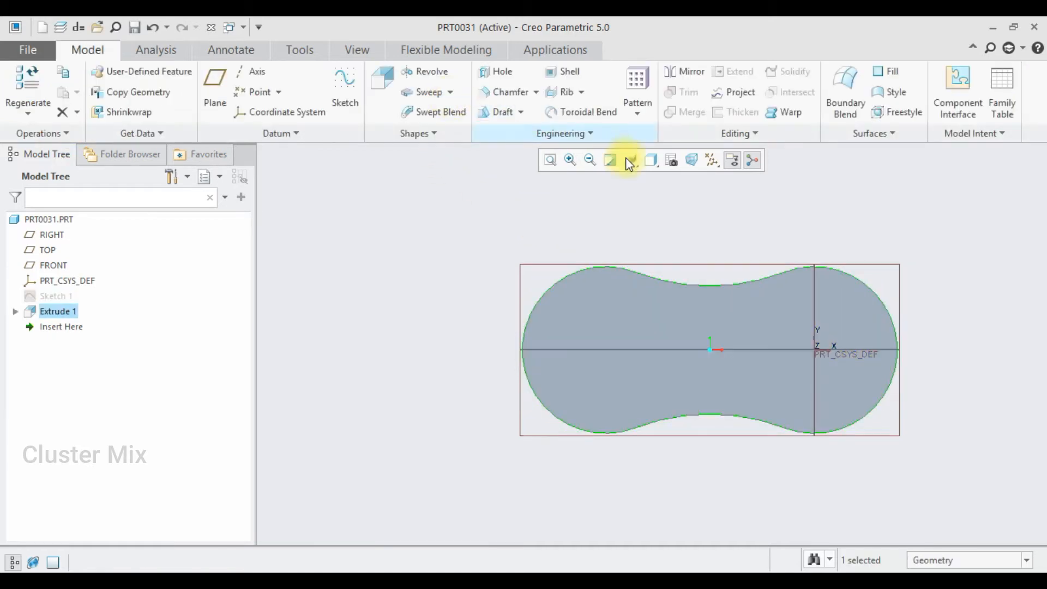
Step: Redefine the link body's symmetric extrusion depth as 15 mm
middle_click_drag(592, 321, 630, 266)
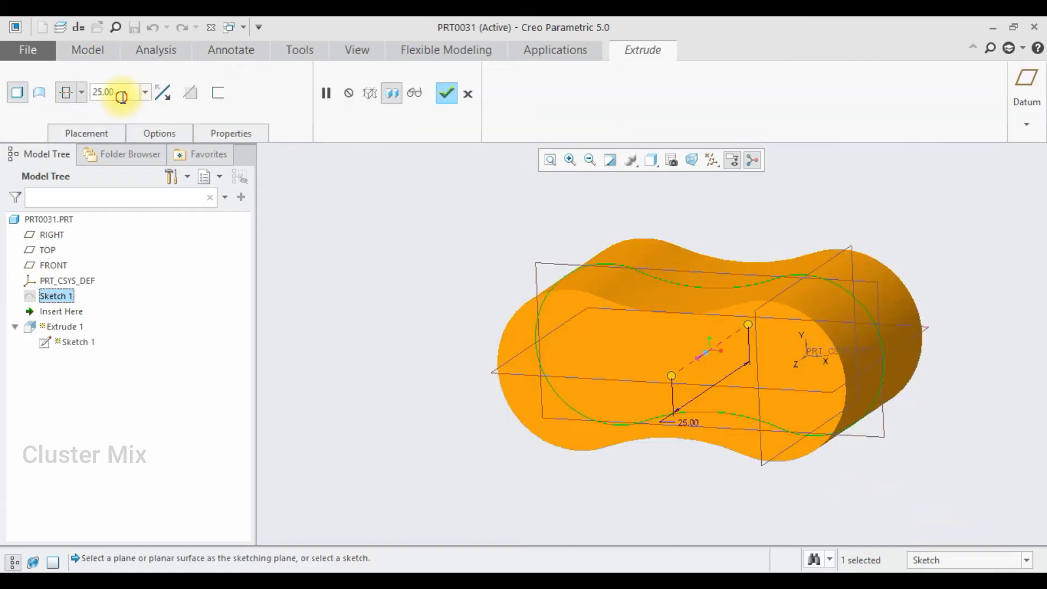
double_click(123, 97)
type("15")
key("Return")
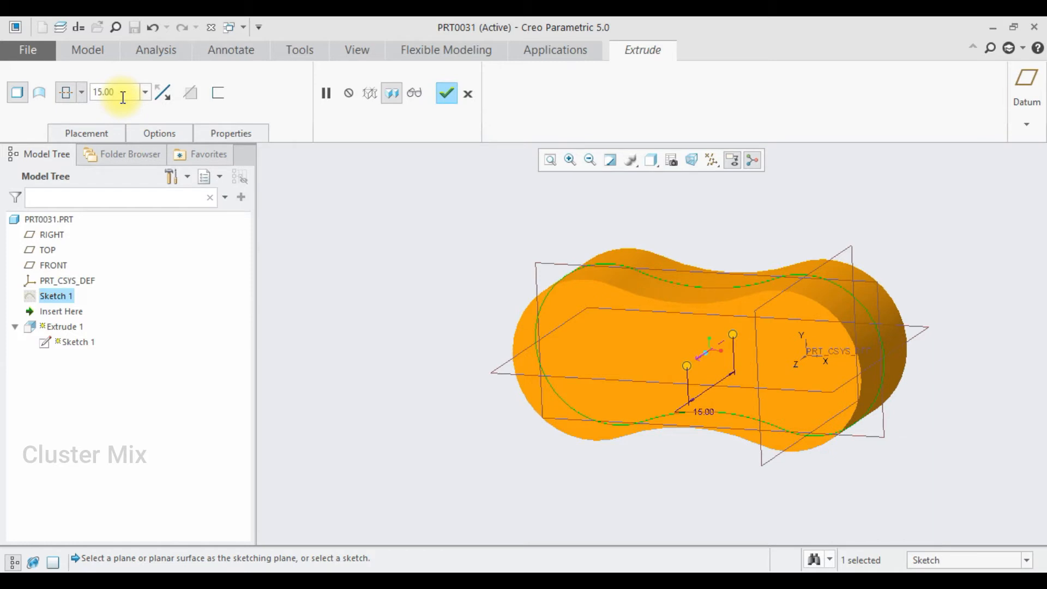
left_click(443, 92)
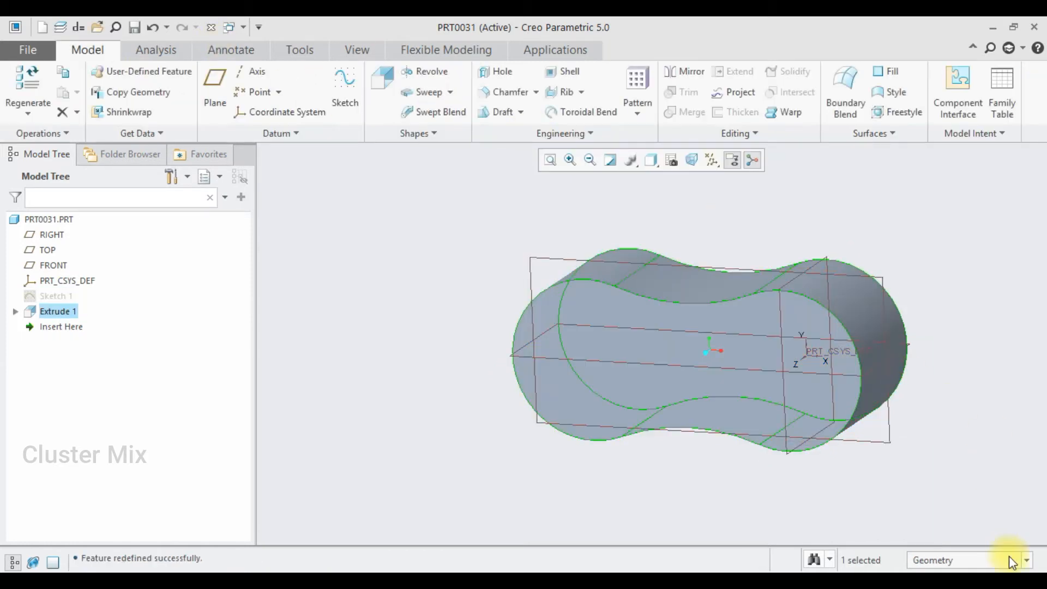
Step: Start a sketch on the FRONT plane and draw two equal circles concentric with the link's rounded ends
middle_click_drag(994, 452, 886, 387)
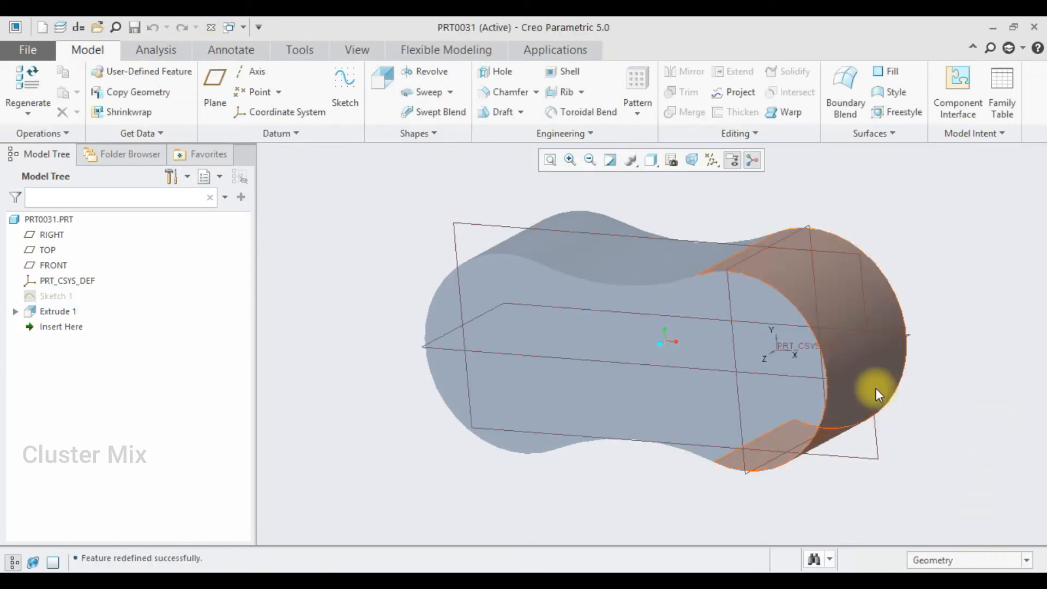
left_click(524, 224)
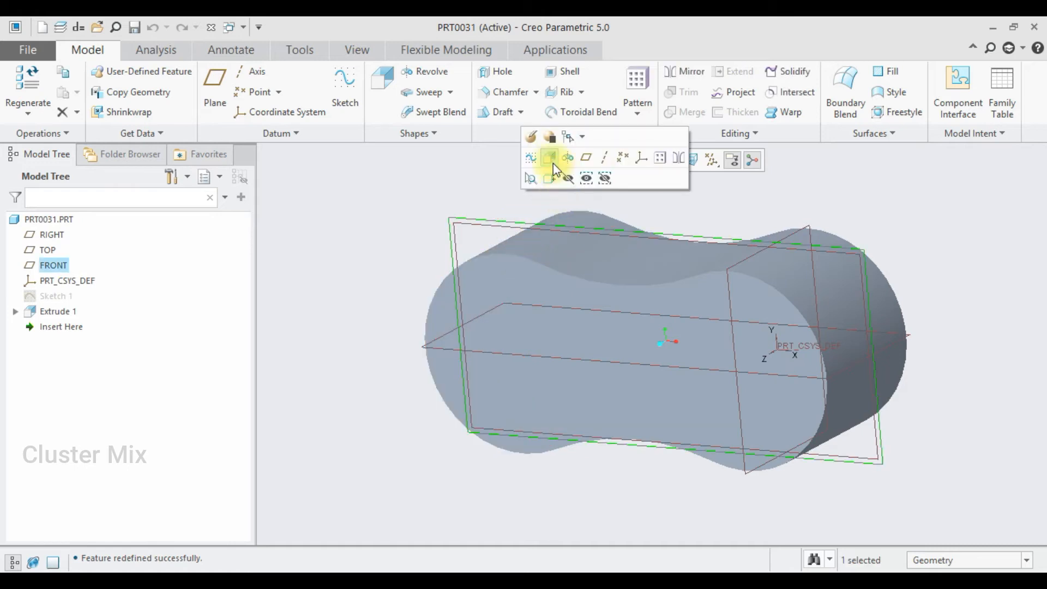
left_click(536, 156)
left_click(19, 110)
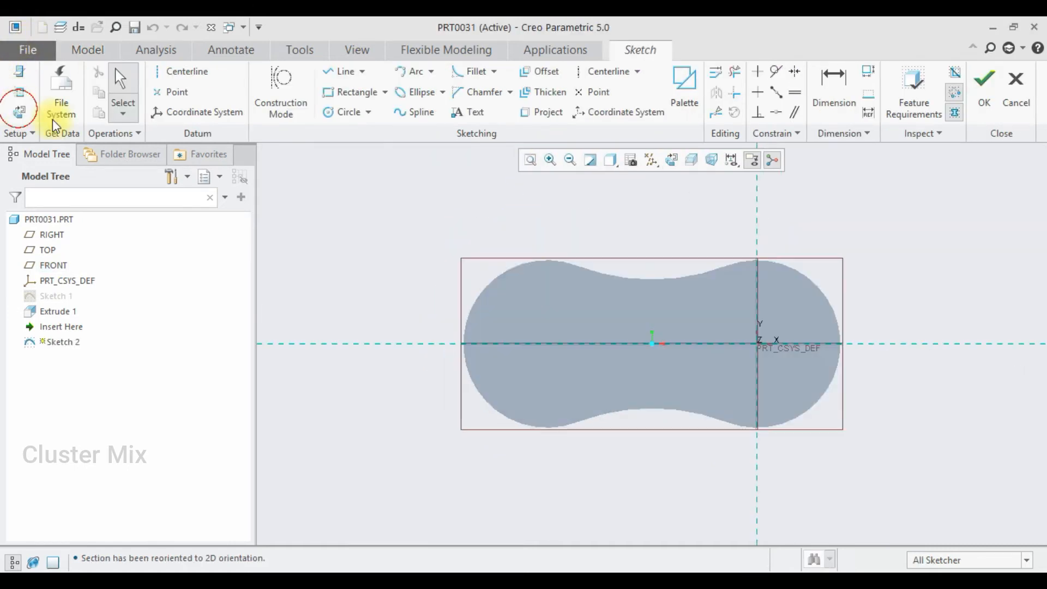
left_click(347, 113)
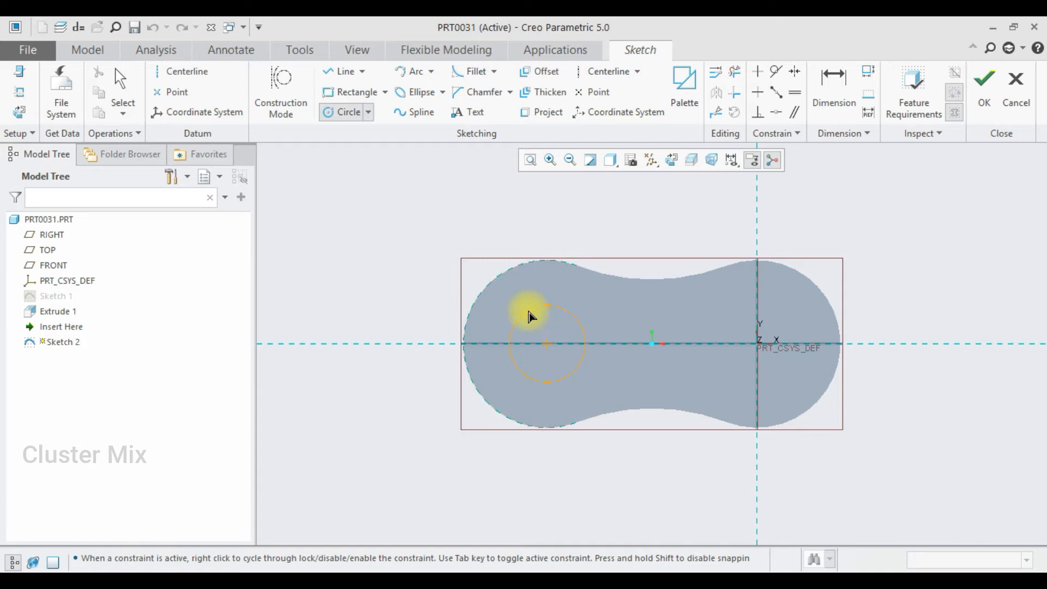
left_click(758, 342)
left_click(745, 308)
middle_click(548, 256)
Step: Set the diameter of the two equal circles to 10 mm and finish the sketch
double_click(492, 308)
type("1")
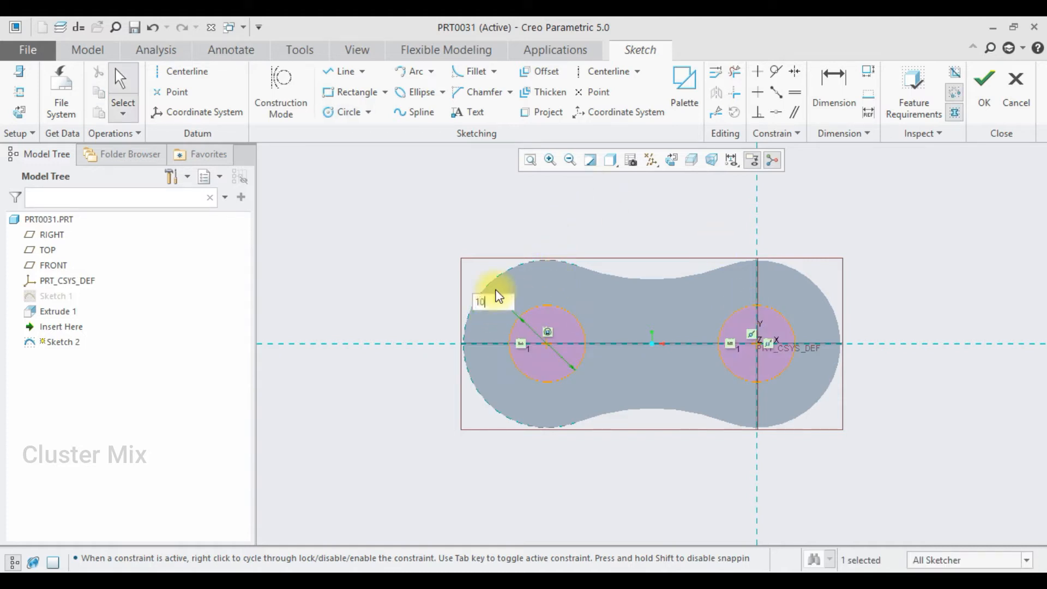
type("0")
key("Return")
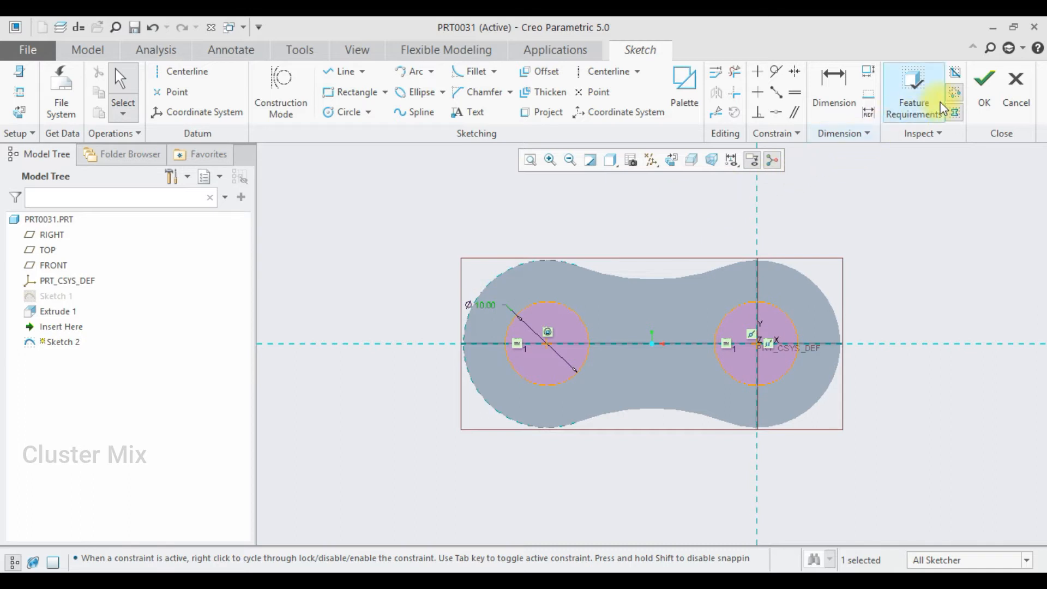
left_click(982, 87)
Step: Extrude the two 10 mm circles 23 mm symmetrically as added material to form the link pins
middle_click_drag(929, 204, 867, 237)
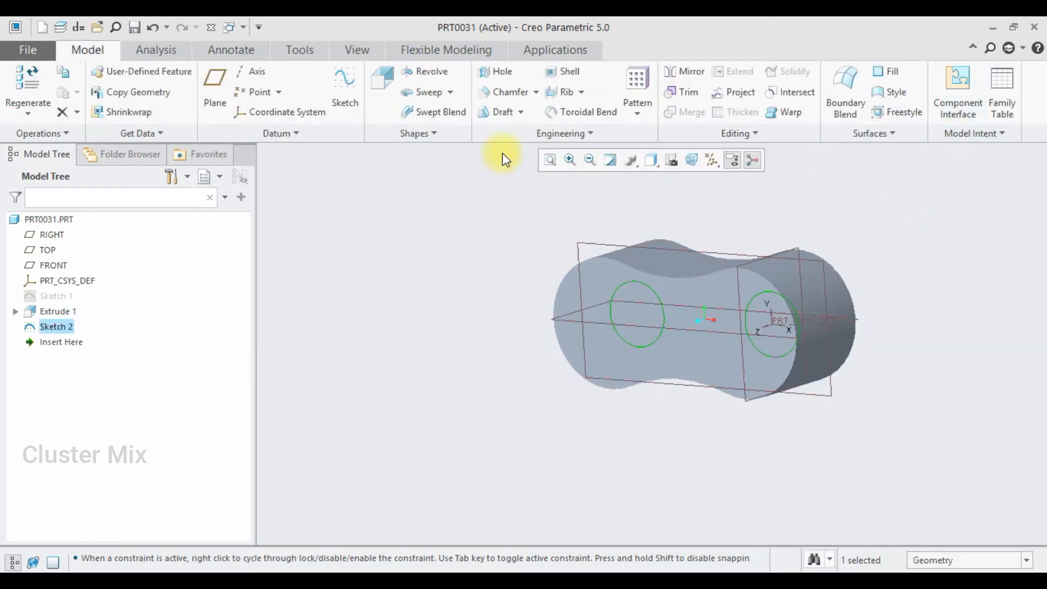
left_click(377, 78)
middle_click_drag(707, 223, 683, 227)
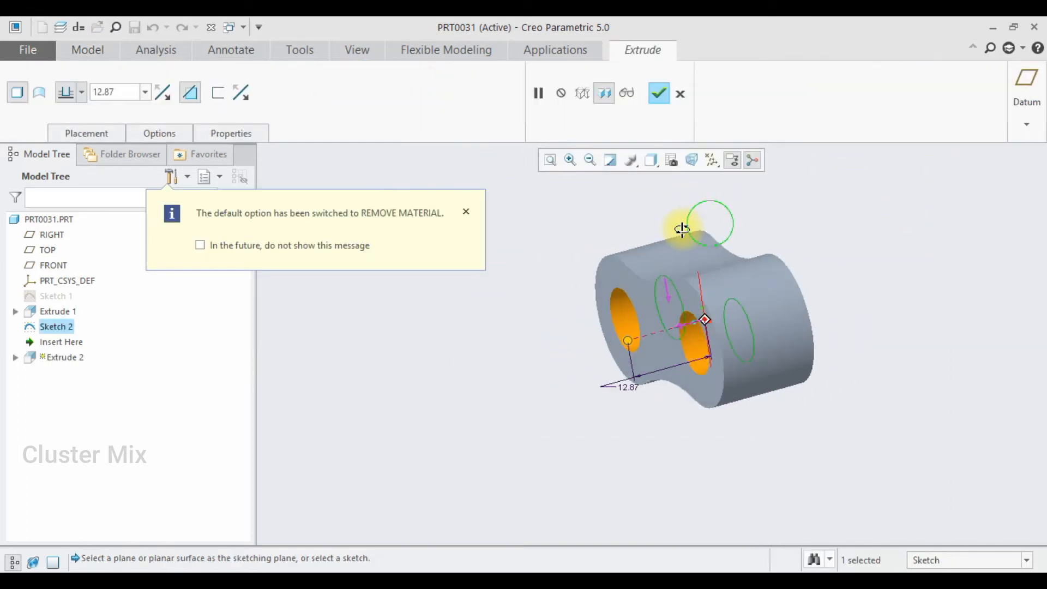
left_click(189, 94)
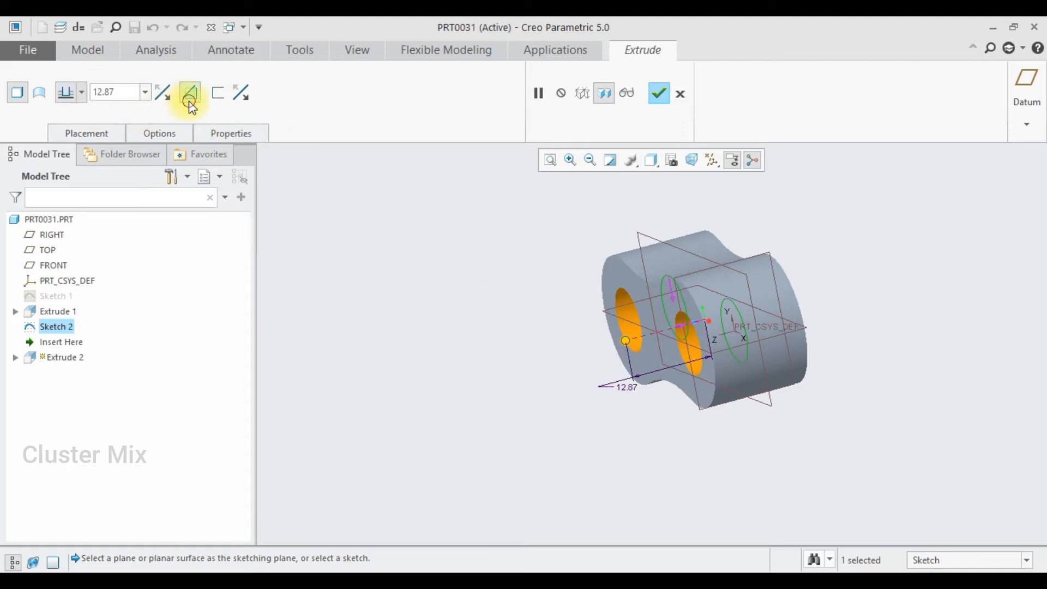
double_click(116, 91)
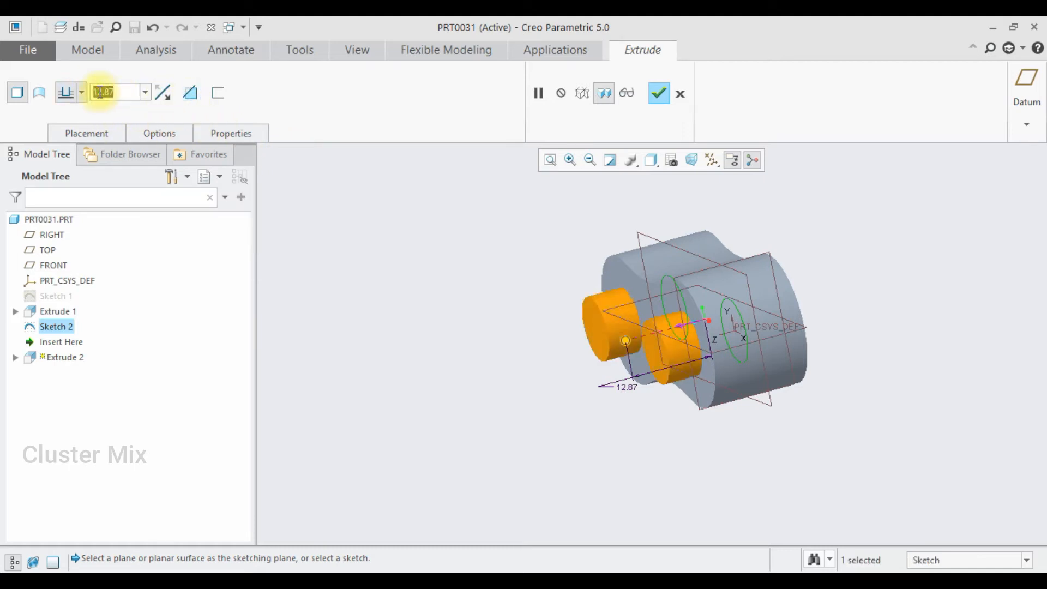
type("23")
key("Return")
left_click(80, 94)
left_click(63, 133)
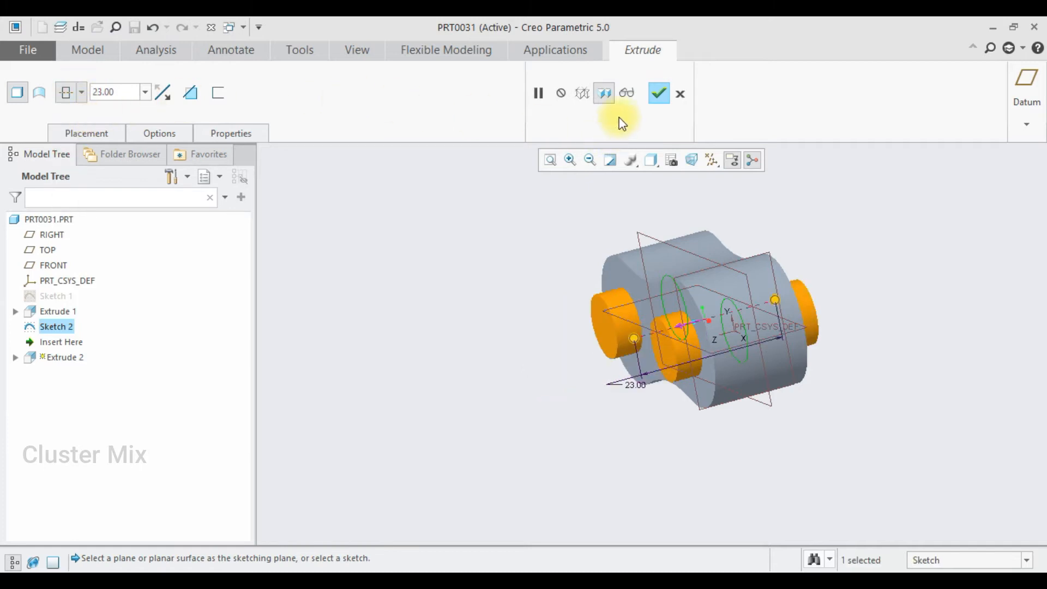
left_click(661, 94)
Step: Extrude the sketch of the two 10 mm circles as a 12 mm symmetric cut that removes the link body's material outside the circles
middle_click_drag(804, 253, 800, 276)
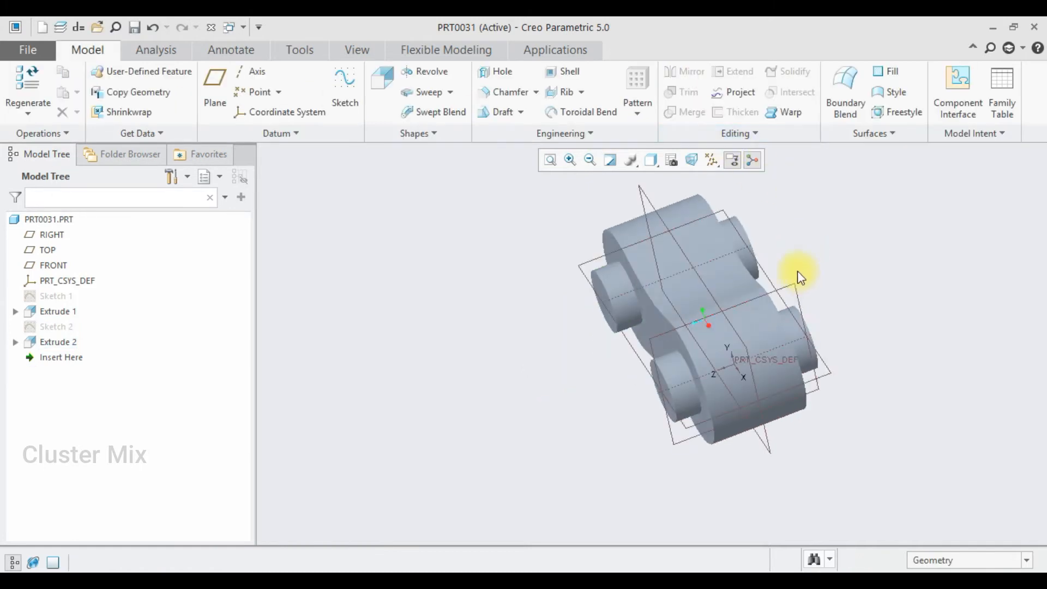
left_click(67, 329)
left_click(49, 328)
left_click(63, 255)
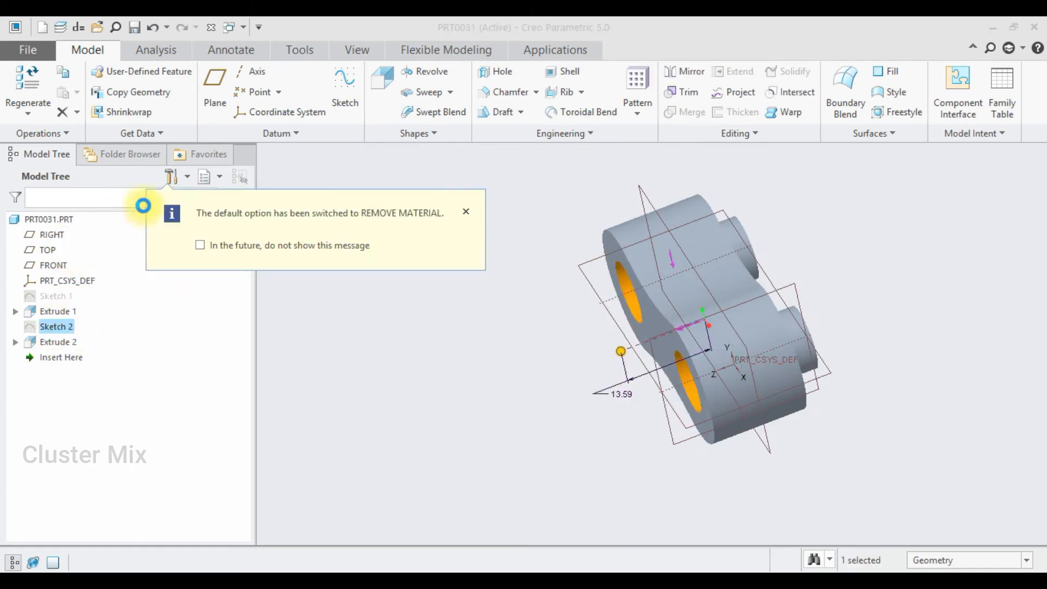
left_click(82, 94)
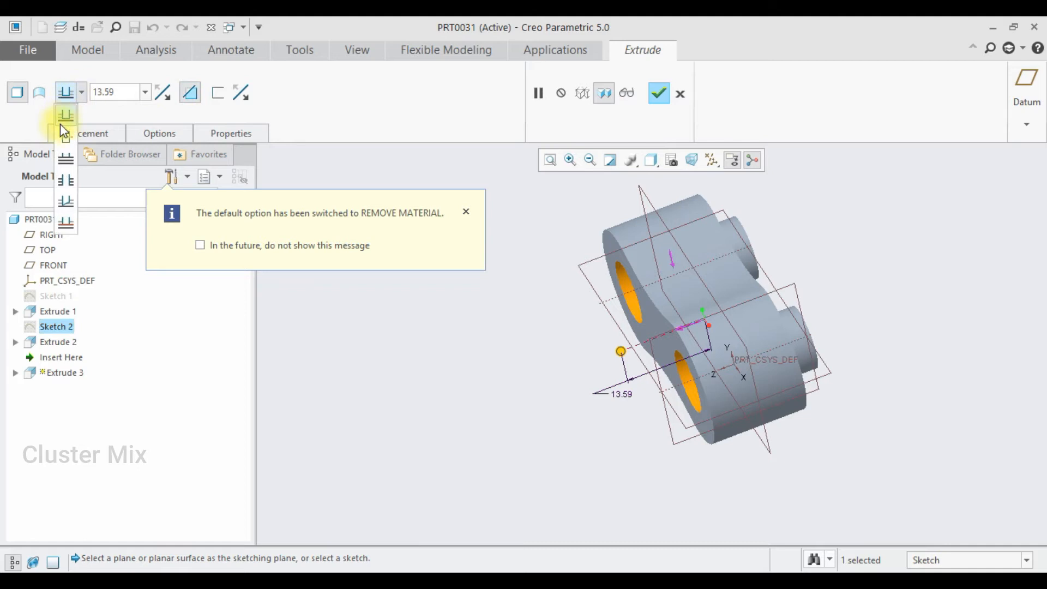
left_click(60, 123)
double_click(93, 93)
type("12")
key("Return")
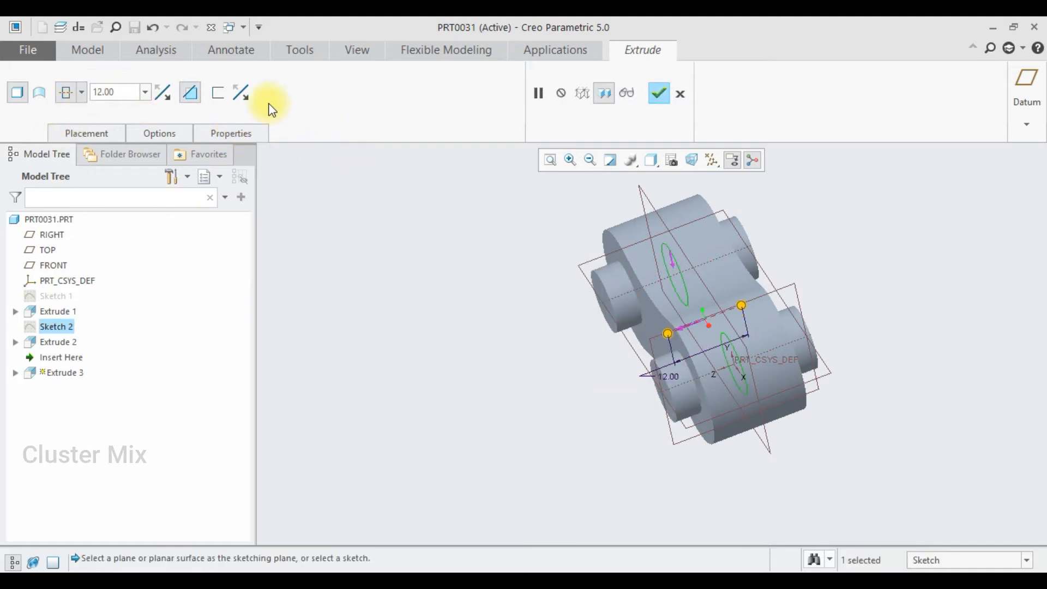
left_click(240, 93)
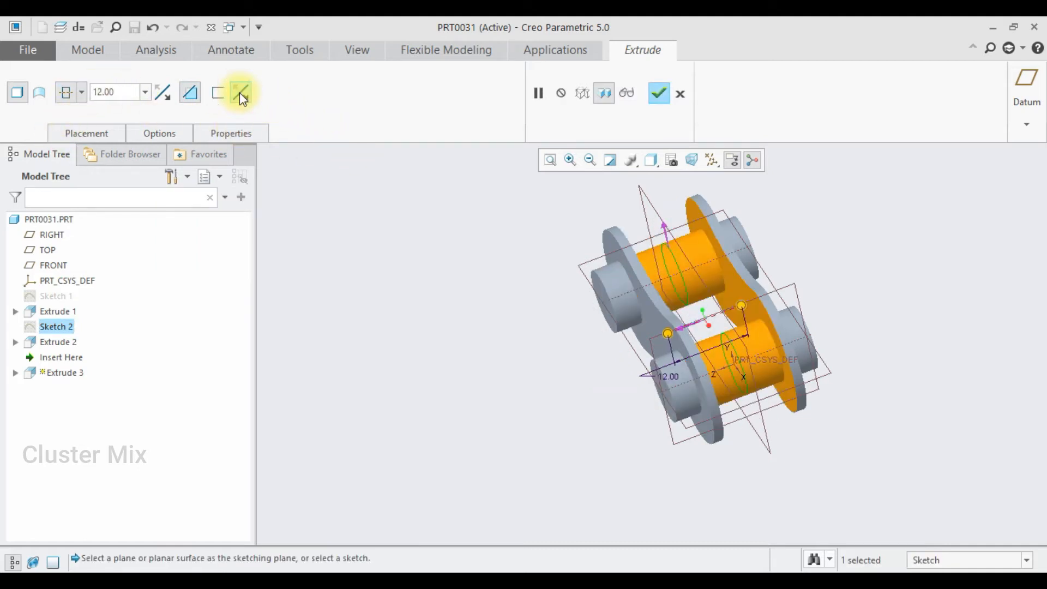
left_click(664, 93)
Step: Create a datum point where the upper pin's axis meets the FRONT plane
mouse_move(688, 331)
middle_mouse_down()
mouse_move(698, 295)
mouse_move(648, 313)
mouse_move(673, 346)
middle_mouse_up()
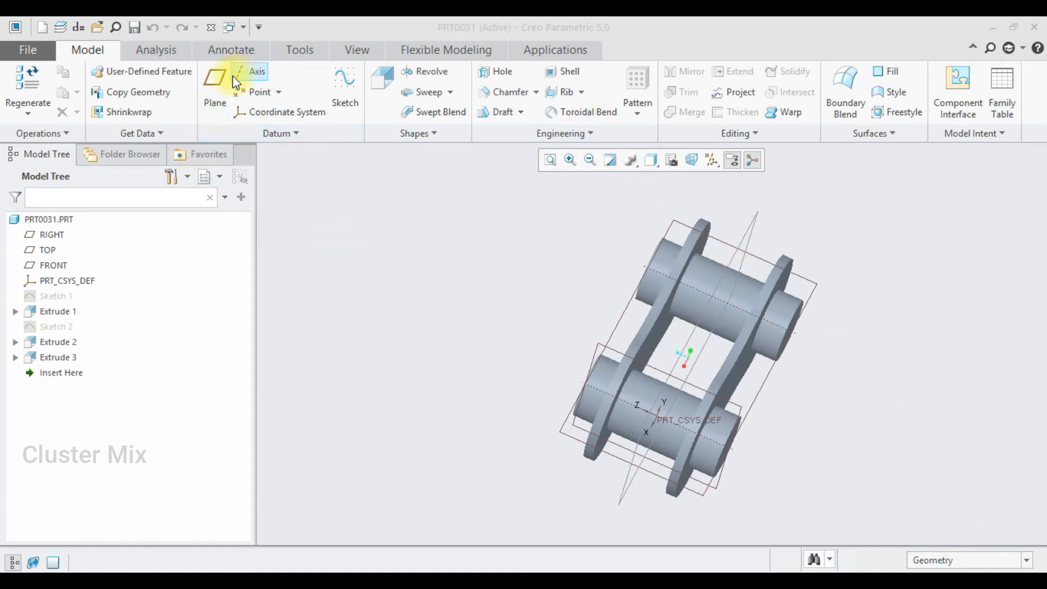
left_click(264, 97)
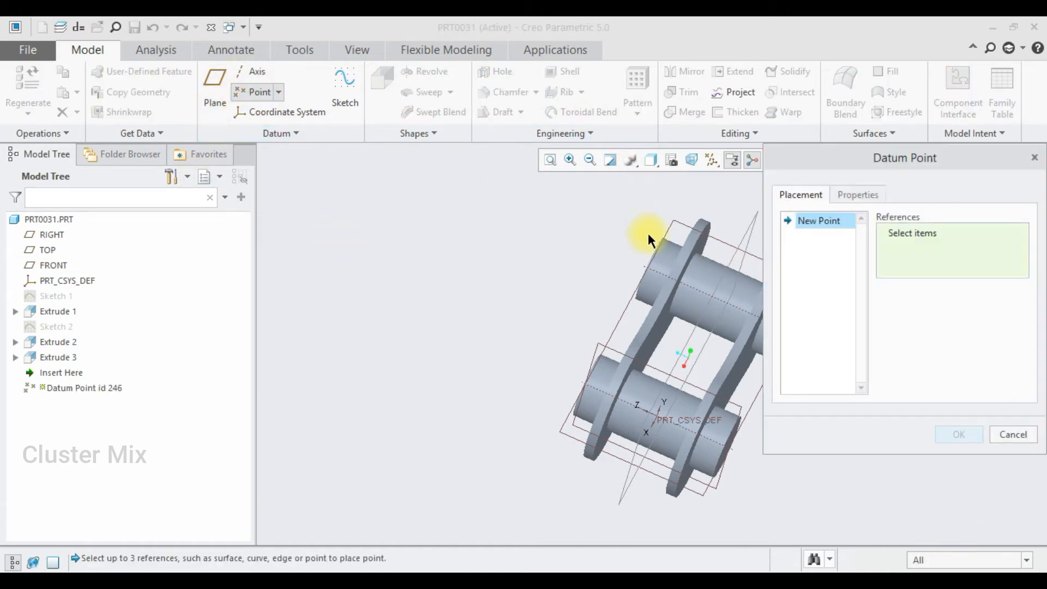
left_click(697, 290)
scroll(510, 295, "up", 3)
scroll(663, 289, "down", 3)
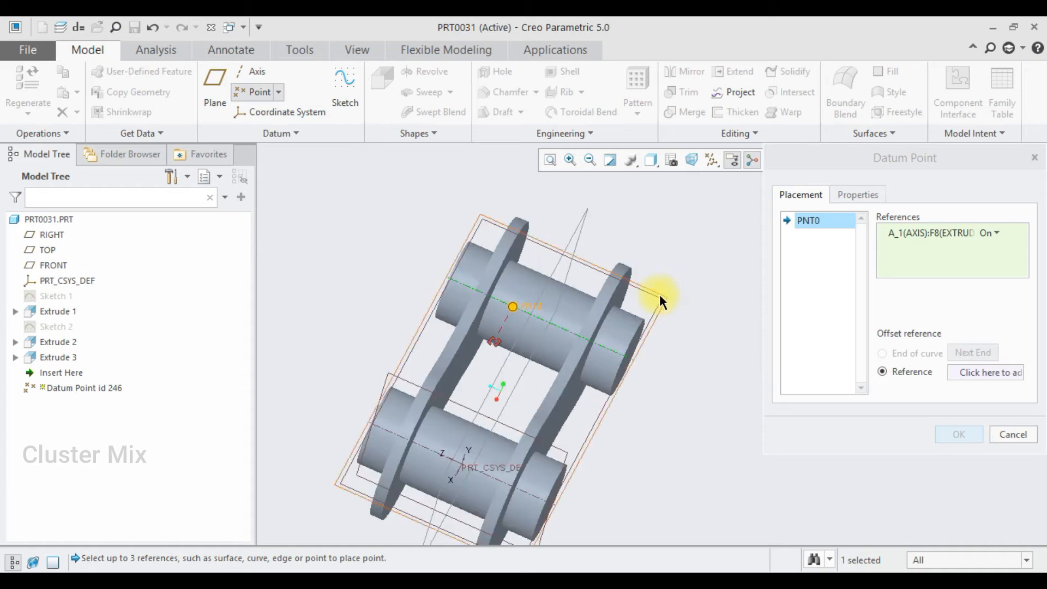
left_click(572, 229, "ctrl")
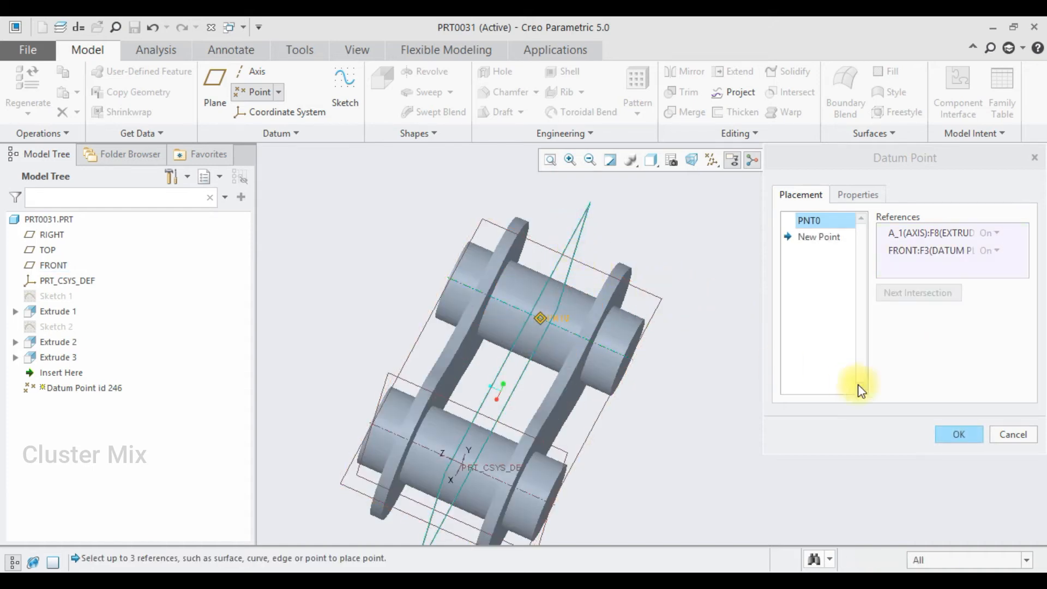
left_click(961, 435)
Step: Create a second datum point where the lower pin's axis meets the FRONT plane
scroll(900, 426, "up", 3)
scroll(697, 311, "down", 4)
middle_click_drag(660, 321, 632, 326)
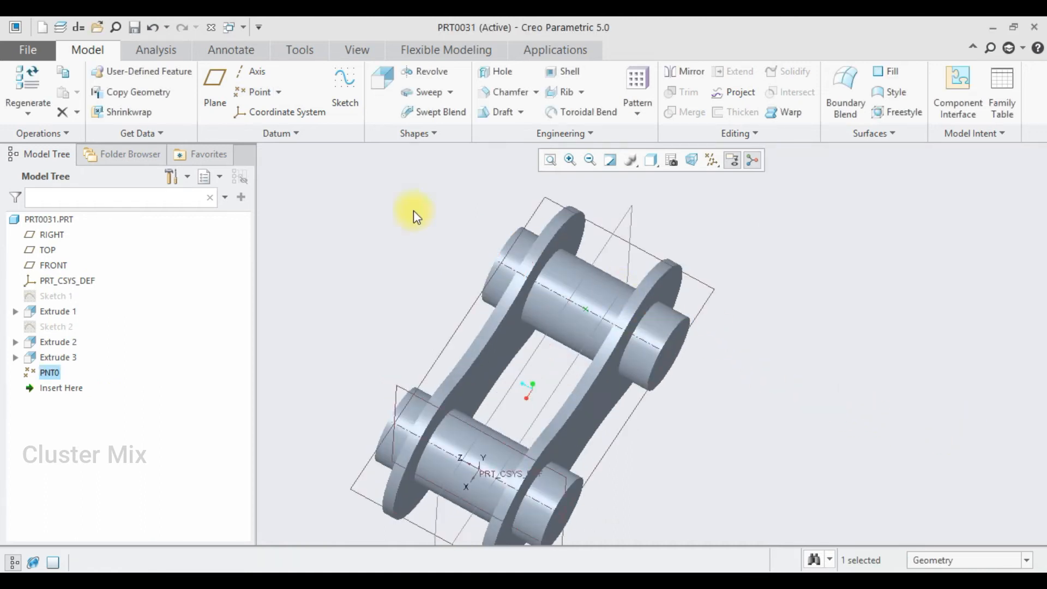
left_click(254, 91)
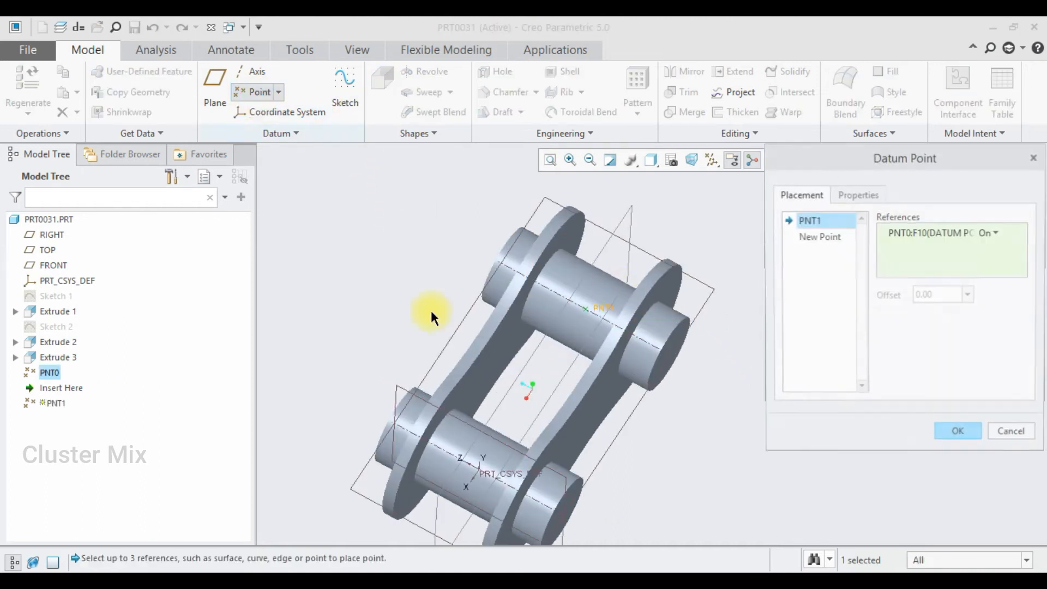
left_click(447, 451)
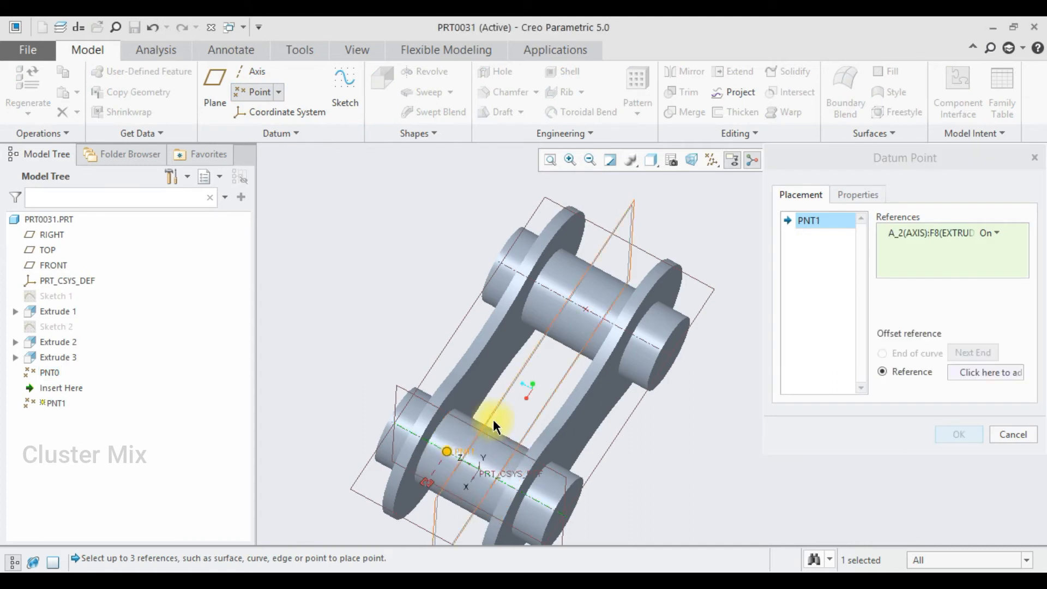
left_click(509, 386, "ctrl")
left_click(954, 434)
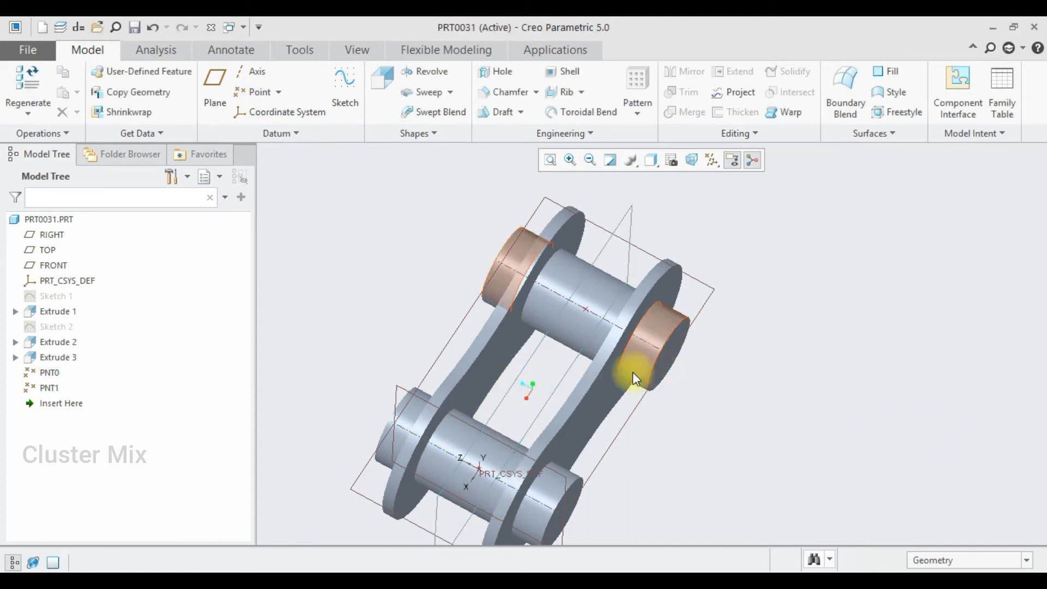
Step: Save a copy of the link part as chain1 in the chain sprocket folder on the Desktop
scroll(638, 364, "down", 3)
middle_click_drag(638, 365, 673, 374)
scroll(594, 359, "up", 3)
scroll(673, 371, "down", 3)
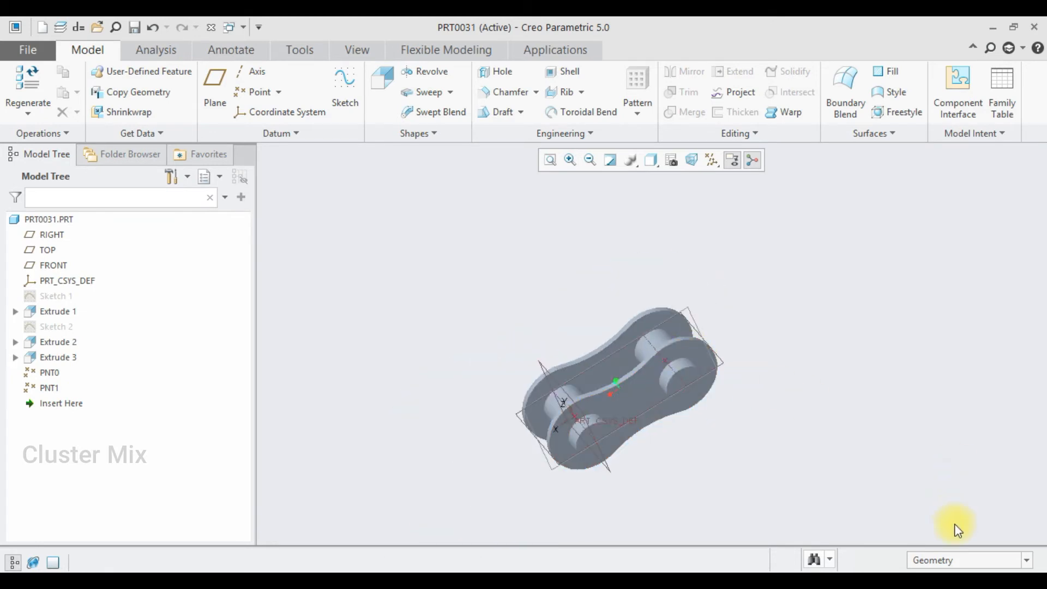
left_click(25, 50)
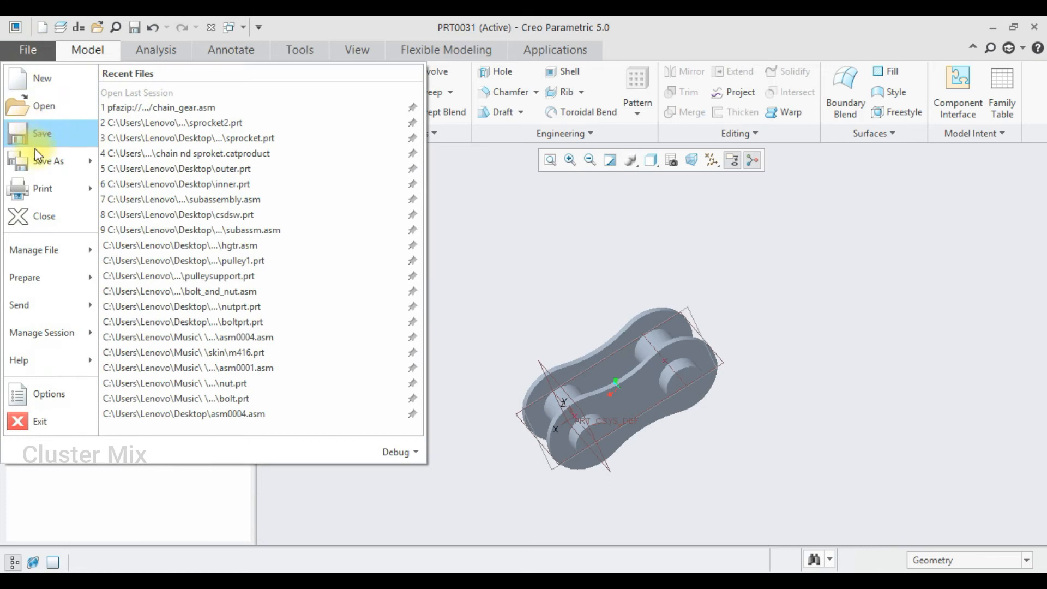
left_click(109, 142)
left_click(302, 138)
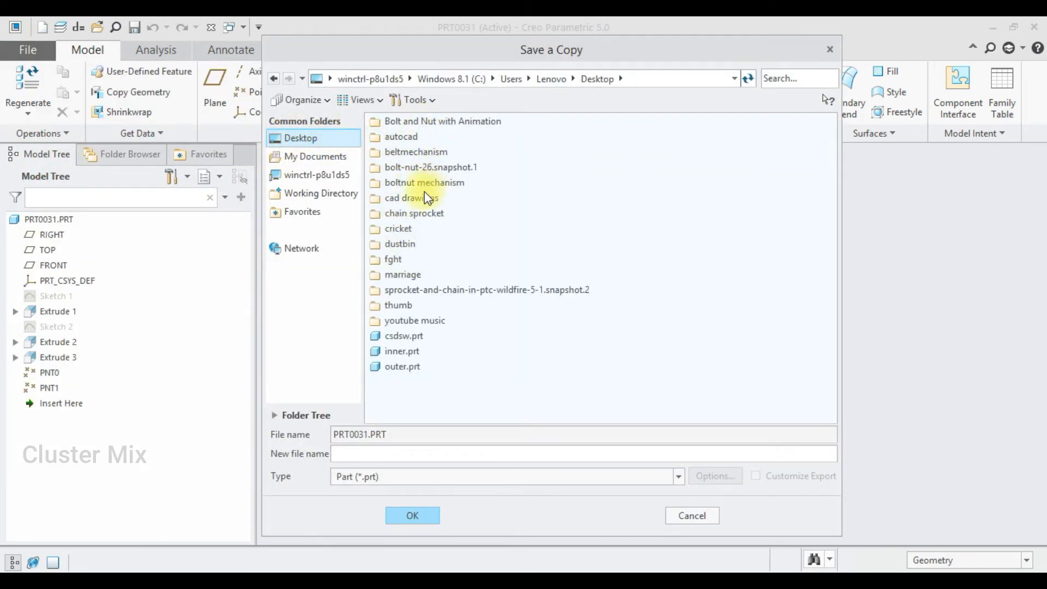
double_click(415, 214)
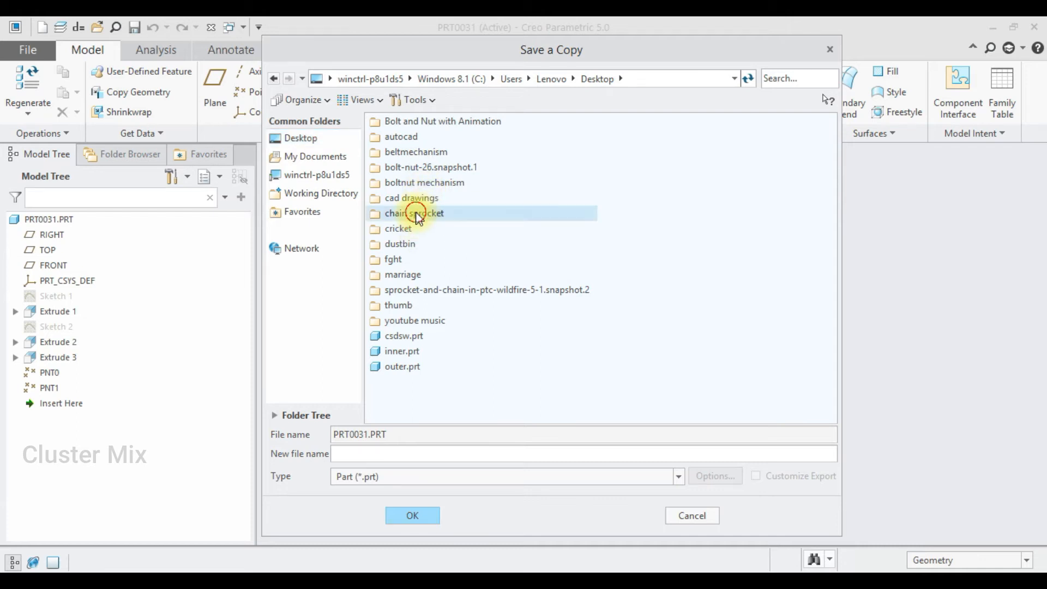
left_click(352, 454)
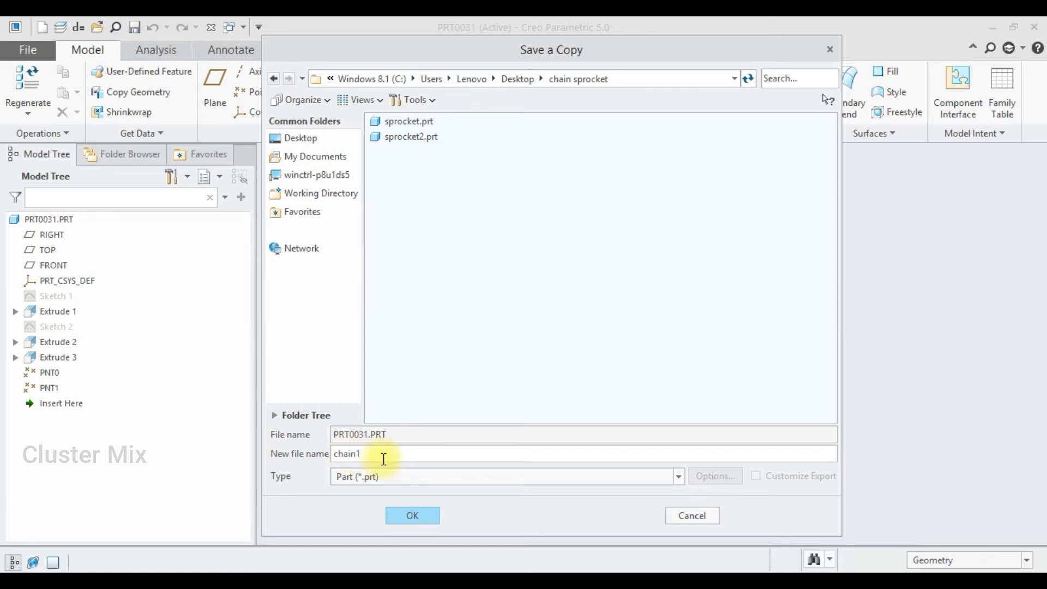
left_click(402, 519)
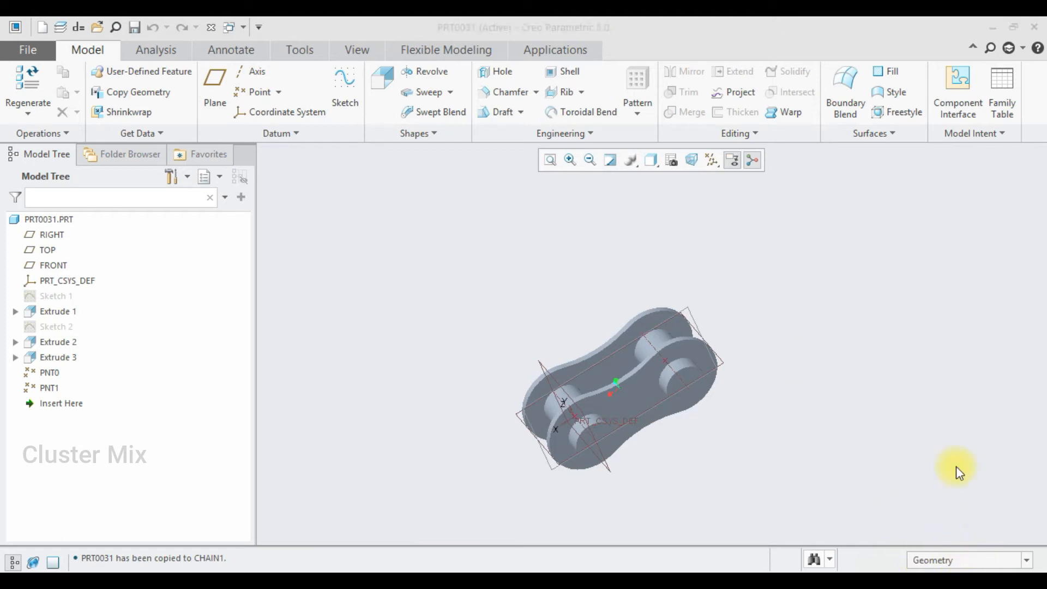
Step: Close the link part and create a new solid part from a non-default template
left_click(213, 26)
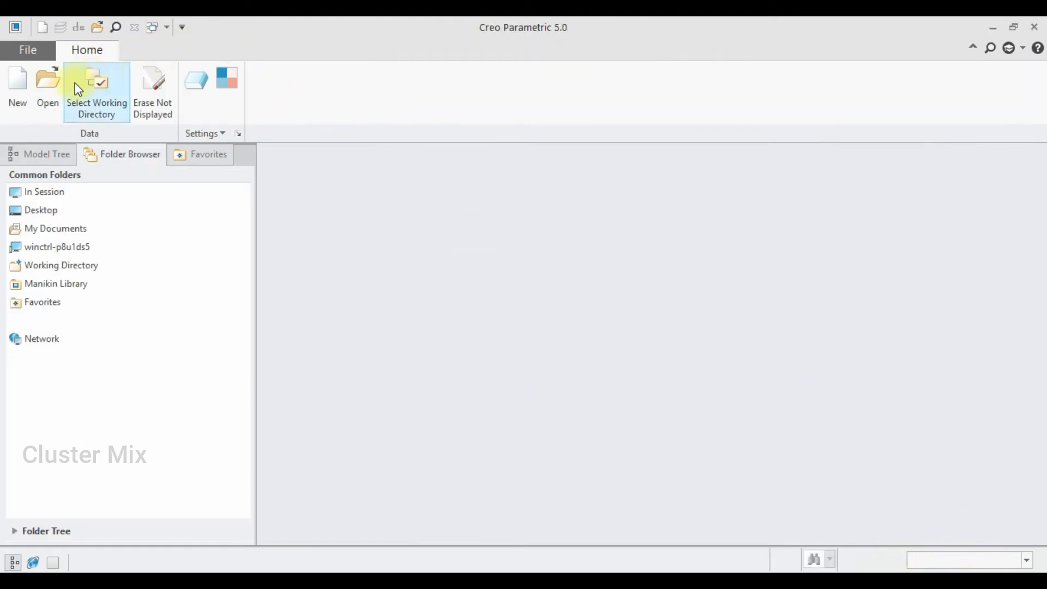
left_click(17, 87)
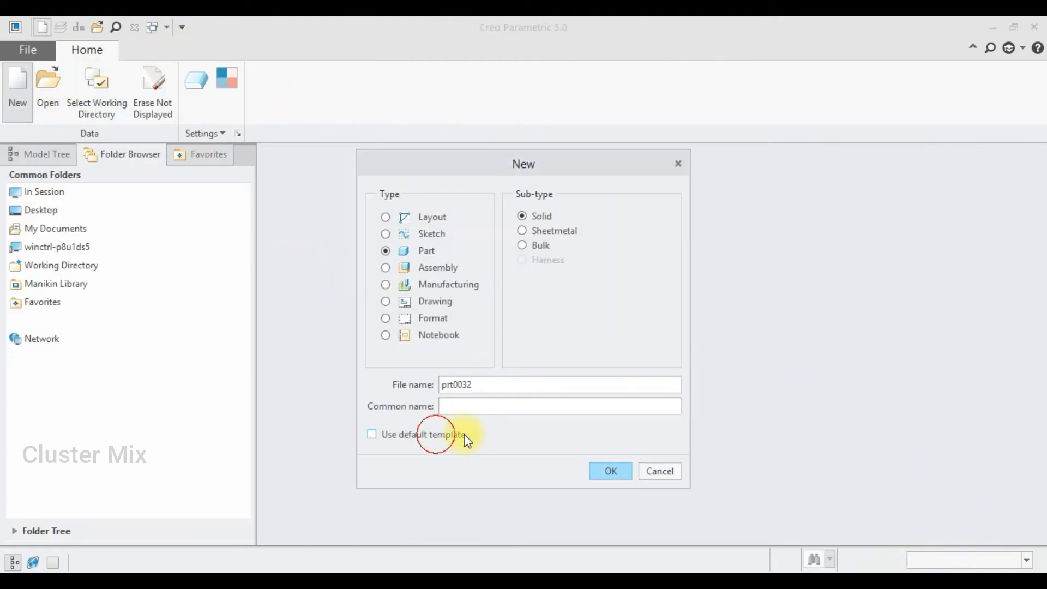
left_click(611, 468)
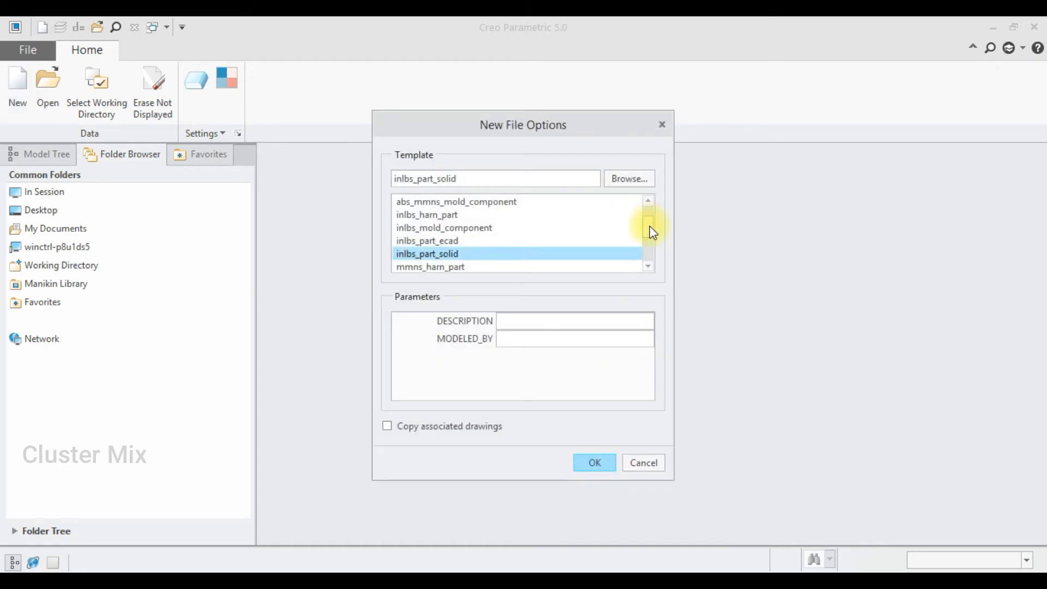
left_click_drag(653, 232, 650, 250)
scroll(546, 240, "down", 1)
double_click(444, 227)
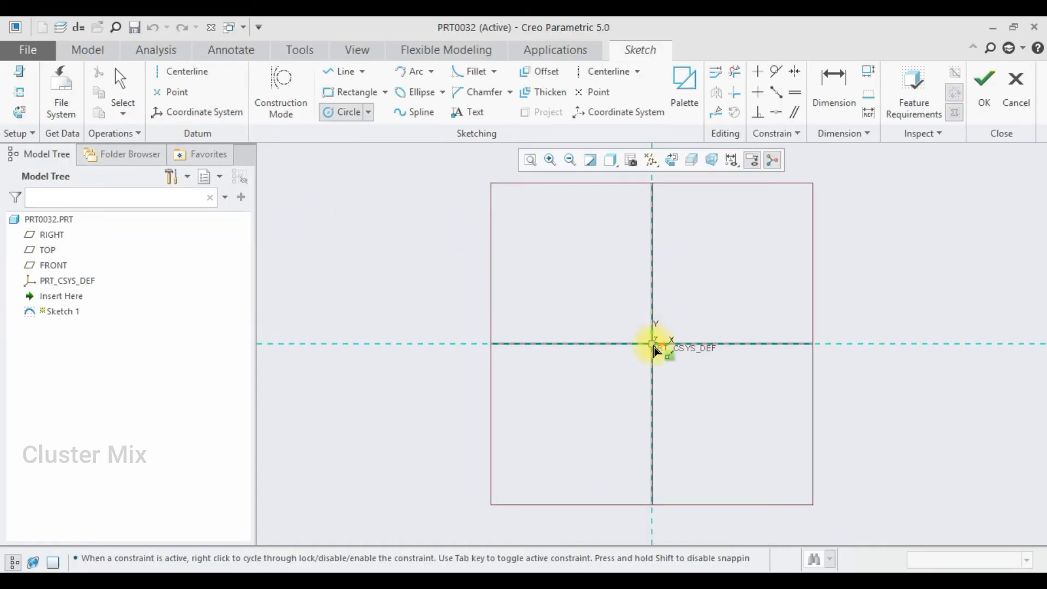
Step: Sketch a circle centred on the origin and set its diameter to 10 mm
left_click(652, 343)
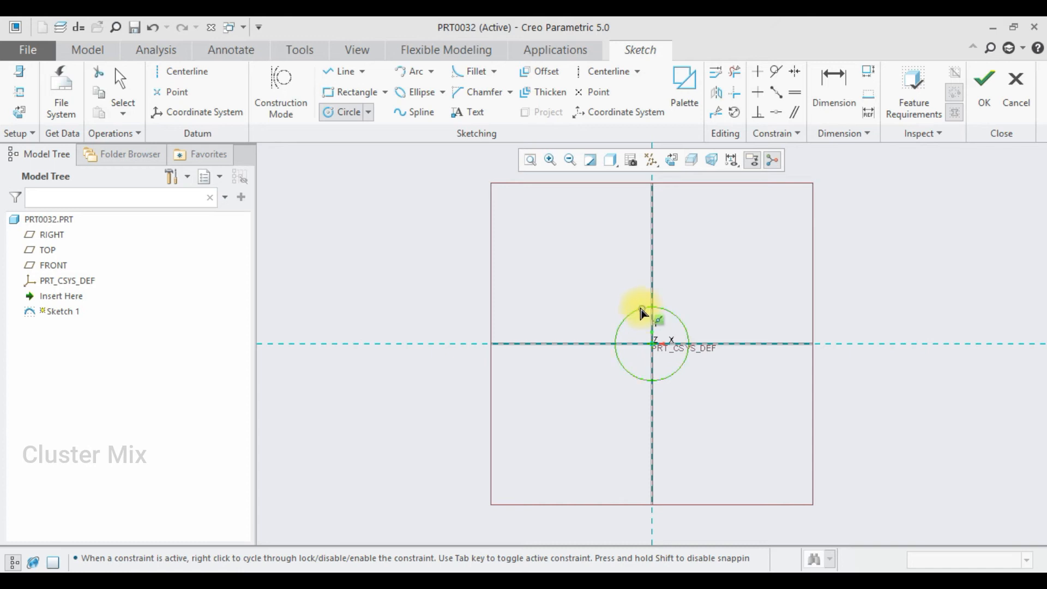
left_click(642, 314)
middle_click(642, 314)
double_click(592, 304)
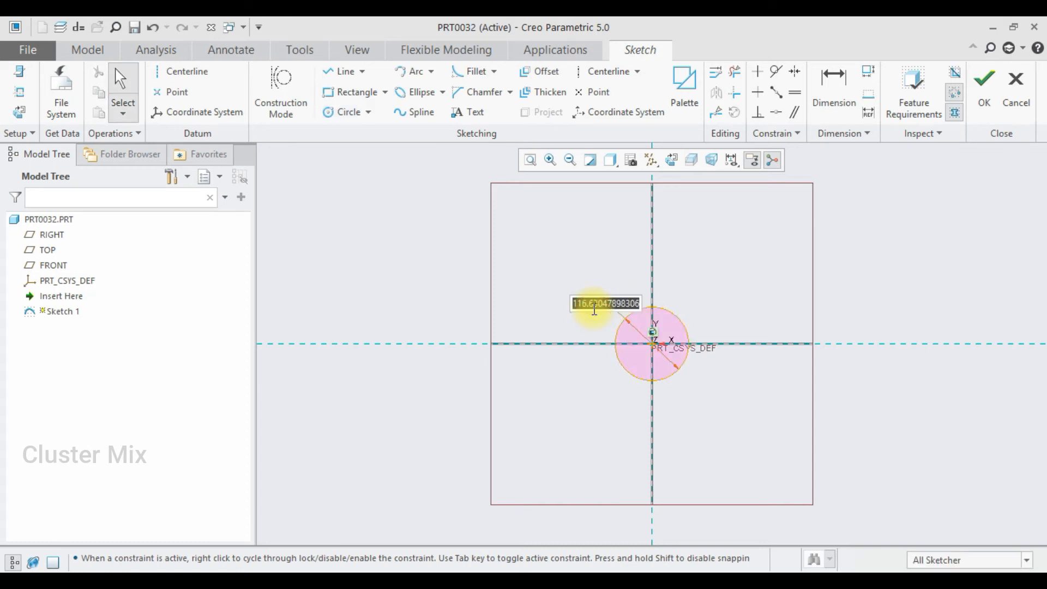
type("10")
key("Return")
Step: Draw a second, equal circle on the horizontal reference beside the first and set the distance between their centres to 25 mm
mouse_move(674, 344)
middle_mouse_down("shift")
mouse_move(638, 356)
mouse_move(599, 345)
middle_mouse_up("shift")
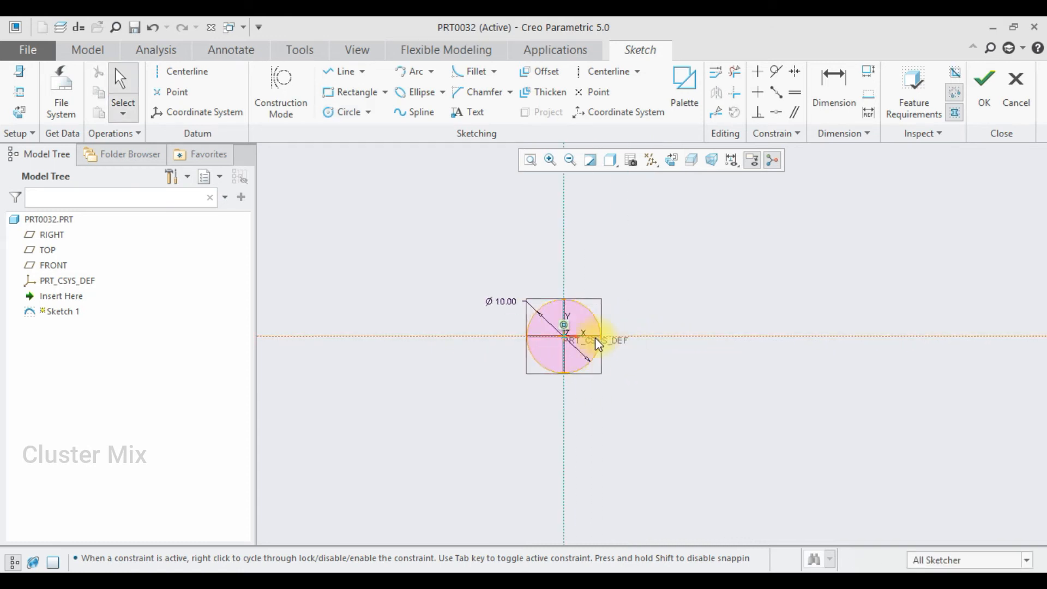
scroll(598, 345, "down", 2)
left_click(342, 113)
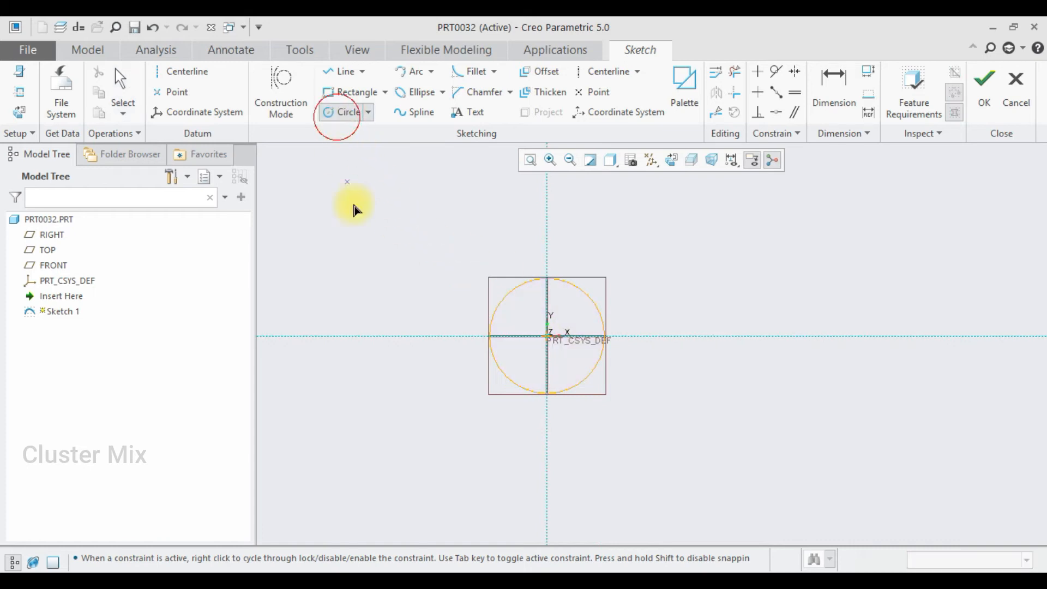
left_click(338, 335)
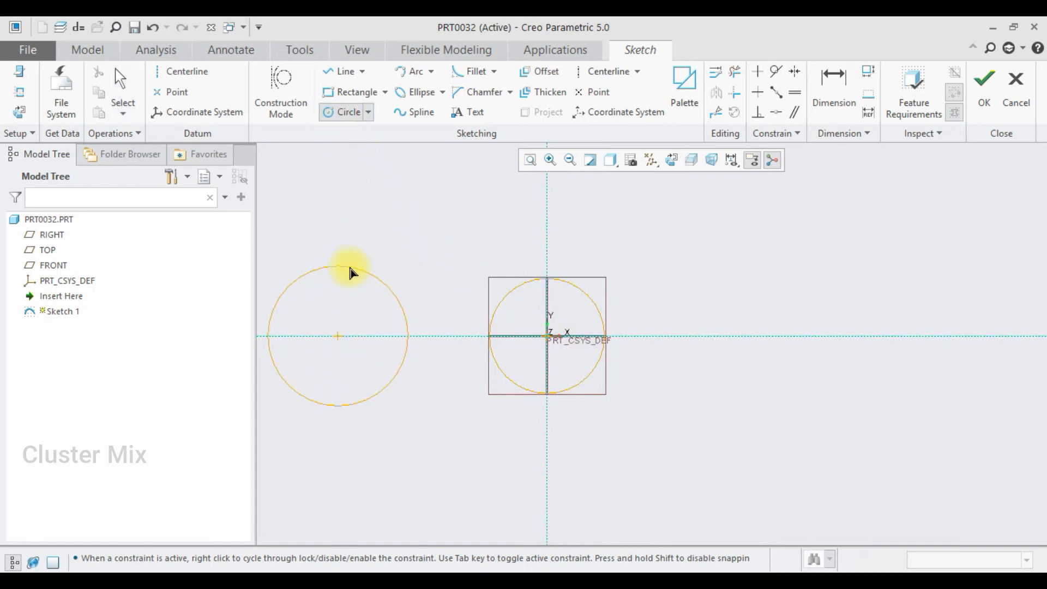
left_click(341, 279)
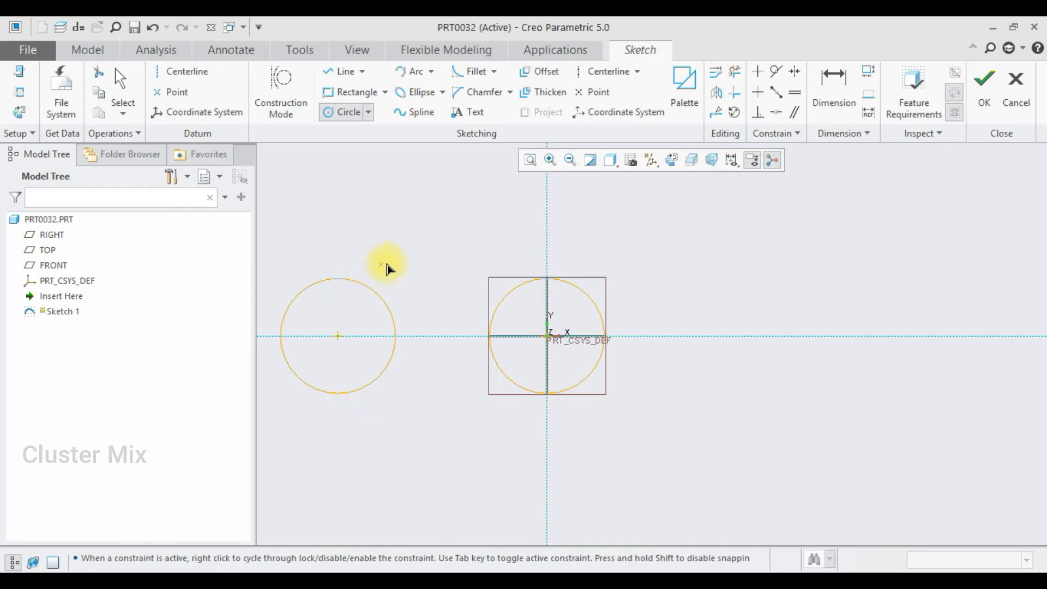
middle_click(451, 275)
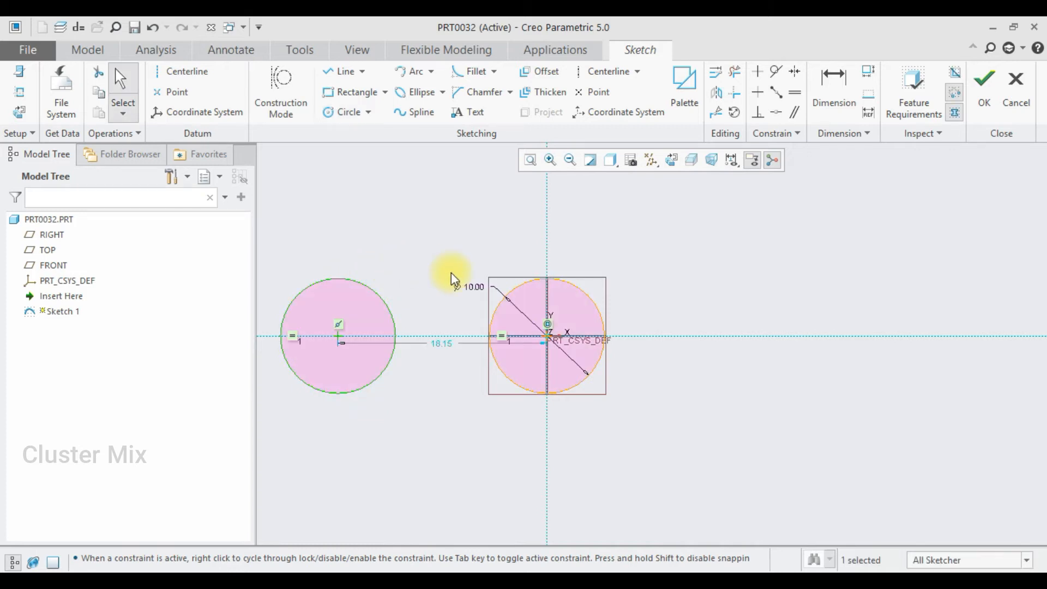
double_click(440, 345)
key("End")
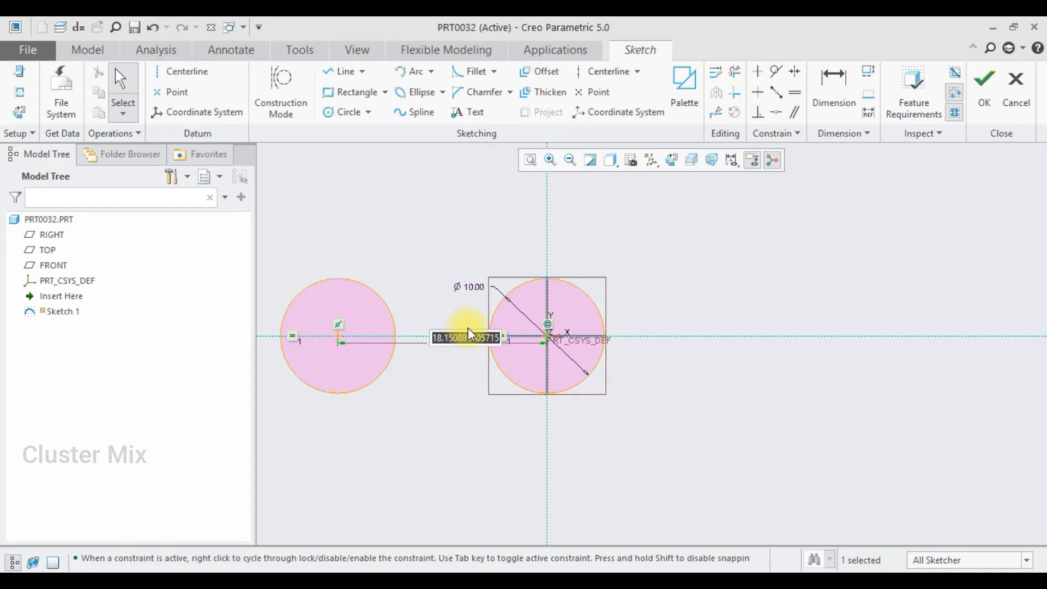
type("25")
key("Return")
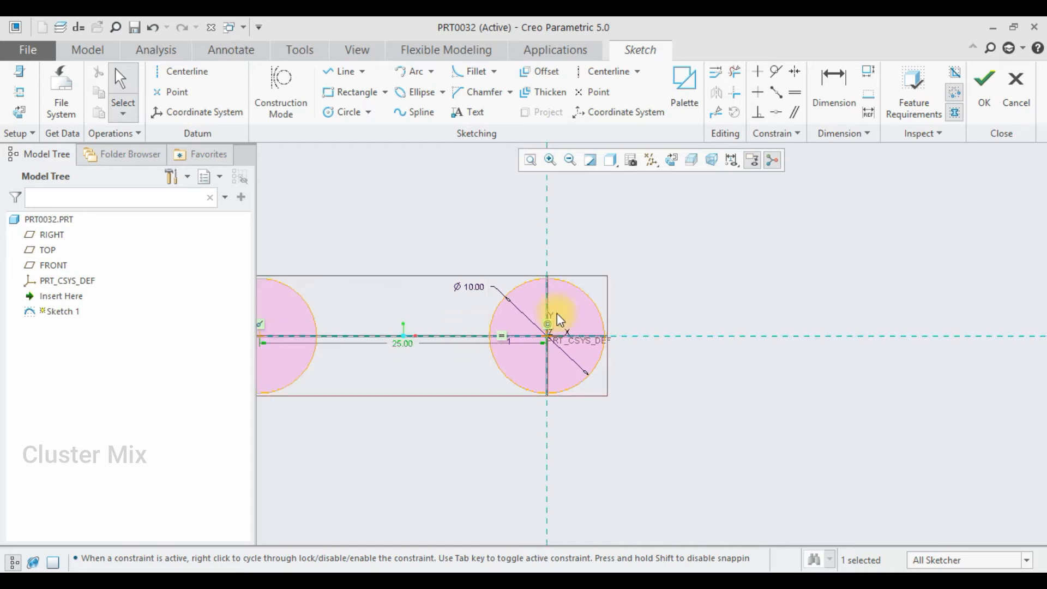
Step: Set the diameter of the two equal circles to 20 mm
double_click(478, 289)
type("20")
key("Return")
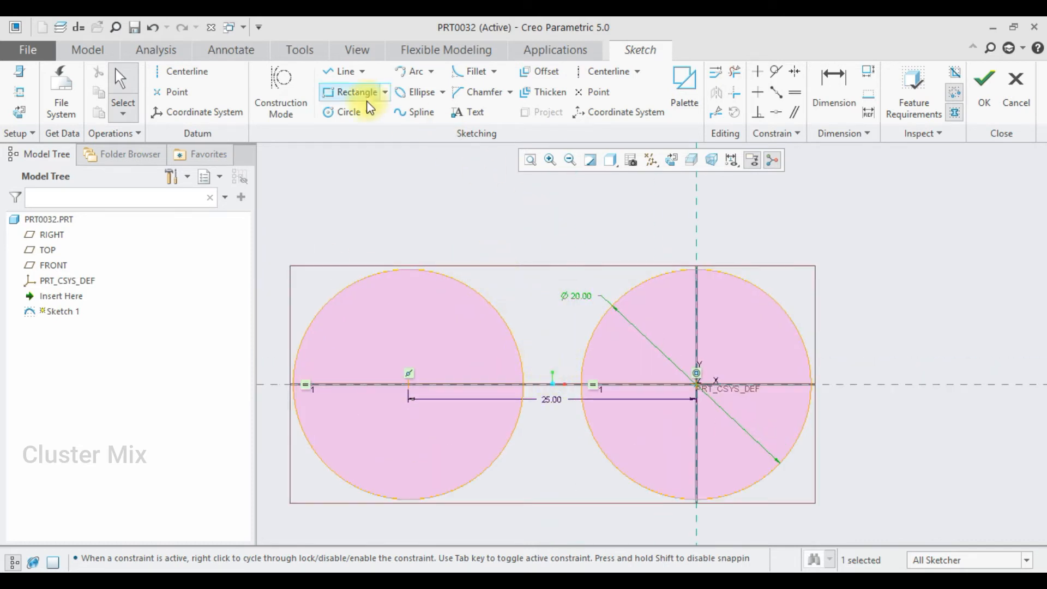
Step: Sketch a shallow inward-curving arc joining the upper parts of the two circles
left_click(413, 69)
left_click(453, 279)
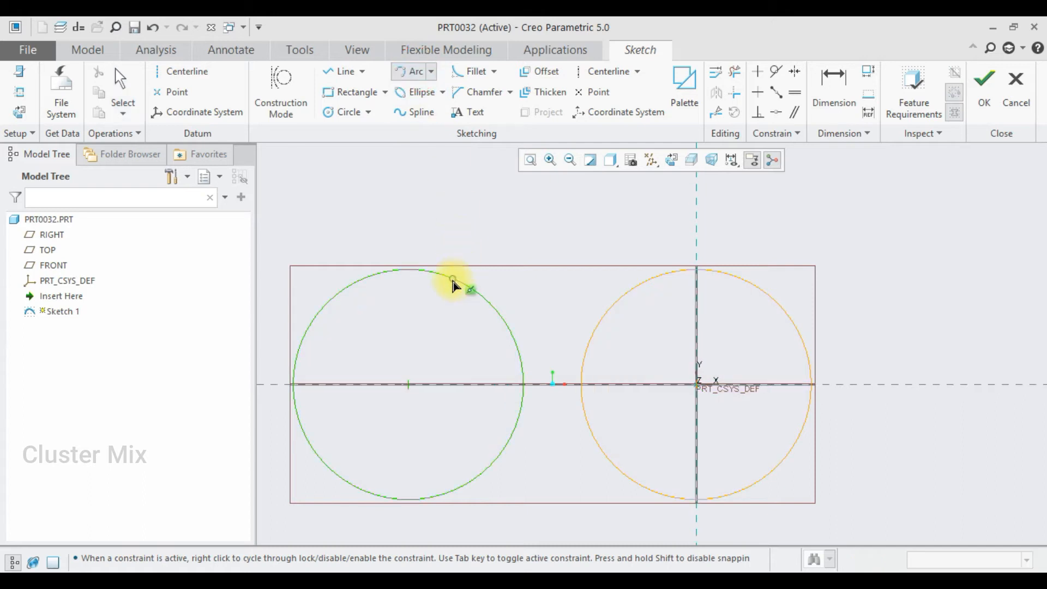
left_click(651, 278)
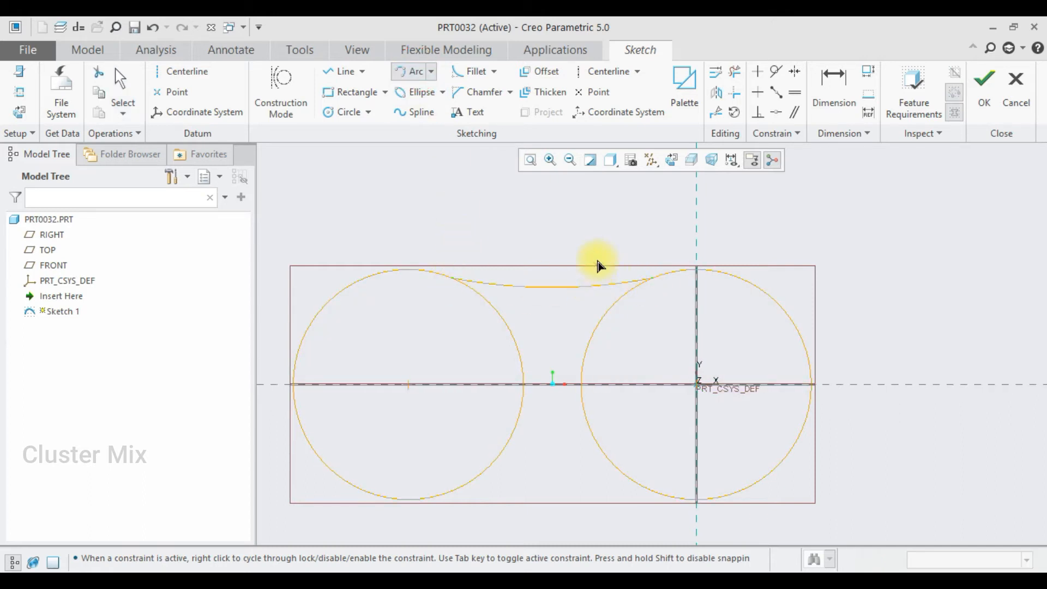
left_click(570, 287)
Step: Make the arc tangent to both circles, resolving the constraint conflict by deleting the Equal radii constraint
left_click(776, 71)
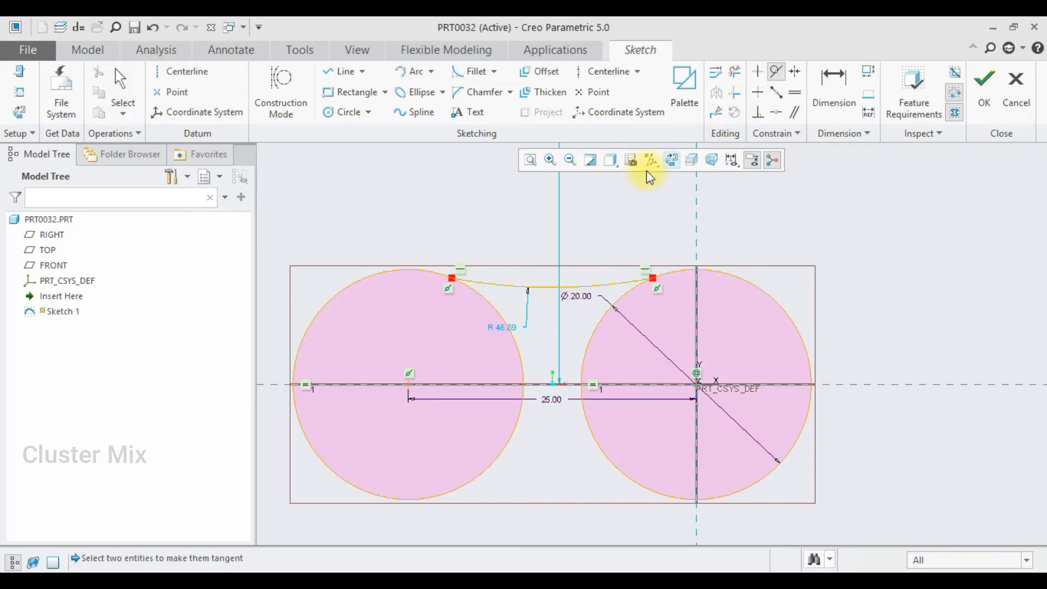
left_click(479, 283)
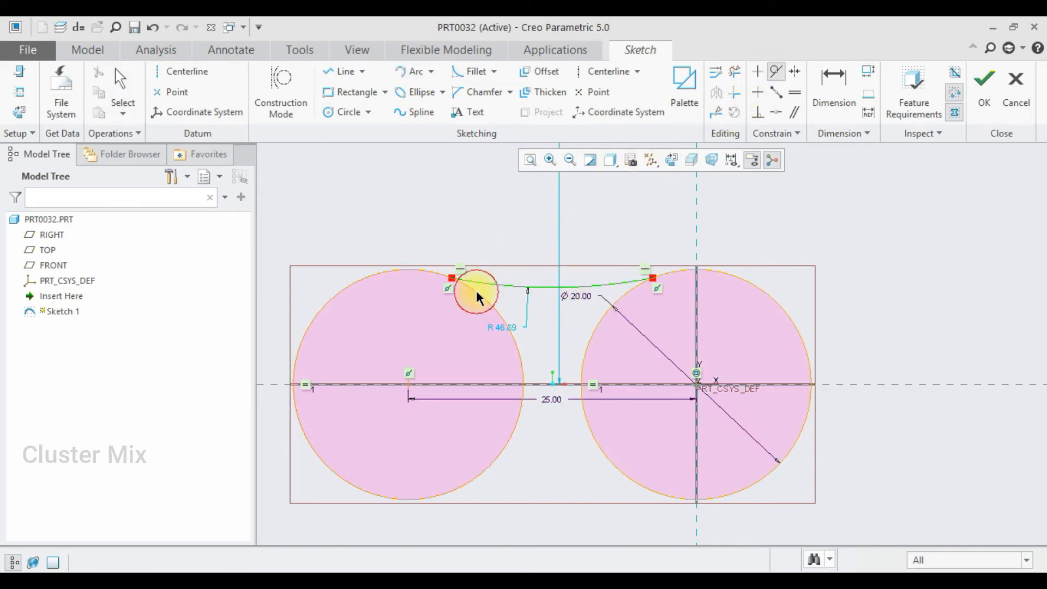
left_click(478, 298)
left_click(637, 282)
left_click(644, 278)
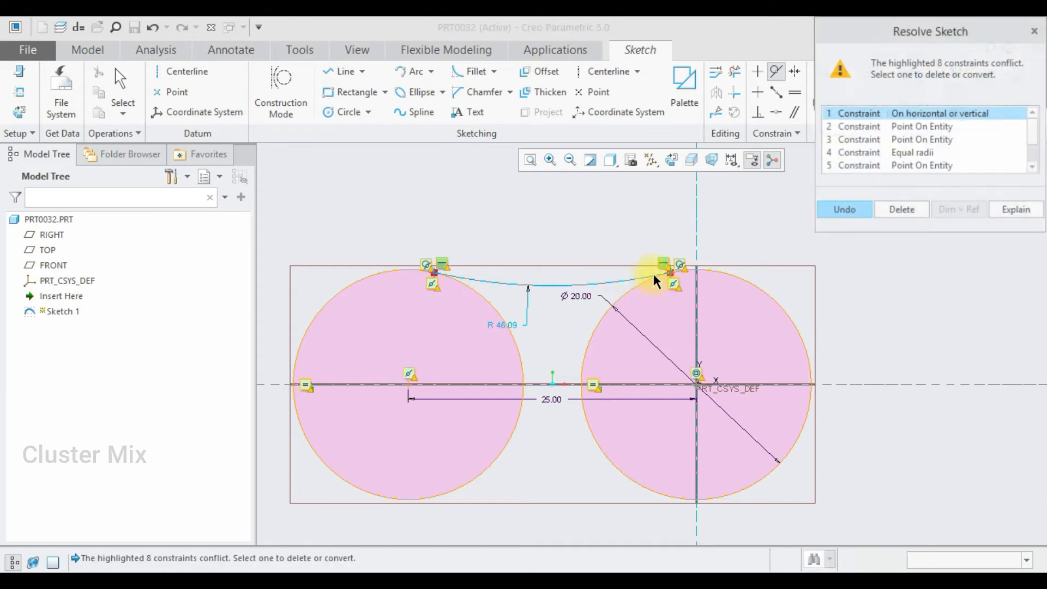
left_click(923, 155)
left_click(901, 210)
Step: Set the radius of the connecting arc to 25 mm
left_click(506, 329)
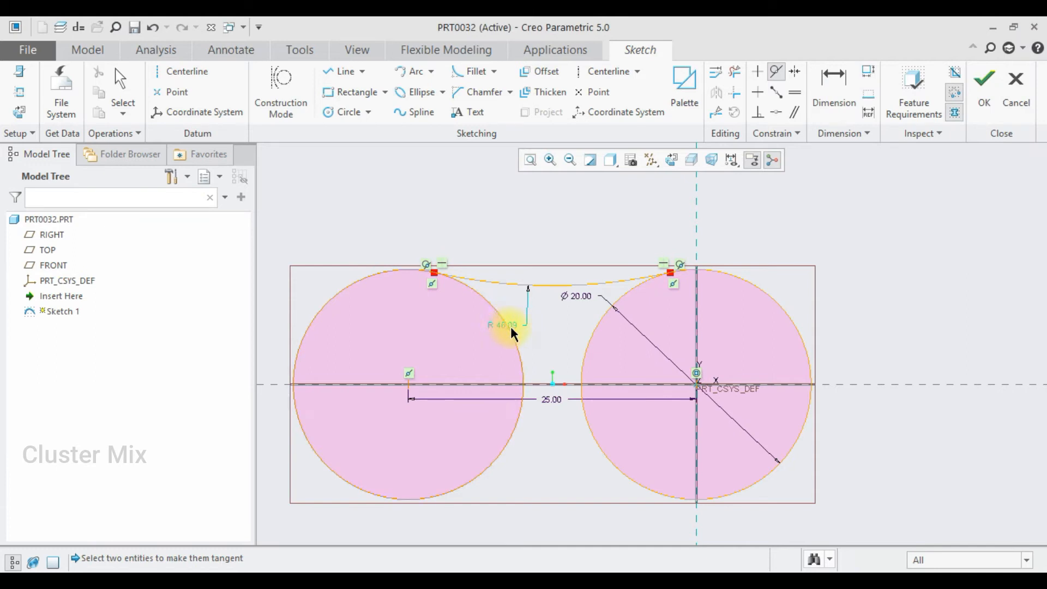
middle_click(506, 331)
double_click(507, 329)
type("50")
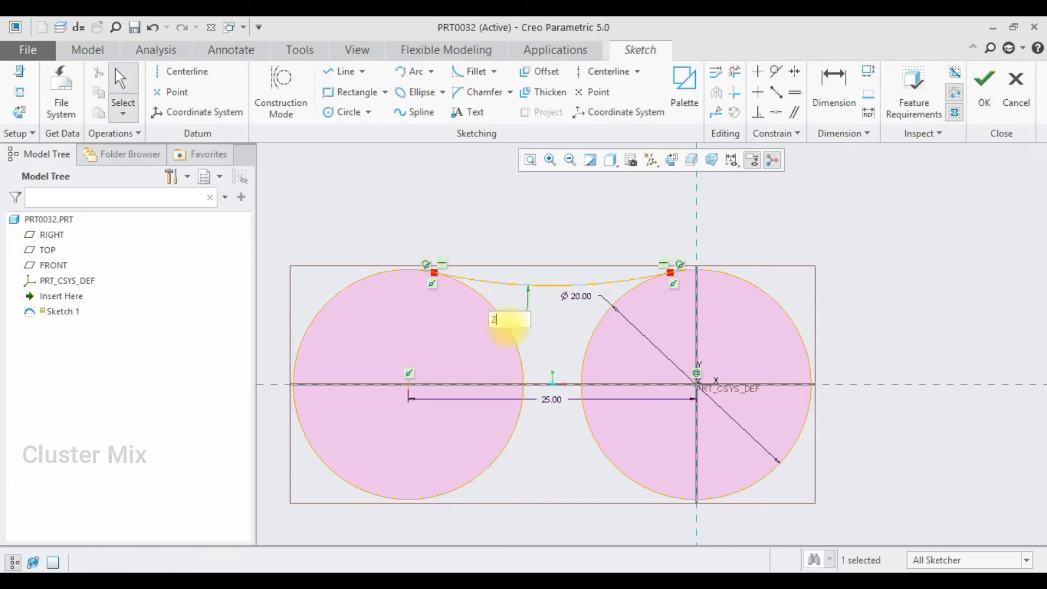
key("Return")
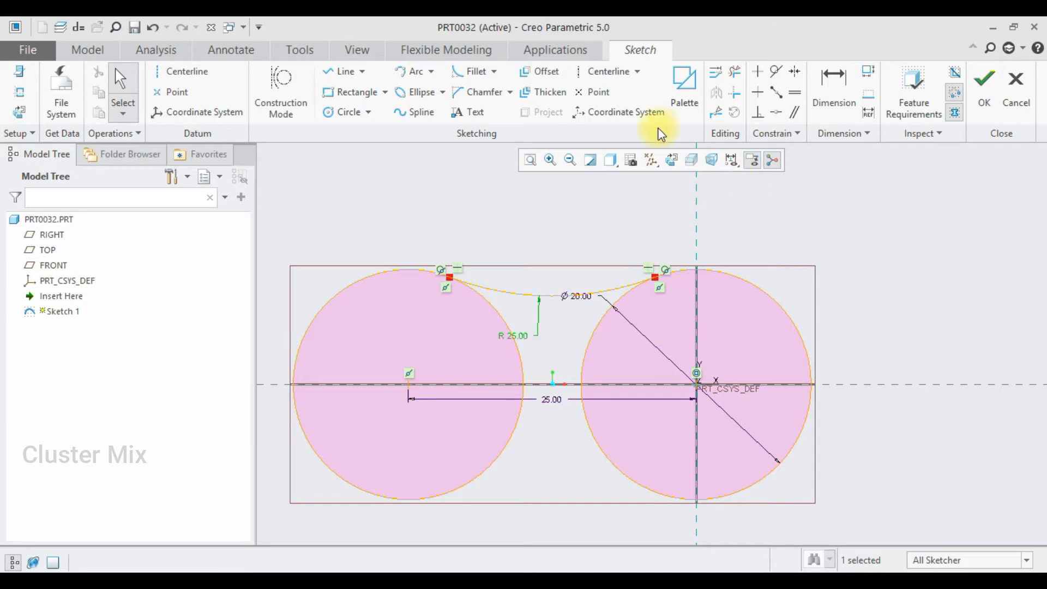
Step: Add a centerline along the horizontal reference through the circle centres and mirror the connecting arc about it
left_click(609, 72)
left_click(594, 385)
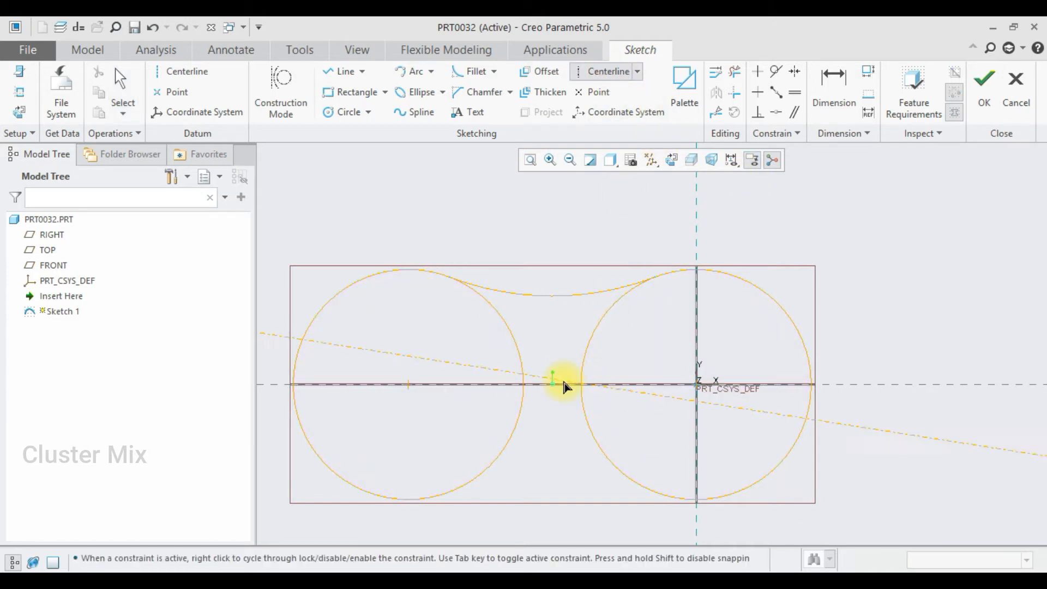
left_click(556, 386)
middle_click(584, 338)
left_click(572, 294)
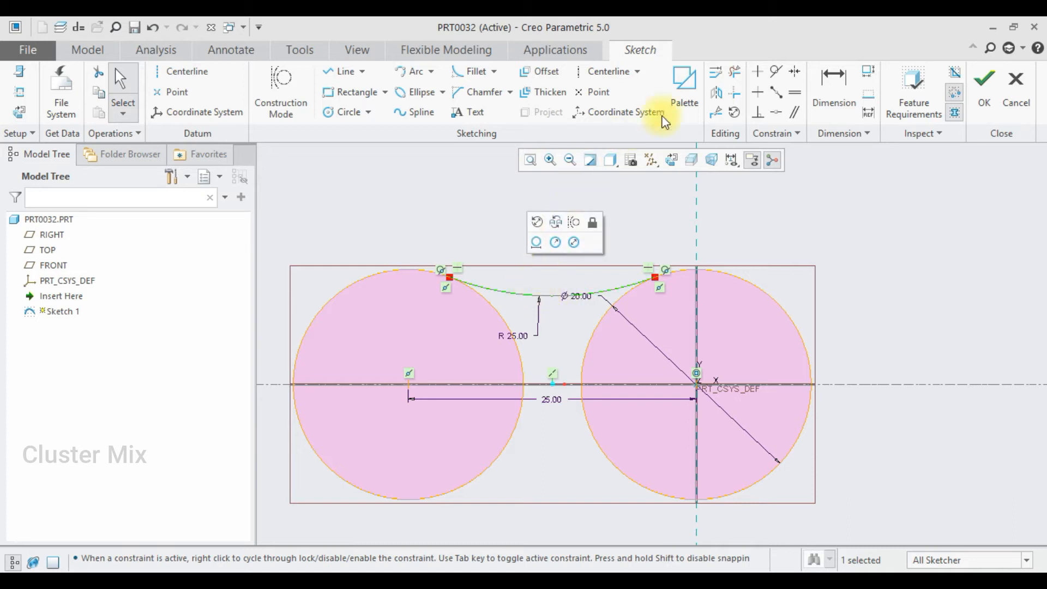
left_click(716, 92)
left_click(590, 385)
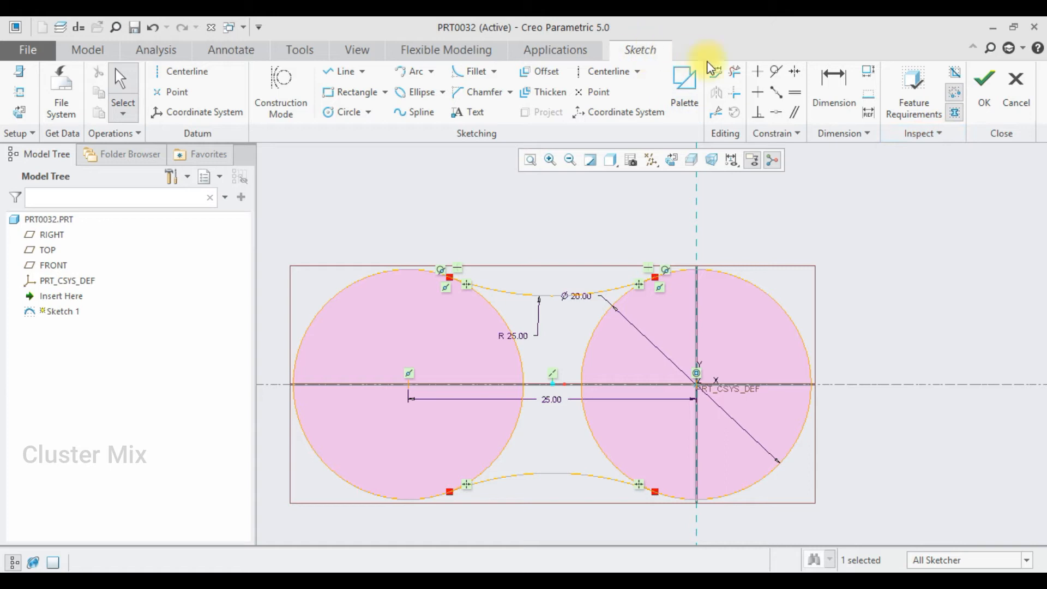
Step: Trim away the circle segments between the two arcs to leave one closed link outline, and finish the sketch
left_click(735, 71)
mouse_move(647, 326)
left_mouse_down()
mouse_move(491, 376)
mouse_move(568, 436)
mouse_move(619, 393)
left_mouse_up()
middle_click(622, 378)
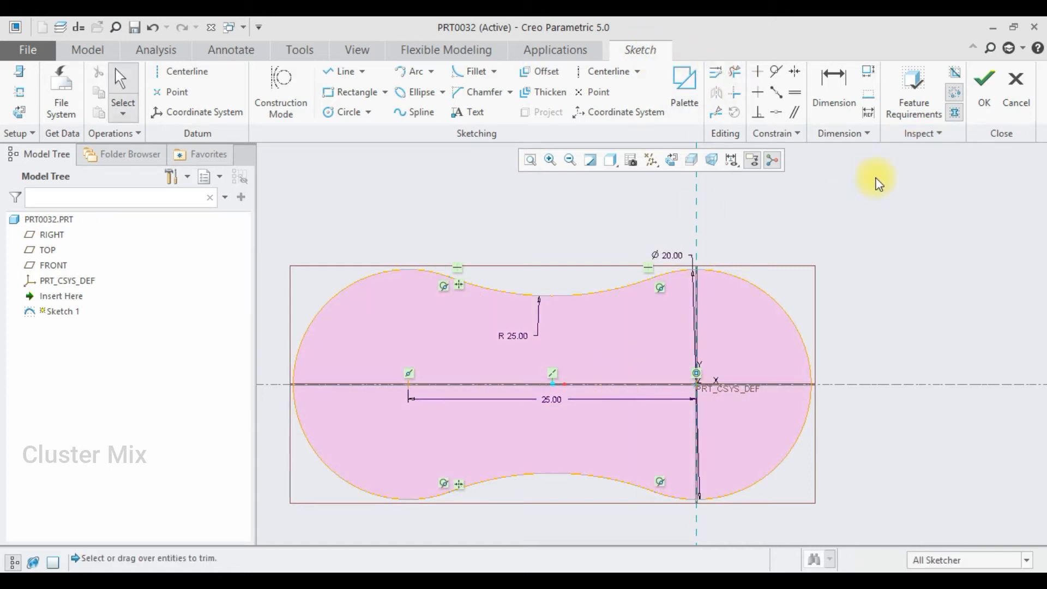
left_click(982, 88)
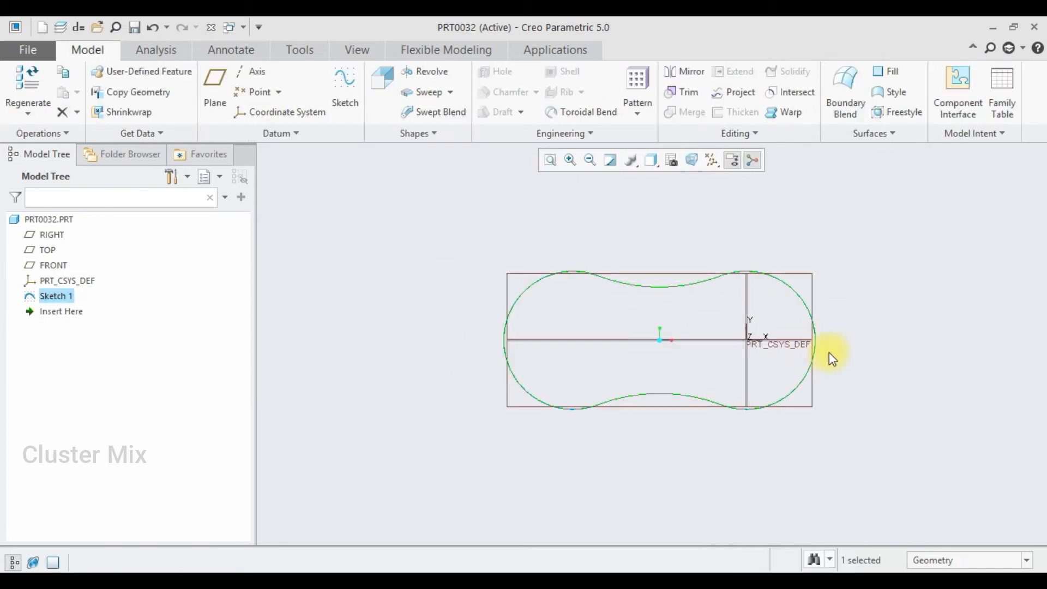
Step: Extrude the link outline as a solid 18.5 mm thick, symmetric about the sketch plane
left_click(374, 81)
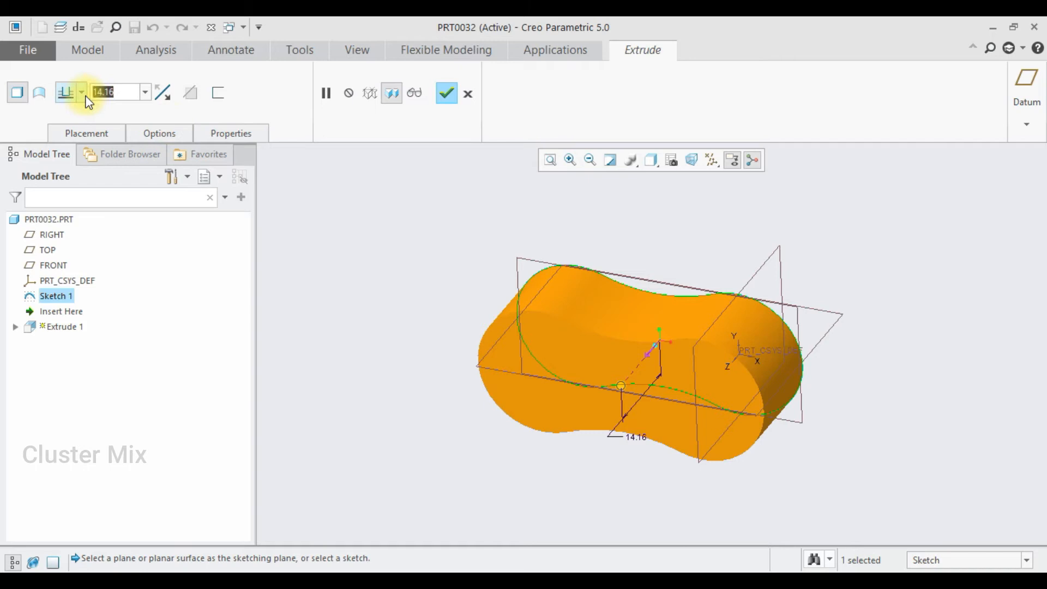
type("18.5")
key("Return")
left_click(81, 93)
left_click(65, 133)
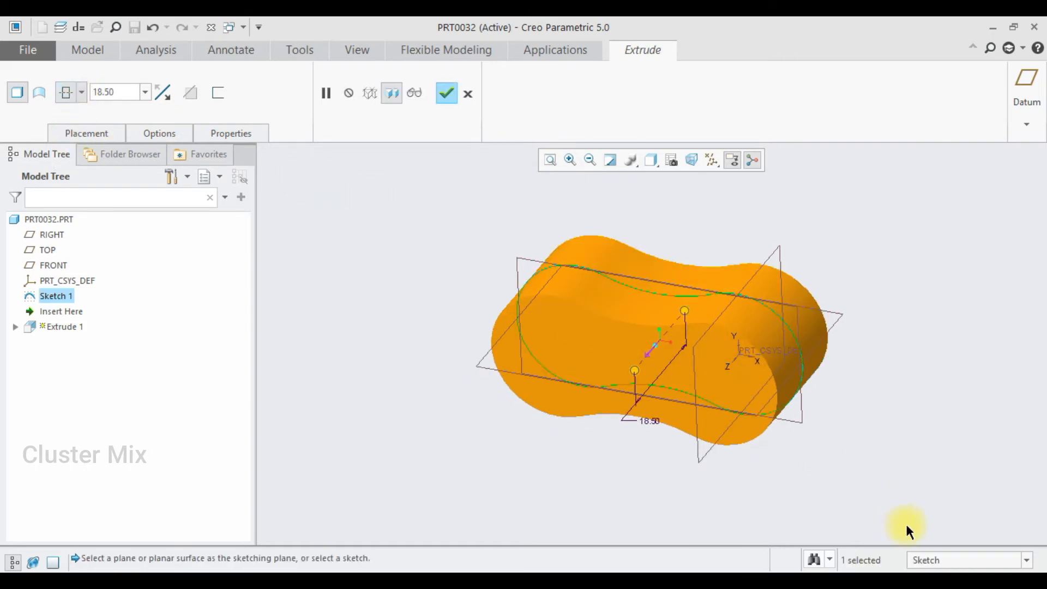
left_click(446, 93)
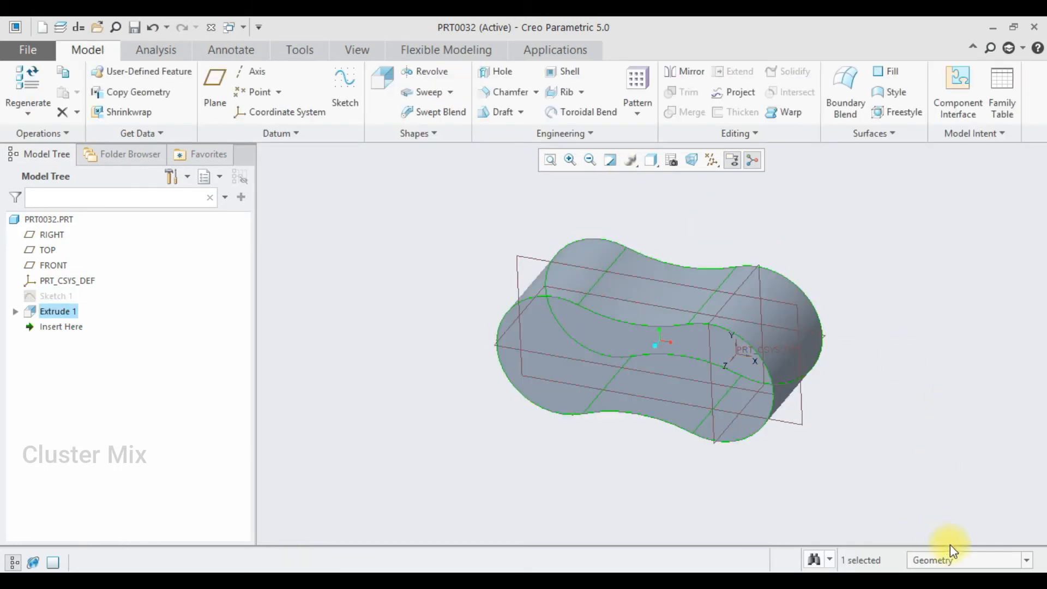
left_click(970, 529)
Step: Reuse the link outline sketch for a 15.5 mm extruded cut symmetric about its plane, leaving two separate side plates
left_click(57, 296)
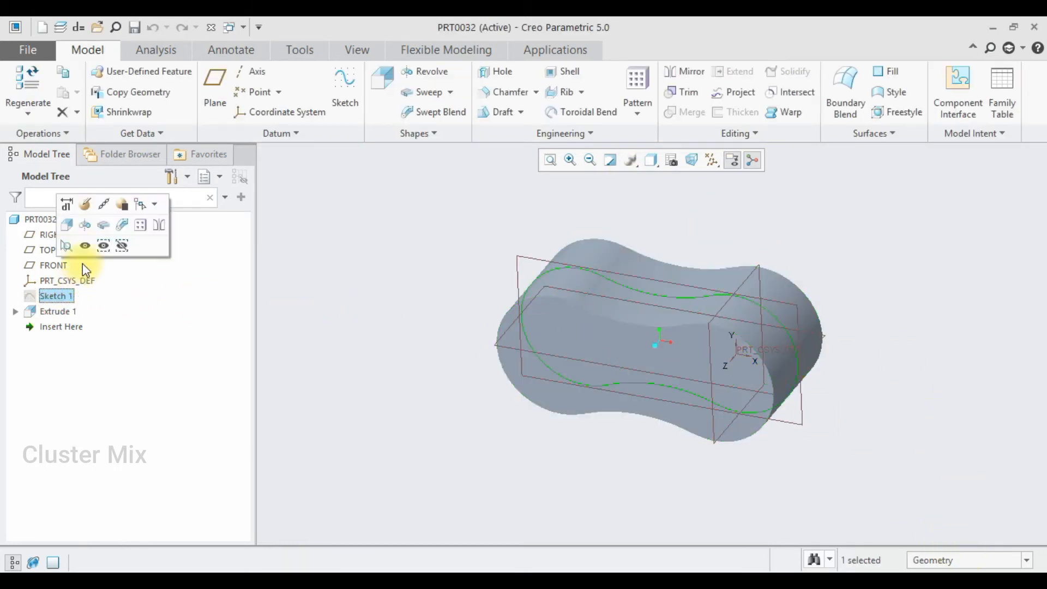
left_click(86, 225)
double_click(98, 91)
type("15.5")
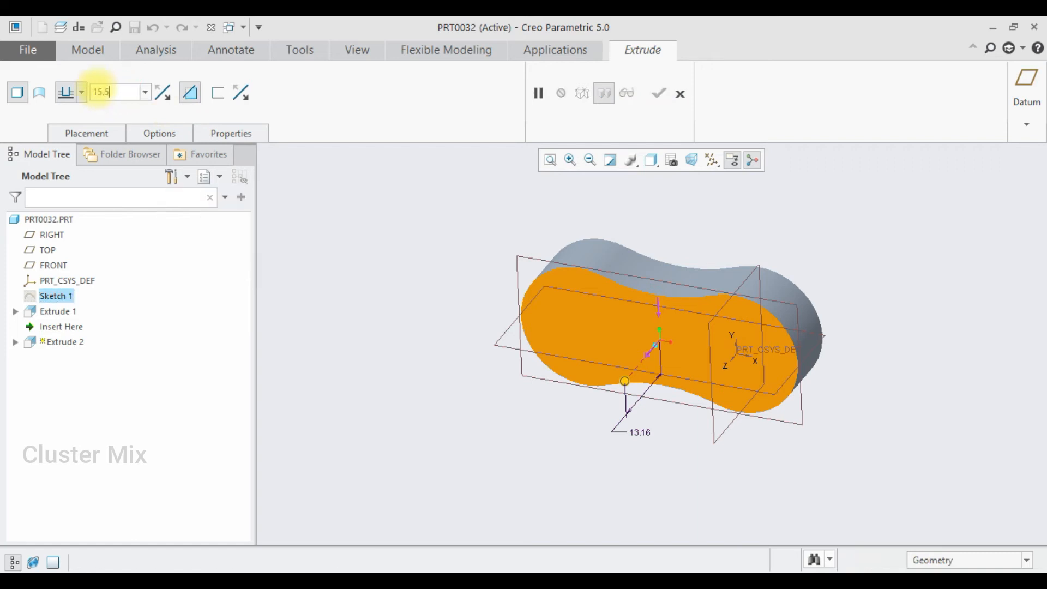
key("Return")
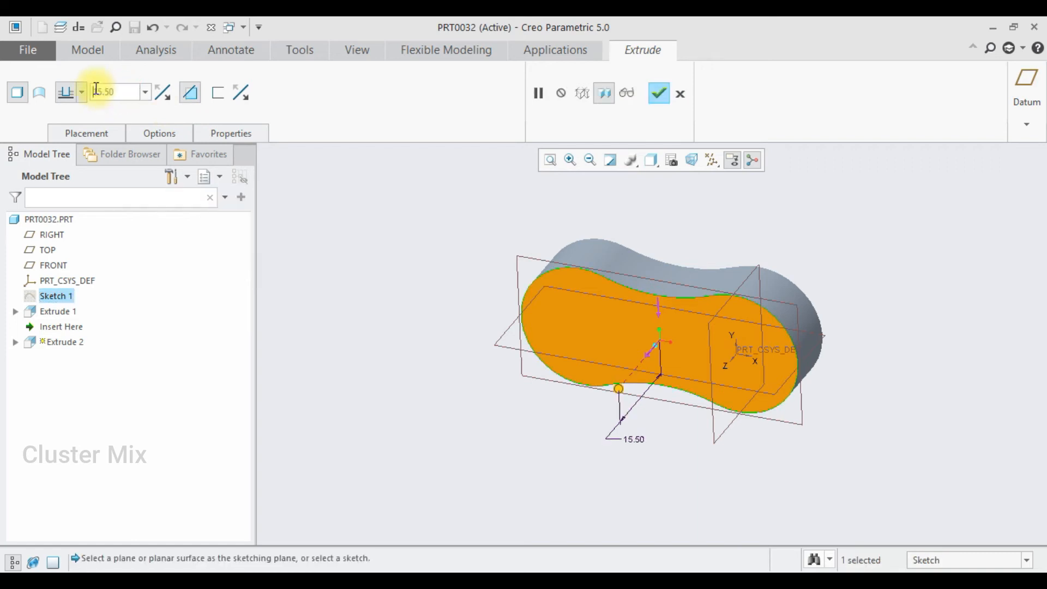
left_click(81, 92)
left_click(67, 159)
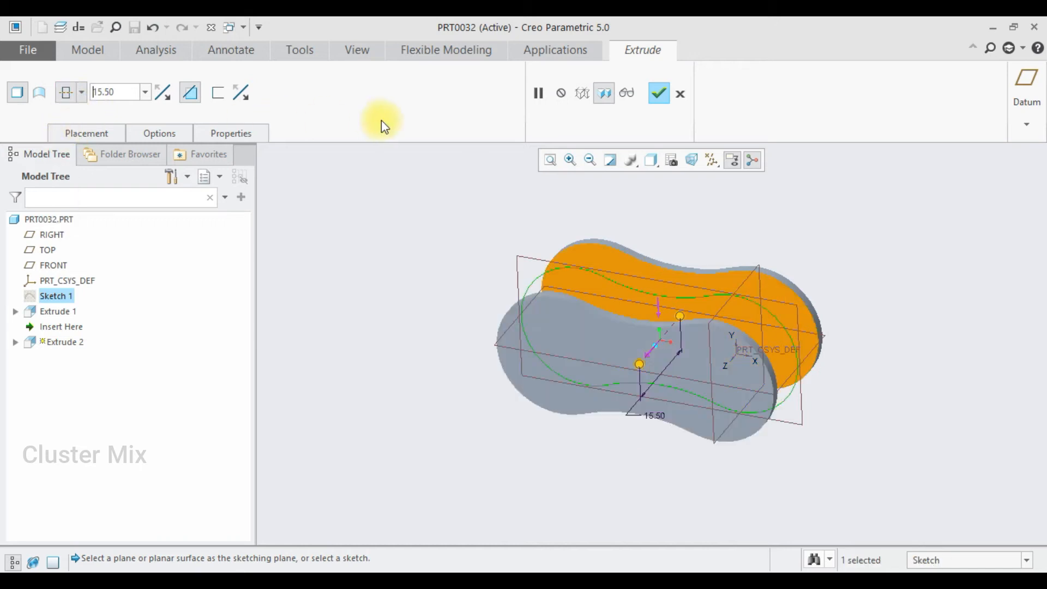
left_click(660, 94)
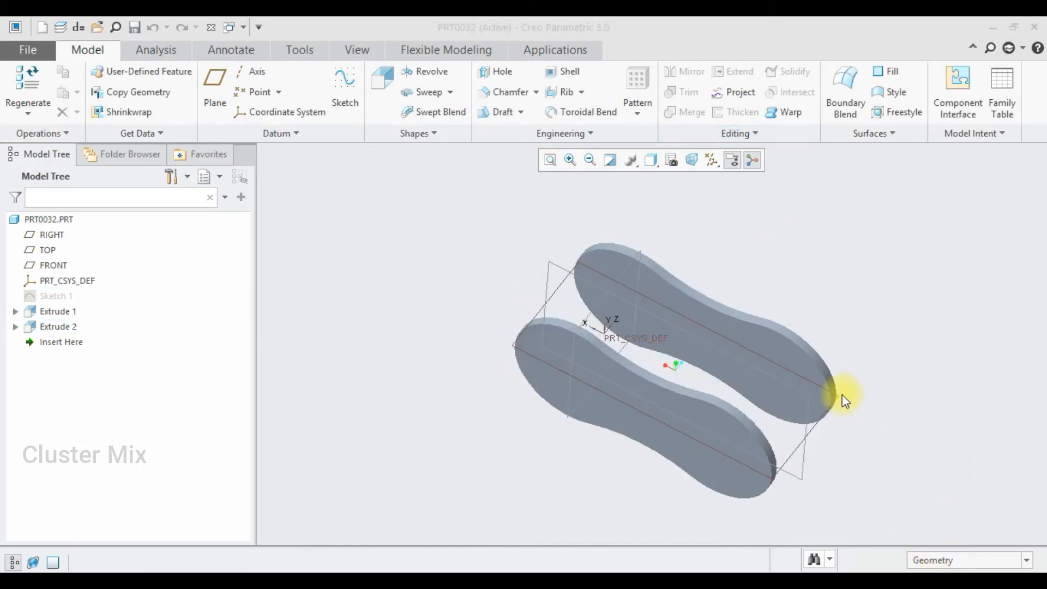
Step: Start a sketch on the inner face of one side plate and draw a circle centred on the origin
left_click(783, 352)
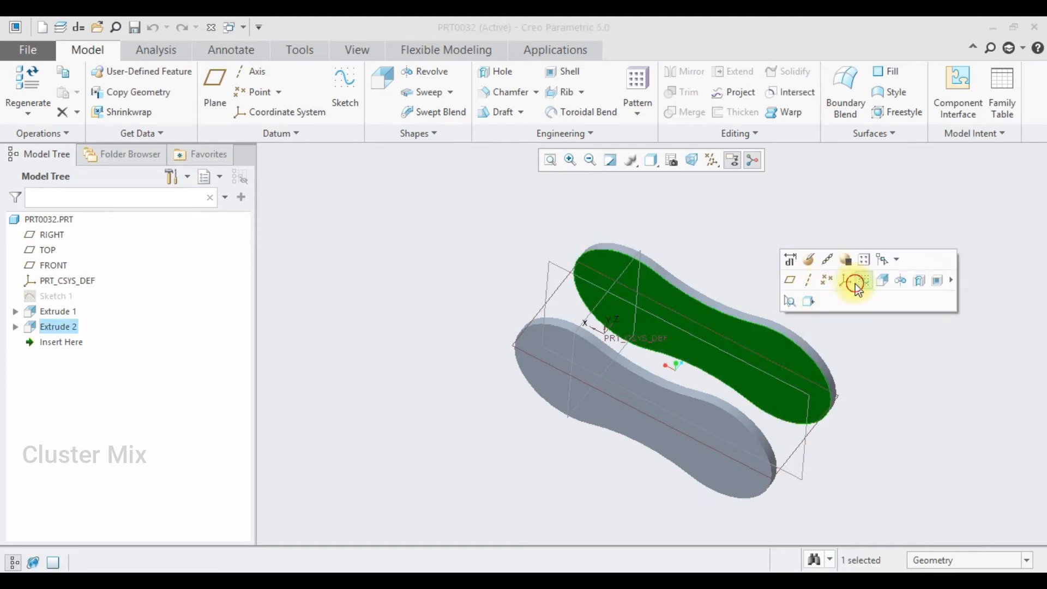
left_click(856, 280)
left_click(18, 110)
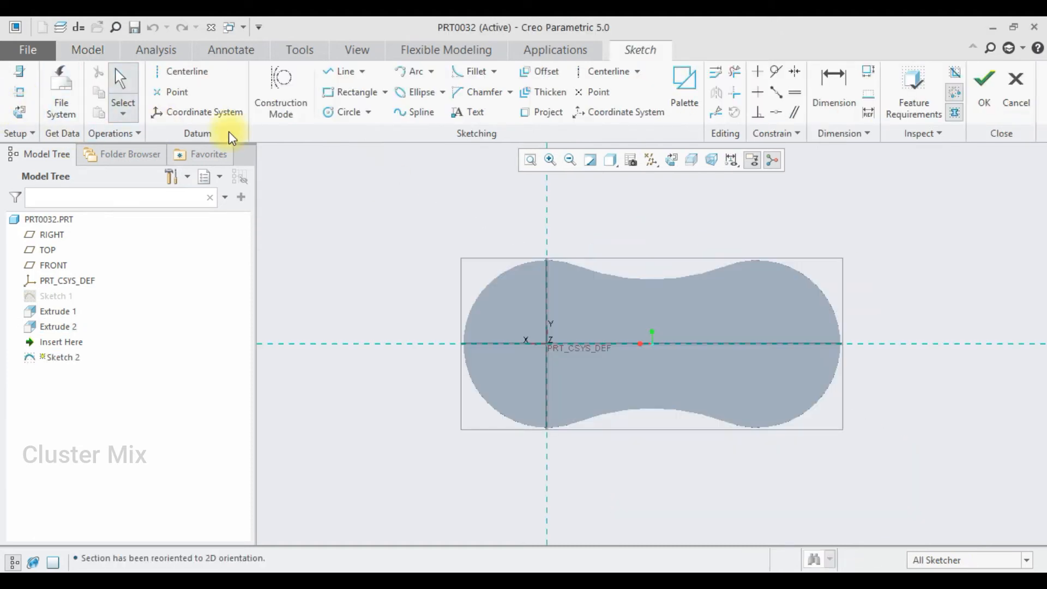
left_click(341, 114)
left_click(547, 343)
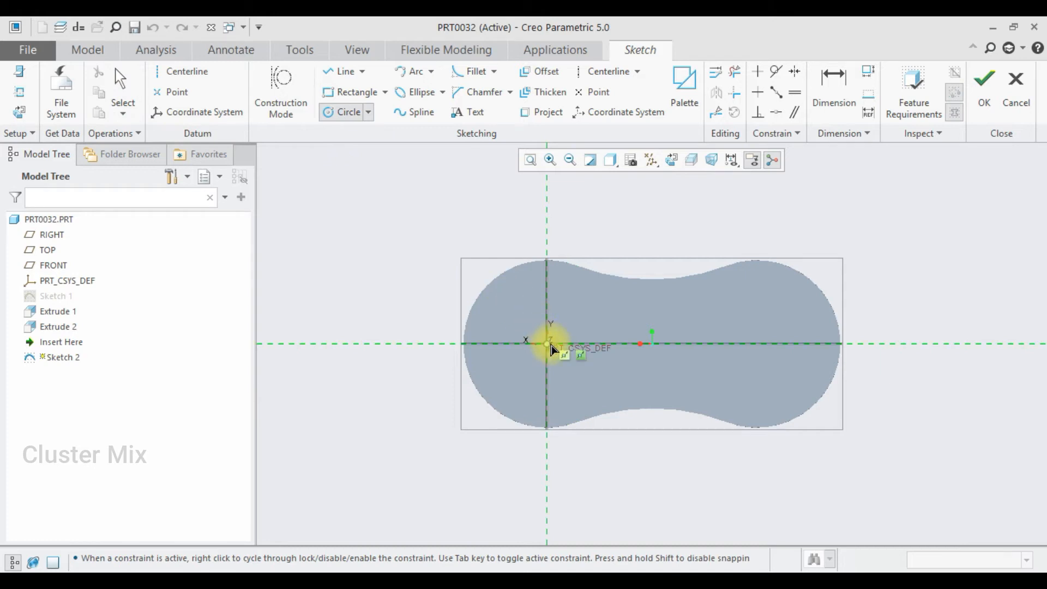
left_click(543, 310)
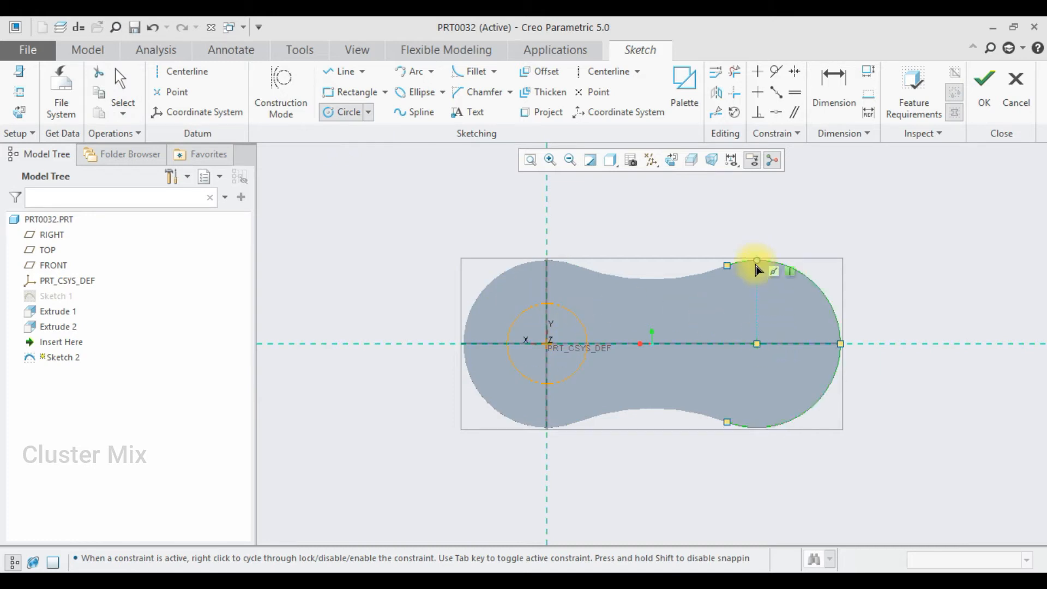
Step: Draw an equal circle concentric with the plate's other rounded end and set the circles' diameter to 10 mm
left_click(757, 344)
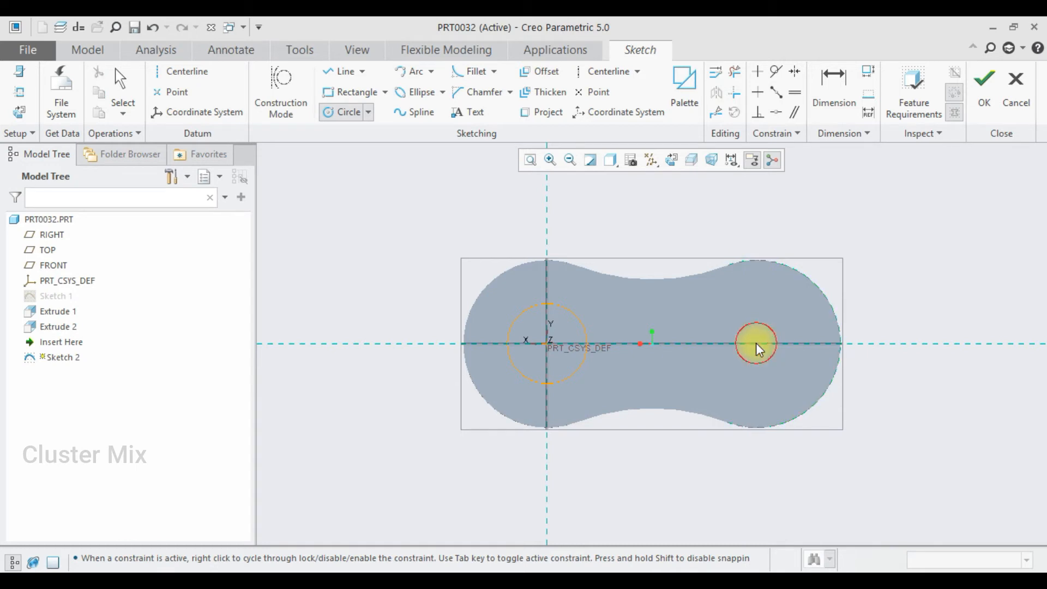
left_click(741, 308)
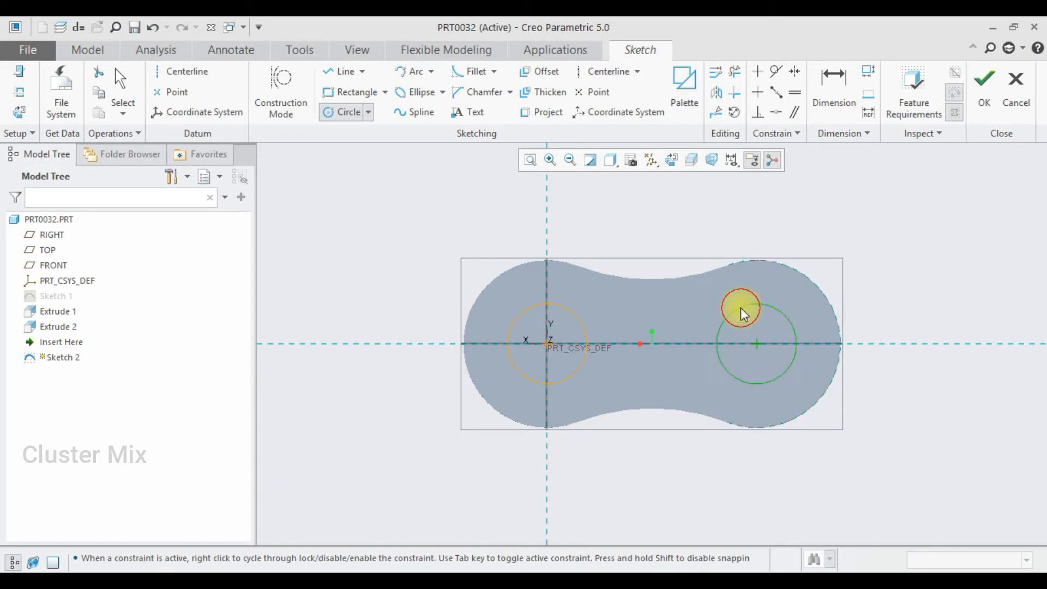
middle_click(714, 295)
double_click(498, 306)
type("10")
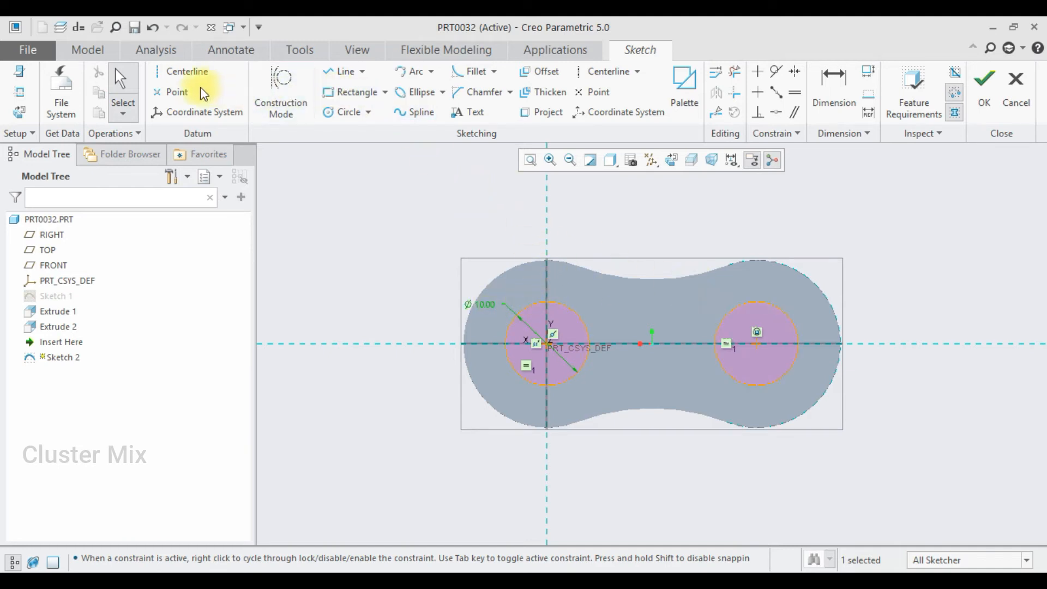
Step: Place datum points at the centres of both circles and finish the sketch
left_click(171, 91)
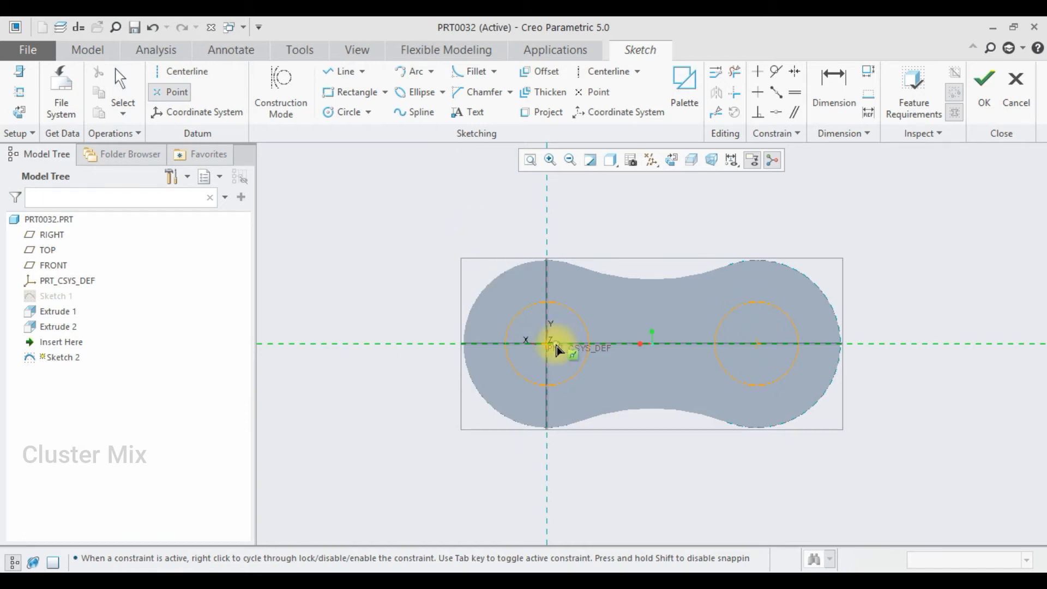
left_click(593, 92)
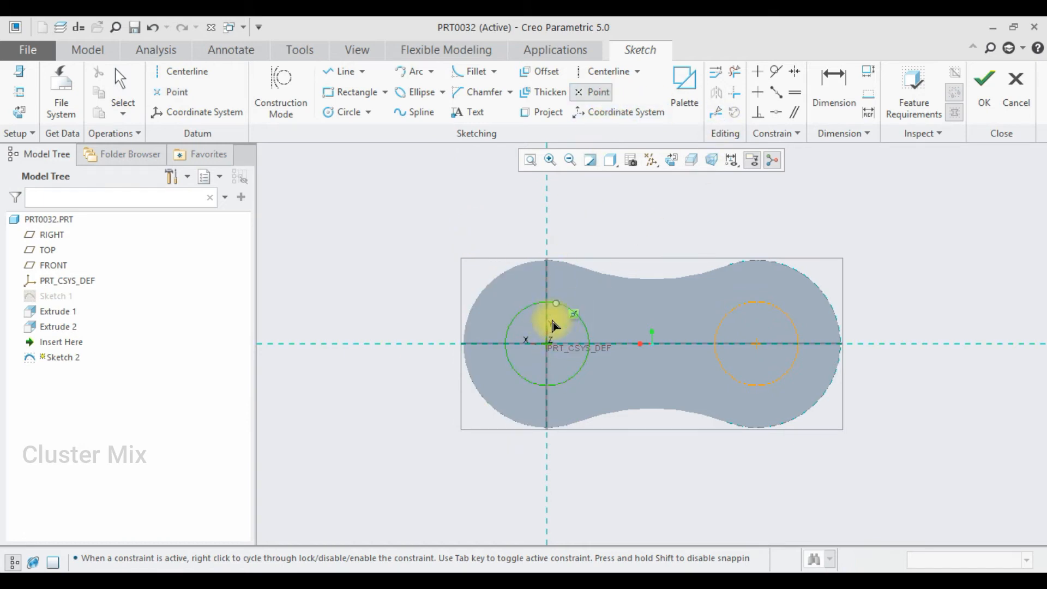
left_click(170, 92)
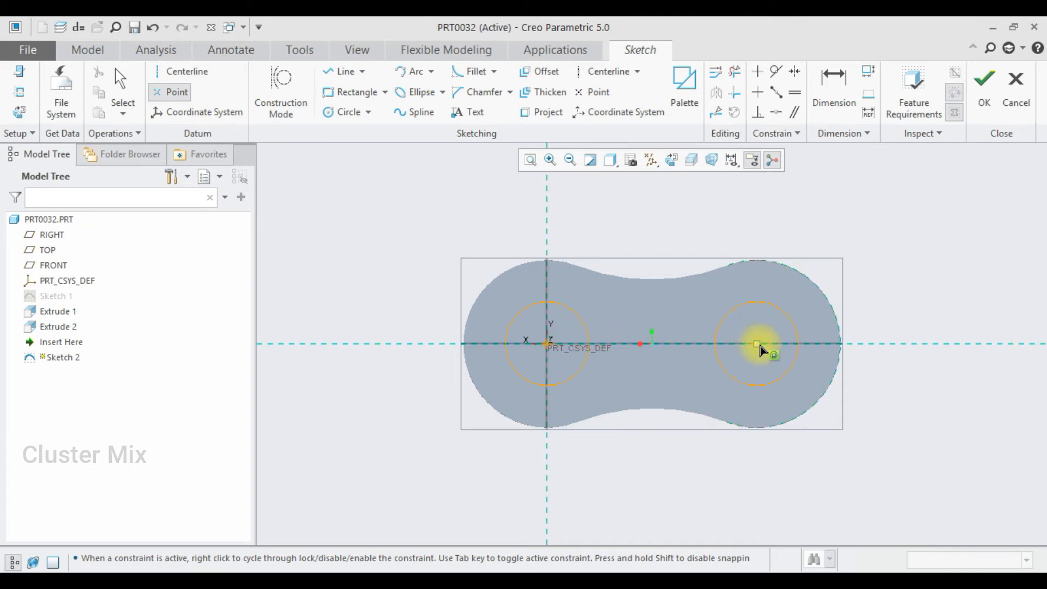
left_click(984, 87)
middle_click_drag(873, 263, 820, 310)
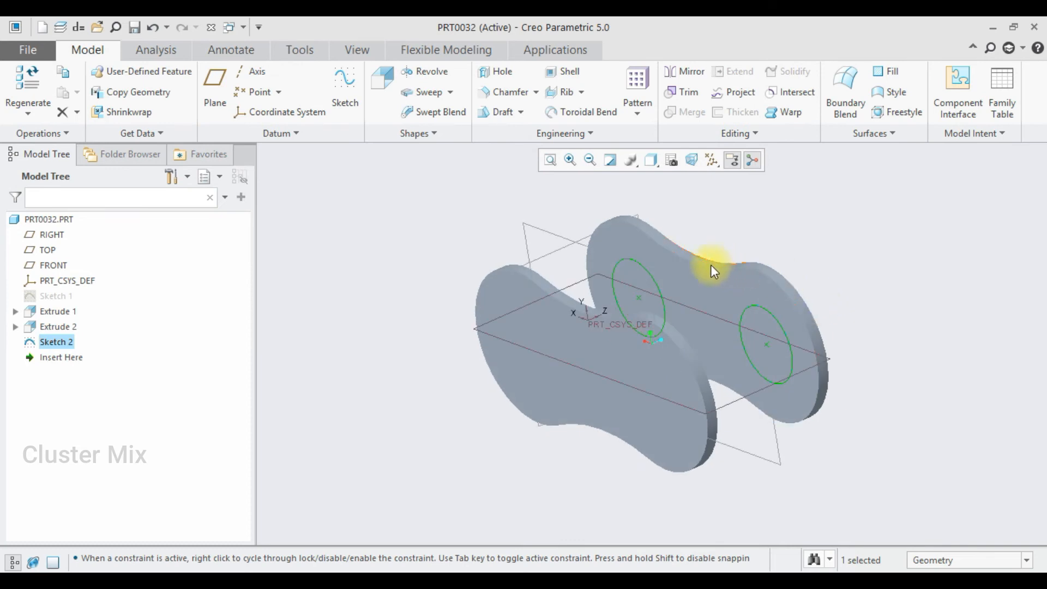
Step: Extrude the two-circle sketch as a symmetric cut deep enough to pierce both side plates
left_click(388, 82)
middle_click_drag(607, 335, 607, 361)
left_click_drag(608, 363, 523, 403)
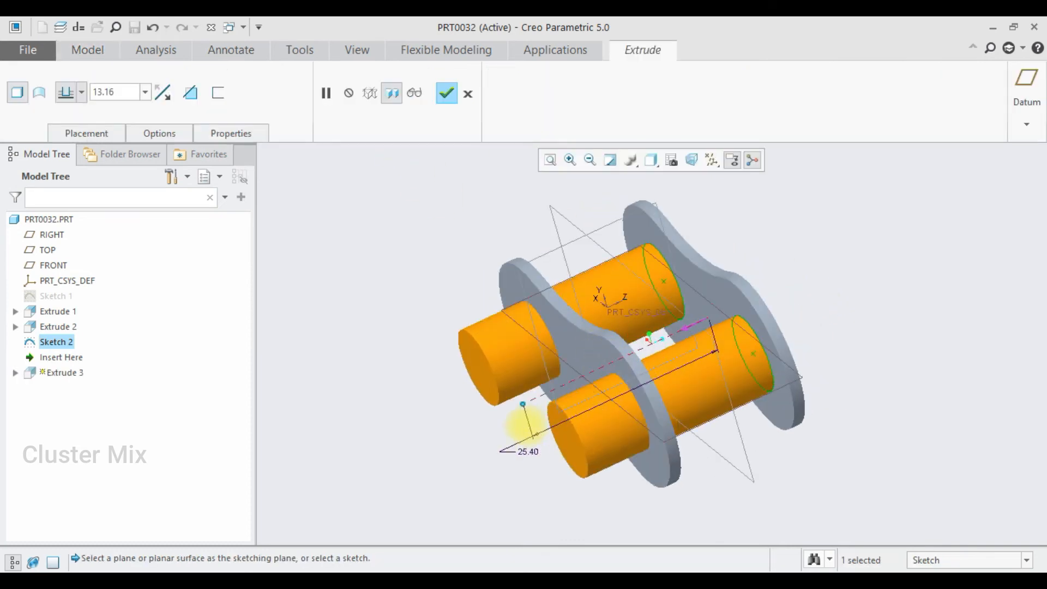
left_click(81, 93)
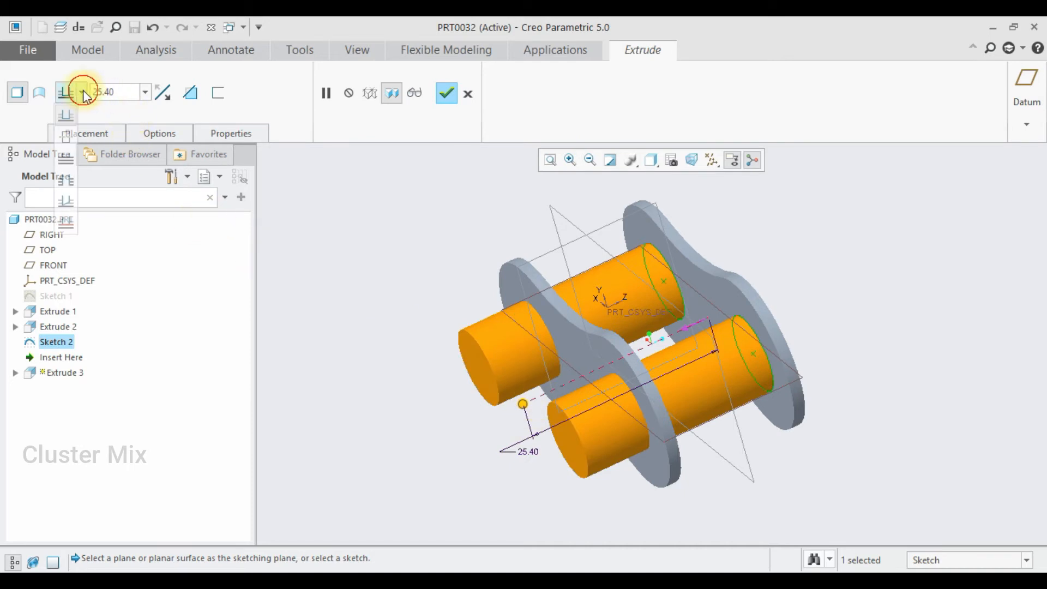
left_click(74, 136)
left_click(191, 93)
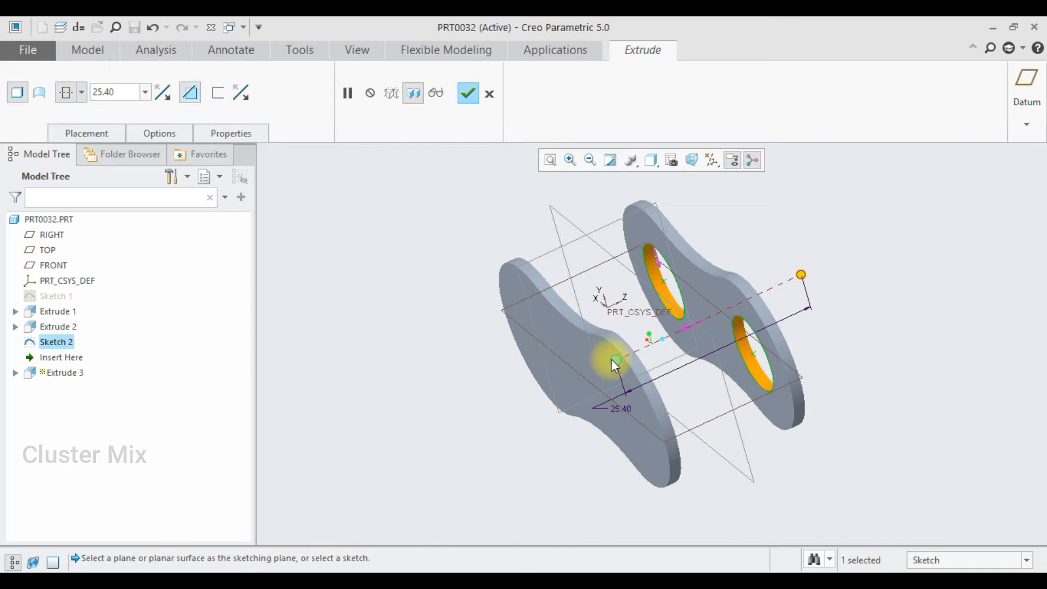
left_click_drag(615, 363, 517, 410)
left_click(465, 93)
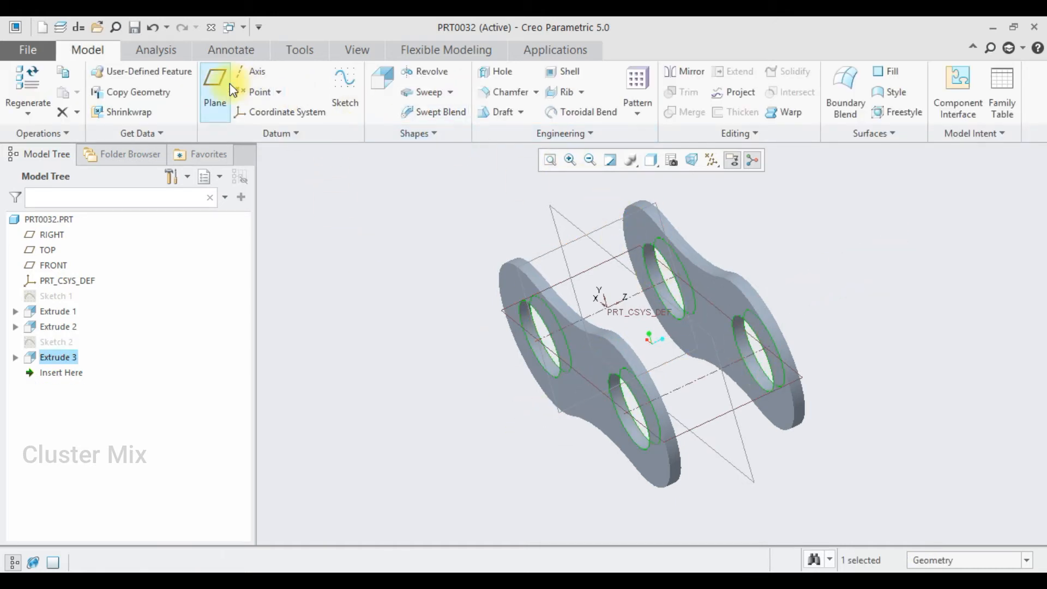
Step: Create a datum point on each of the two hole axes where it crosses the FRONT plane
left_click(260, 94)
left_click(700, 382)
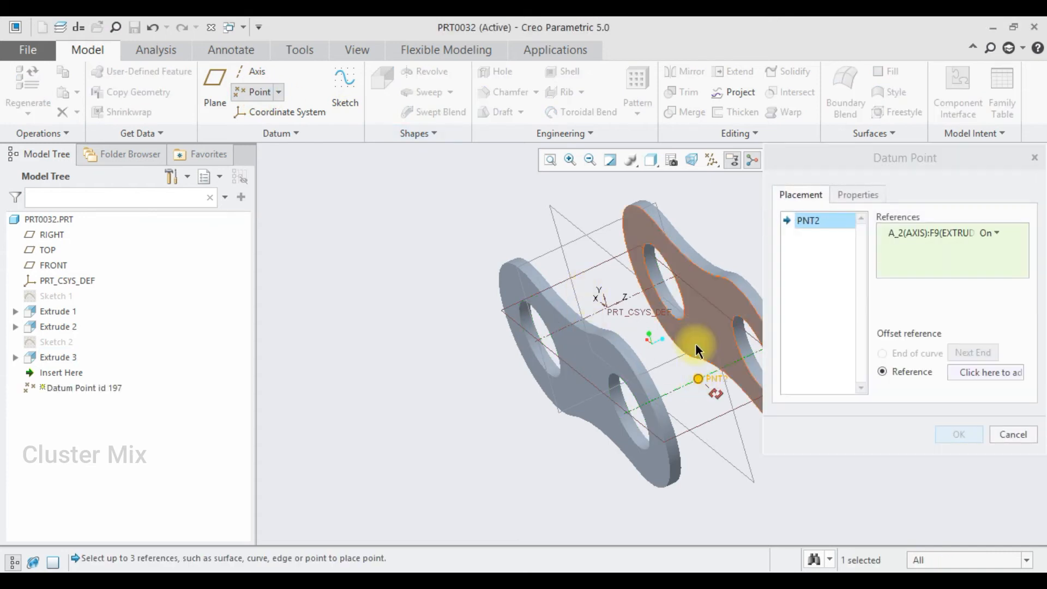
left_click(677, 311, "ctrl")
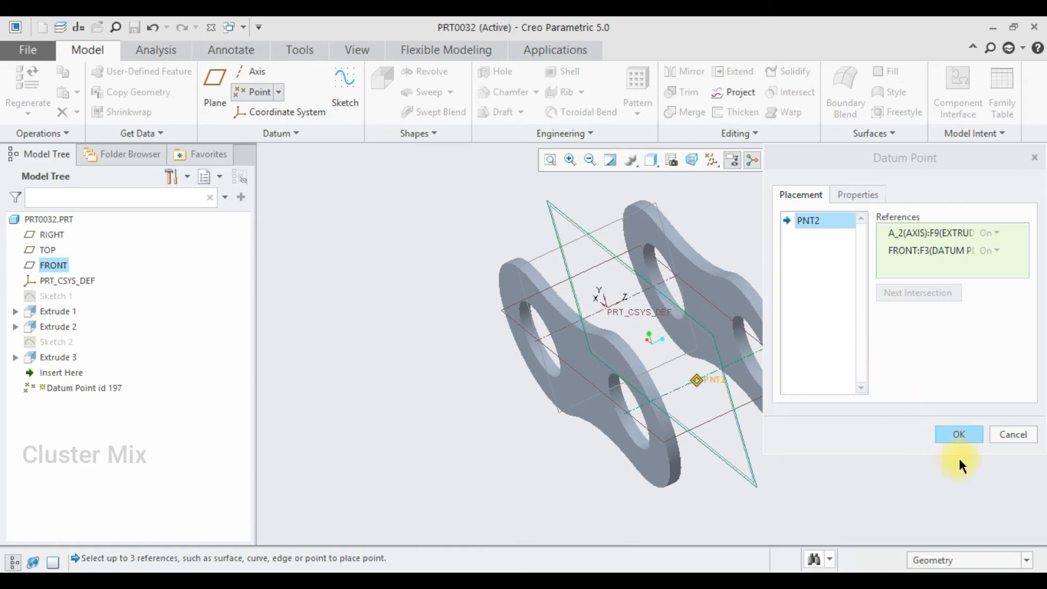
left_click(959, 435)
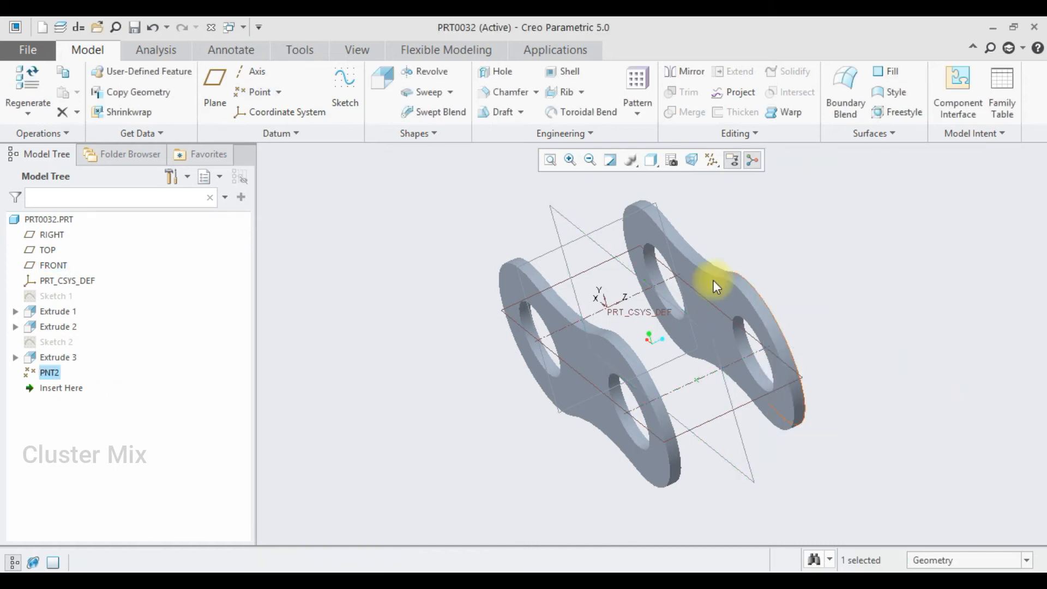
left_click(252, 91)
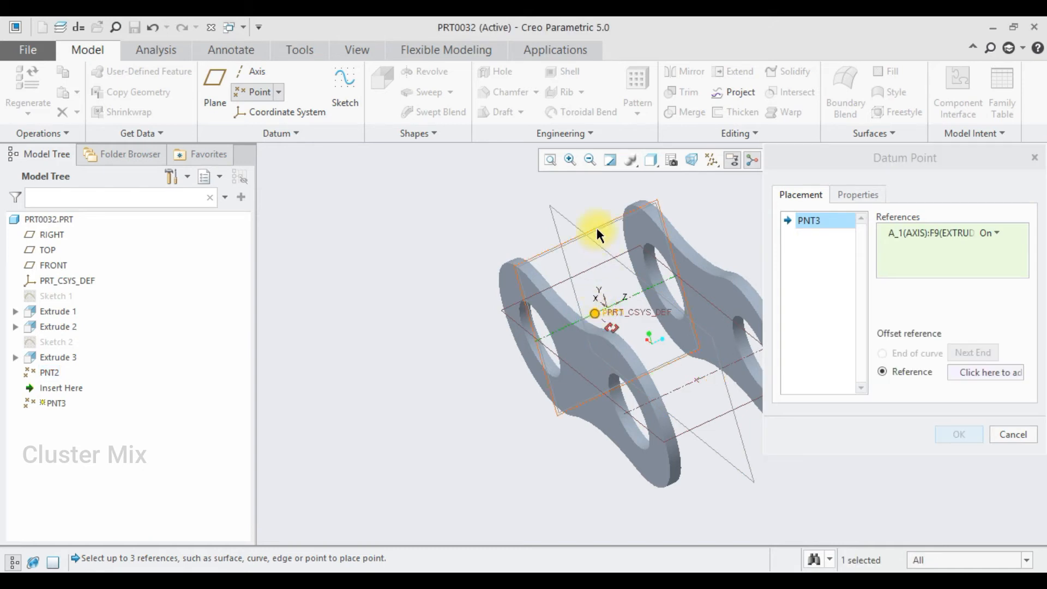
left_click(580, 226, "ctrl")
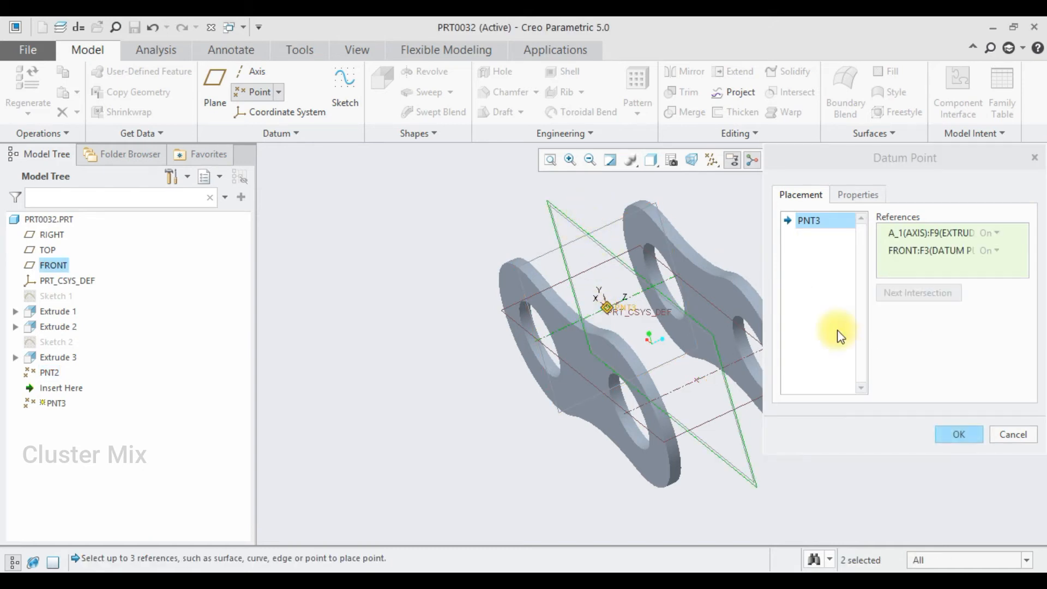
left_click(959, 435)
Step: Save a copy of the link part as chain2 in the chain sprocket folder on the desktop
scroll(597, 296, "down", 4)
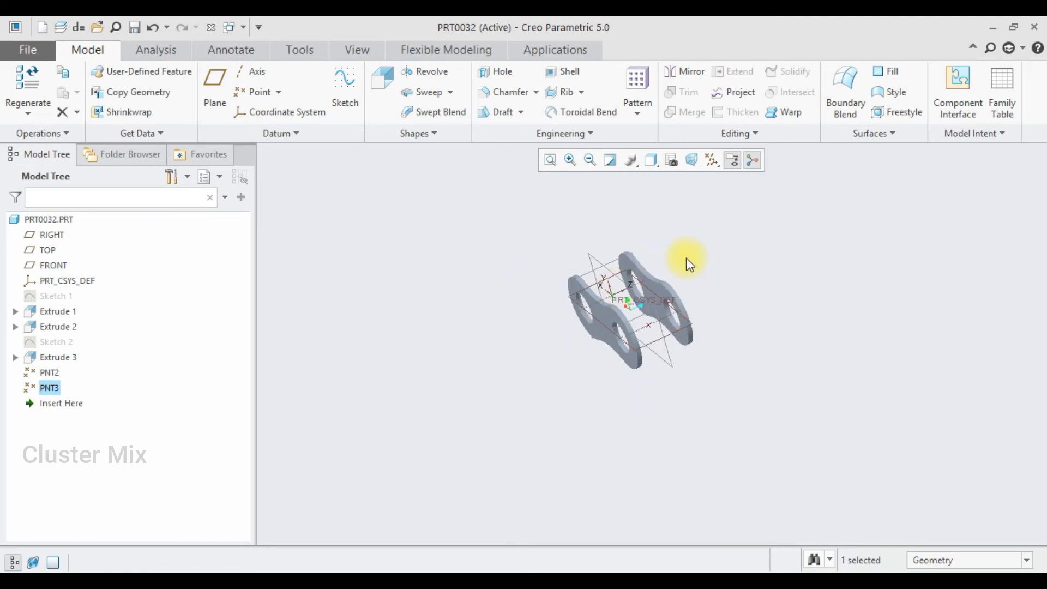
scroll(683, 257, "up", 3)
left_click(13, 53)
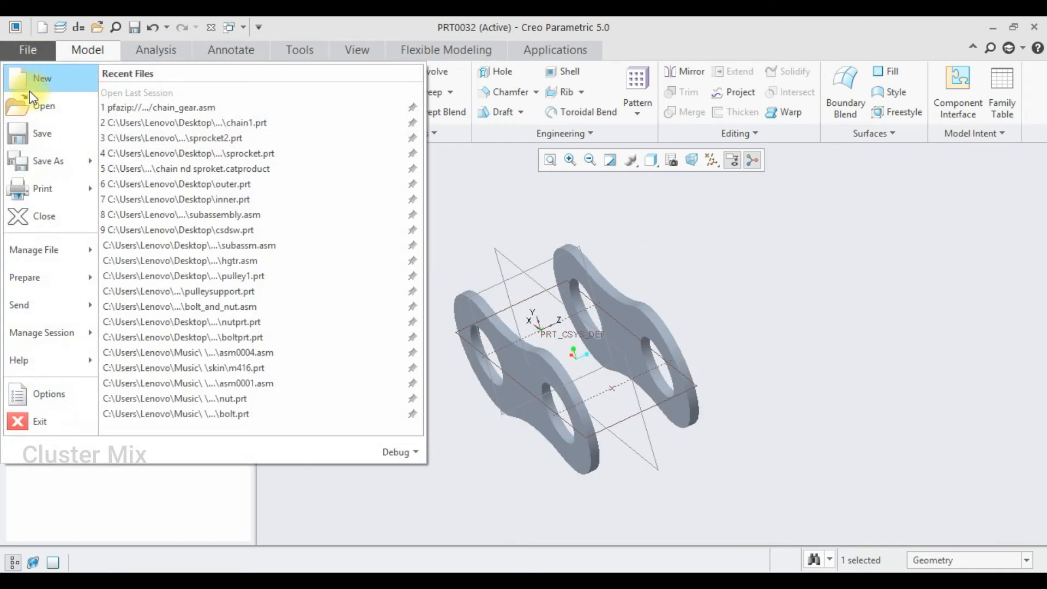
left_click(26, 156)
left_click(298, 140)
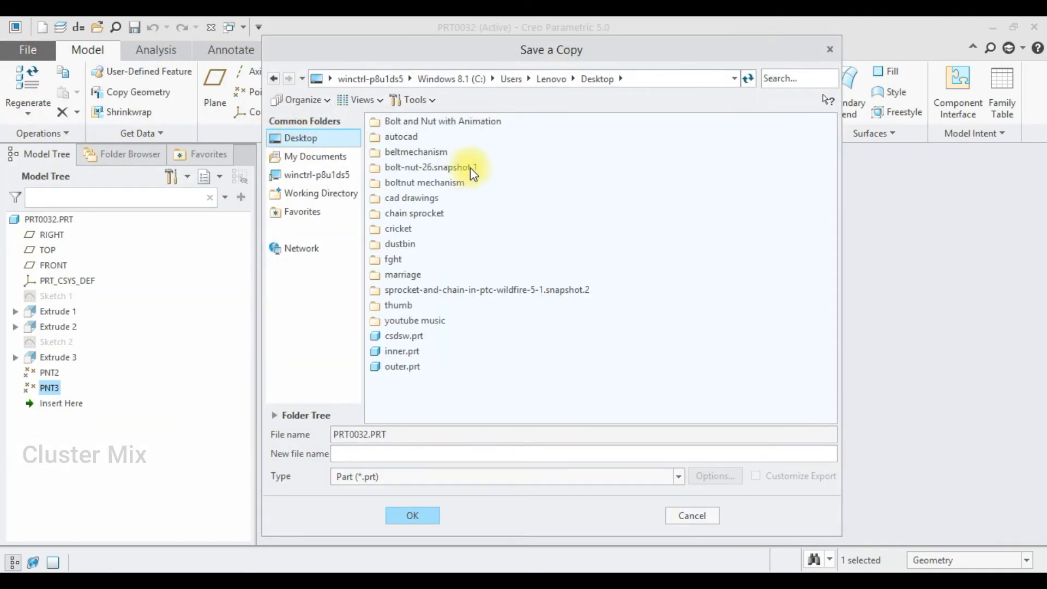
double_click(430, 215)
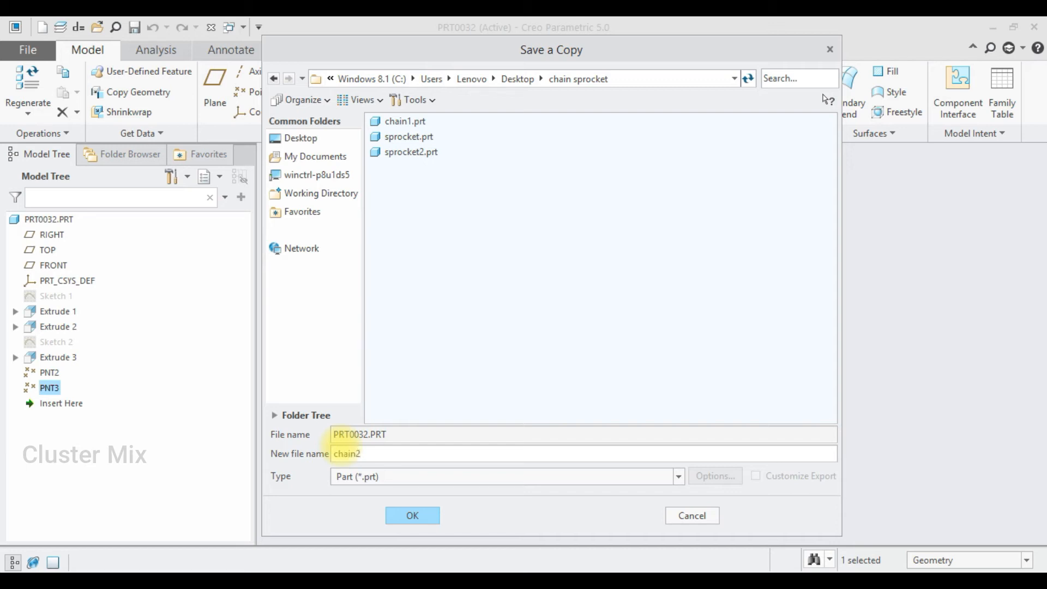
left_click(420, 516)
left_click(420, 516)
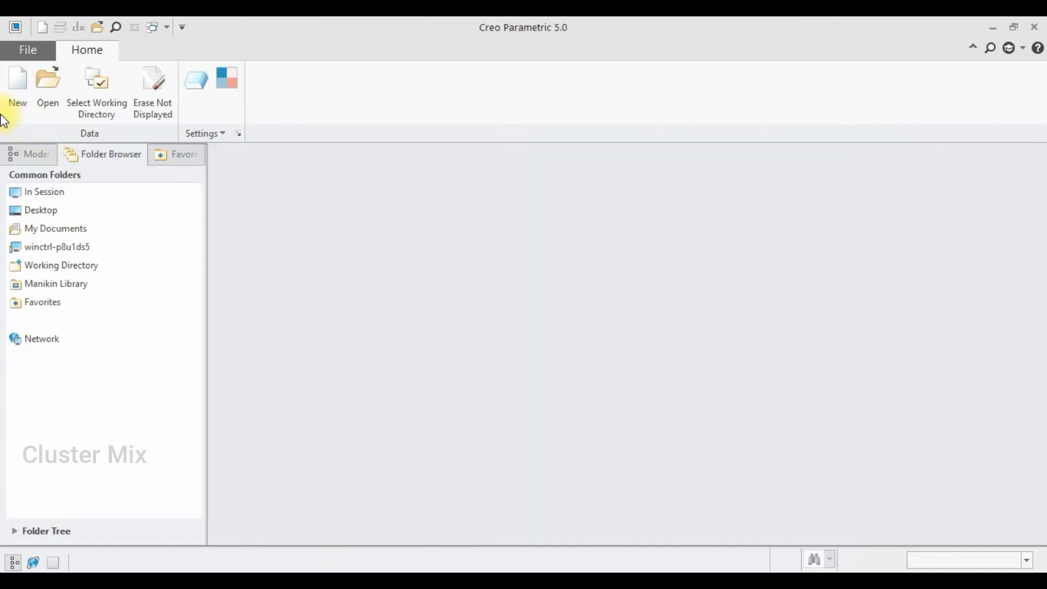
Step: Create a new assembly asm0001 using the mmns_asm_design template instead of the default template
left_click(13, 101)
left_click(402, 269)
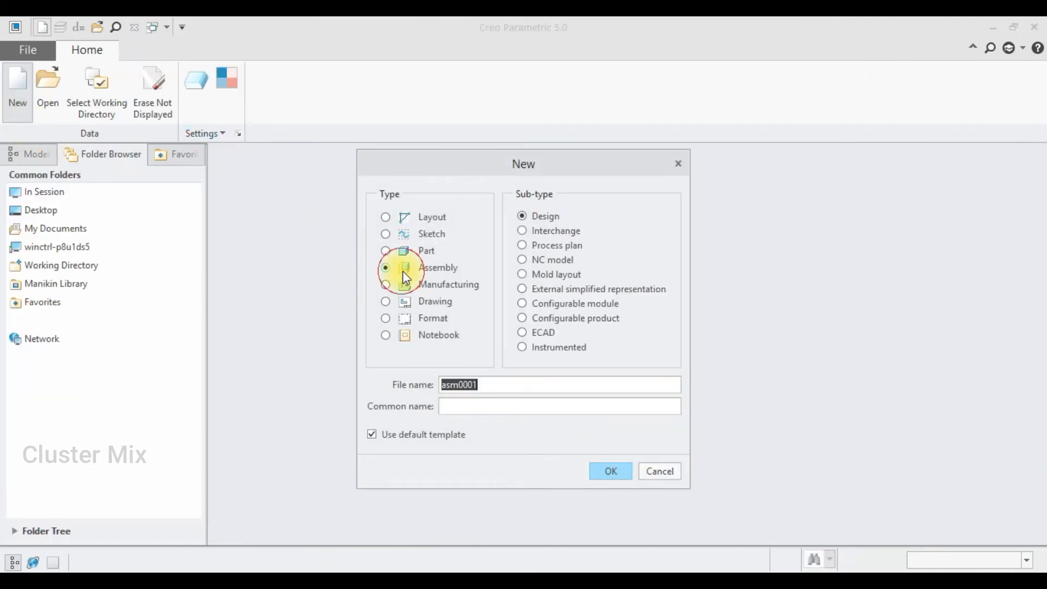
left_click(464, 435)
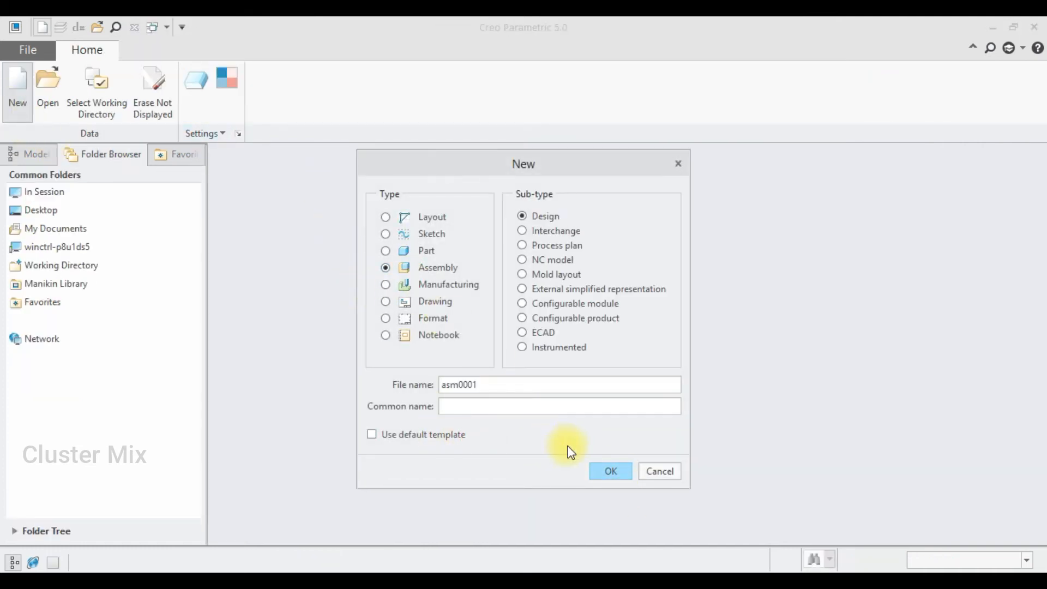
left_click(603, 473)
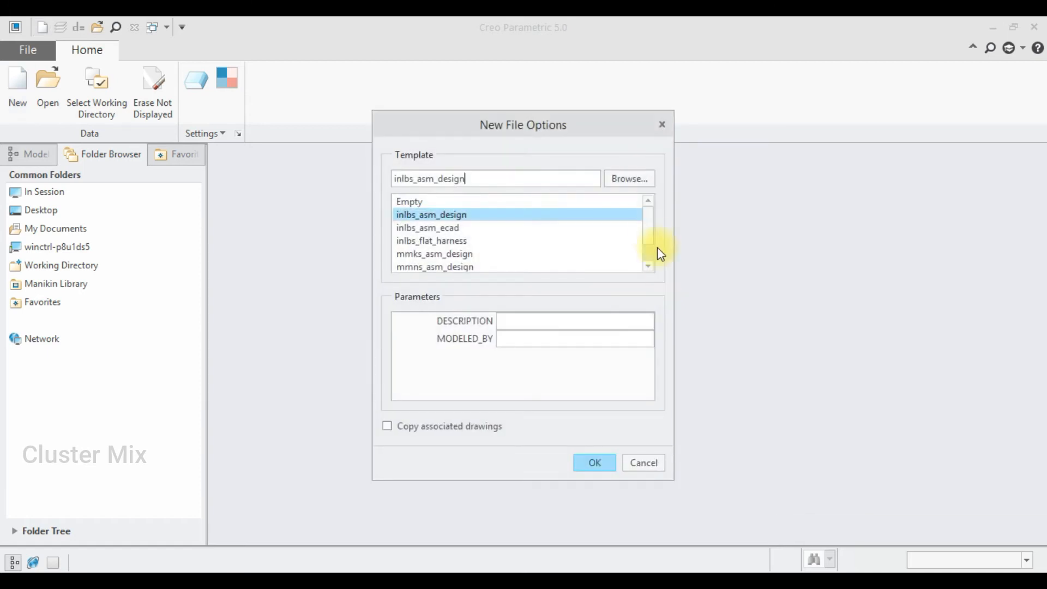
left_click_drag(648, 222, 654, 245)
double_click(436, 241)
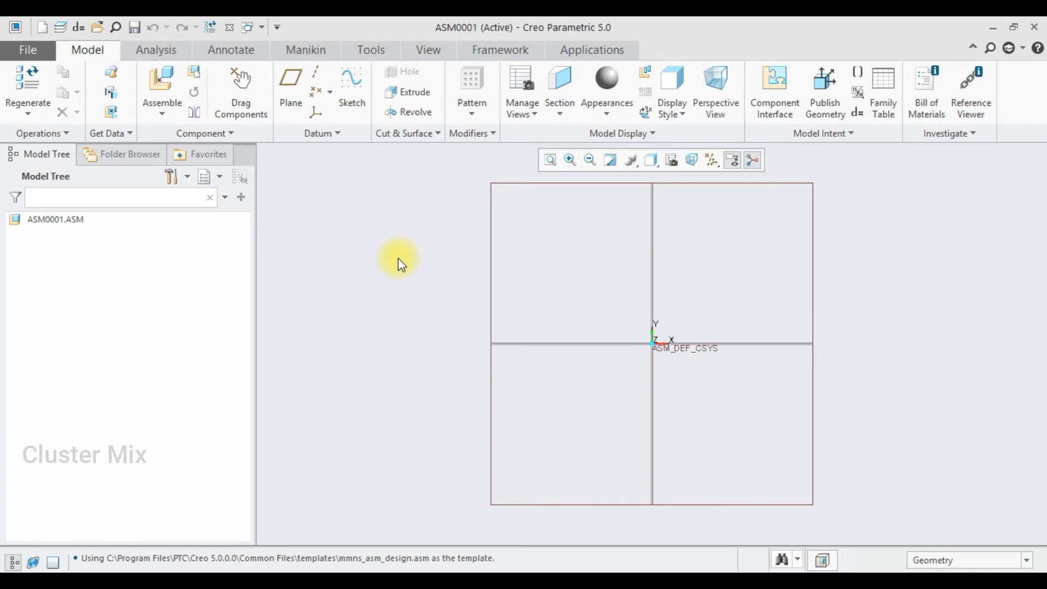
Step: Place chain1.prt in the assembly with the Default constraint
left_click(157, 71)
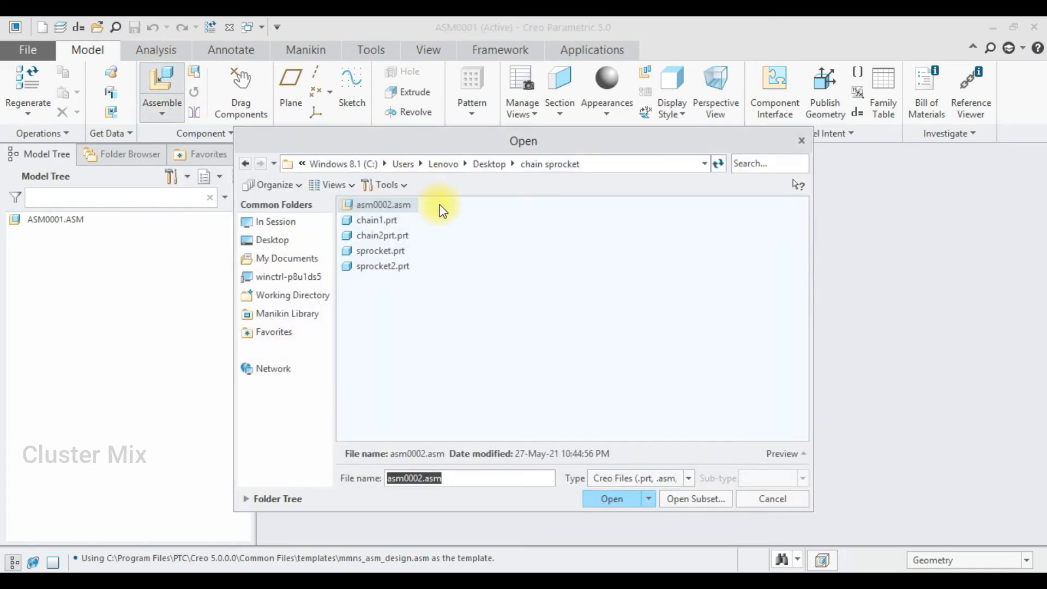
double_click(371, 220)
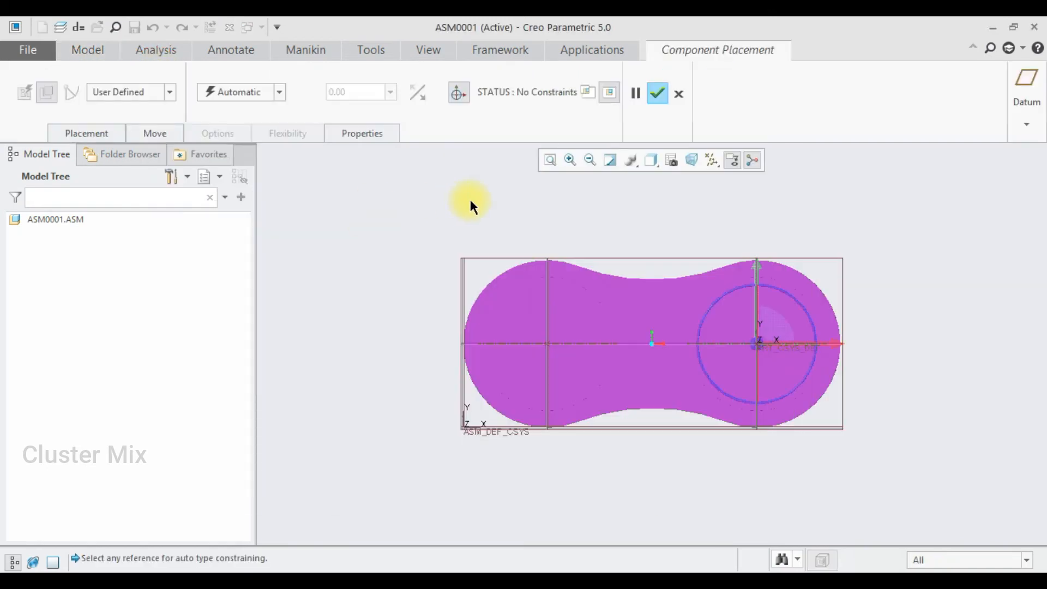
left_click(253, 92)
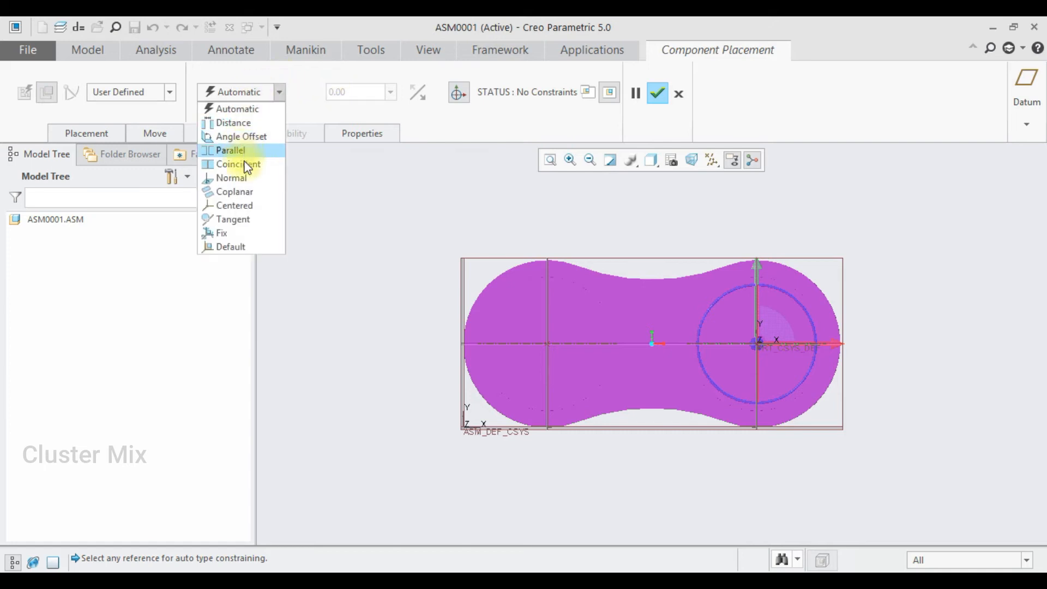
left_click(221, 246)
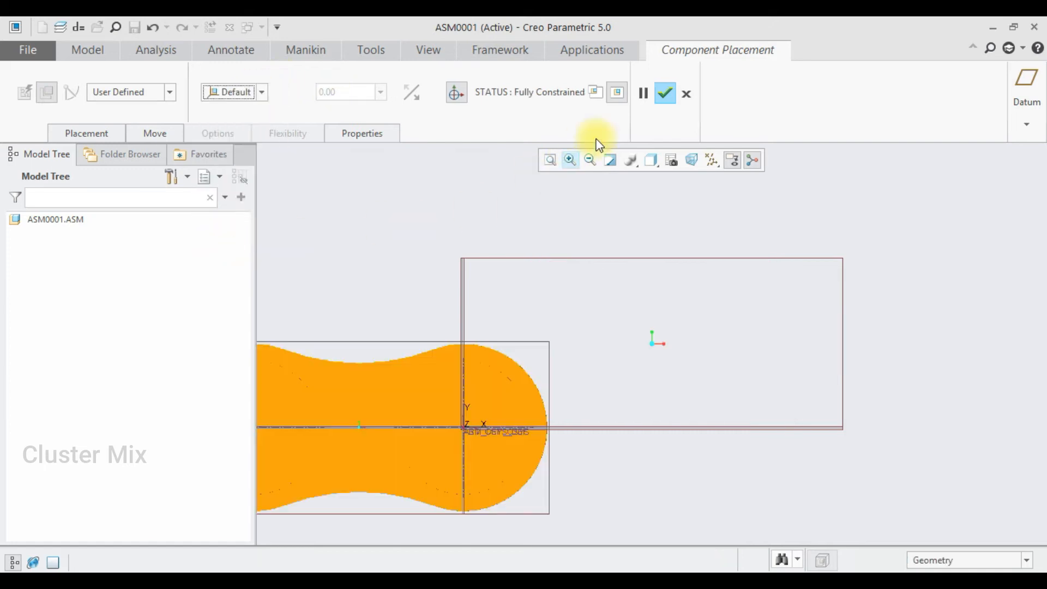
left_click(657, 93)
Step: Bring chain2prt.prt into the assembly without constraining it
middle_click_drag(612, 346, 572, 361)
left_click(163, 101)
left_click(384, 236)
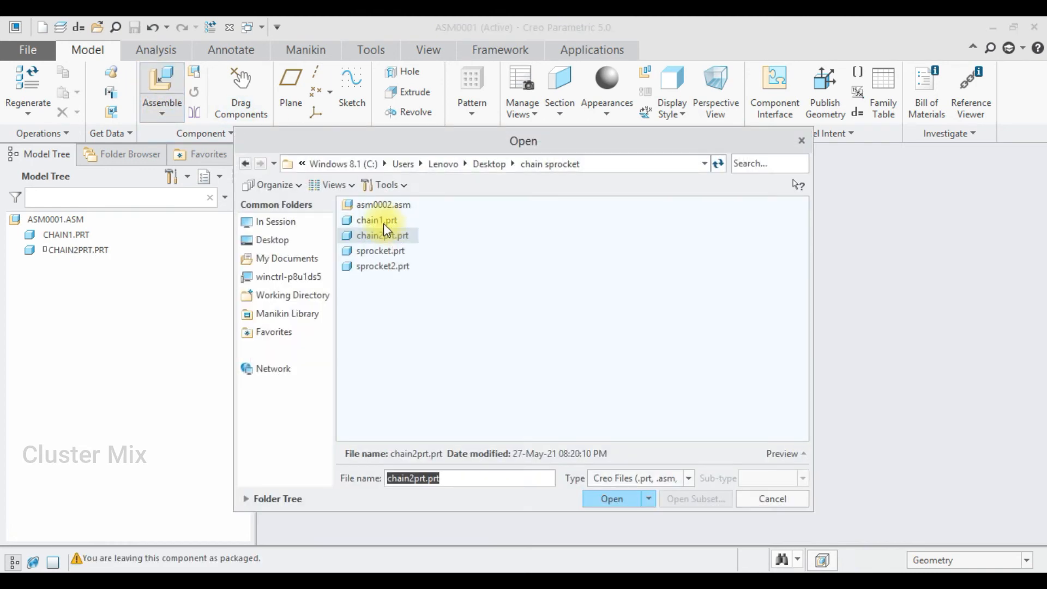
Step: Add a second chain1.prt to the assembly and leave it unconstrained, away from the first link
double_click(385, 225)
scroll(698, 393, "down", 3)
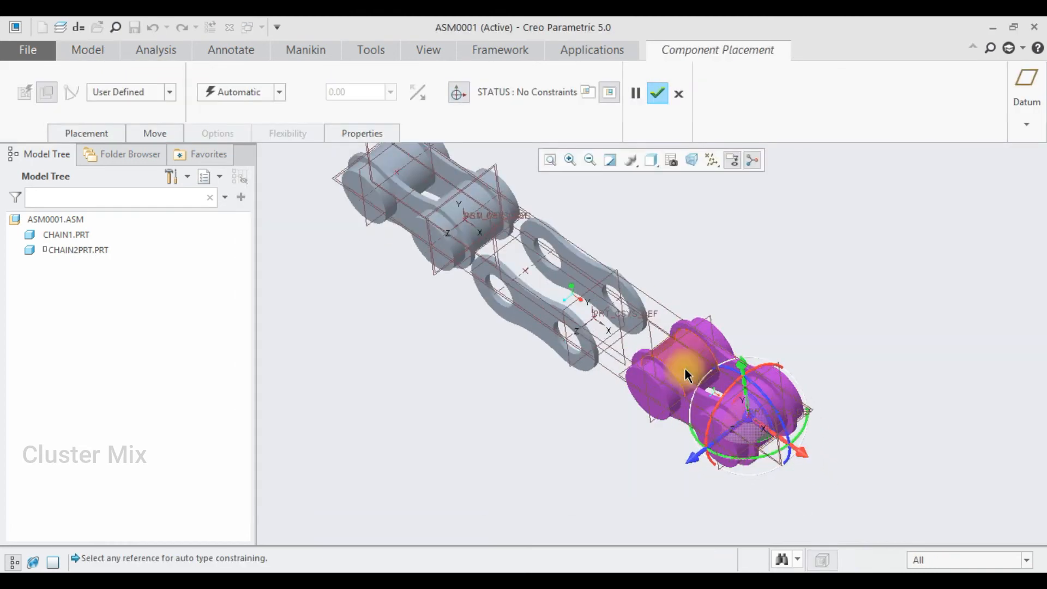
left_click(657, 94)
scroll(489, 378, "up", 3)
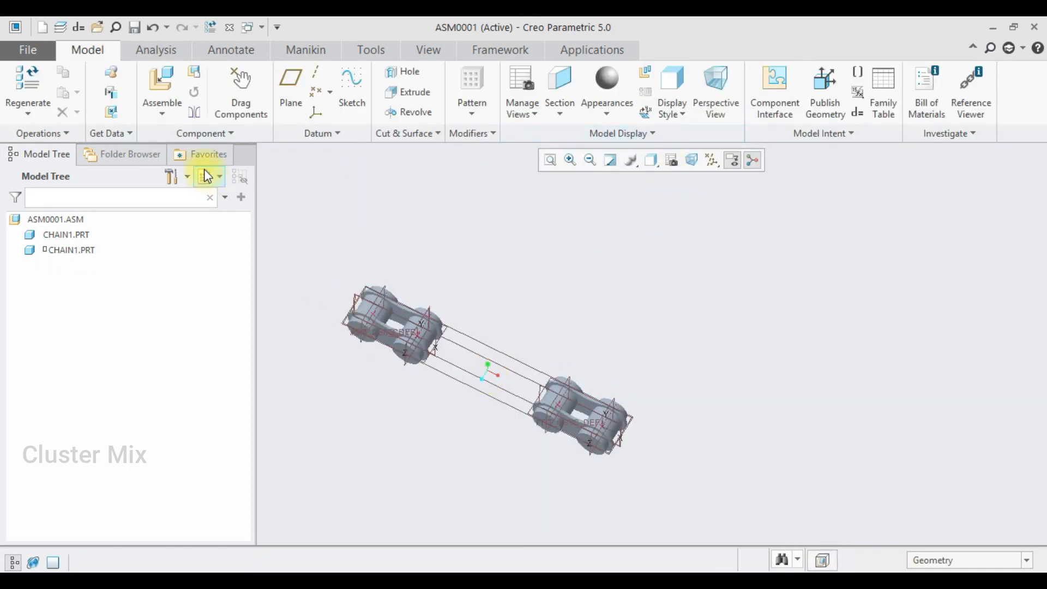
Step: Insert chain2prt.prt with a Cylinder connection aligning one of its hole axes to the nearer end-pin axis of the first chain1 link
left_click(158, 76)
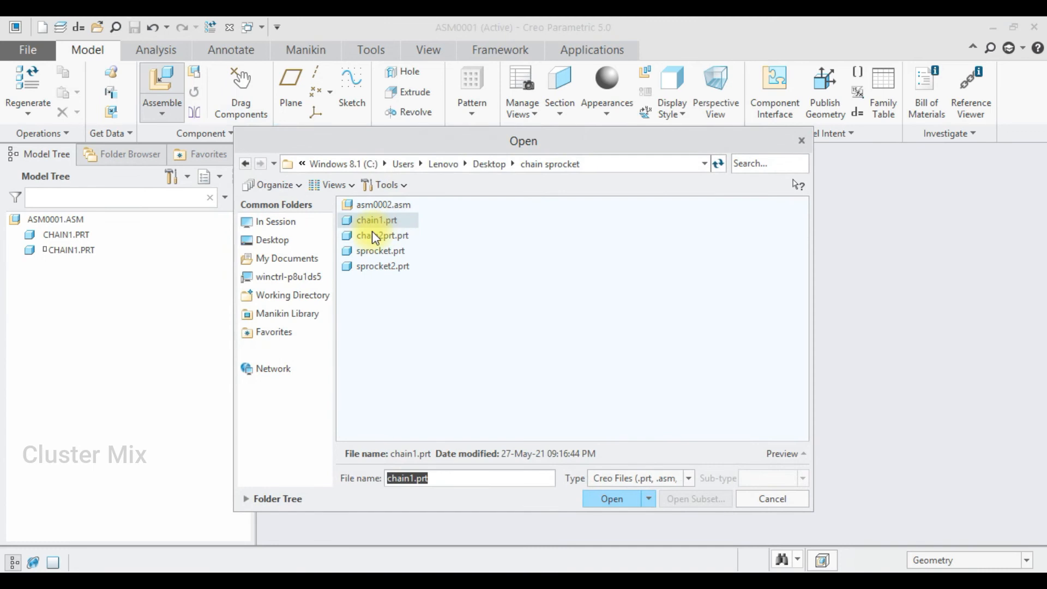
double_click(376, 235)
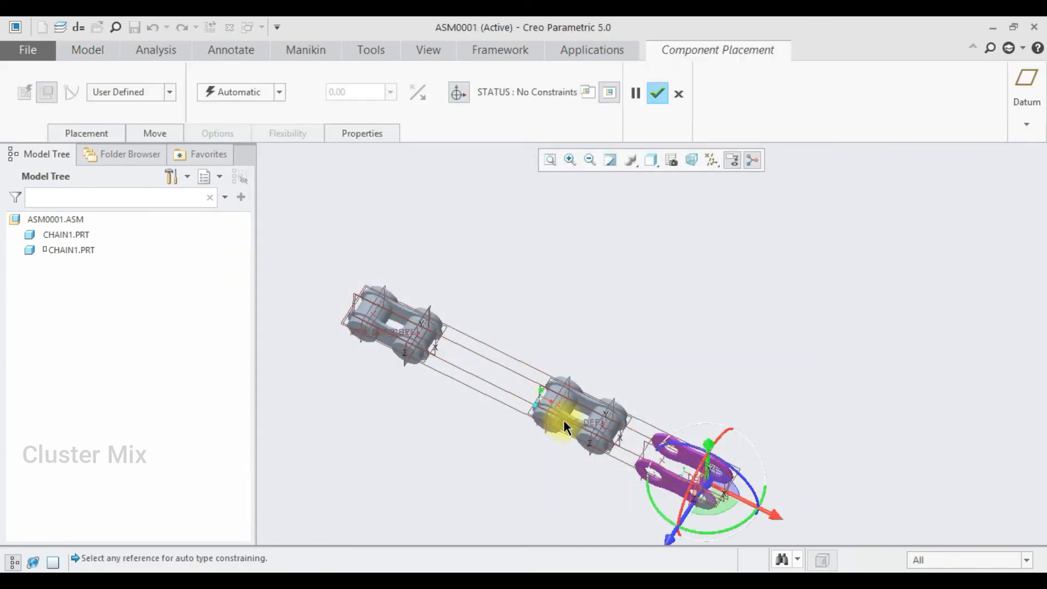
left_click(122, 93)
left_click(121, 164)
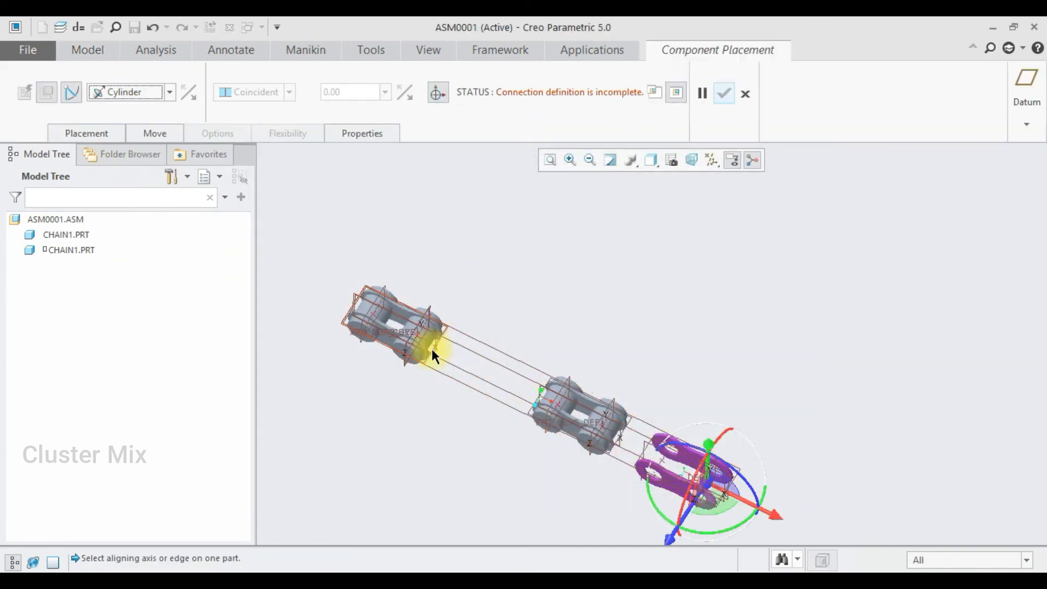
scroll(420, 349, "up", 5)
left_click(392, 317)
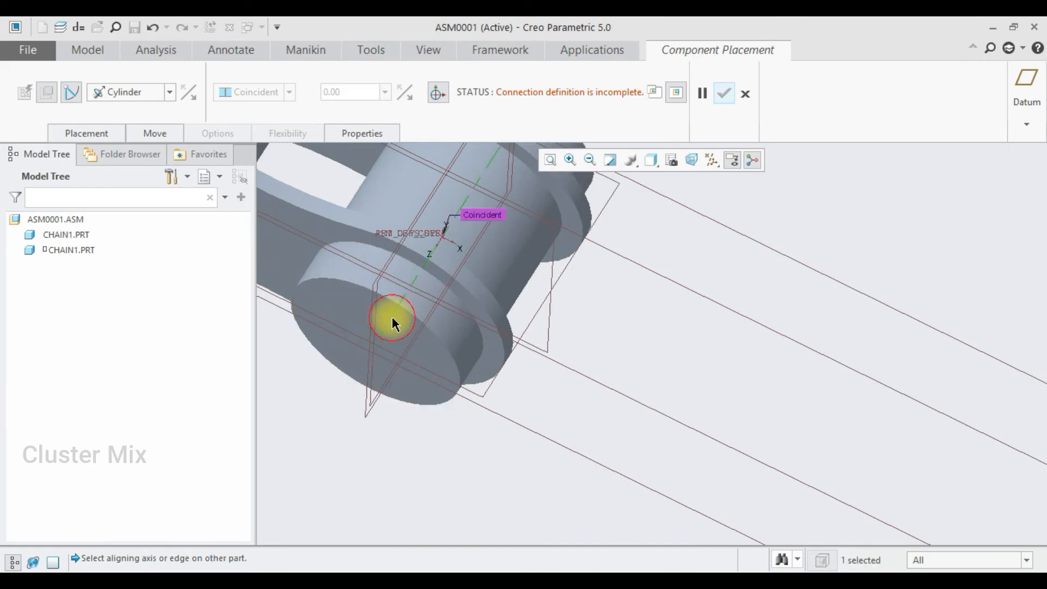
scroll(436, 324, "down", 5)
scroll(701, 436, "up", 4)
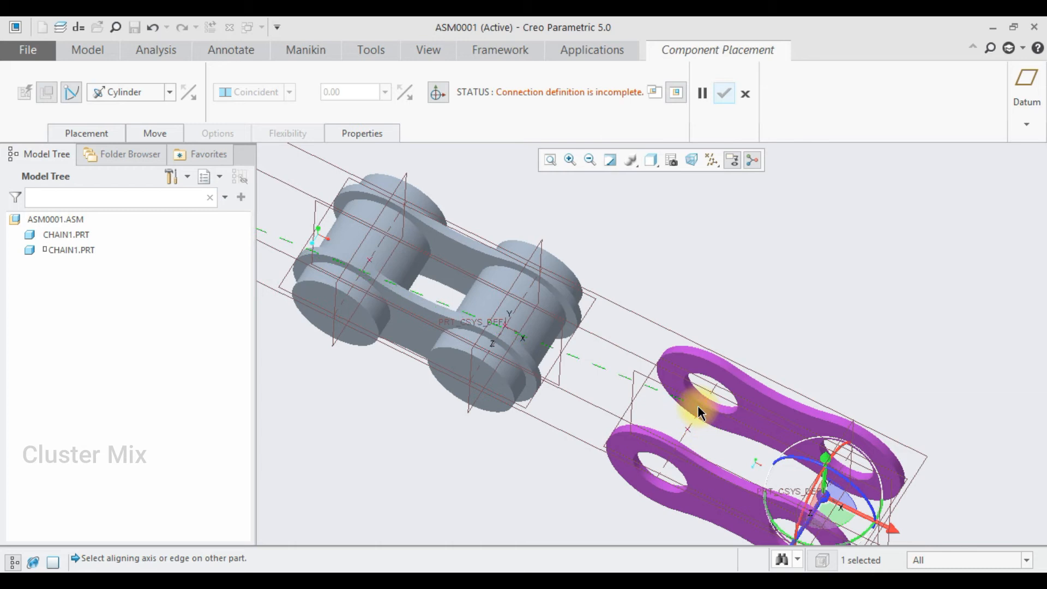
left_click(700, 419)
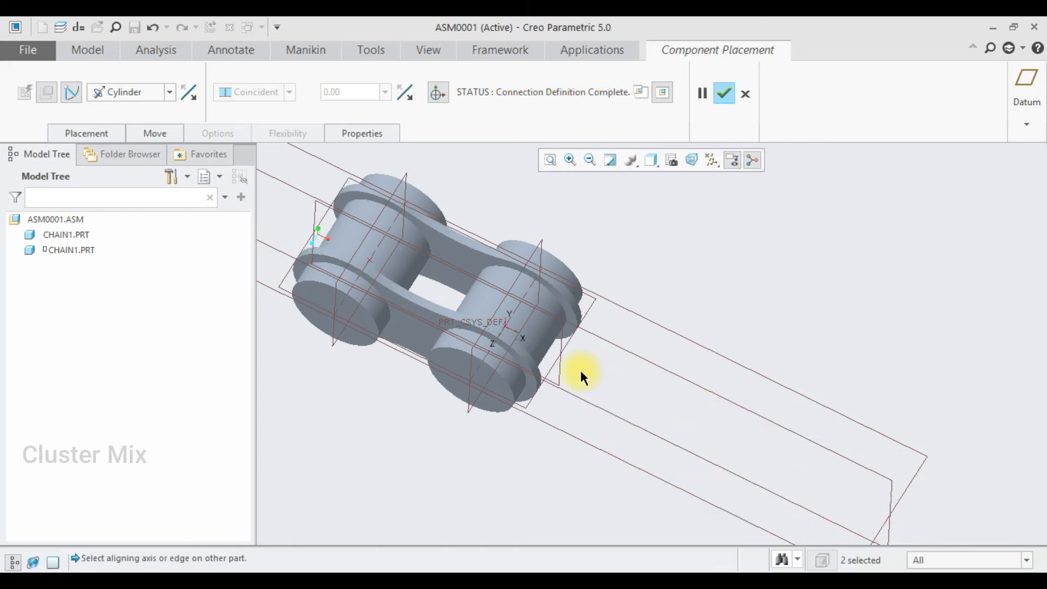
scroll(573, 369, "down", 4)
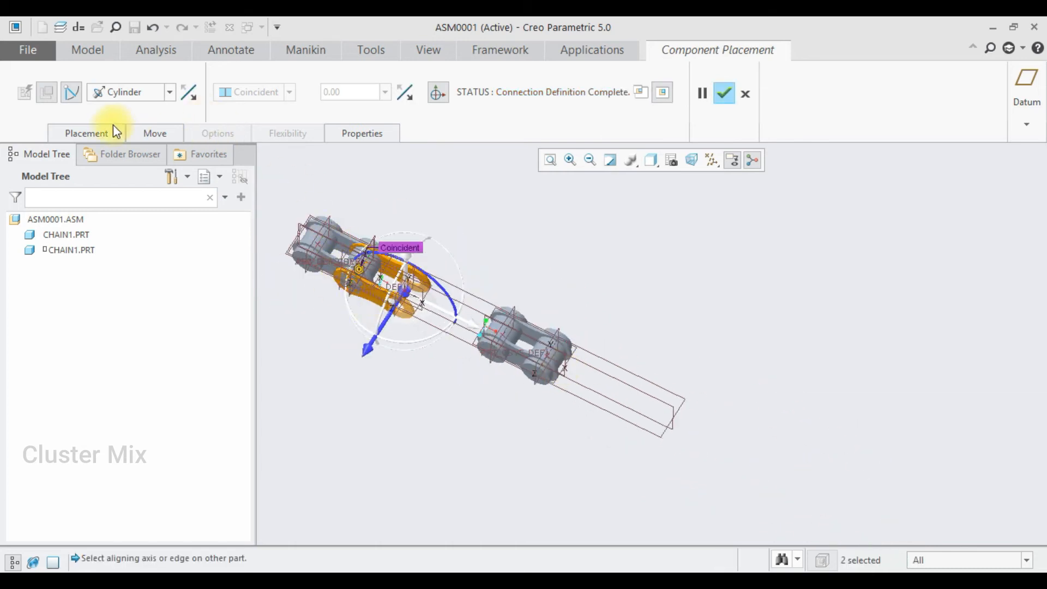
Step: Add a second Cylinder connection aligning chain2prt's free hole axis with the nearer pin axis of the second chain1 link
left_click(87, 133)
left_click(81, 279)
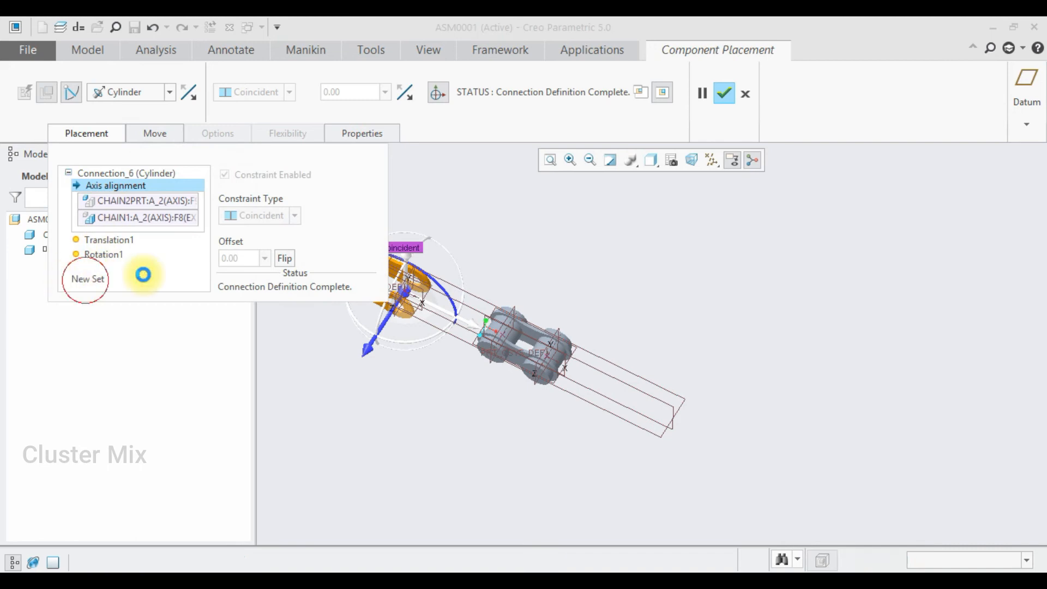
middle_click_drag(515, 352, 418, 300)
scroll(600, 327, "up", 6)
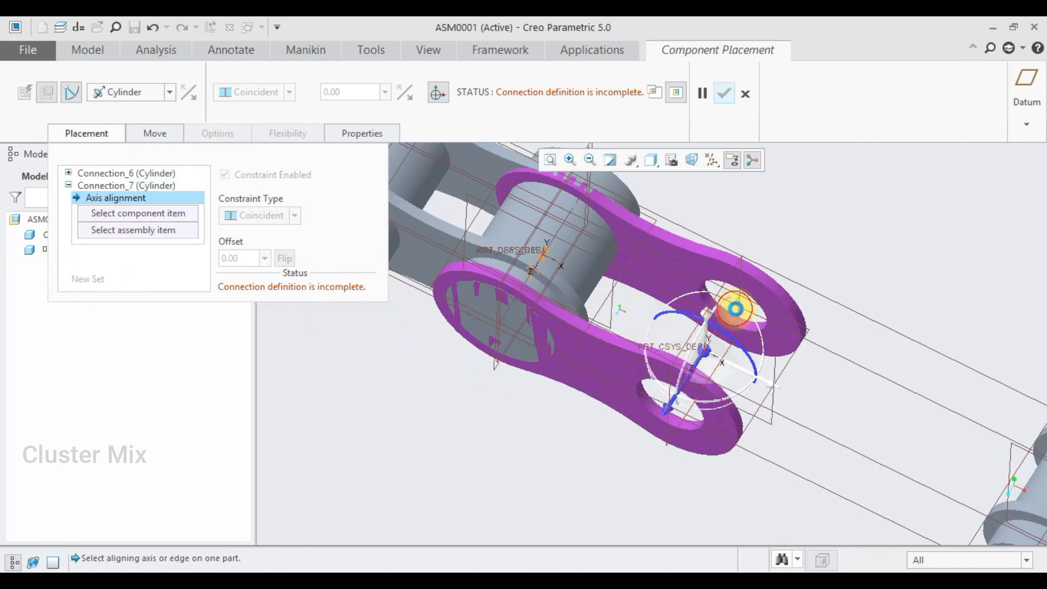
left_click(731, 309)
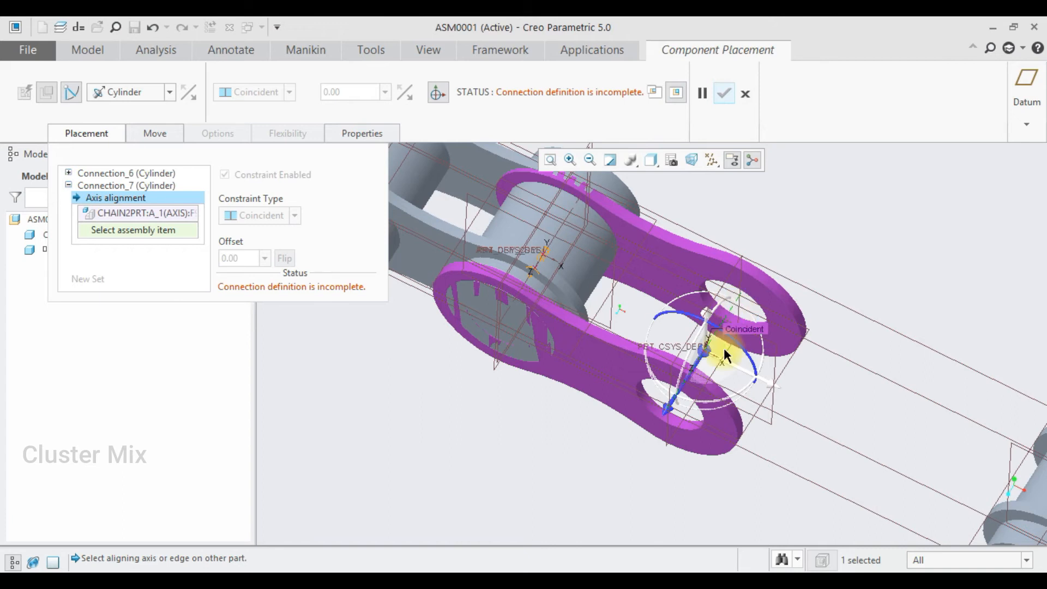
scroll(783, 352, "up", 2)
scroll(797, 360, "down", 3)
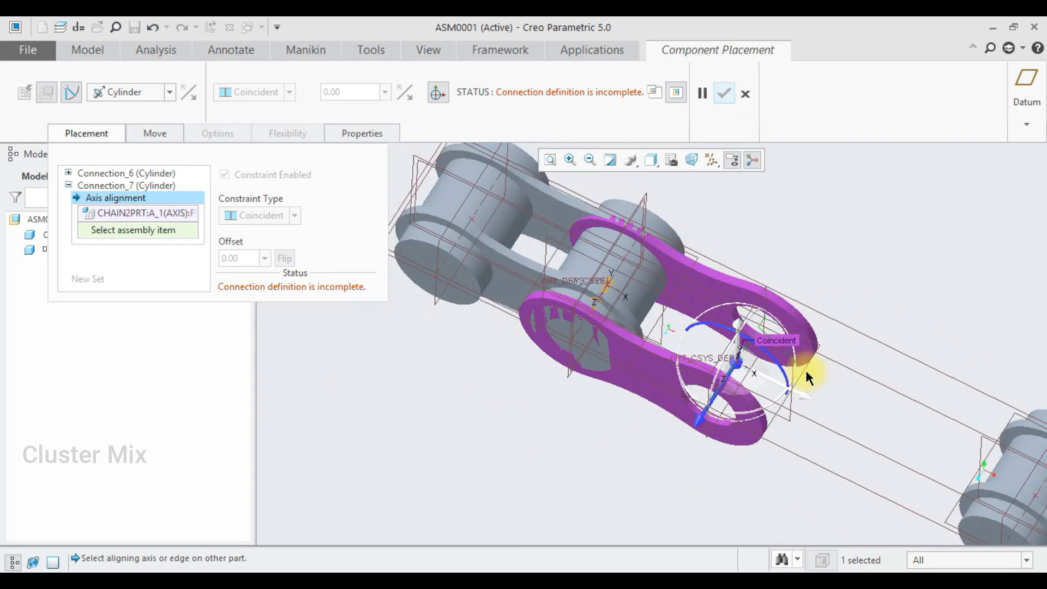
scroll(845, 387, "down", 3)
scroll(964, 424, "up", 4)
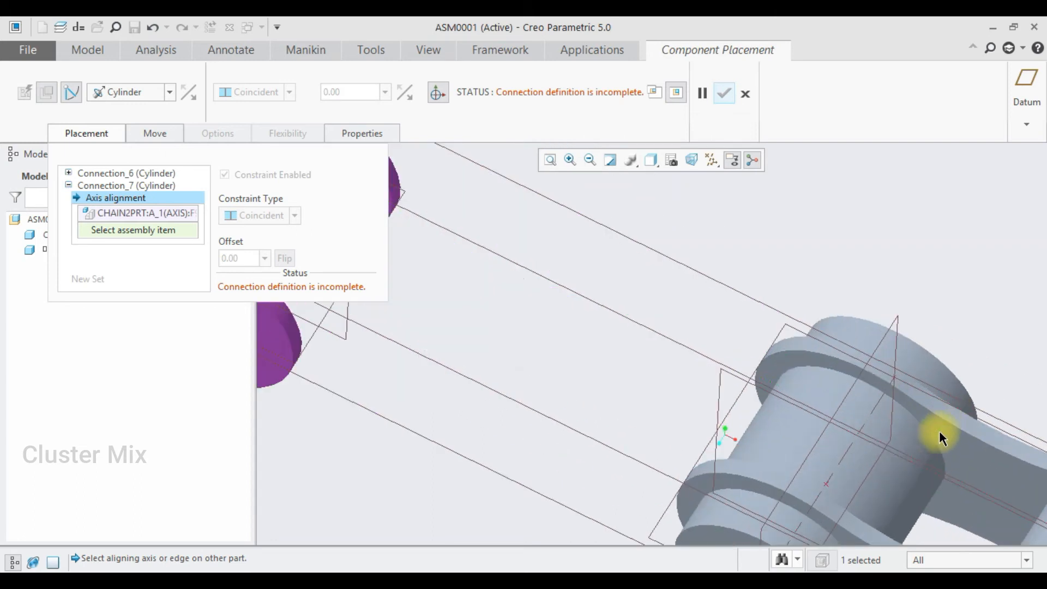
left_click(862, 425)
scroll(859, 429, "down", 3)
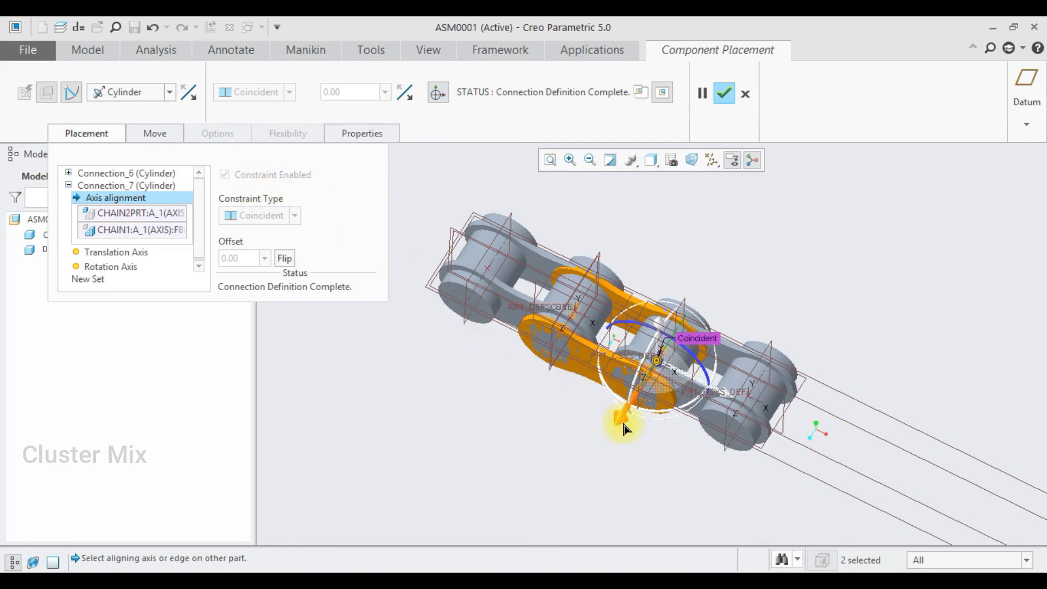
Step: Slide chain2prt outward along the pins and add a Rigid connection making its plate's inner face coincident with the adjacent chain1 plate's outer face
left_click_drag(623, 429, 602, 453)
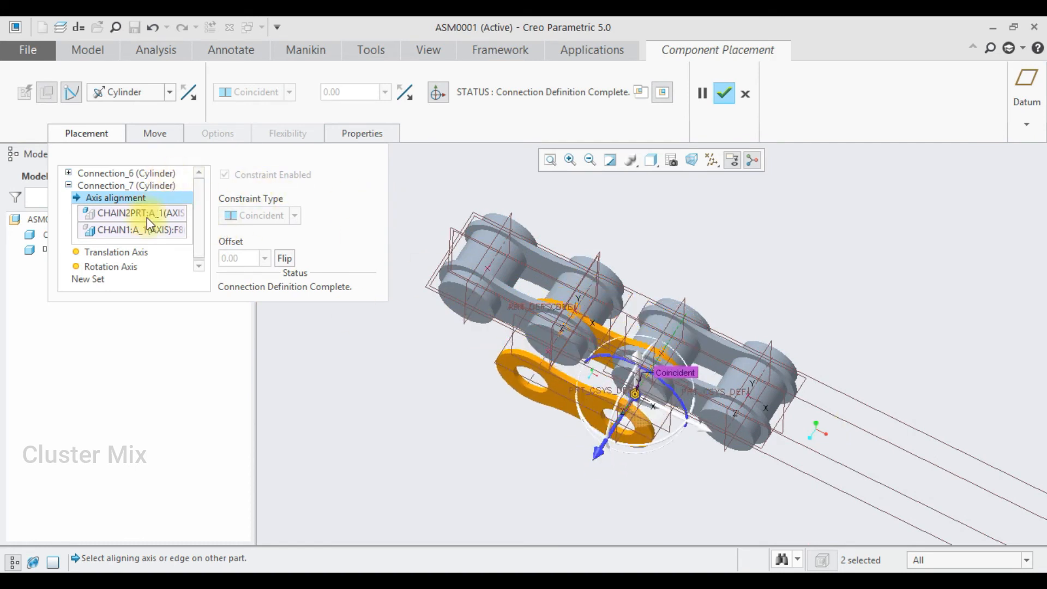
left_click(96, 280)
left_click(109, 92)
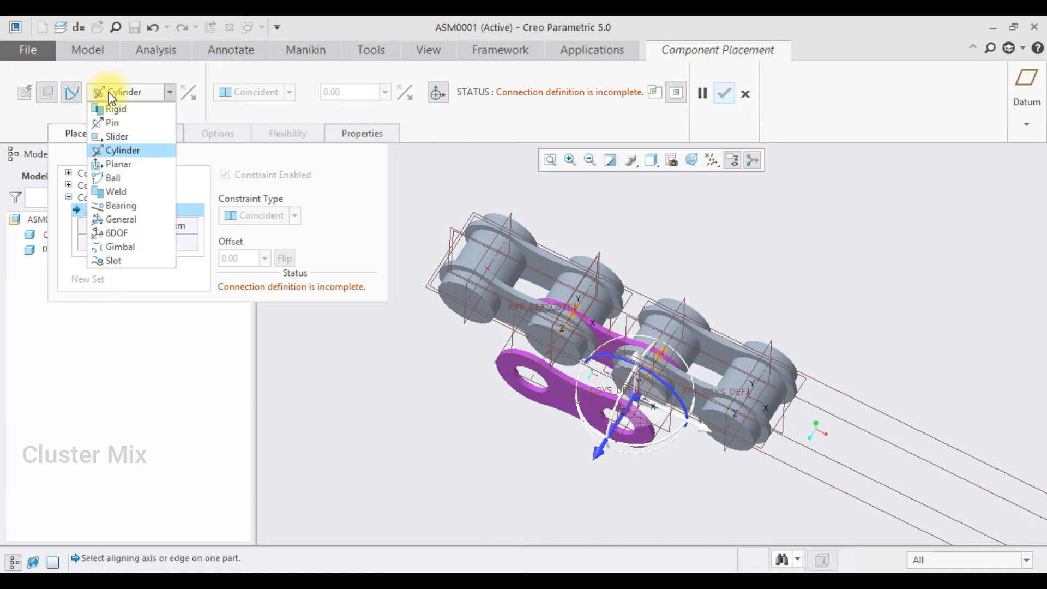
left_click(106, 104)
scroll(654, 417, "up", 3)
middle_click_drag(651, 417, 620, 428)
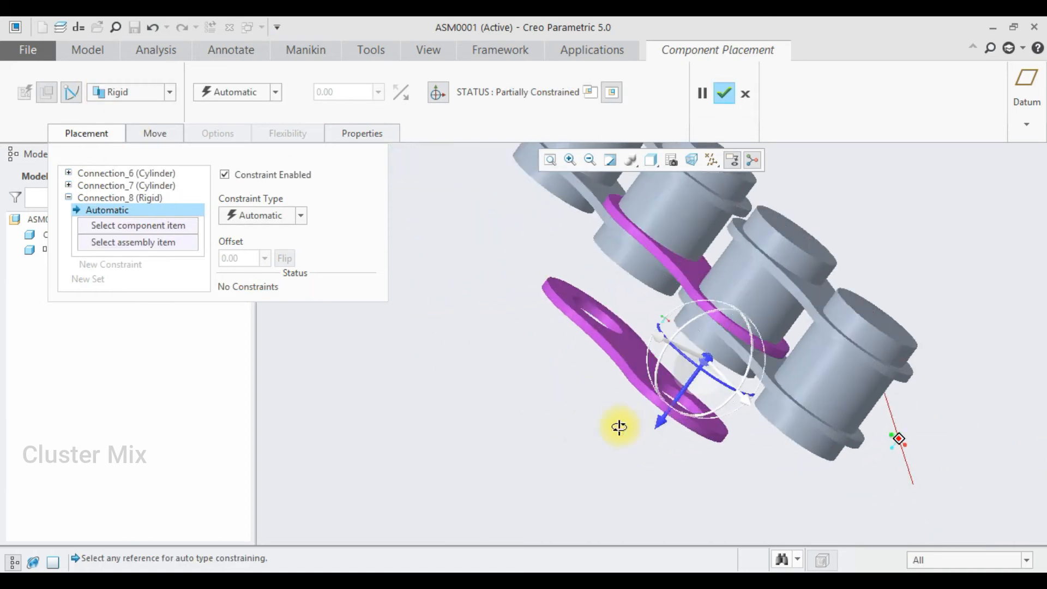
scroll(580, 285, "up", 5)
left_click(557, 296)
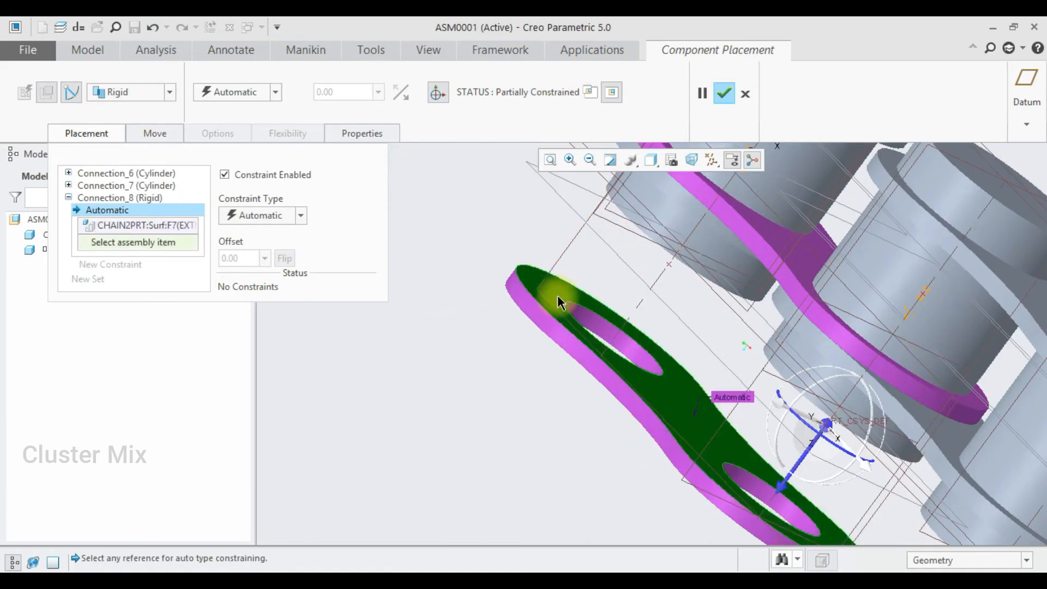
scroll(596, 296, "down", 4)
middle_click_drag(597, 297, 552, 394)
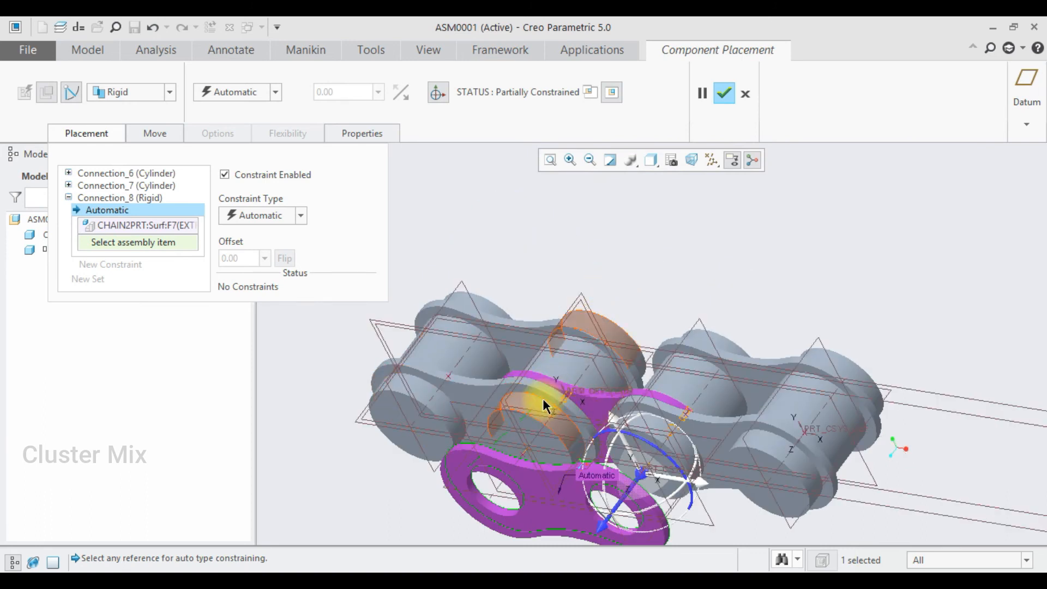
scroll(545, 405, "up", 3)
left_click(456, 391)
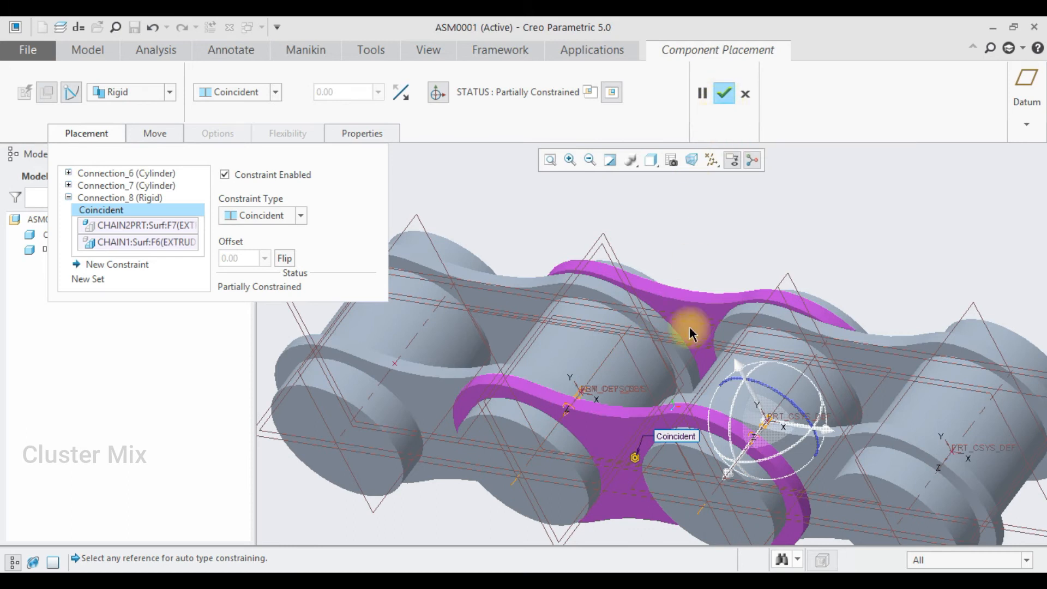
scroll(746, 441, "up", 1)
middle_click(591, 368)
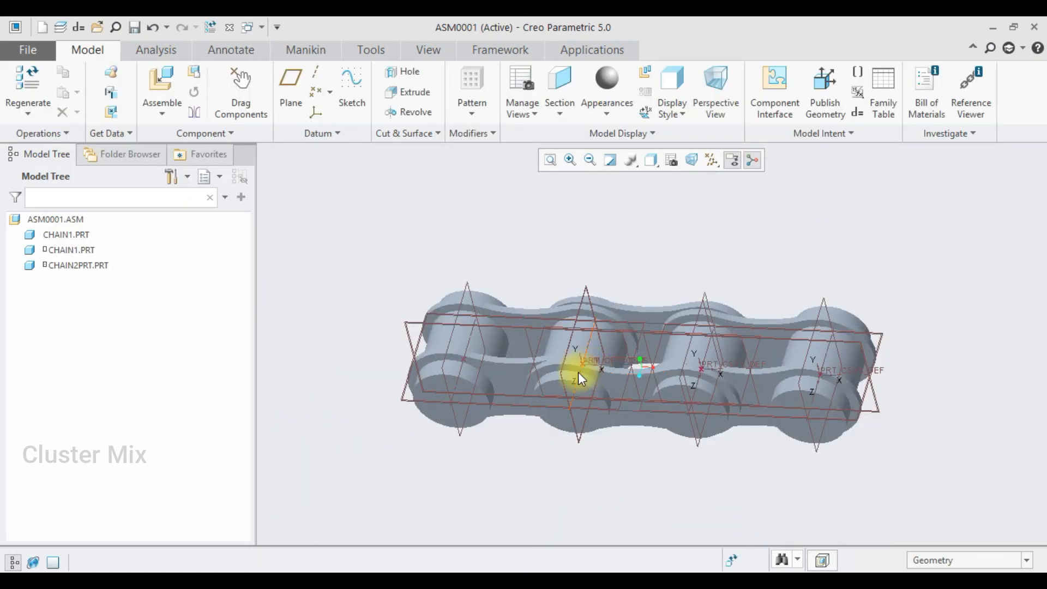
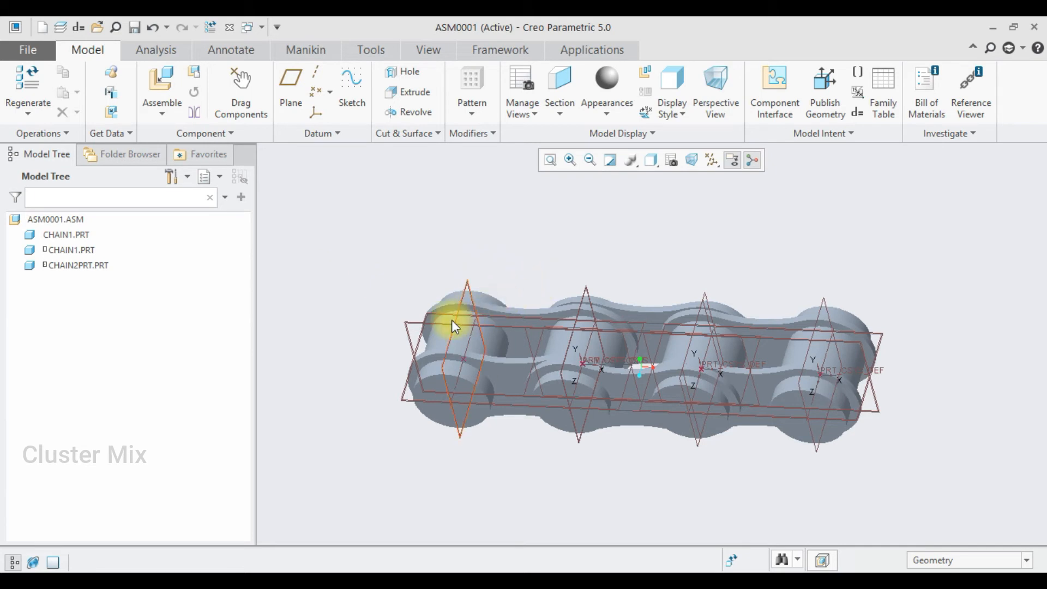
Step: Add a third chain1.prt to the assembly beyond the chain's free end and leave it unconstrained
scroll(452, 320, "up", 3)
scroll(585, 345, "down", 5)
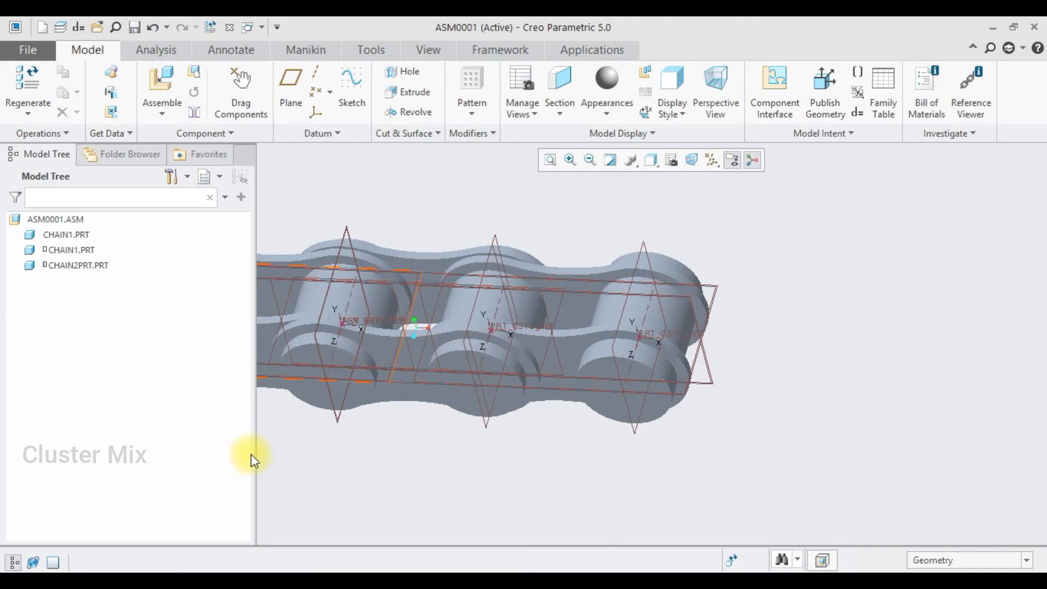
scroll(425, 283, "up", 3)
scroll(469, 289, "down", 2)
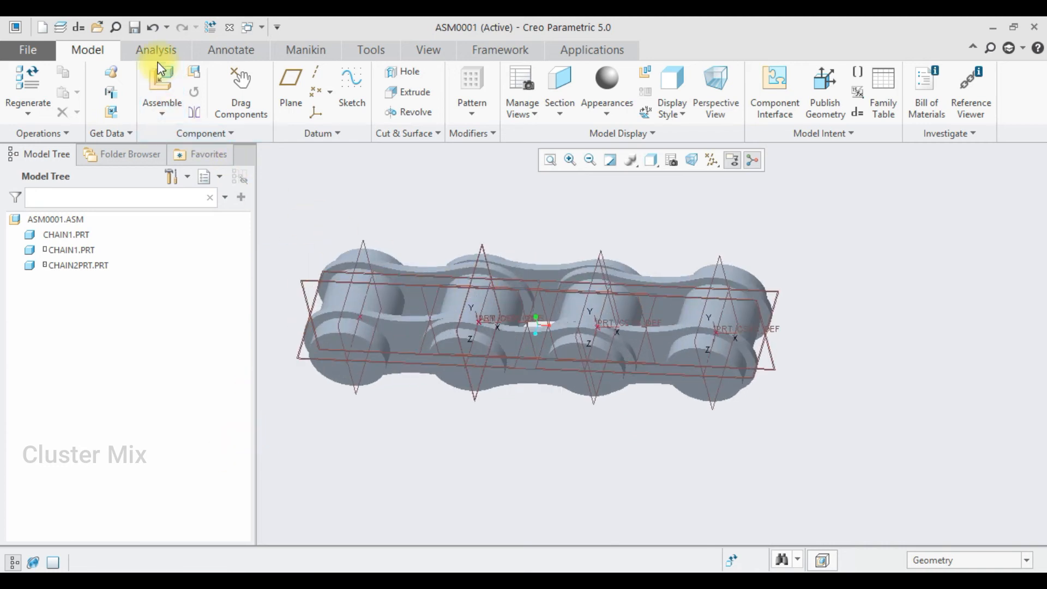
left_click(162, 84)
double_click(373, 222)
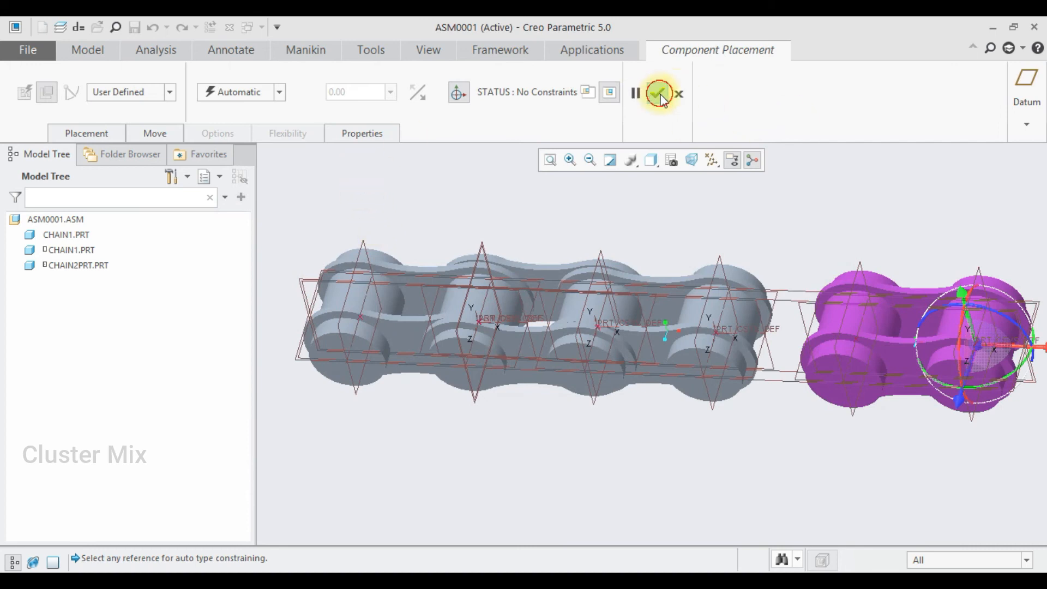
left_click(660, 98)
Step: Insert another chain2prt.prt with a Cylinder connection aligning one hole axis to the second chain1's free pin axis, and slide it outward along the pin
left_click(150, 84)
double_click(364, 235)
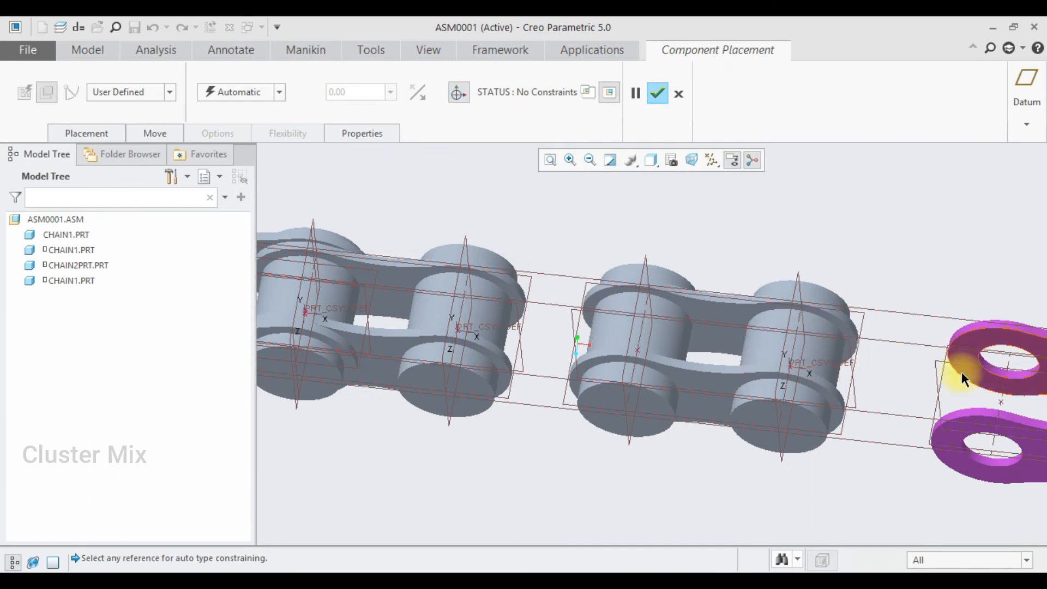
left_click(996, 389)
left_click(159, 94)
left_click(146, 169)
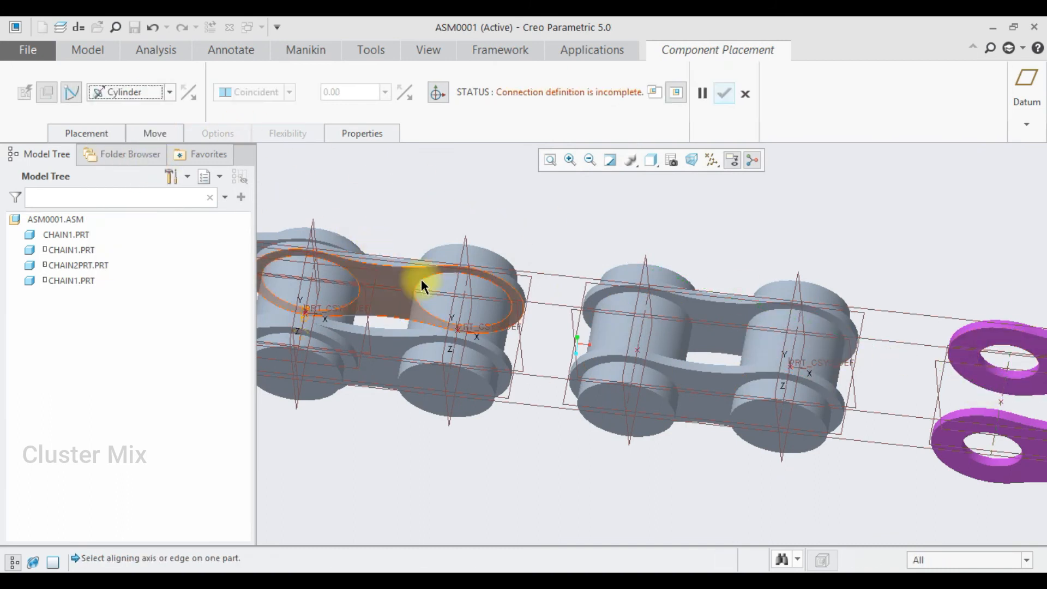
left_click(461, 301)
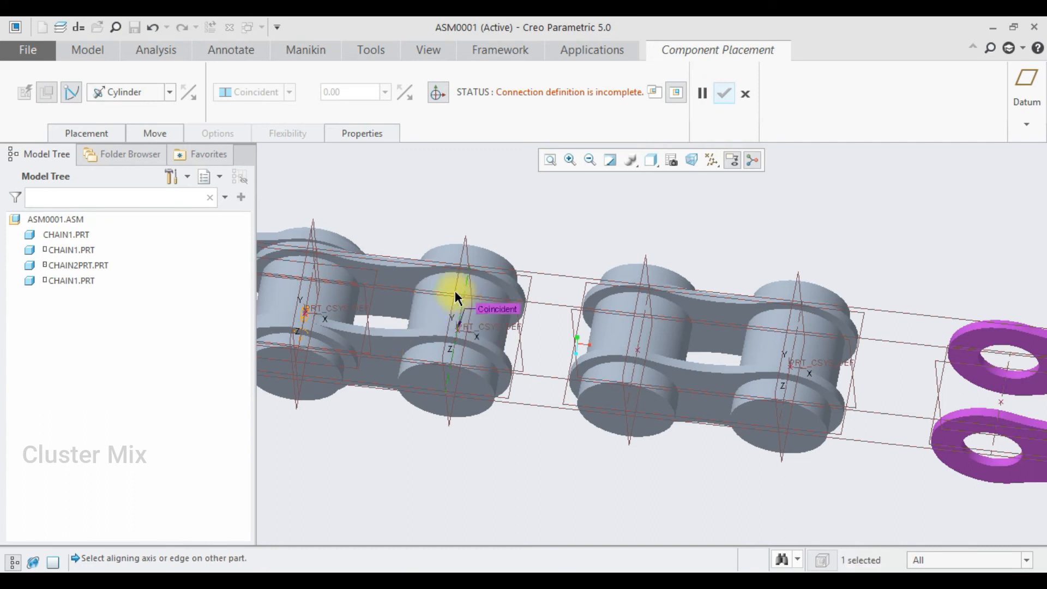
left_click(1001, 396)
left_click_drag(605, 384, 647, 391)
scroll(604, 371, "down", 2)
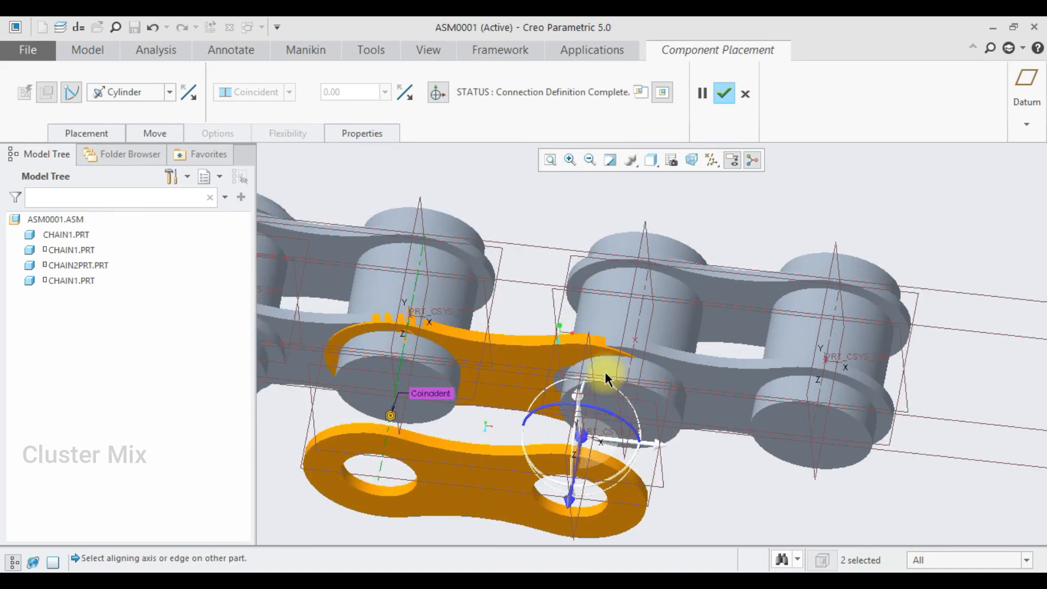
Step: Add a second Cylinder connection aligning the new chain2prt's other hole axis with the nearer pin axis of the third chain1 link
left_click(100, 132)
left_click(87, 280)
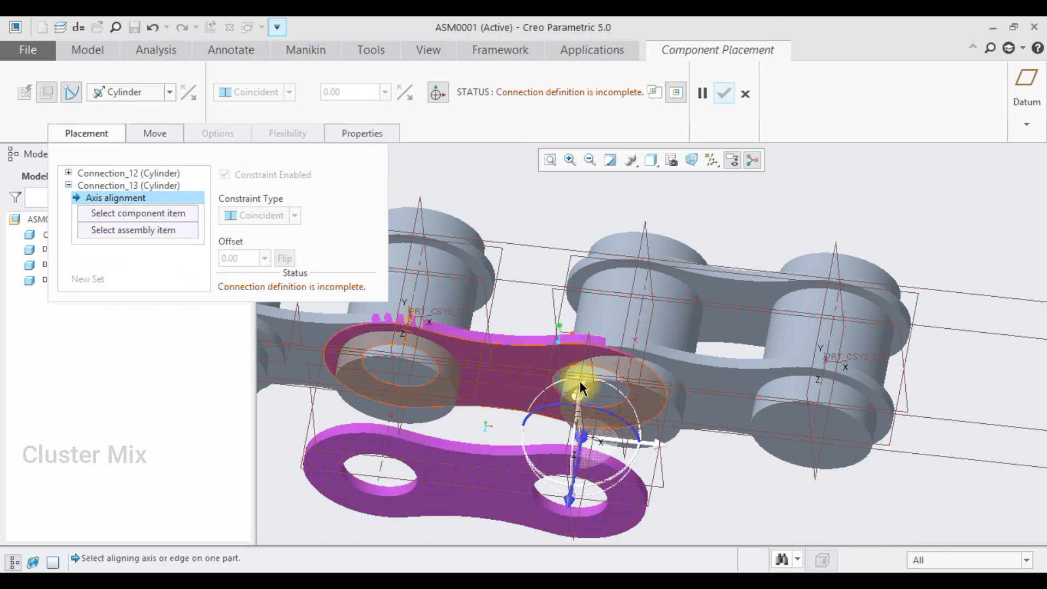
scroll(582, 488, "down", 5)
left_click(567, 488)
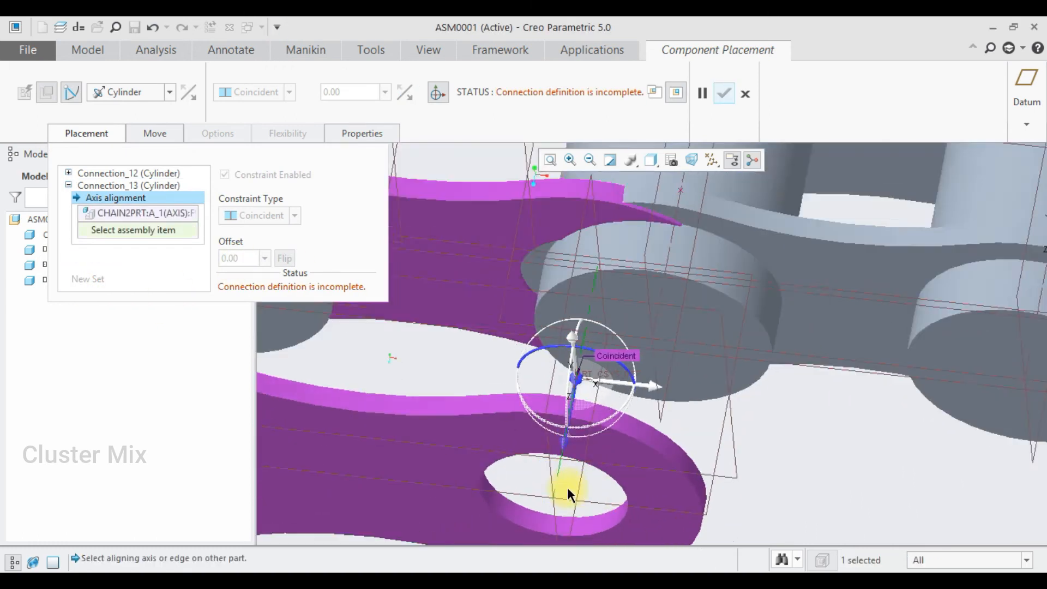
scroll(567, 489, "up", 3)
left_click(635, 333)
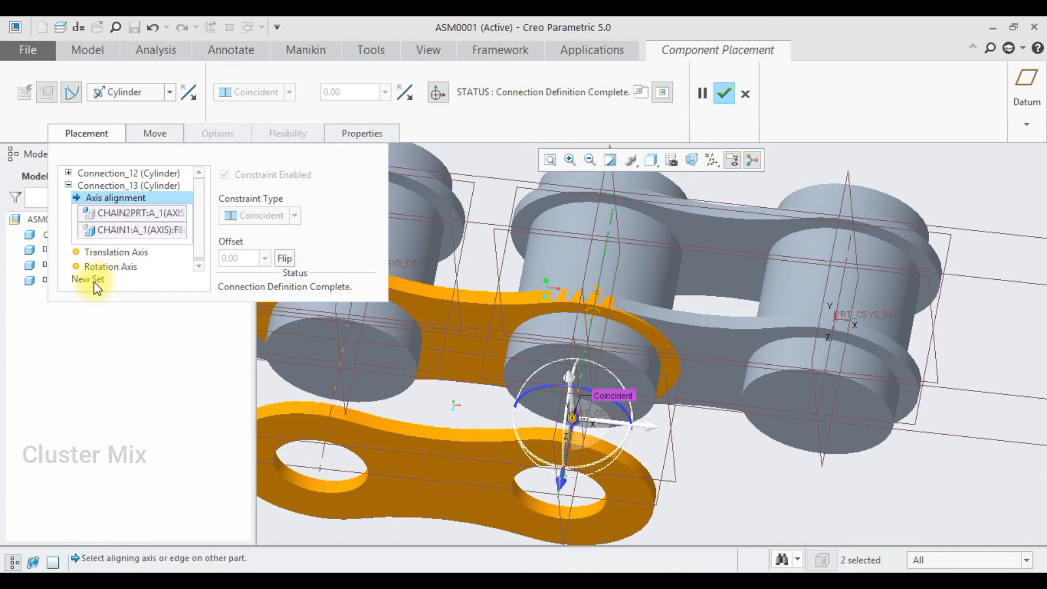
Step: Add a Rigid connection making the new chain2prt's inner plate face coincident with the chain1 plate's outer face, and finish the placement
left_click(93, 281)
left_click(129, 92)
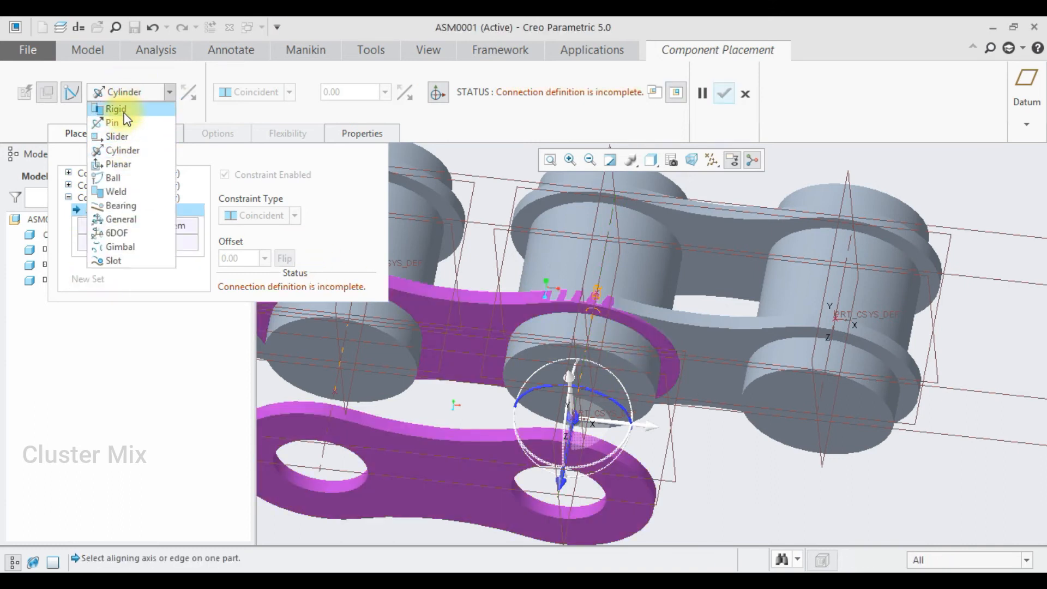
left_click(125, 111)
middle_click_drag(519, 328, 430, 322)
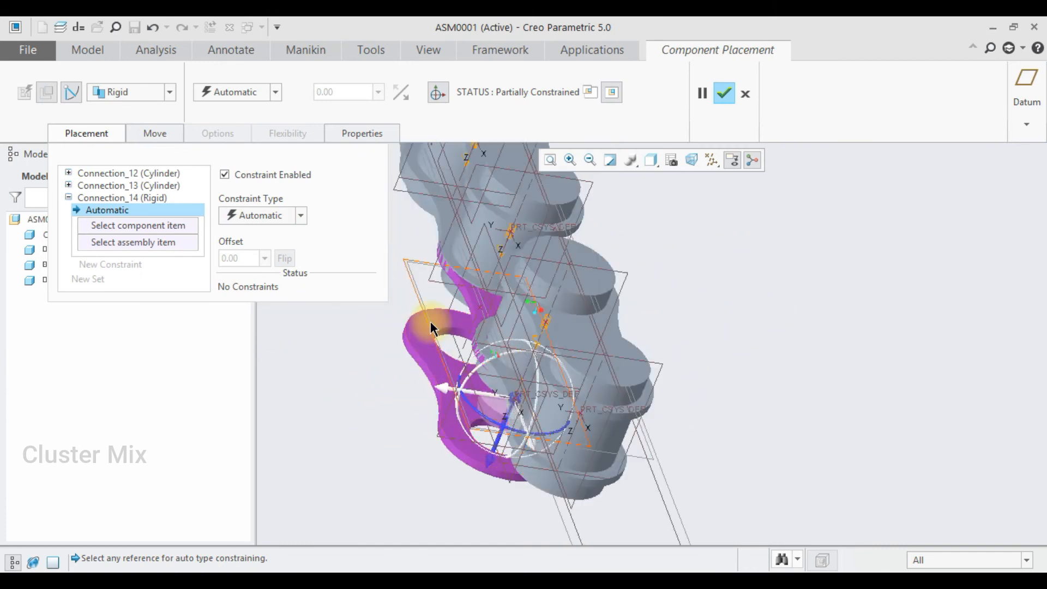
left_click(421, 331)
middle_click_drag(533, 300, 555, 281)
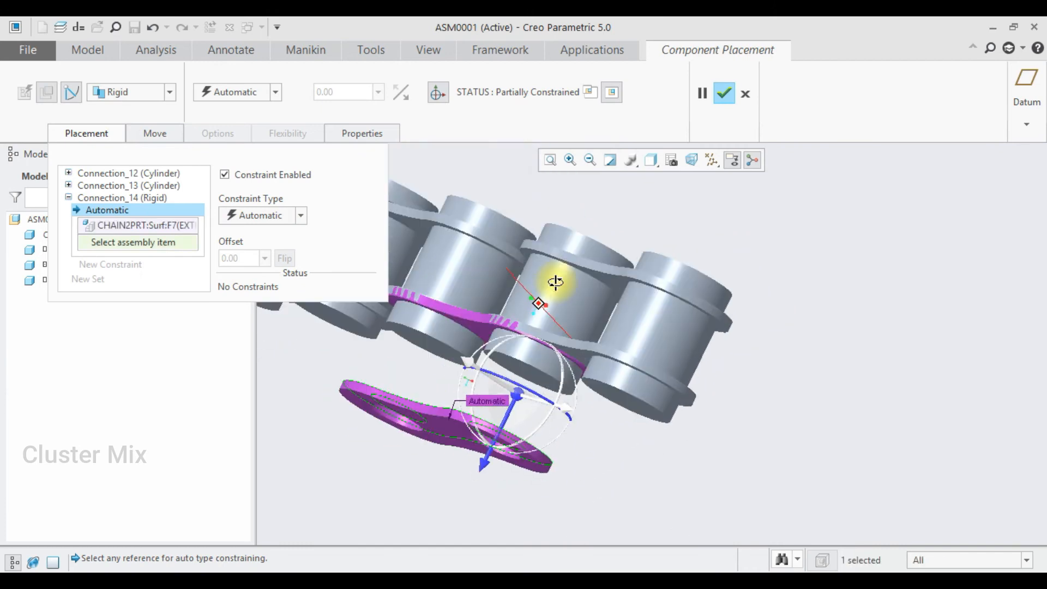
scroll(443, 312, "down", 3)
middle_click_drag(510, 328, 528, 294)
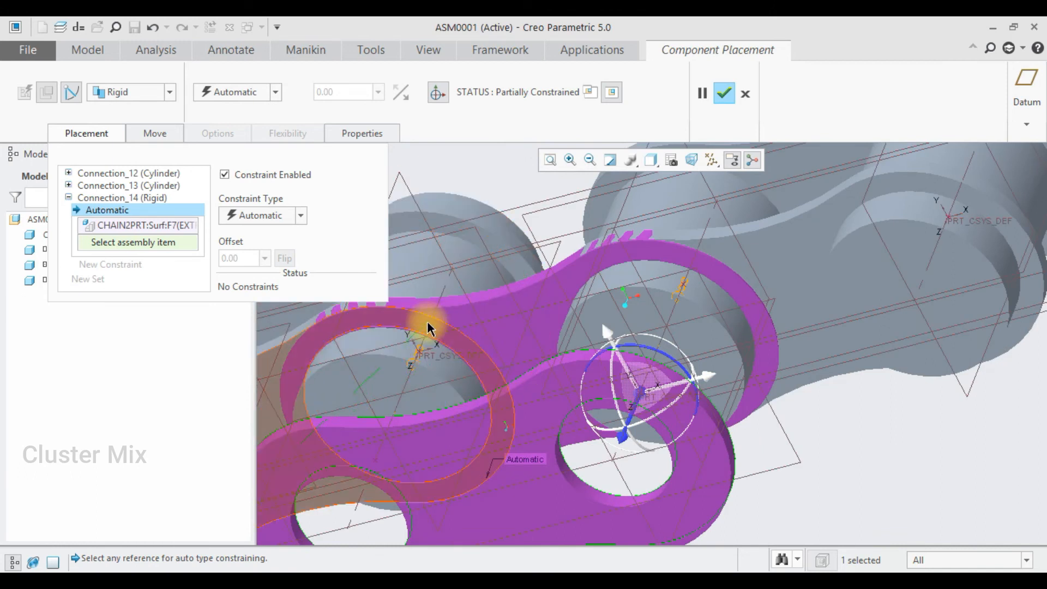
left_click(427, 326)
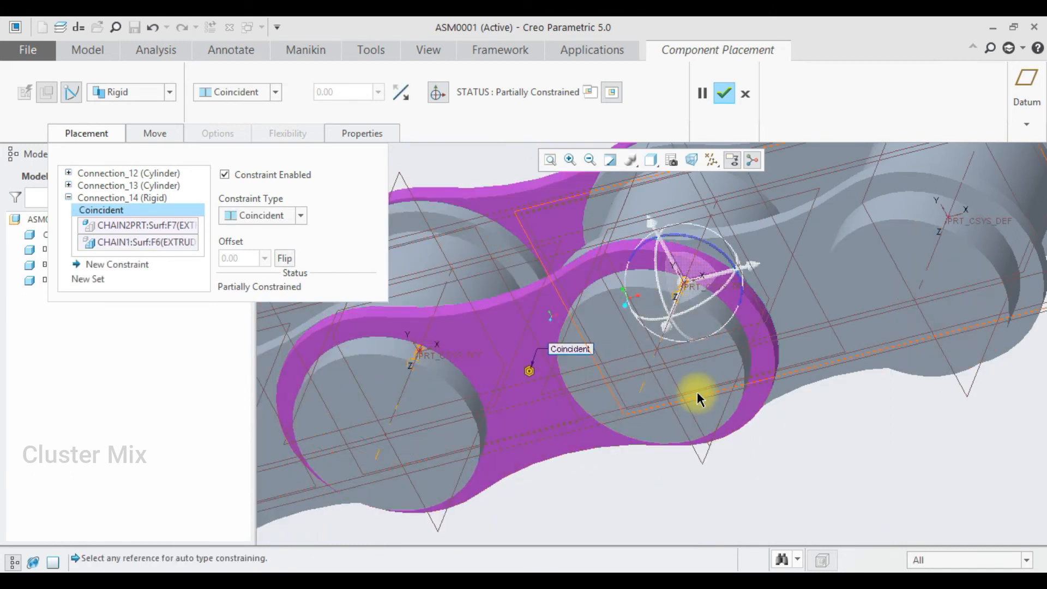
scroll(697, 392, "up", 3)
middle_click_drag(698, 391, 669, 423)
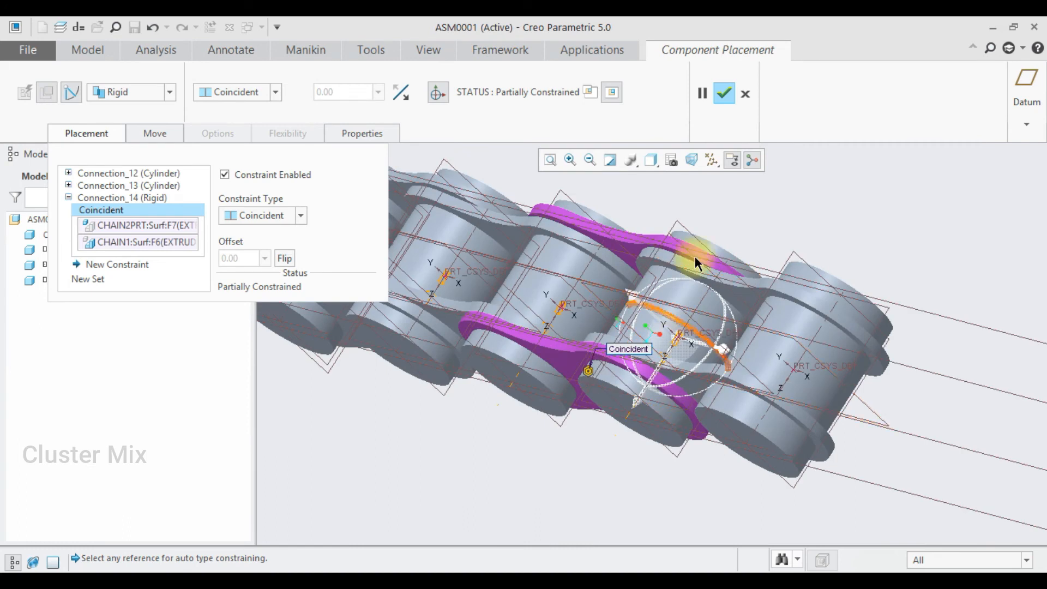
left_click(724, 94)
Step: Save a copy of the chain assembly as subaasembly in the chain sprocket folder on the Desktop
scroll(741, 376, "up", 3)
mouse_move(737, 397)
middle_mouse_down()
mouse_move(748, 356)
mouse_move(712, 323)
mouse_move(680, 361)
mouse_move(726, 386)
middle_mouse_up()
scroll(748, 355, "down", 5)
key("ctrl+d")
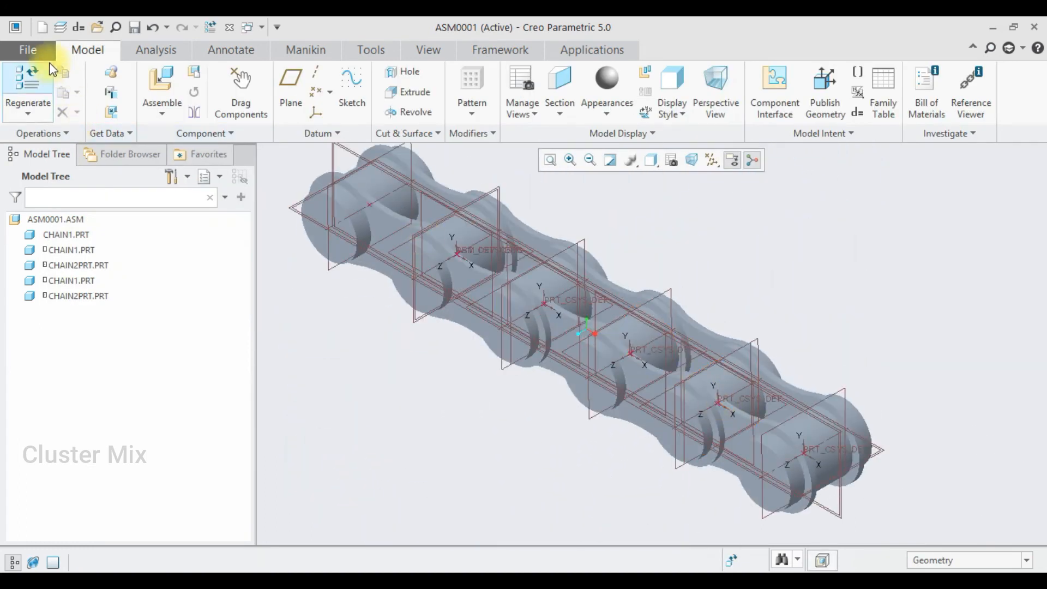
left_click(42, 50)
mouse_move(44, 164)
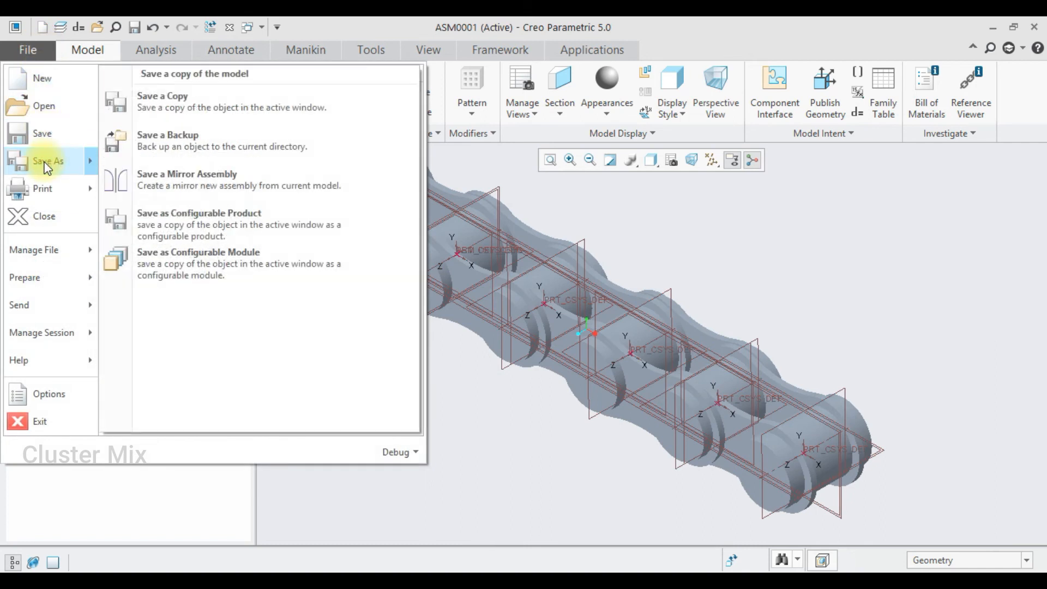
left_click(163, 100)
left_click(273, 172)
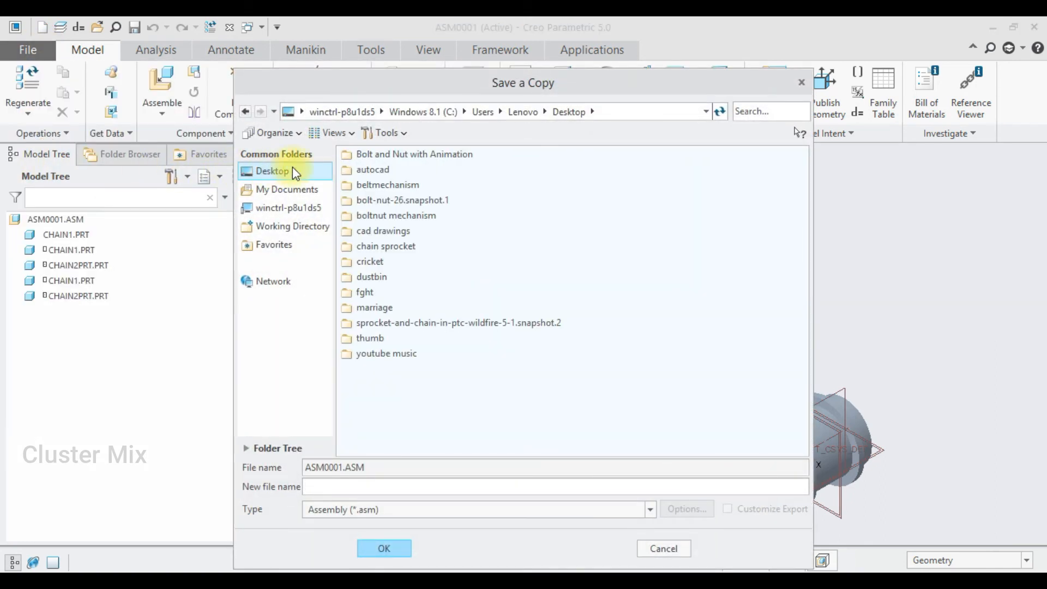
double_click(386, 247)
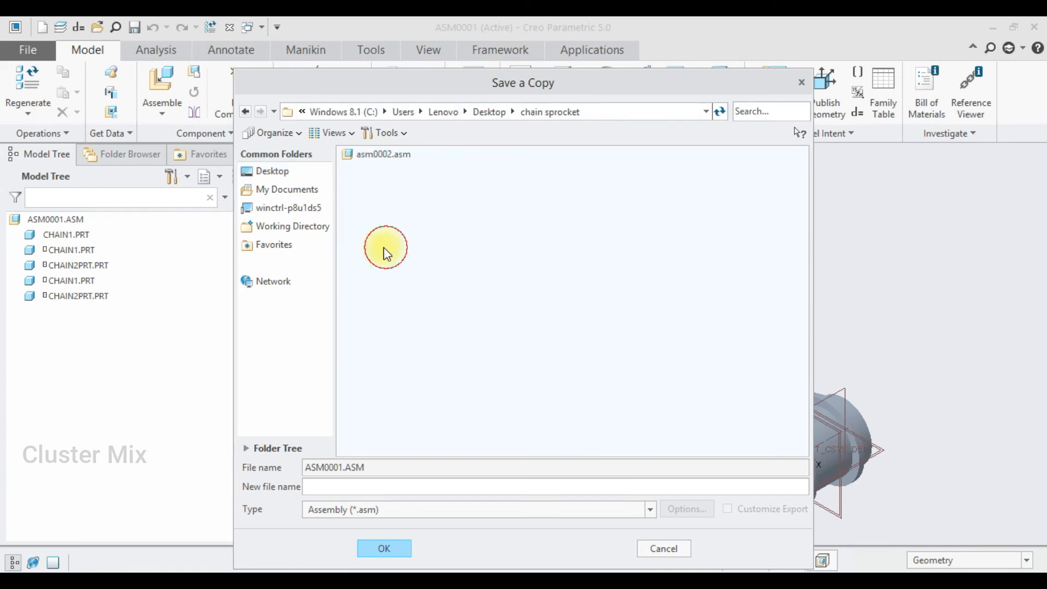
left_click(321, 487)
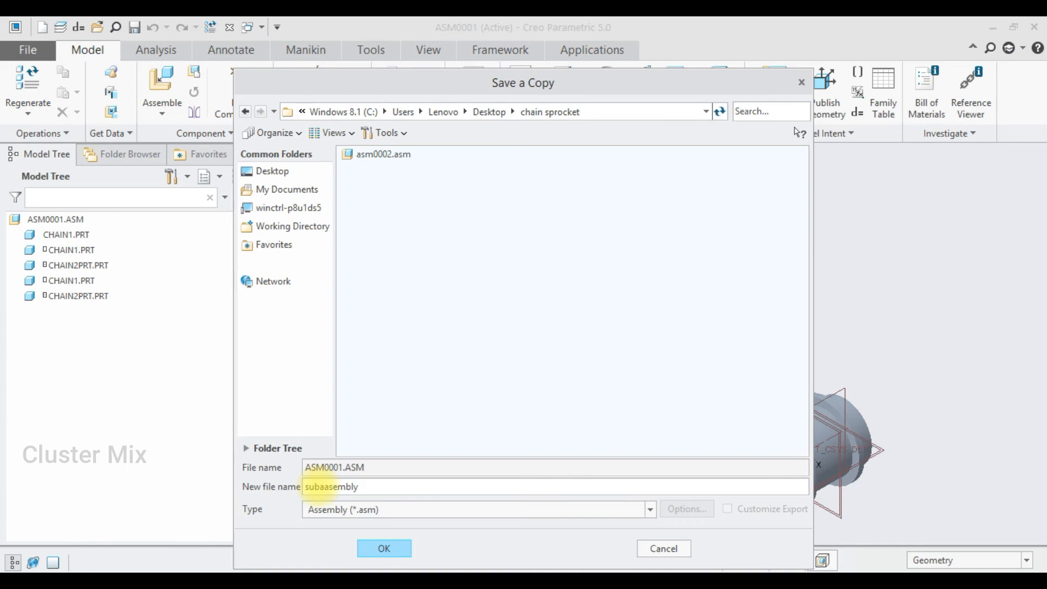
left_click(369, 554)
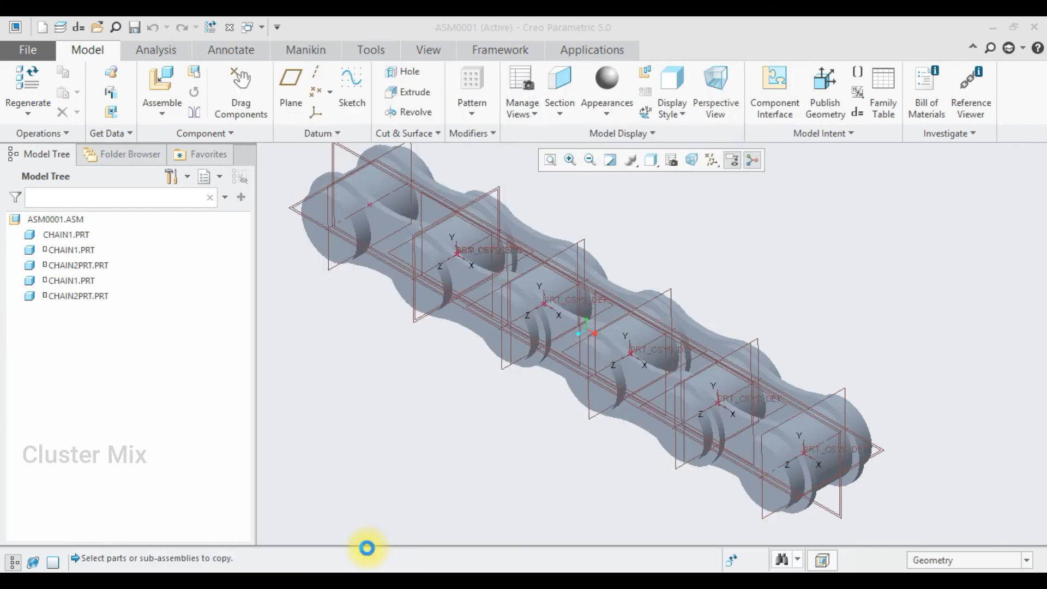
left_click(438, 553)
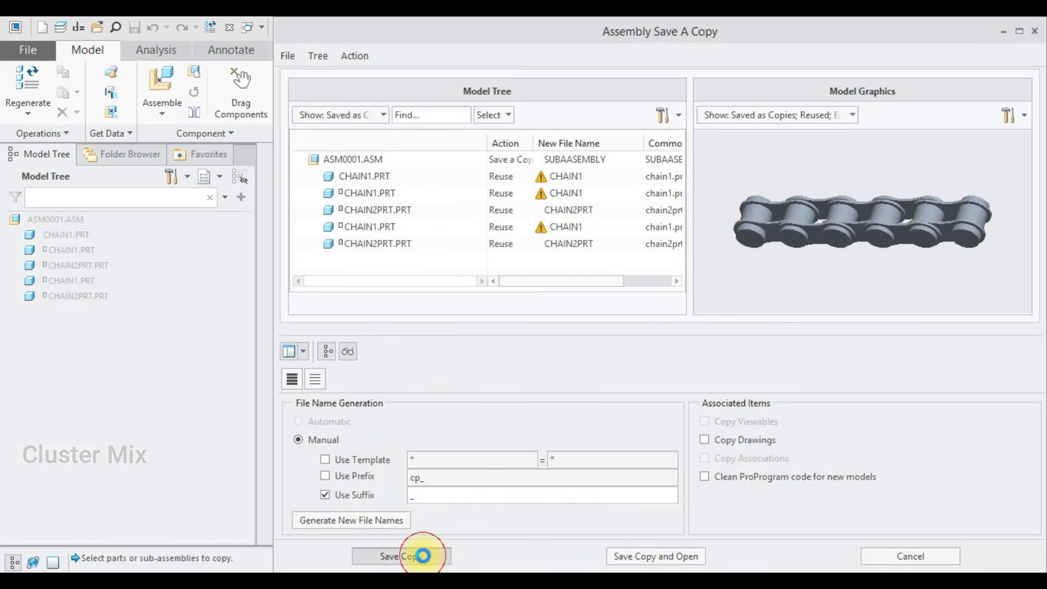
left_click(684, 414)
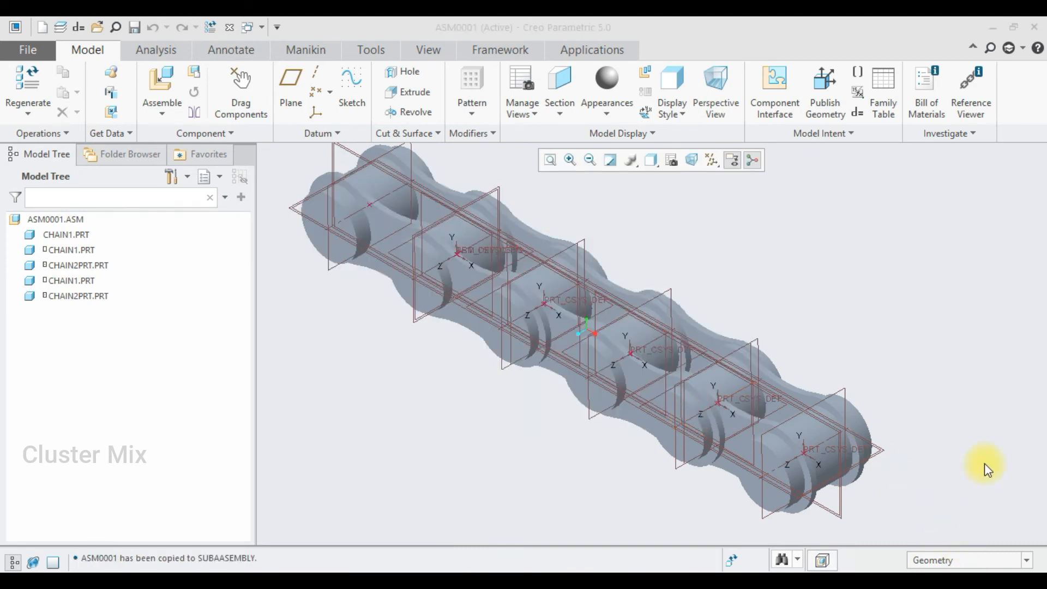
Step: Close the chain assembly and create a new assembly from the mmns_asm_design template
left_click(230, 32)
left_click(18, 89)
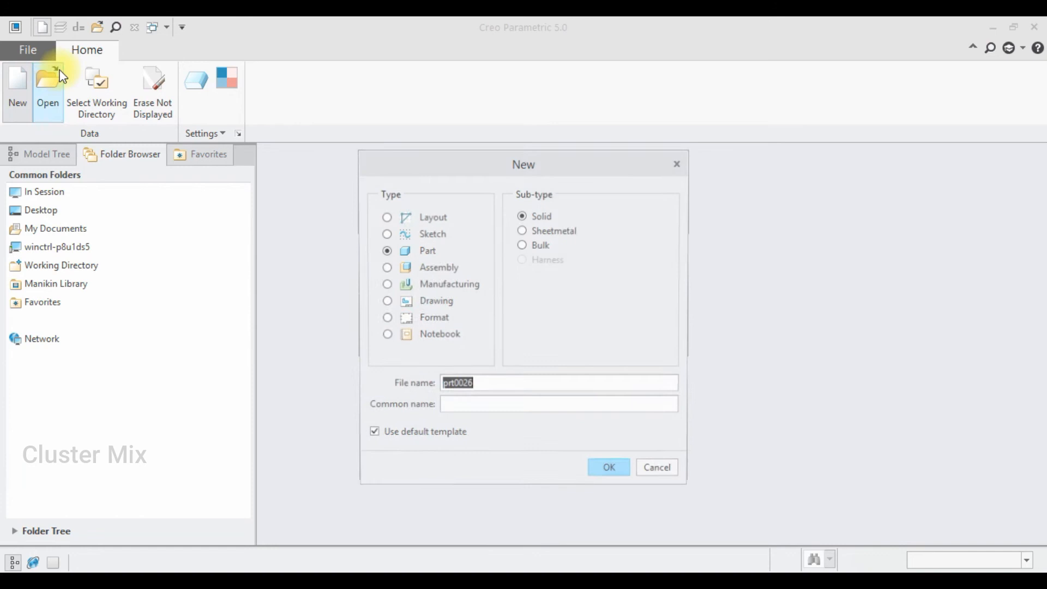
left_click(404, 269)
left_click(444, 436)
left_click(621, 470)
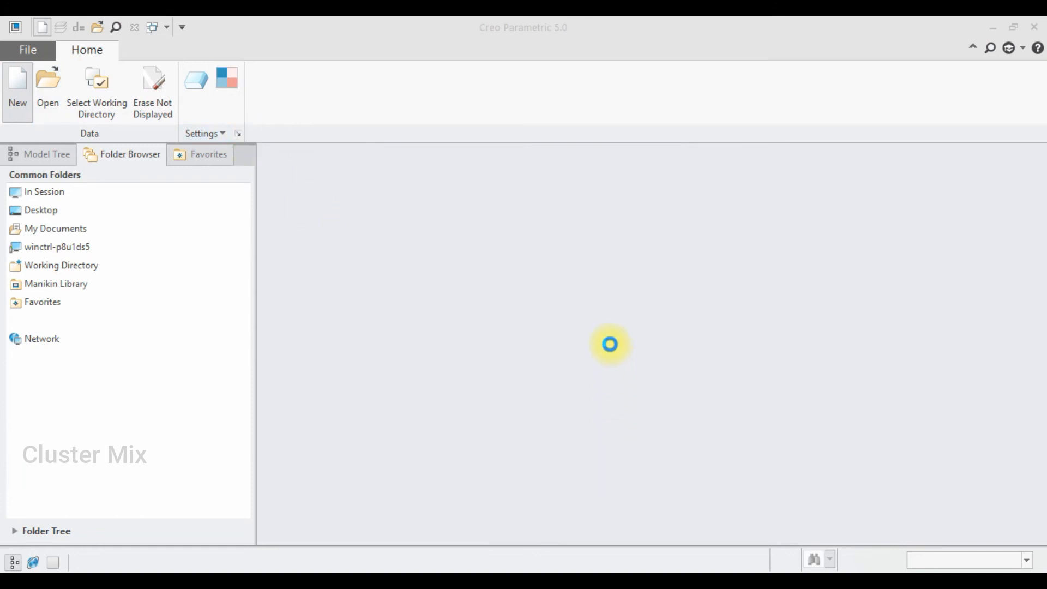
scroll(648, 229, "down", 1)
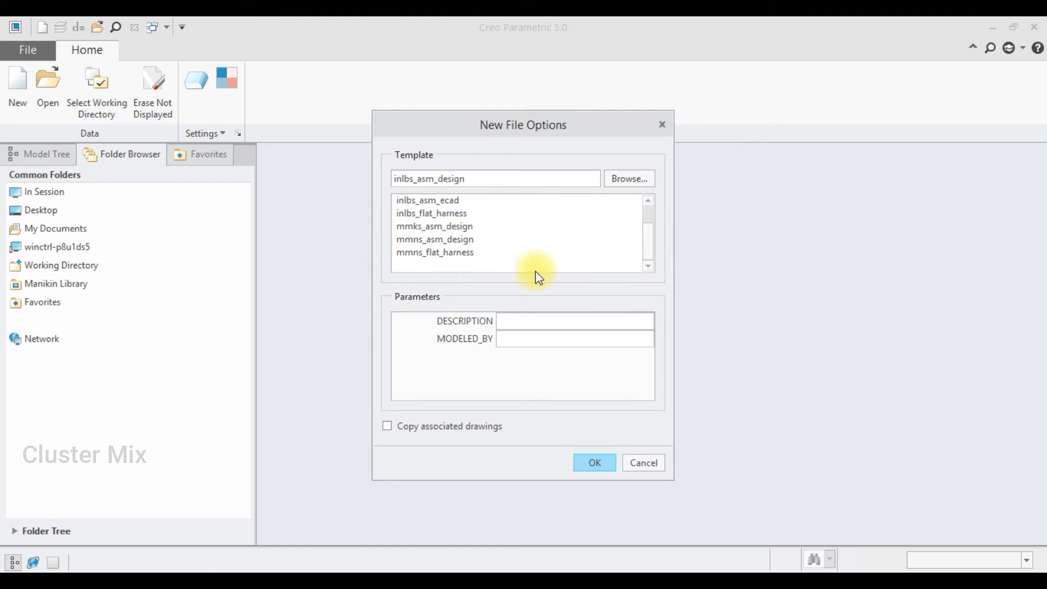
double_click(459, 240)
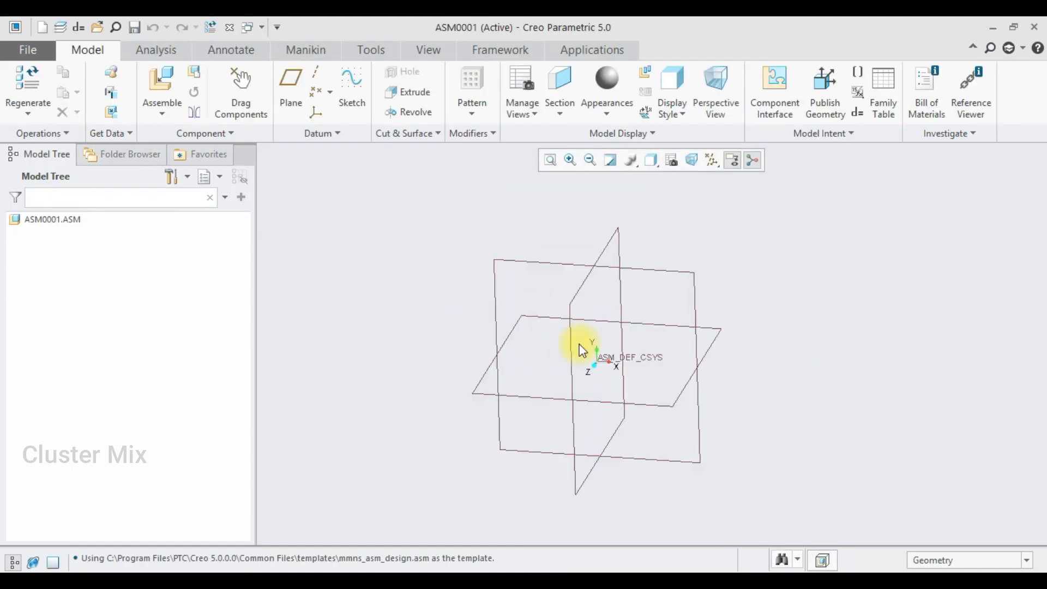
Step: Create a datum axis through the intersection of the ASM_TOP and ASM_RIGHT planes
scroll(604, 320, "up", 1)
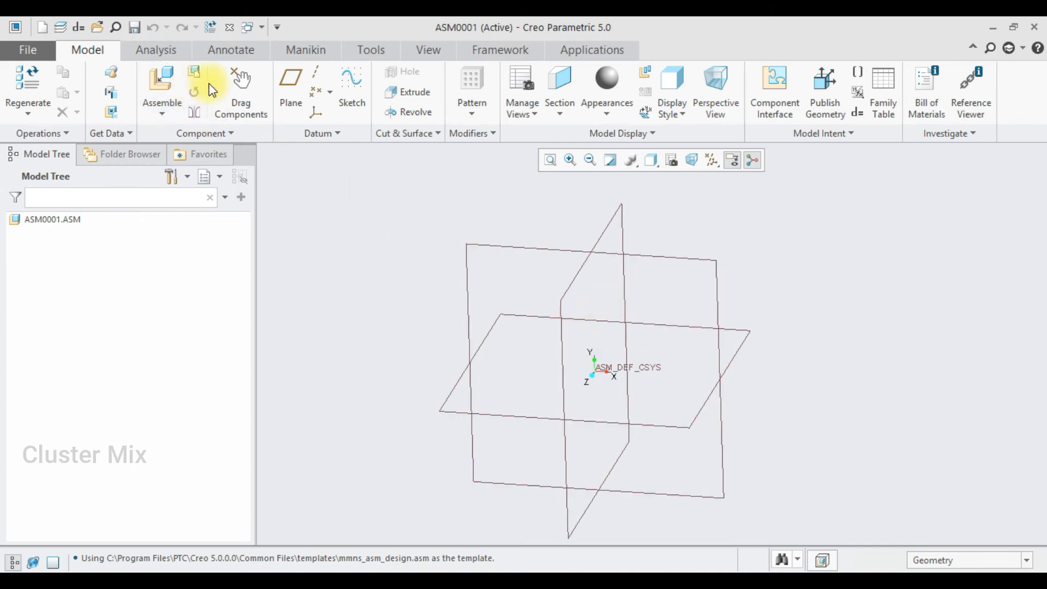
left_click(318, 73)
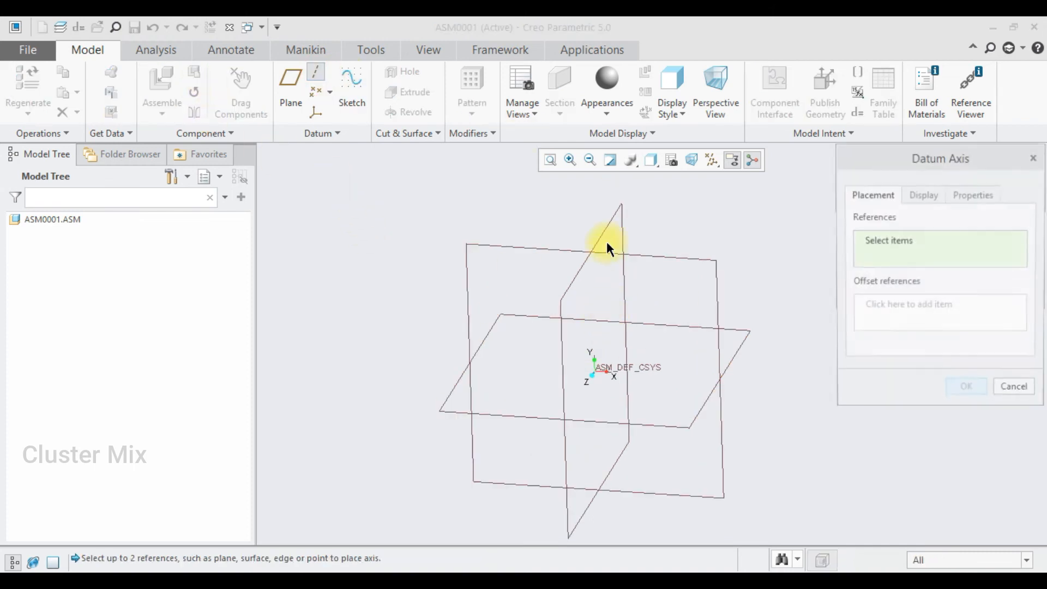
left_click(638, 324)
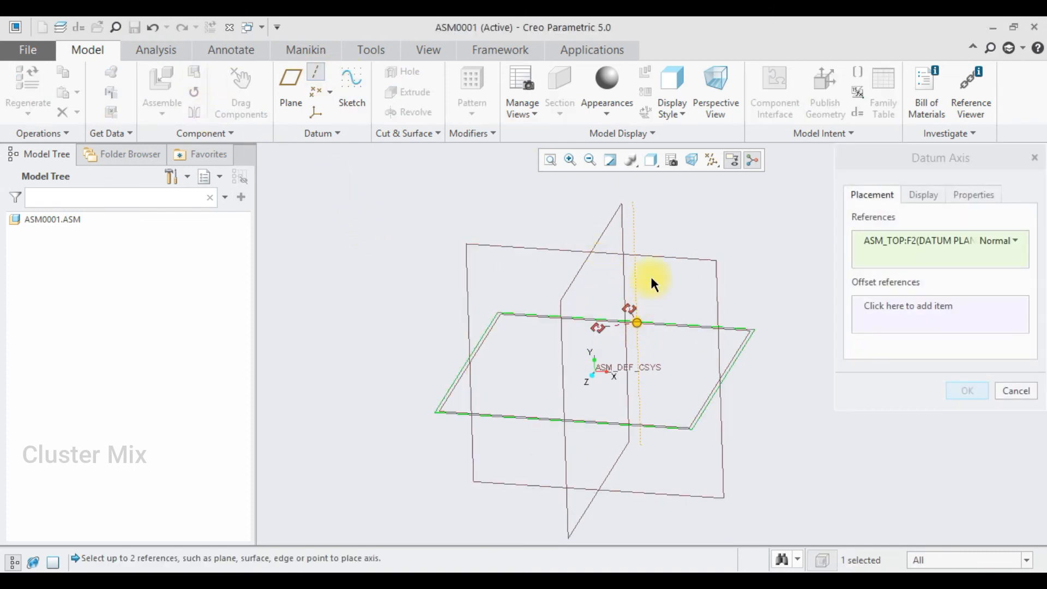
left_click(586, 267, "ctrl")
left_click(957, 398)
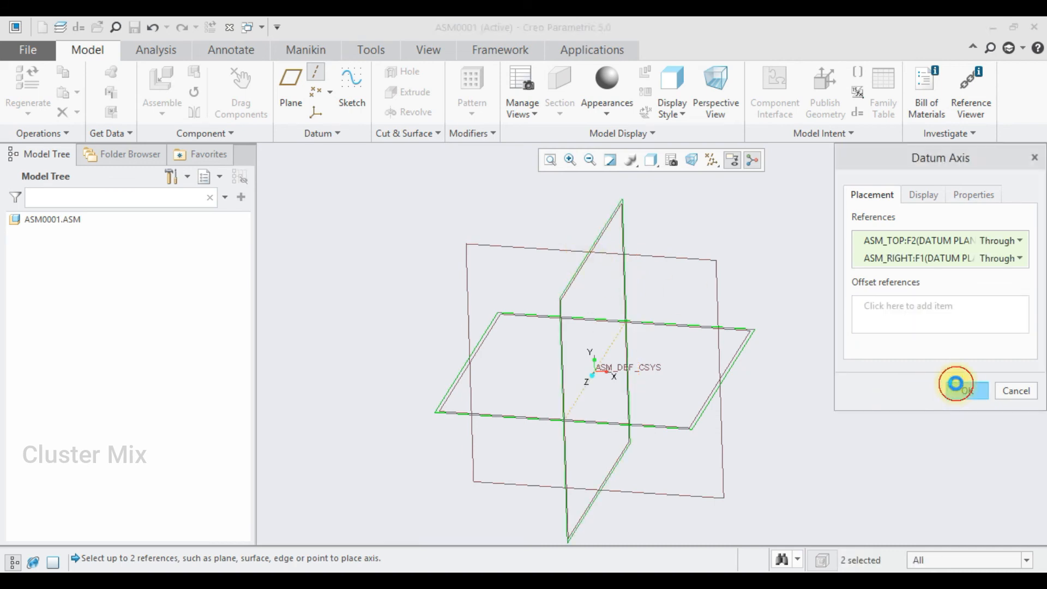
Step: Insert sprocket.prt from the chain sprocket folder into the new assembly
left_click(159, 81)
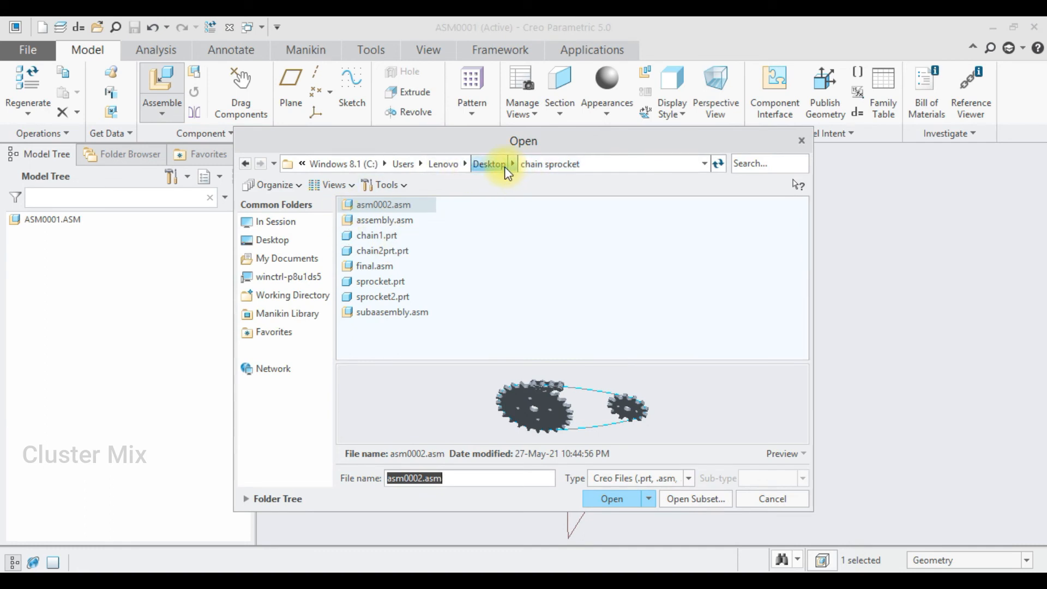
double_click(386, 282)
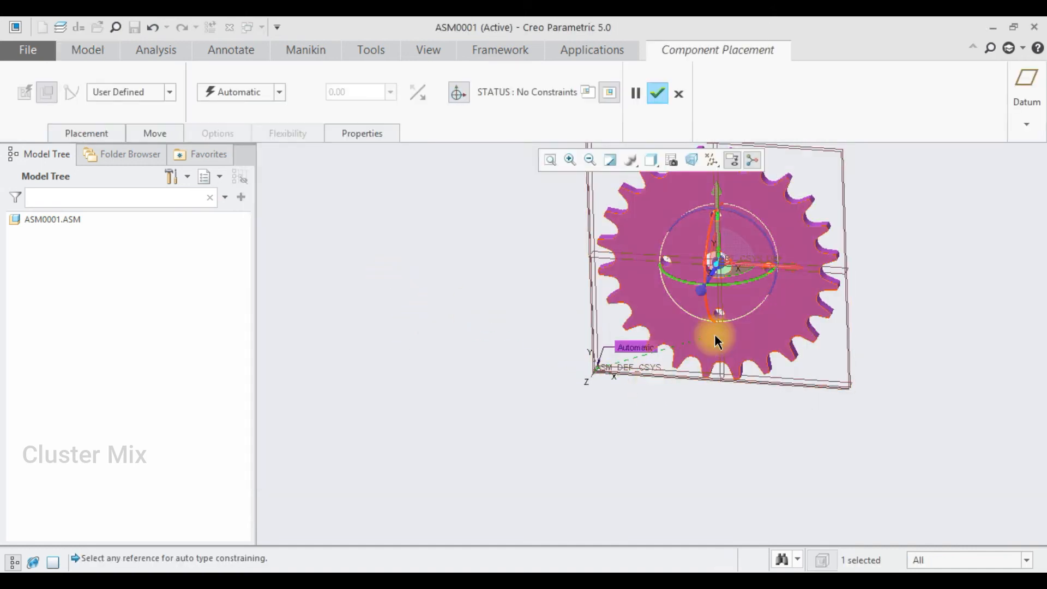
scroll(649, 366, "up", 2)
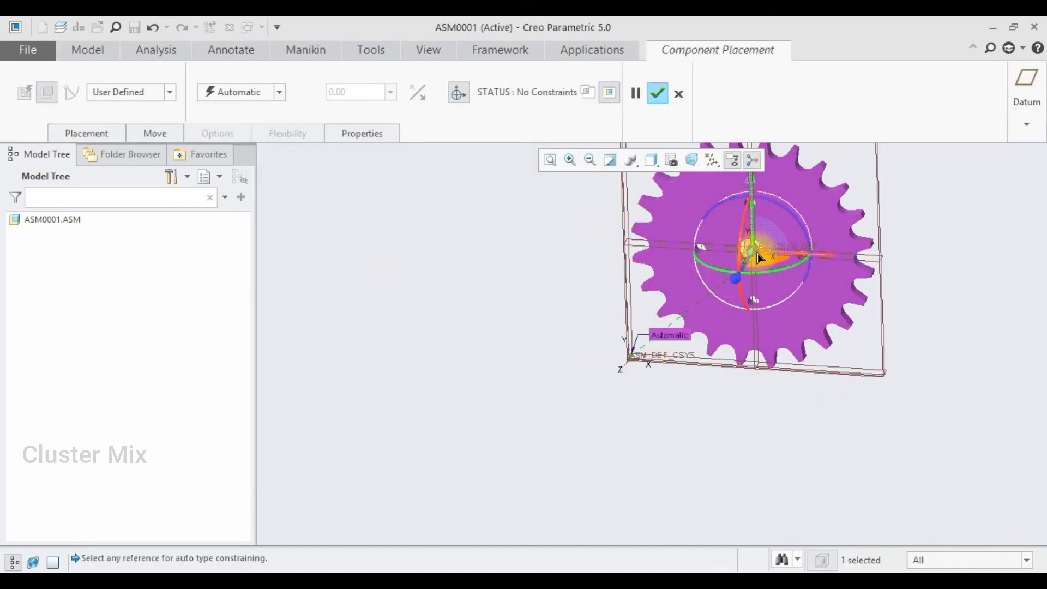
Step: Give the sprocket a Pin connection and align its centre axis with the assembly's datum axis
left_click(151, 105)
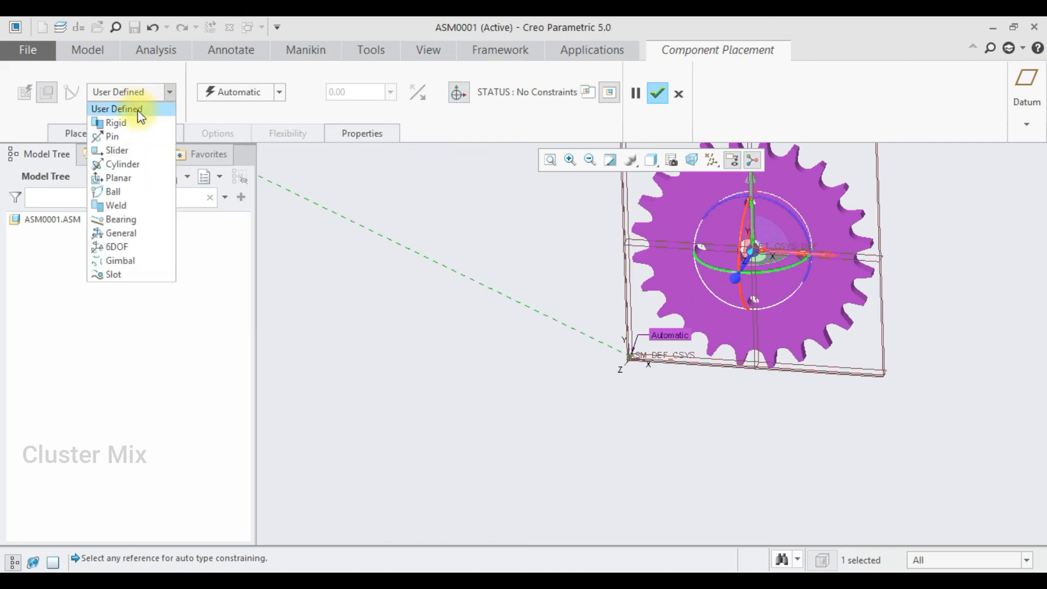
left_click(122, 135)
middle_click_drag(732, 283, 686, 322)
scroll(599, 290, "up", 6)
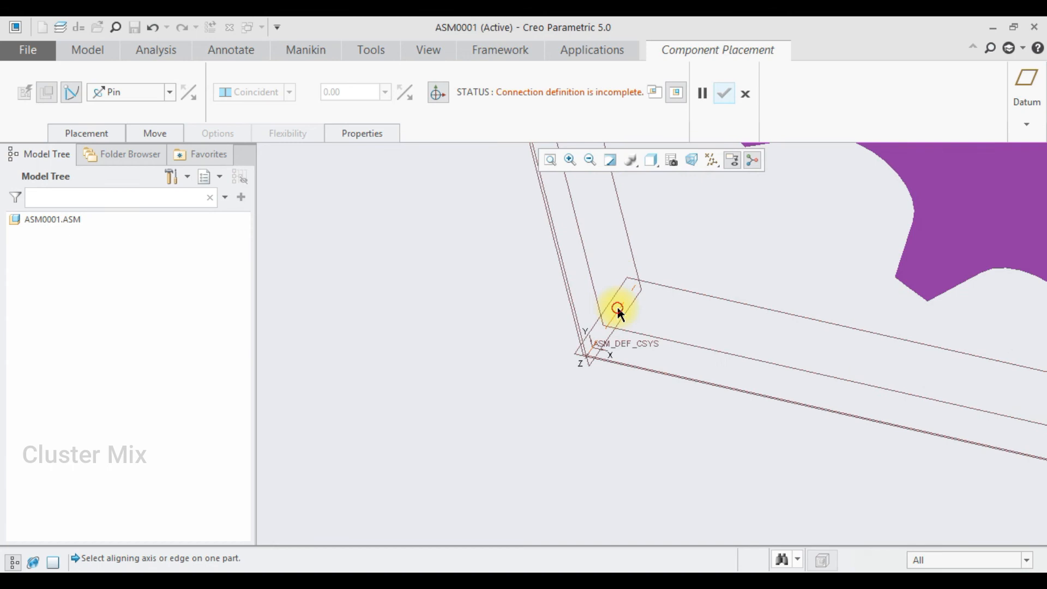
left_click(615, 310)
scroll(624, 349, "down", 5)
scroll(846, 238, "up", 6)
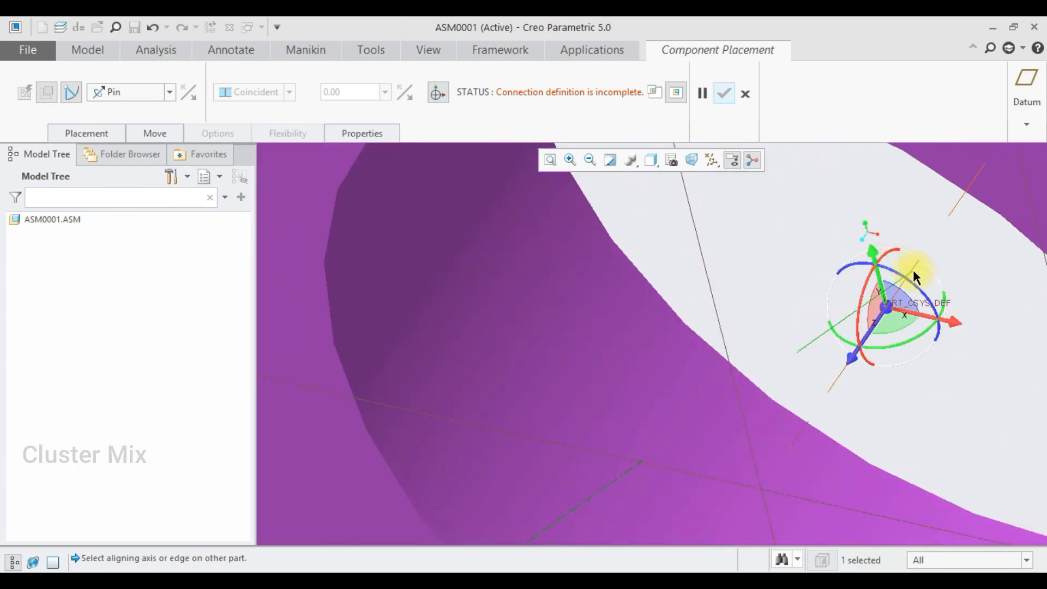
left_click(913, 268)
scroll(834, 308, "down", 3)
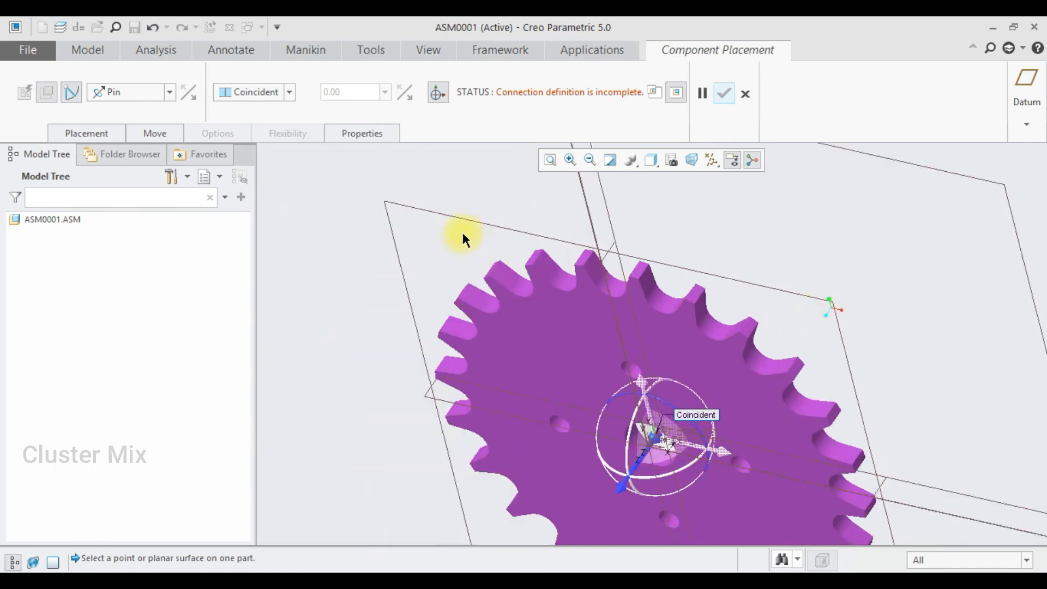
Step: Make the sprocket's front datum plane coincident with the assembly's parallel front plane as the Pin translation reference, and finish the placement
scroll(462, 230, "down", 3)
left_click(518, 290)
left_click(634, 252)
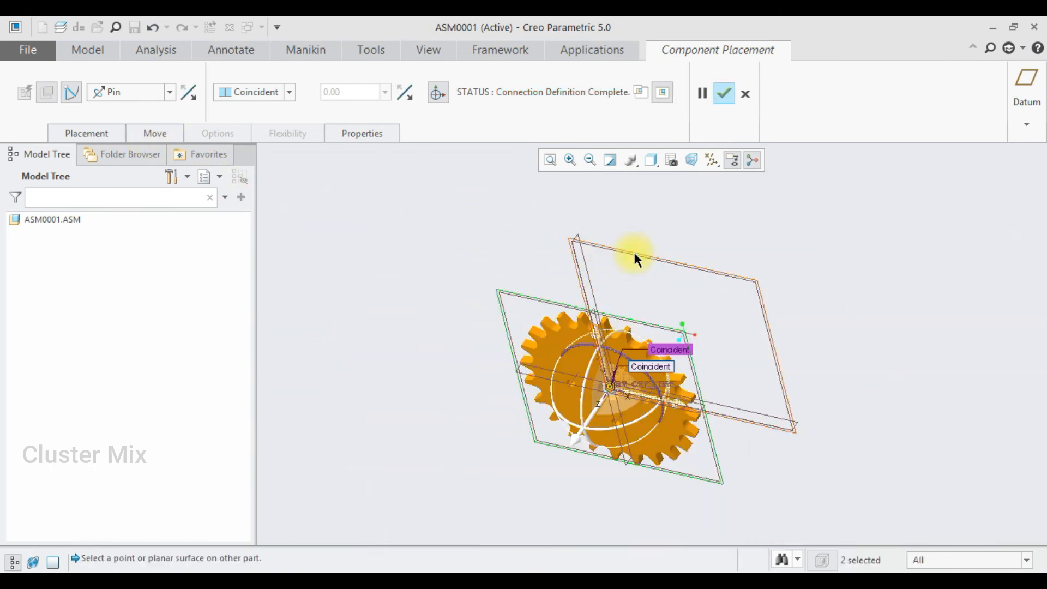
middle_click_drag(719, 352, 739, 192)
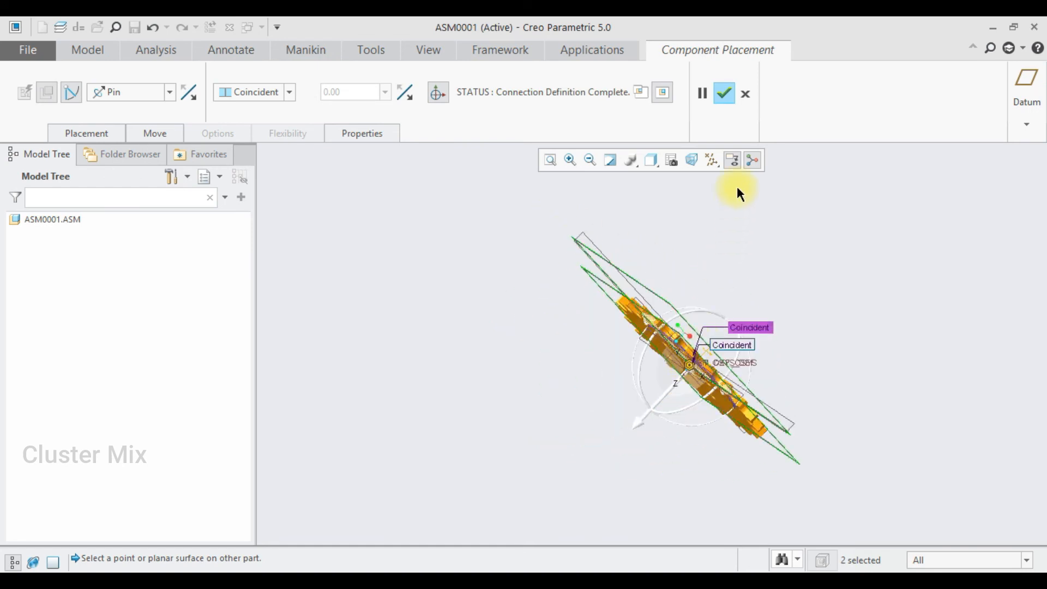
left_click(729, 96)
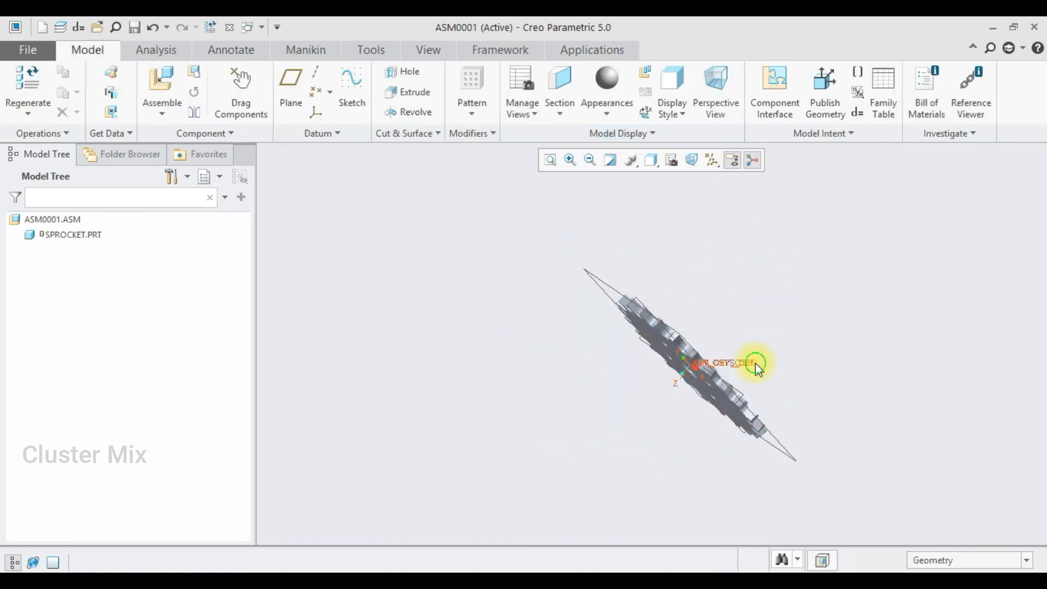
Step: In a new sketch facing the sprocket, draw a circle centred on its axis and passing through the tooth gaps
middle_click_drag(757, 368, 794, 327)
scroll(780, 349, "down", 3)
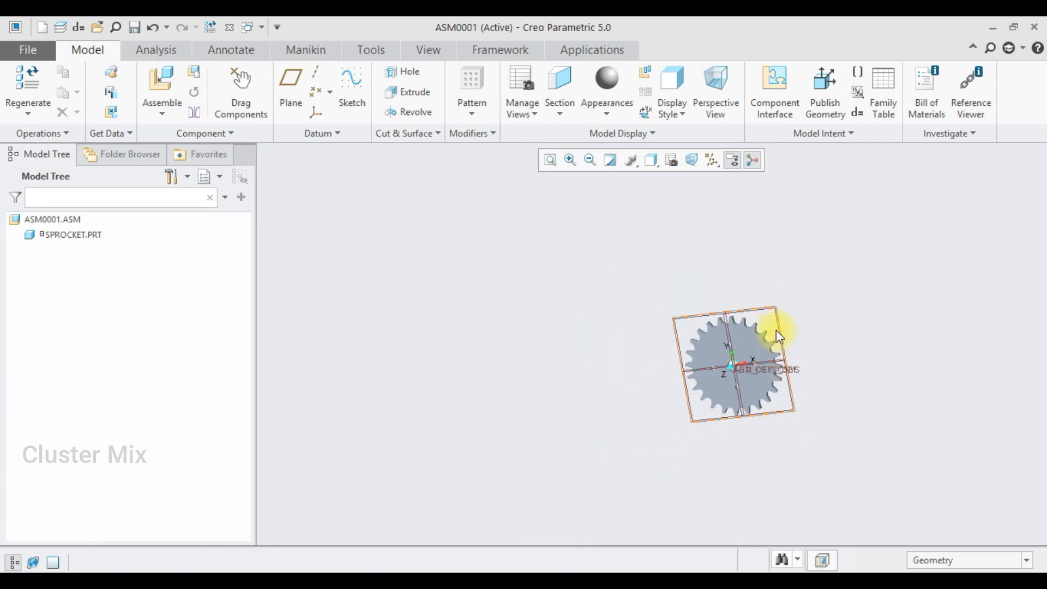
scroll(777, 335, "up", 2)
left_click(744, 351)
scroll(732, 341, "up", 4)
mouse_move(732, 341)
middle_mouse_down()
mouse_move(708, 353)
mouse_move(722, 318)
mouse_move(701, 359)
mouse_move(720, 332)
middle_mouse_up()
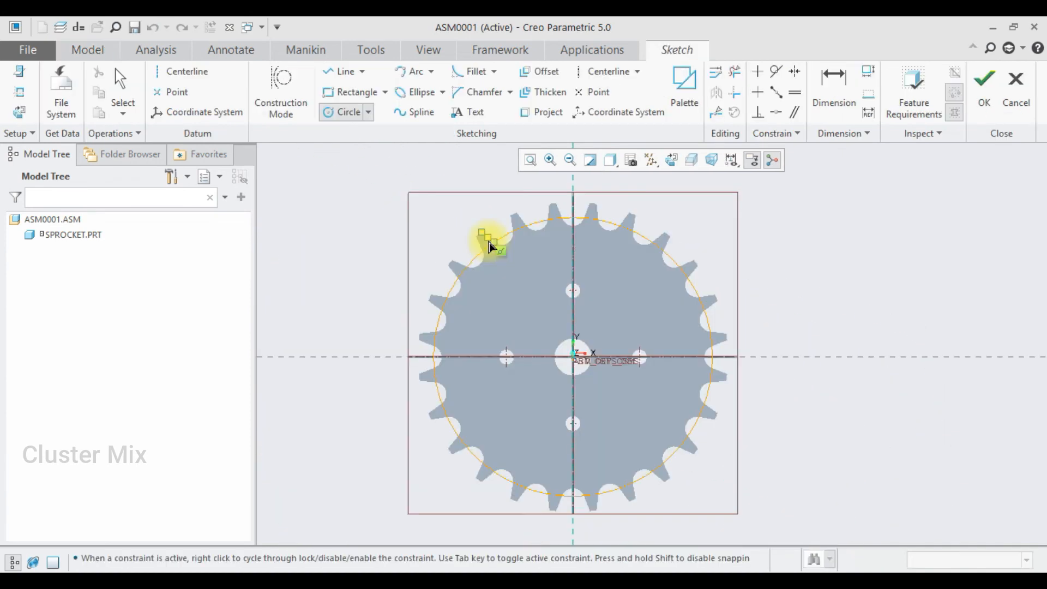
scroll(491, 245, "down", 3)
left_click(491, 239)
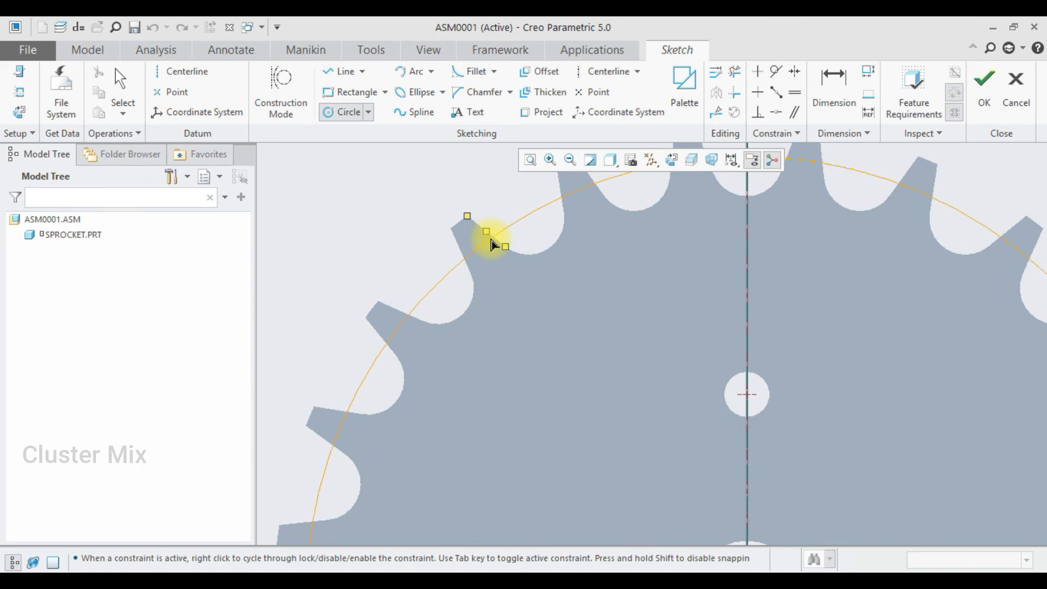
middle_click(491, 260)
Step: Draw a second circle of equal radius beside the sprocket, centred on the horizontal reference line
scroll(491, 262, "up", 4)
scroll(603, 299, "up", 2)
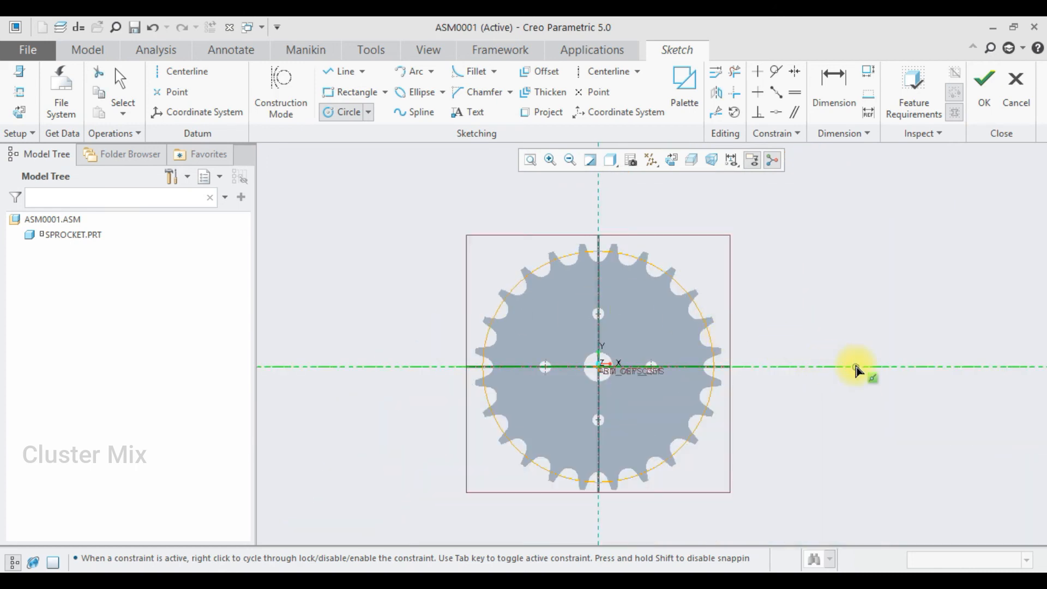
scroll(857, 368, "up", 3)
scroll(868, 373, "down", 2)
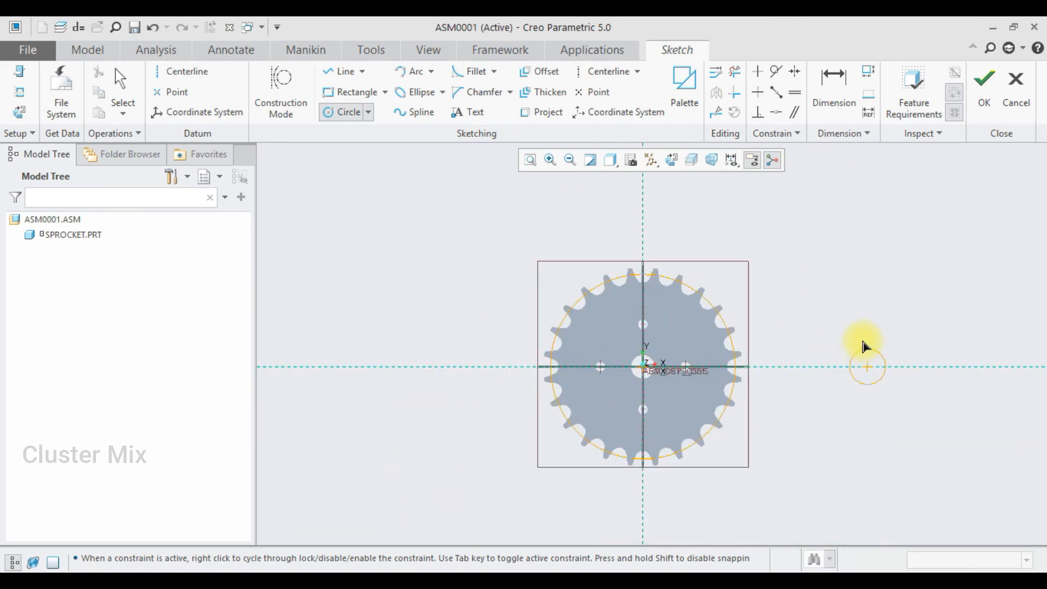
left_click(851, 279)
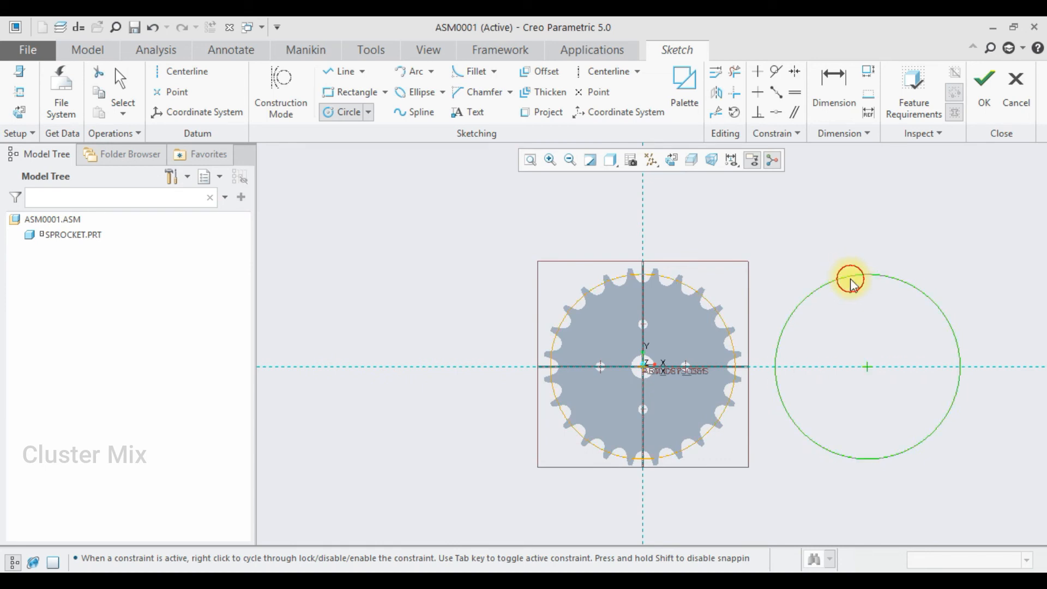
Step: Draw a horizontal line joining the topmost points of the two circles
left_click(339, 72)
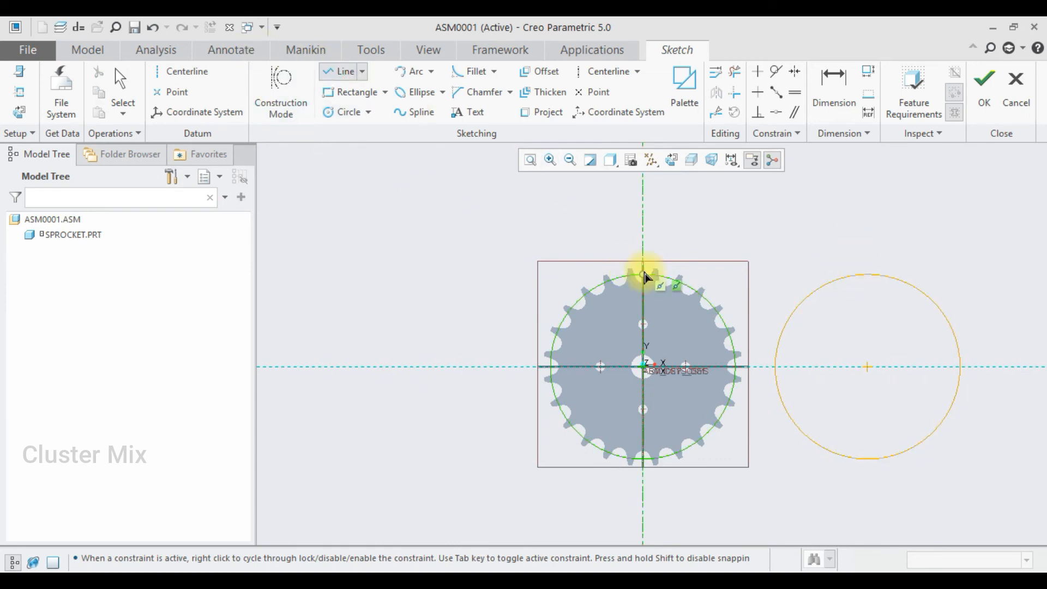
left_click(645, 278)
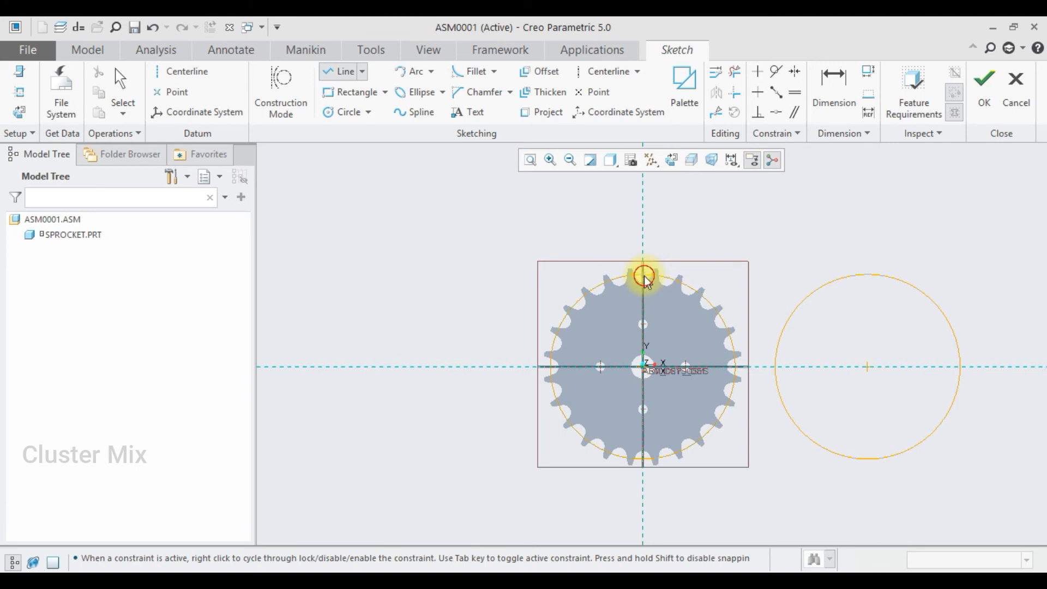
left_click(839, 283)
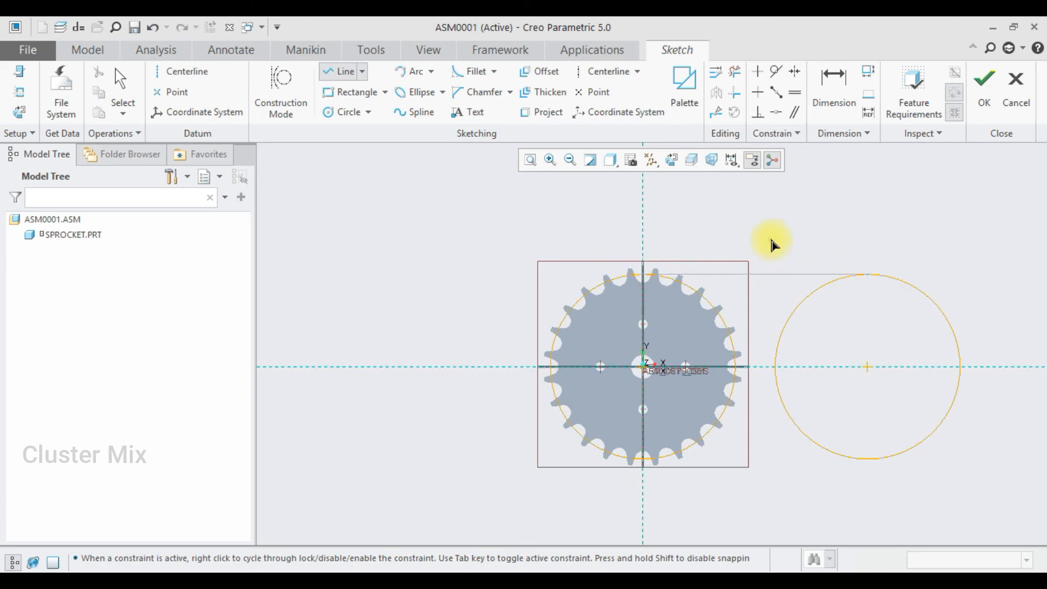
Step: Join the circles' lowest points with a horizontal line, and trim away both inner half-circles to finish the closed chain path sketch
left_click(643, 461)
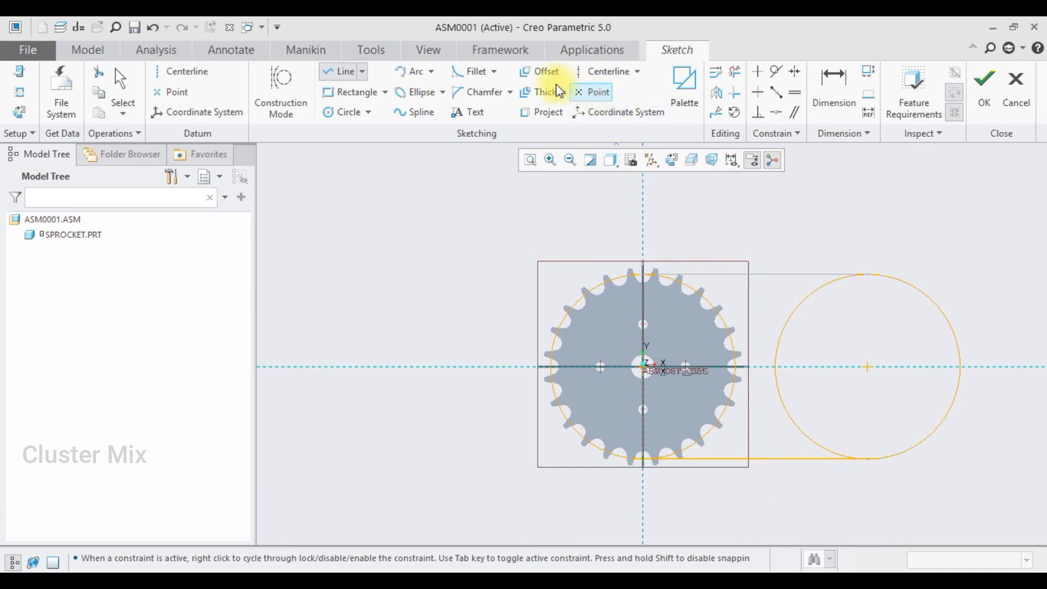
left_click(731, 74)
mouse_move(837, 306)
left_mouse_down()
mouse_move(695, 351)
mouse_move(818, 401)
left_mouse_up()
middle_click(802, 322)
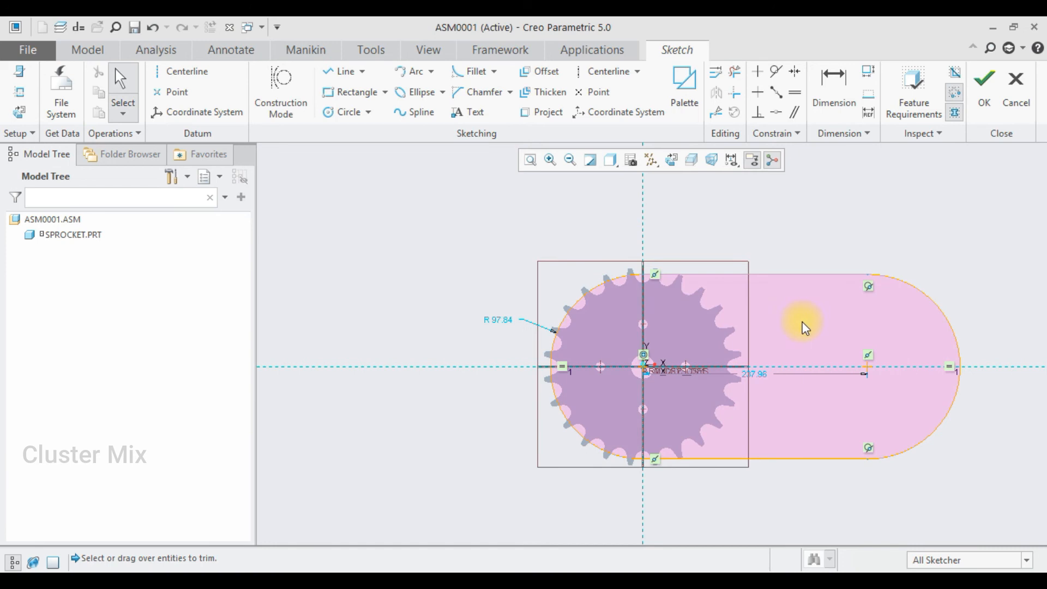
left_click(977, 103)
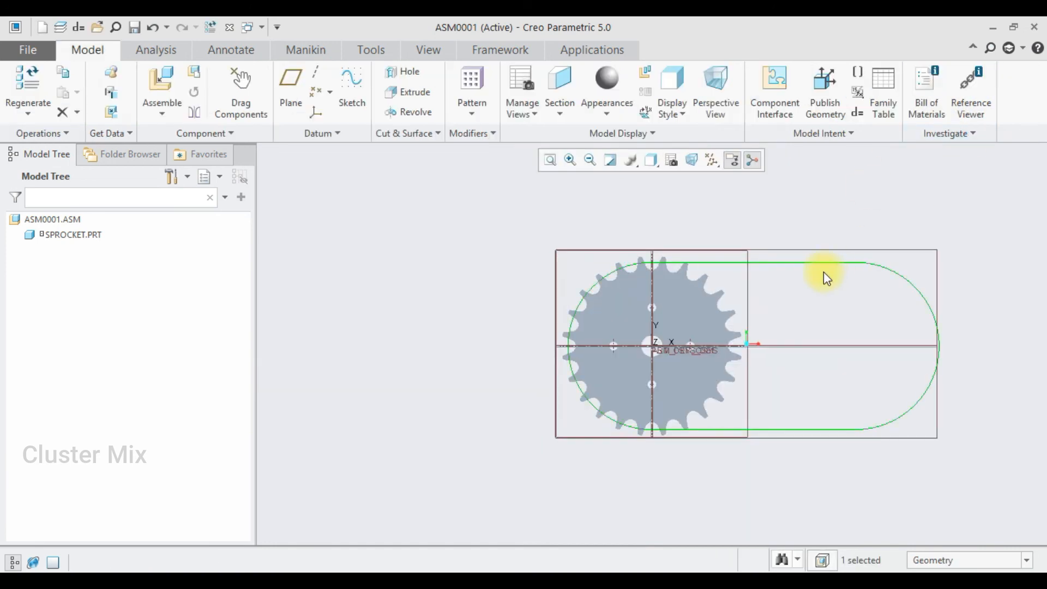
Step: Insert the saved link chain subassembly as a new component of the assembly
mouse_move(859, 260)
middle_mouse_down()
mouse_move(818, 276)
mouse_move(666, 265)
mouse_move(625, 284)
middle_mouse_up()
scroll(625, 284, "down", 3)
scroll(623, 279, "down", 2)
scroll(623, 279, "up", 5)
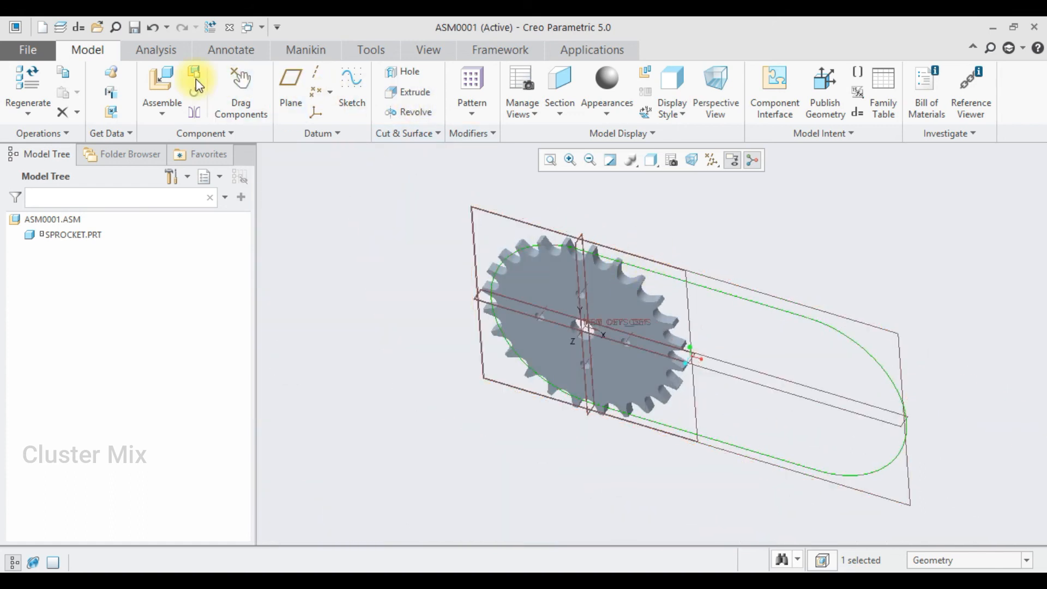
left_click(162, 82)
double_click(392, 310)
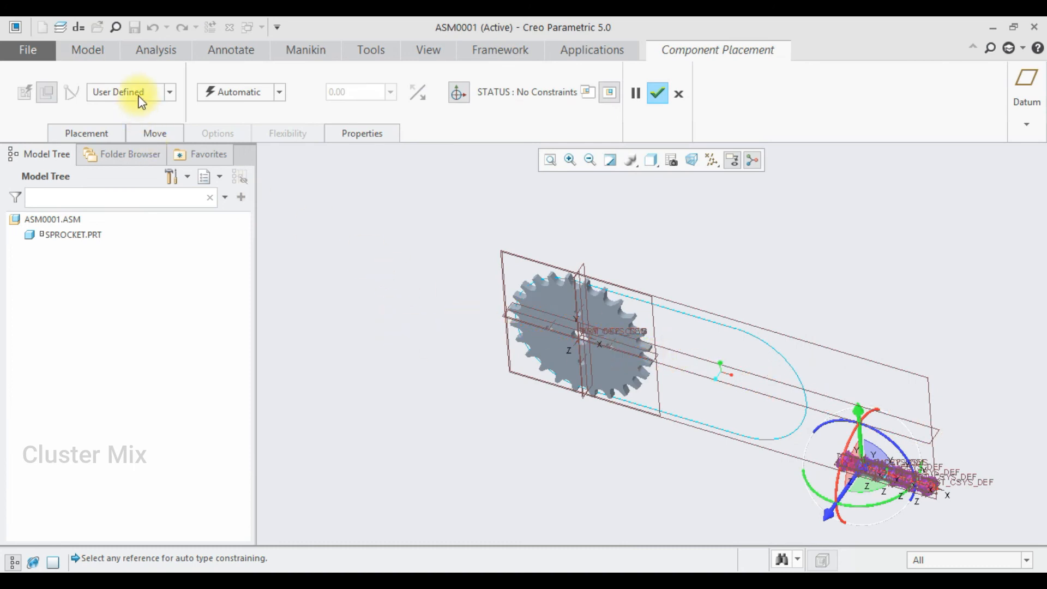
Step: Give the chain a Planar connection, making its lengthwise datum plane coincident with the front datum plane at the sprocket
left_click(140, 101)
left_click(133, 176)
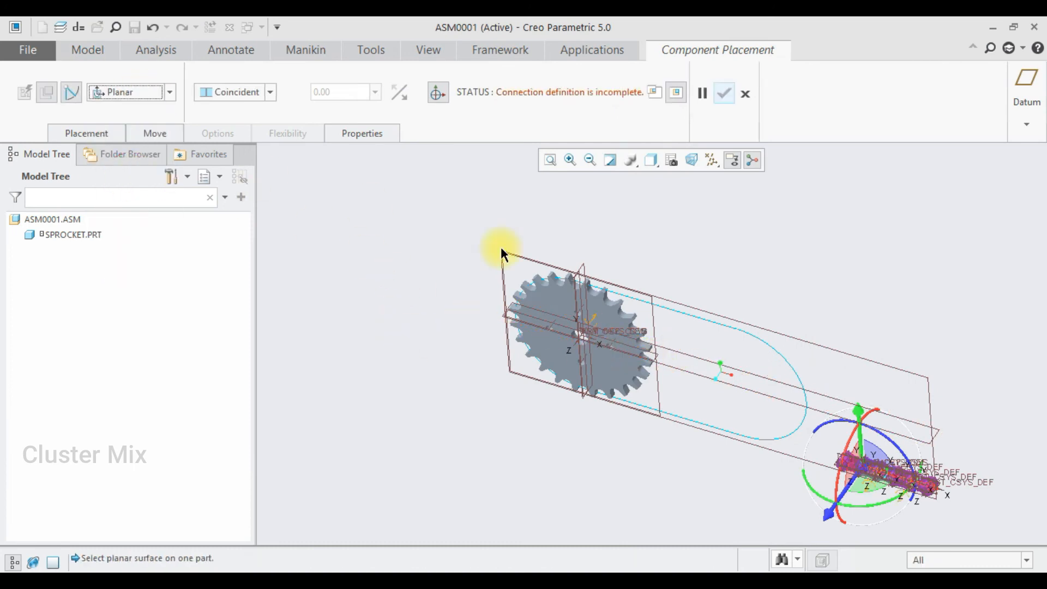
left_click(653, 316)
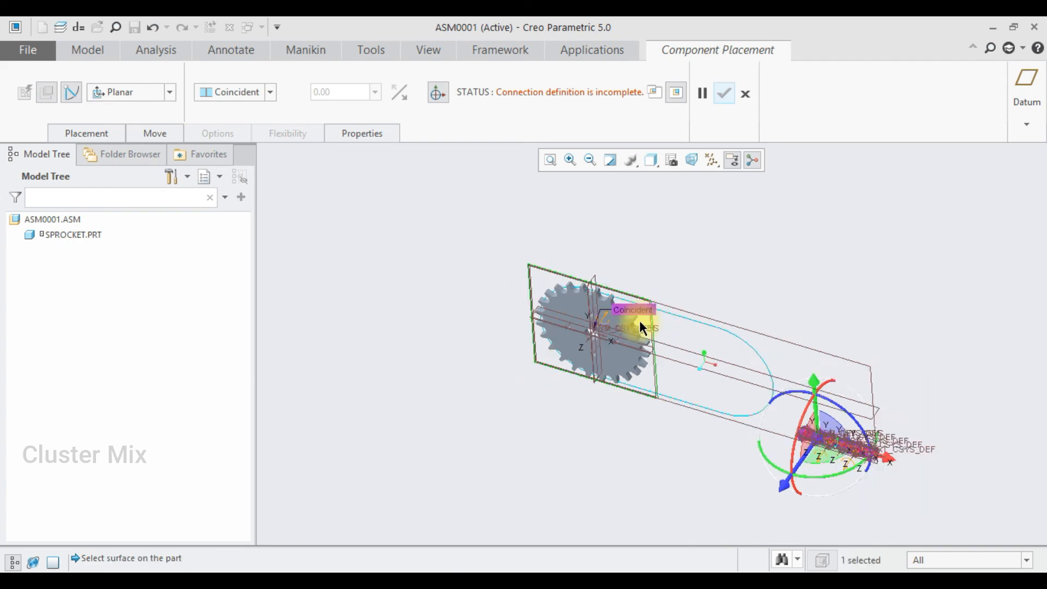
scroll(747, 404, "down", 5)
scroll(746, 403, "down", 3)
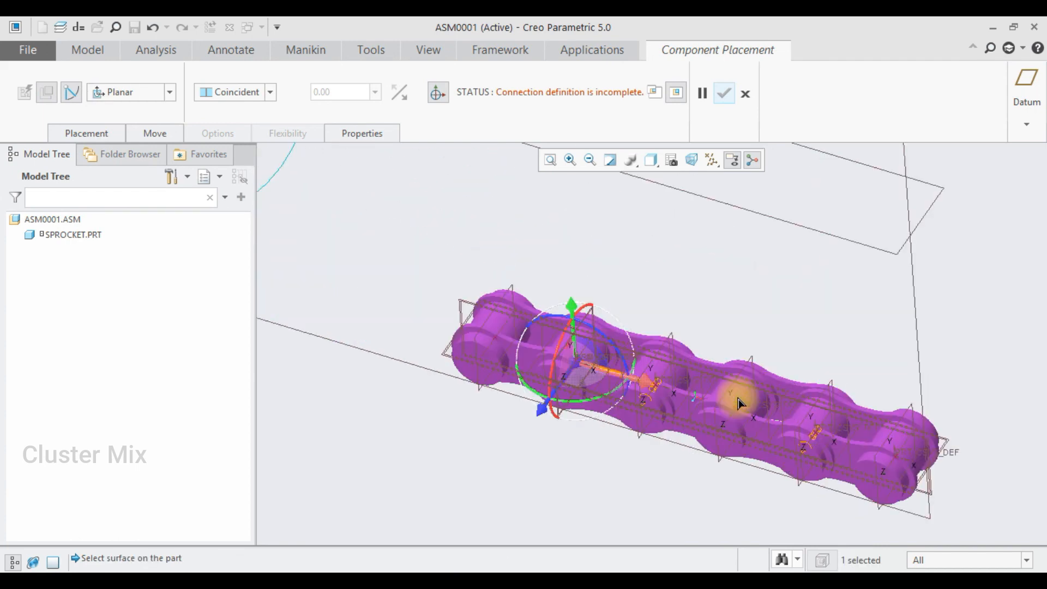
left_click(880, 423)
scroll(824, 392, "up", 5)
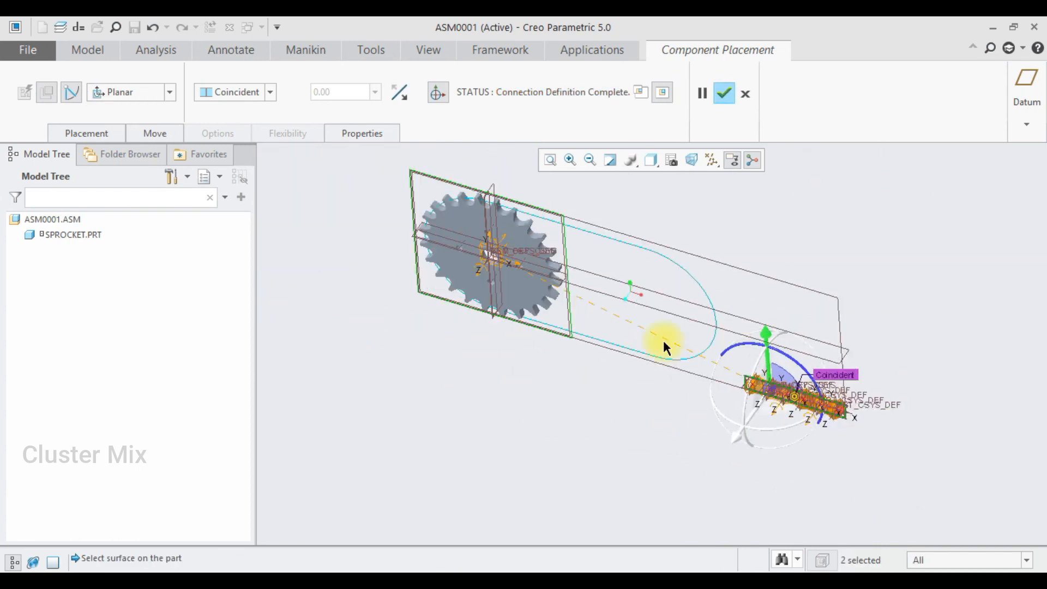
Step: Add a Slot connection set for the chain and choose all four segments of the sketched path as its assembly reference
left_click(107, 135)
left_click(96, 276)
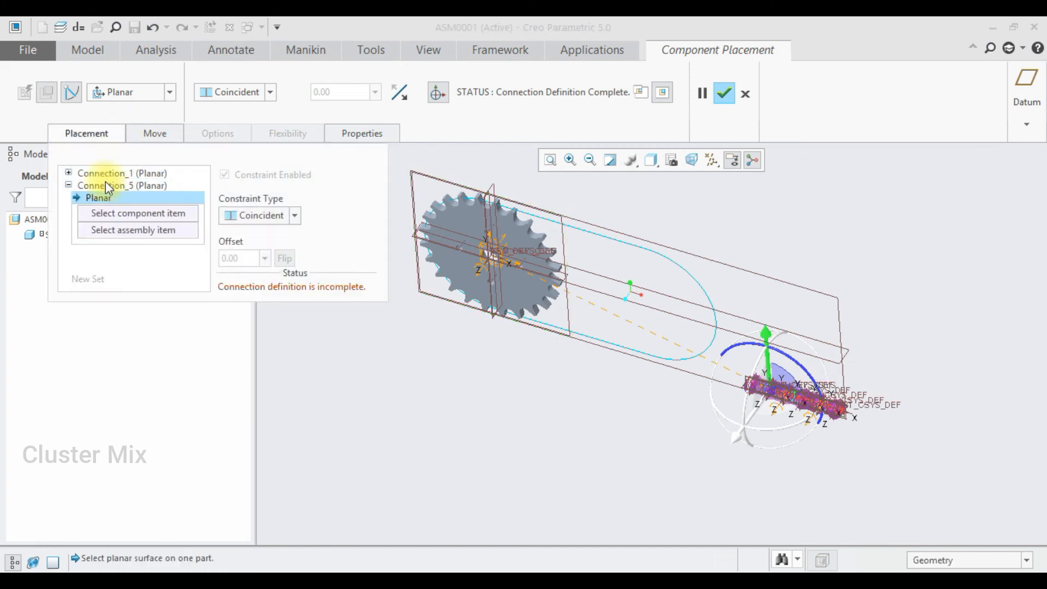
left_click(119, 94)
left_click(106, 258)
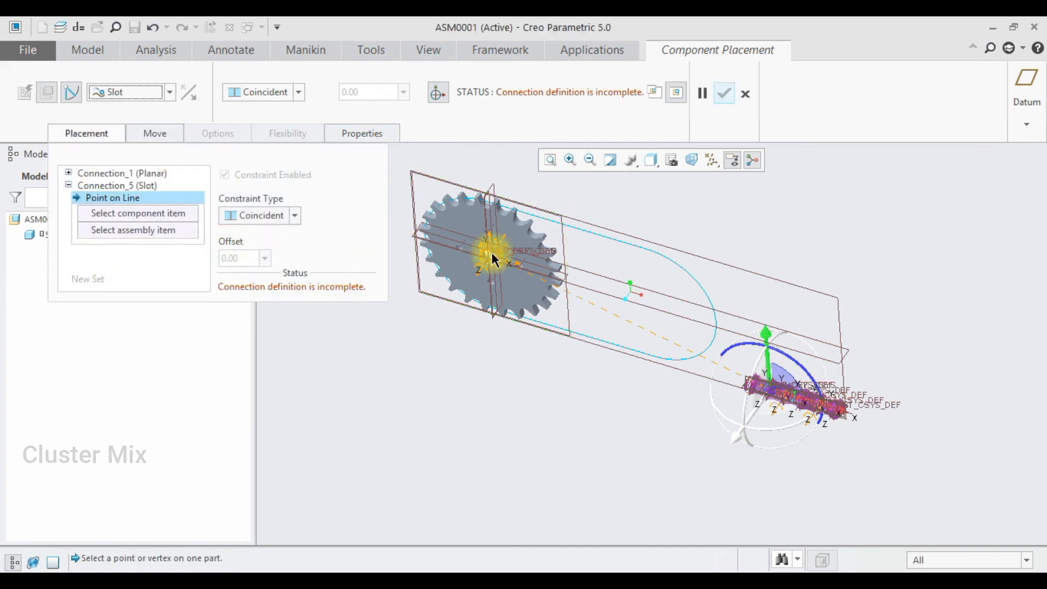
scroll(610, 290, "up", 3)
scroll(610, 290, "down", 5)
left_click(624, 267)
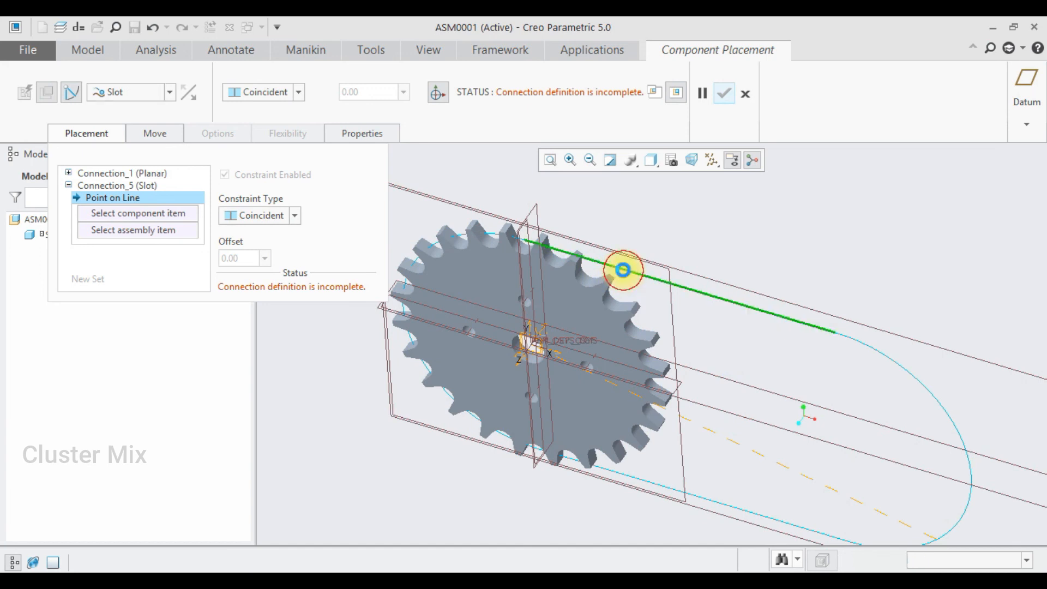
left_click(452, 241, "ctrl")
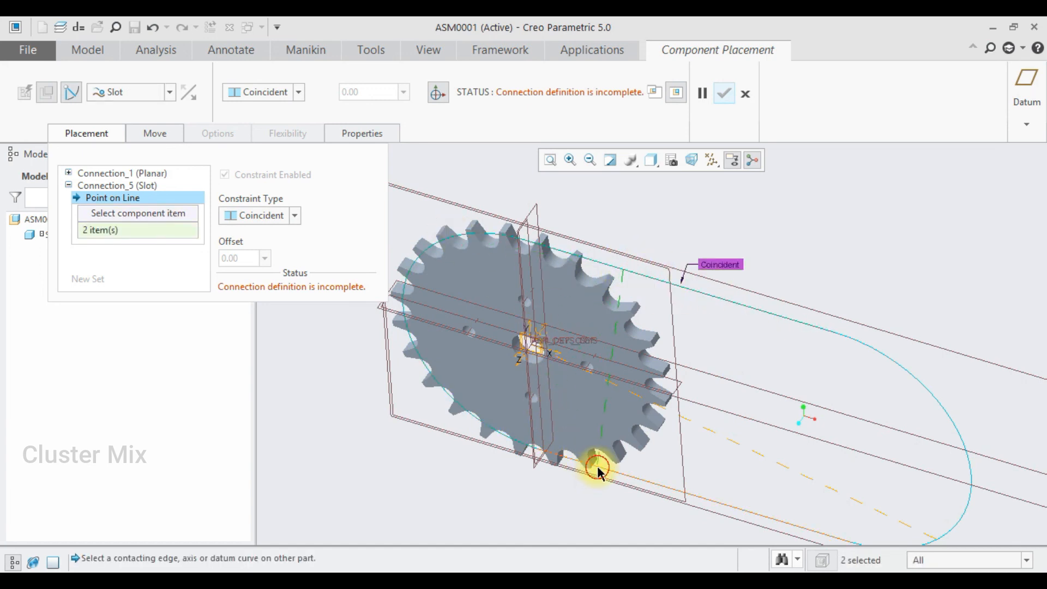
left_click(942, 413, "ctrl")
Step: Pick datum point PNT0 at the chain's first roller as the component reference of the first Slot connection
scroll(882, 445, "down", 3)
scroll(814, 424, "up", 6)
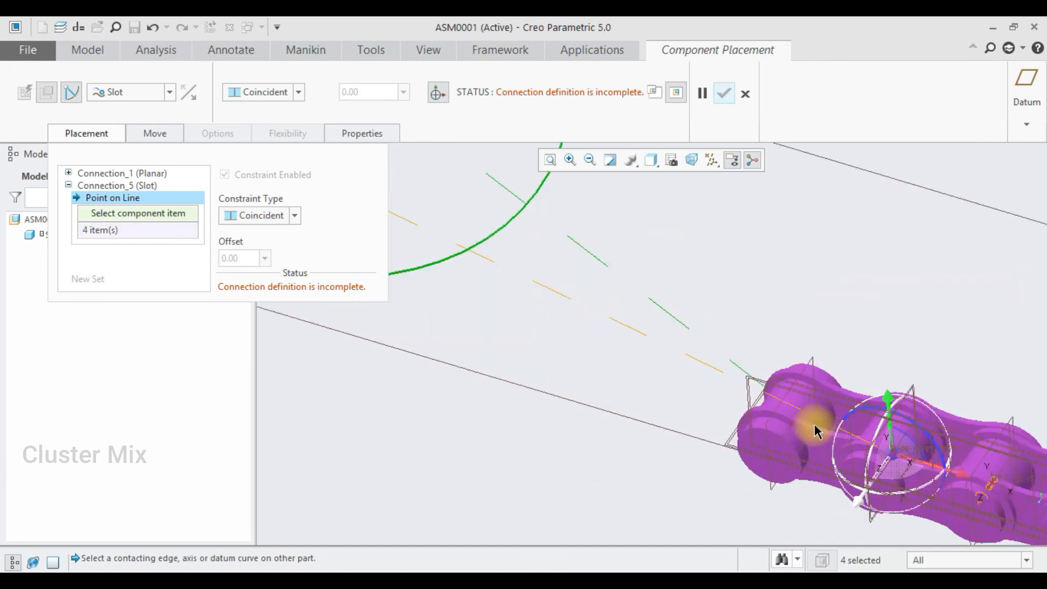
scroll(814, 424, "up", 3)
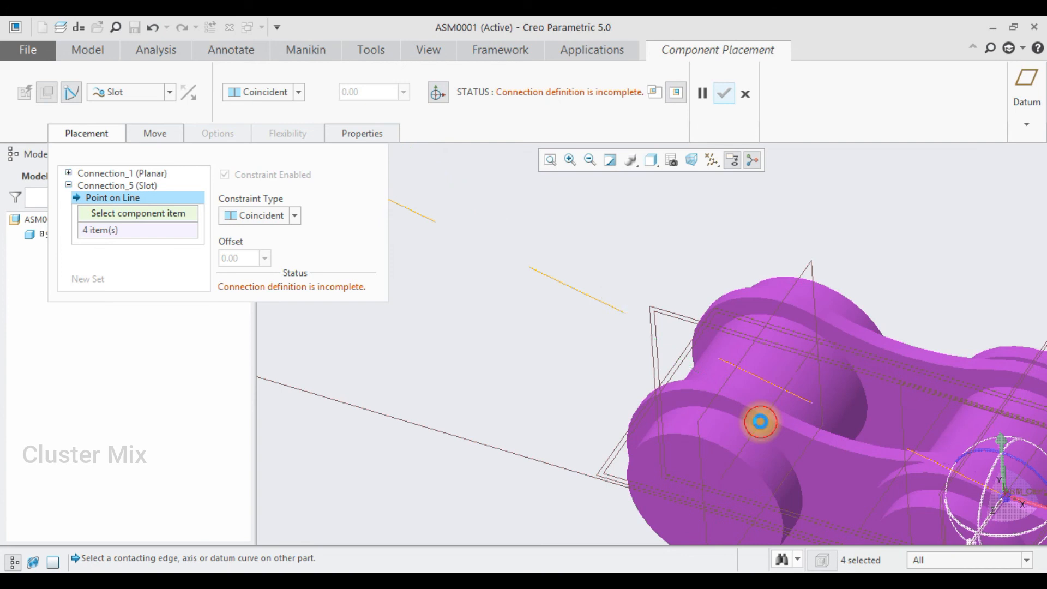
left_click(761, 421)
scroll(777, 384, "down", 6)
scroll(728, 305, "up", 3)
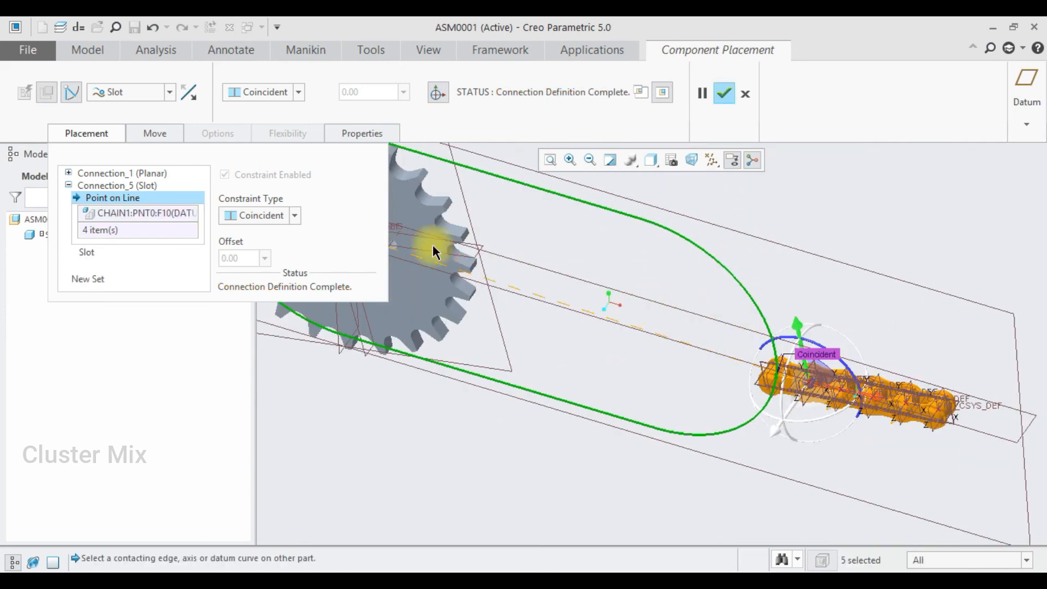
Step: Add a second Slot connection set that uses the two lines and two arcs of the sketched path
left_click(101, 277)
scroll(820, 335, "down", 4)
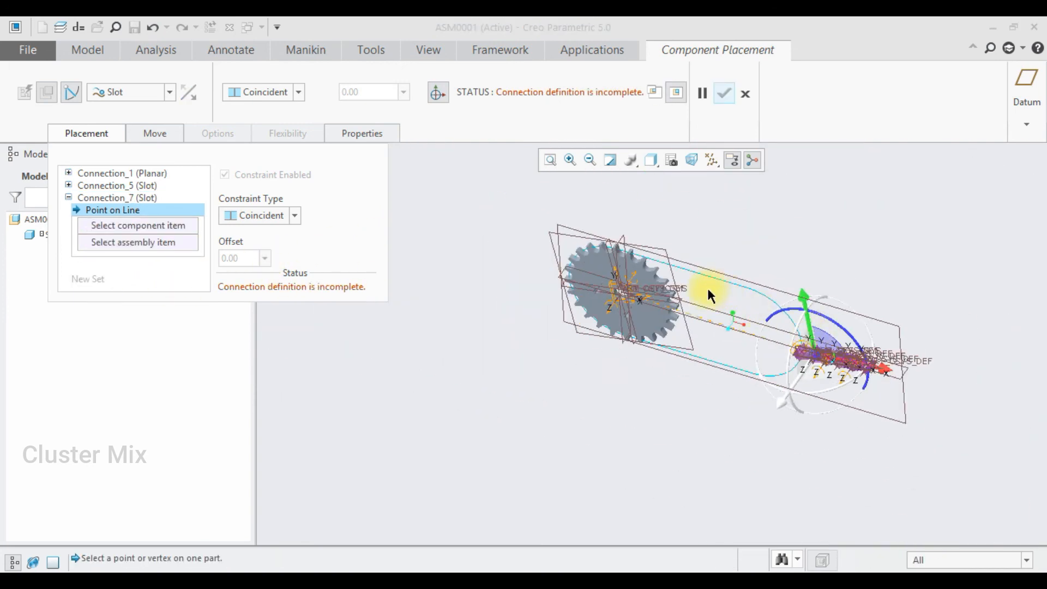
scroll(672, 273, "up", 4)
left_click(674, 275)
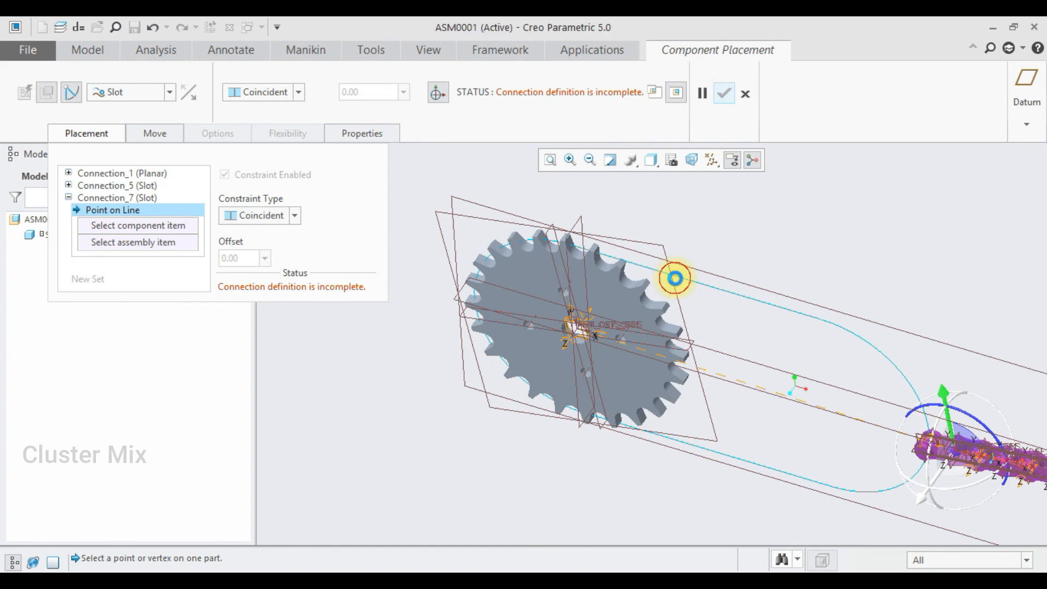
left_click(846, 329, "ctrl")
left_click(773, 468, "ctrl")
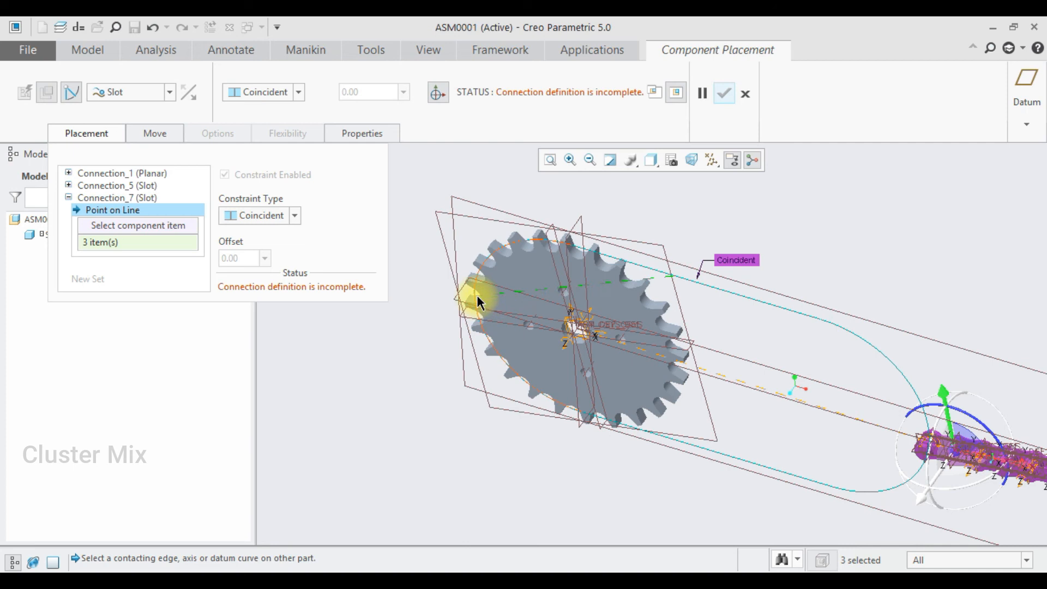
Step: Hide the 3D dragger and pick datum point PNT1 at the chain's second roller for the second Slot connection
scroll(676, 327, "down", 2)
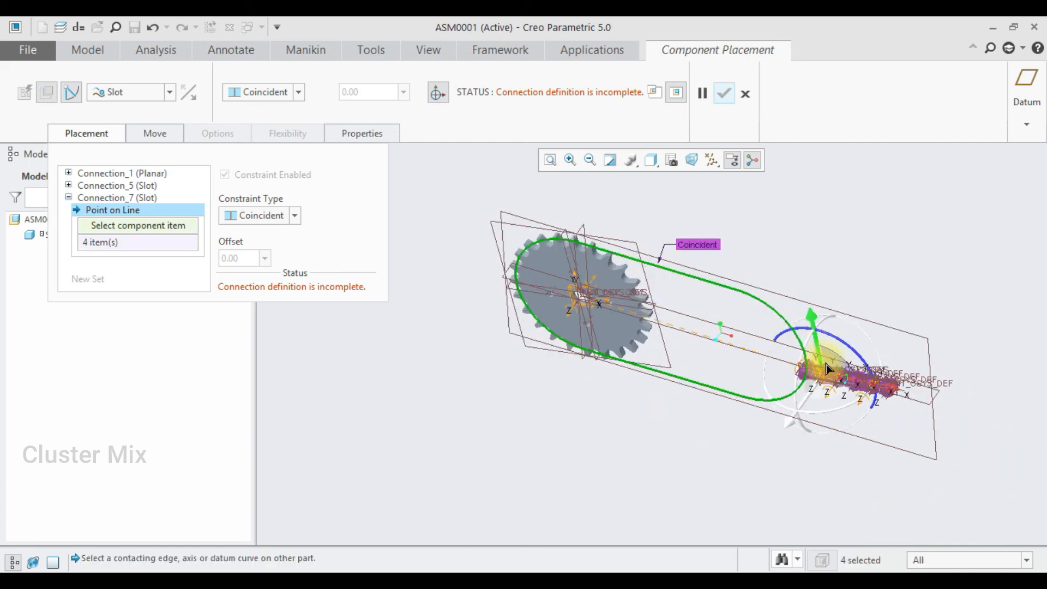
scroll(819, 417, "up", 6)
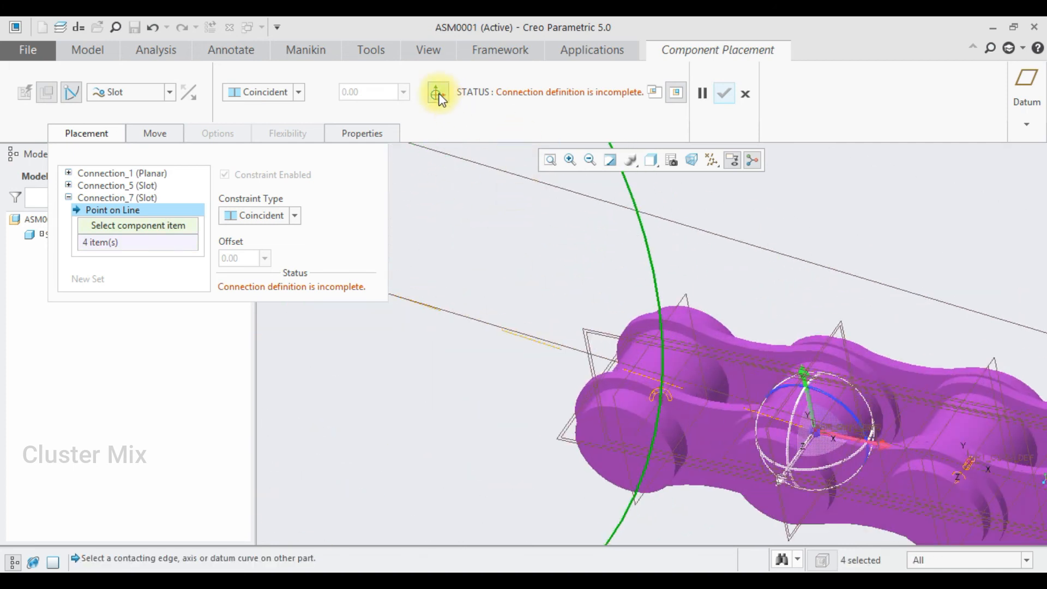
left_click(440, 96)
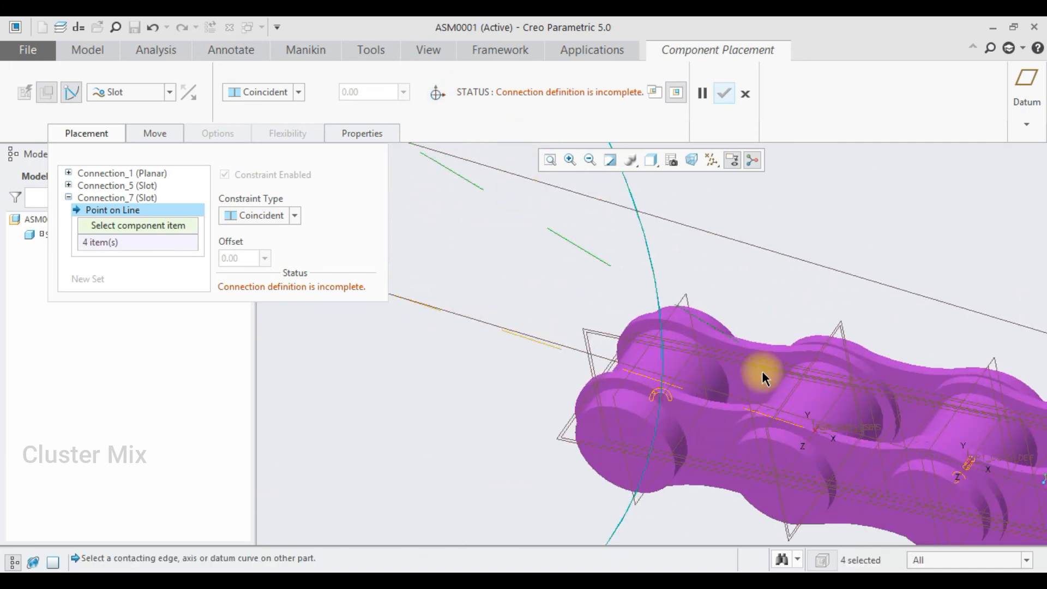
left_click(816, 436)
scroll(778, 409, "down", 5)
scroll(715, 448, "up", 5)
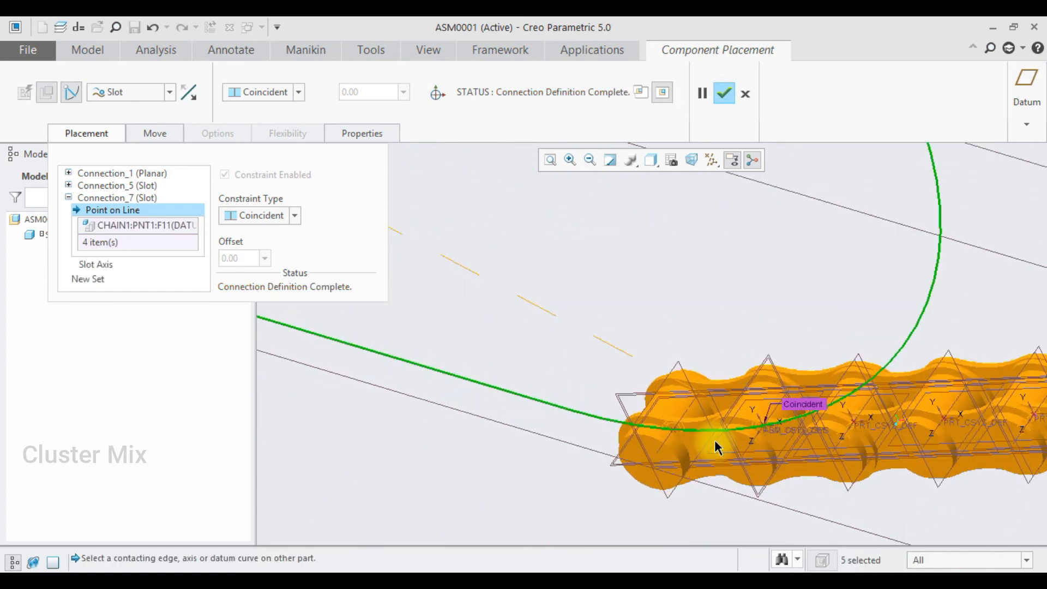
Step: Add a third Slot connection tying the datum point at the chain's third roller to all four path segments
left_click(97, 279)
scroll(661, 329, "down", 5)
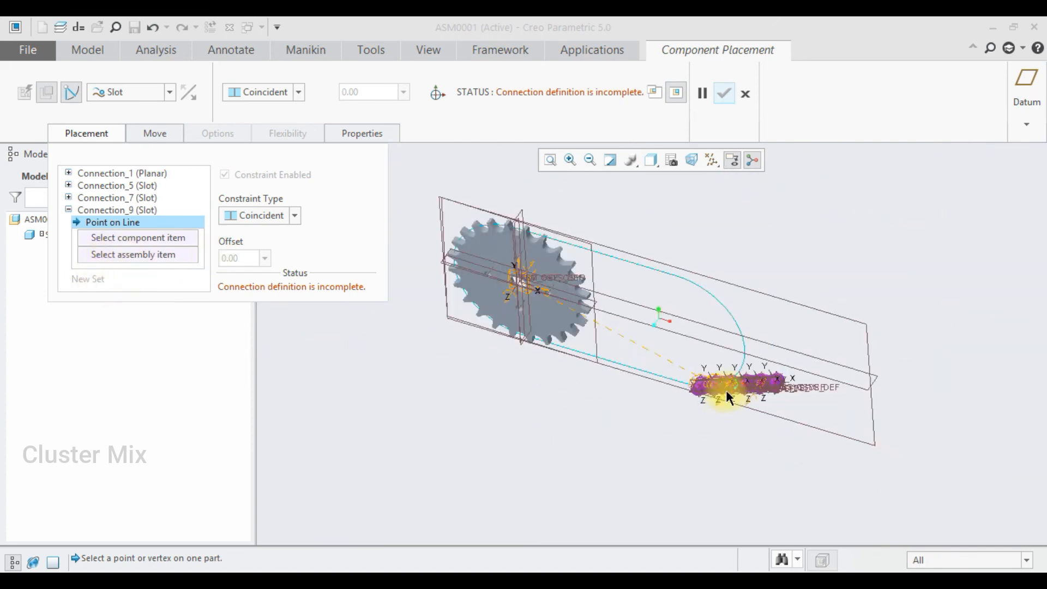
left_click(625, 285)
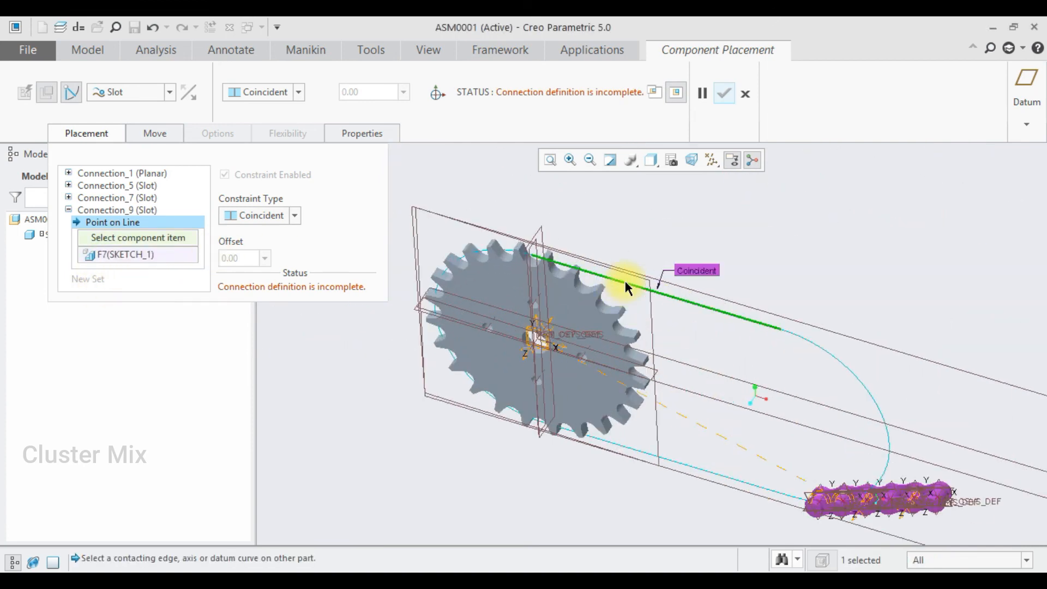
left_click(464, 260, "ctrl")
left_click(604, 439, "ctrl")
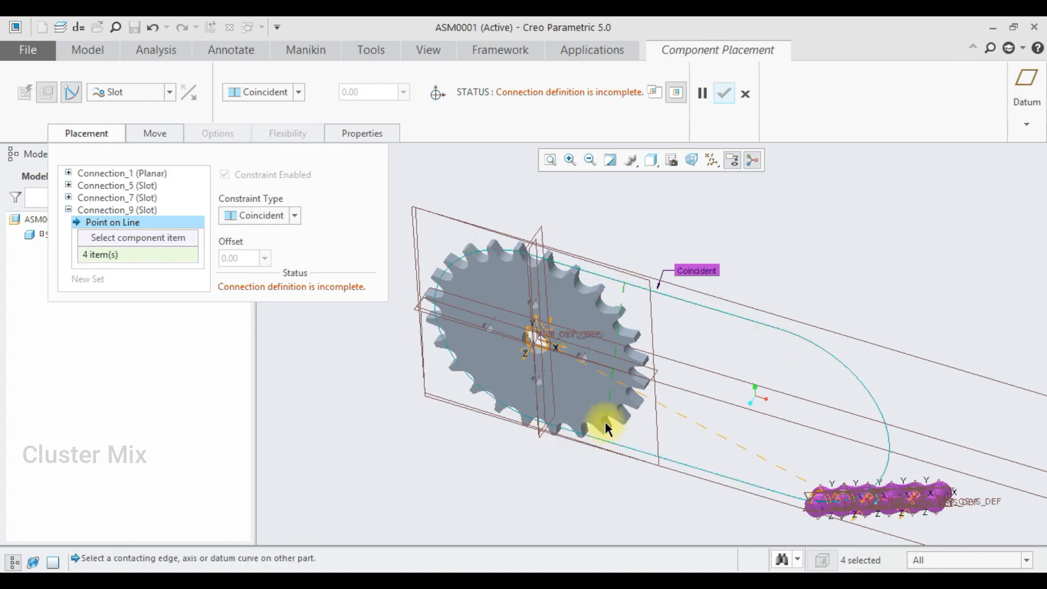
scroll(853, 480, "up", 8)
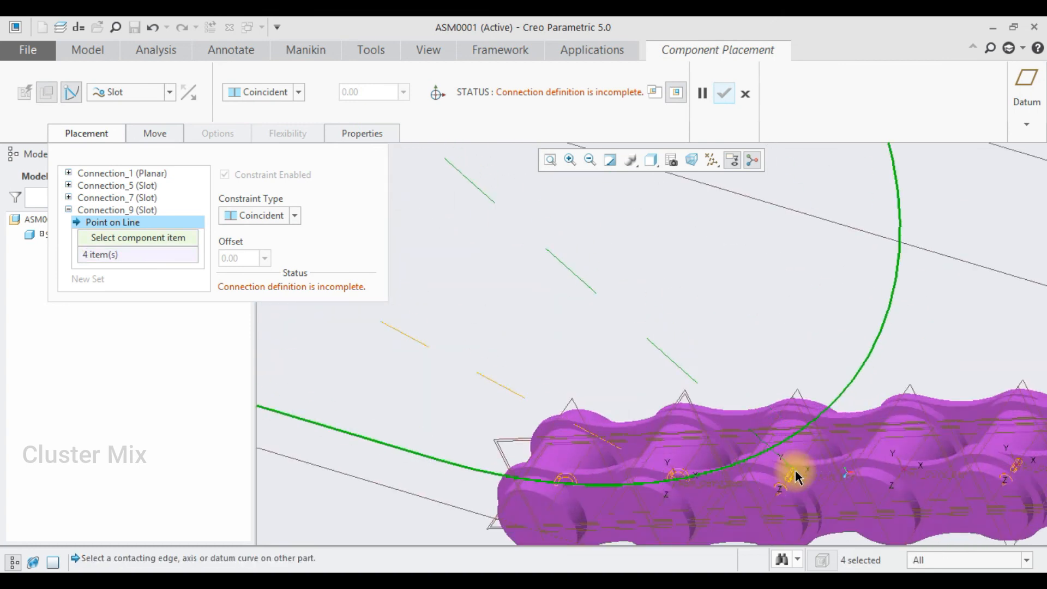
middle_click(838, 380)
Step: Add a fourth Slot connection set referencing every segment of the closed path sketch
left_click(101, 280)
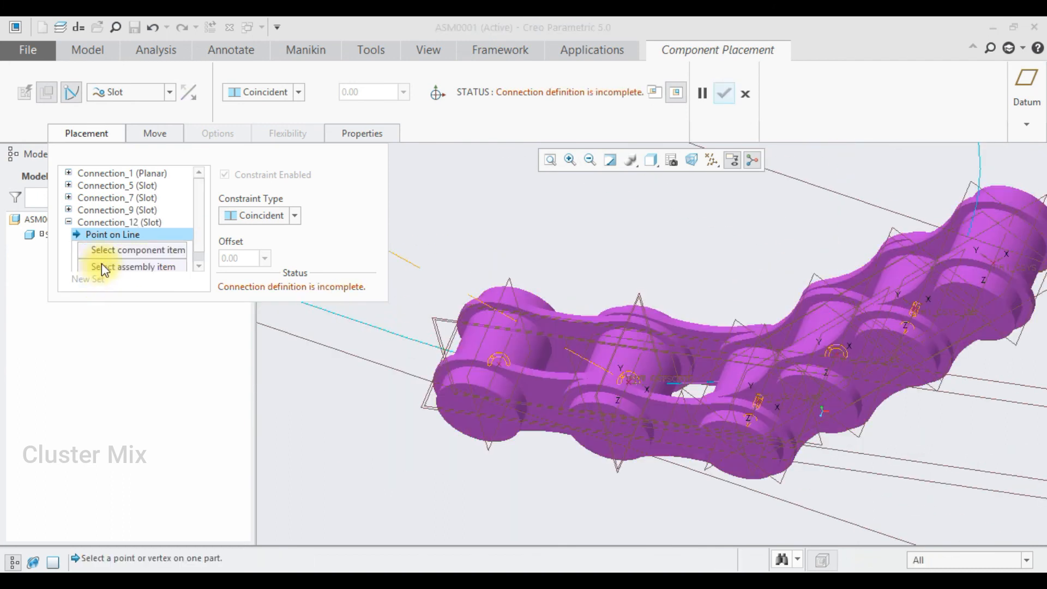
scroll(764, 417, "down", 8)
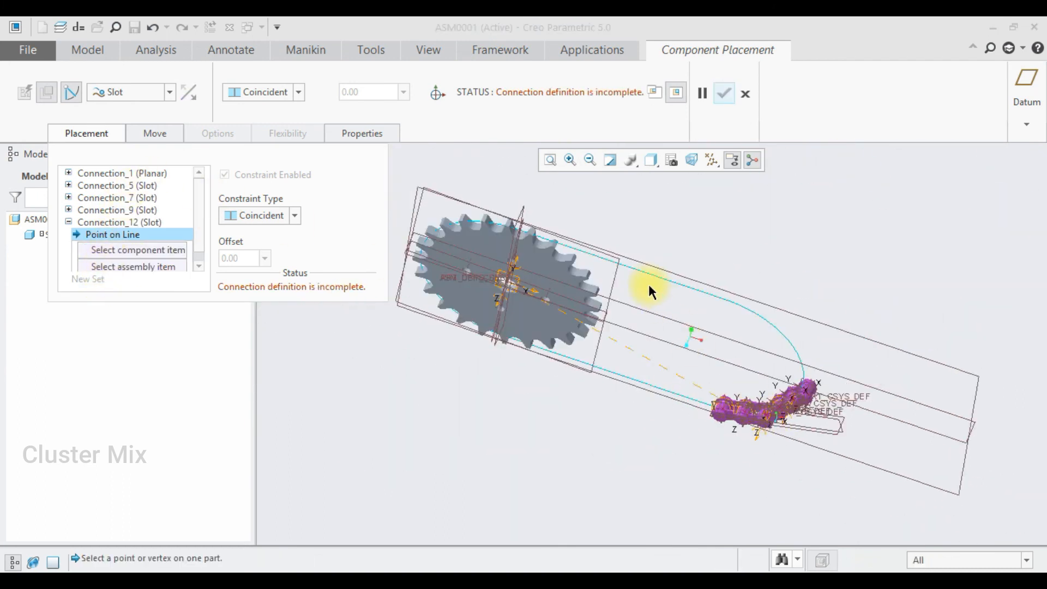
left_click(661, 282)
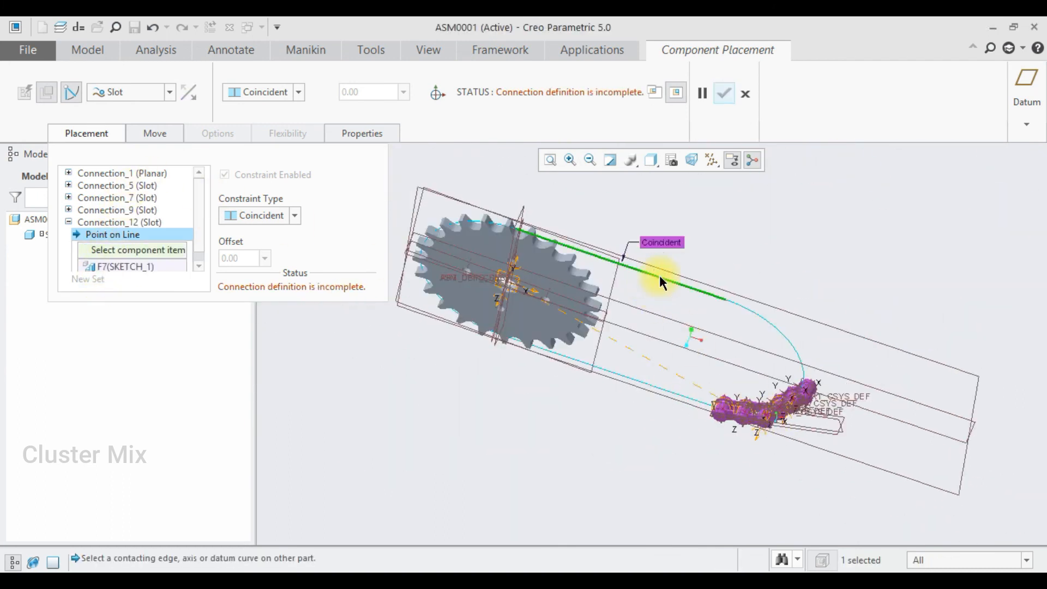
left_click(745, 310, "ctrl")
scroll(441, 238, "up", 2)
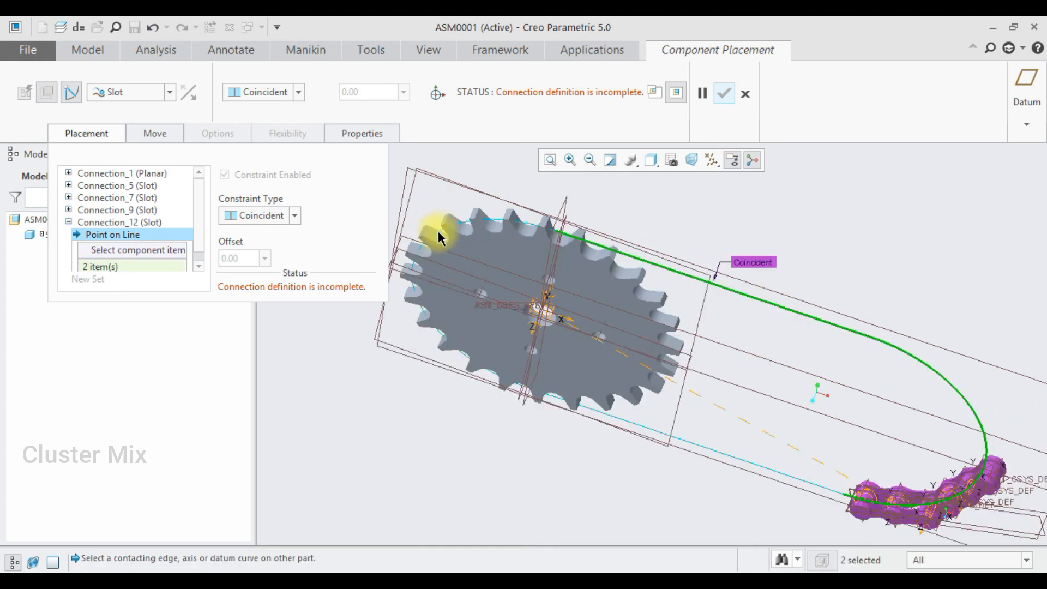
left_click(441, 240, "ctrl")
left_click(654, 435, "ctrl")
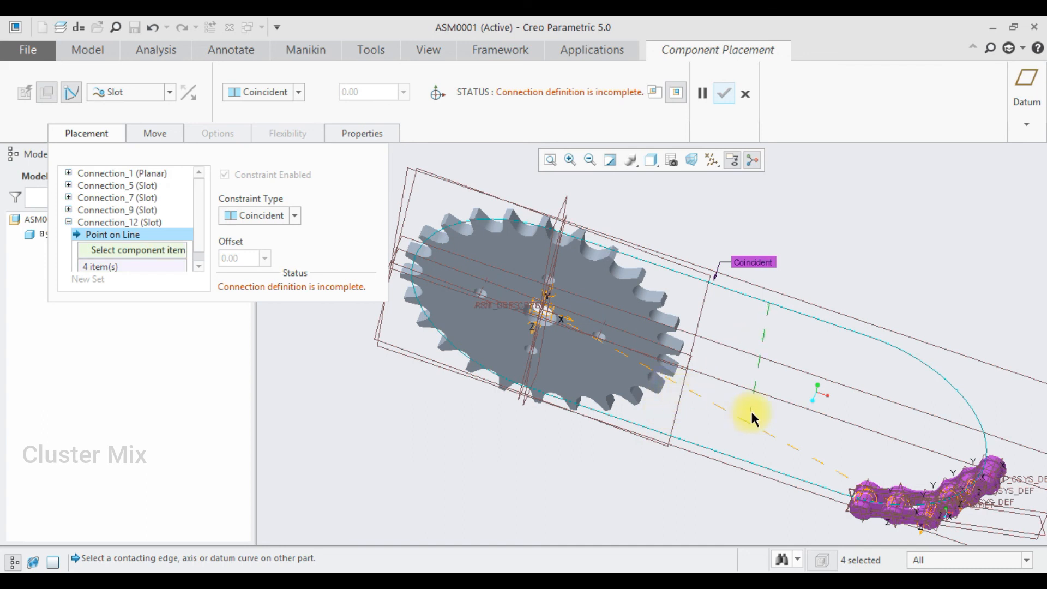
Step: Pick the CHAIN1 datum point PNT1 toward the chain's unattached end as the fourth Slot connection's component reference
scroll(911, 461, "up", 4)
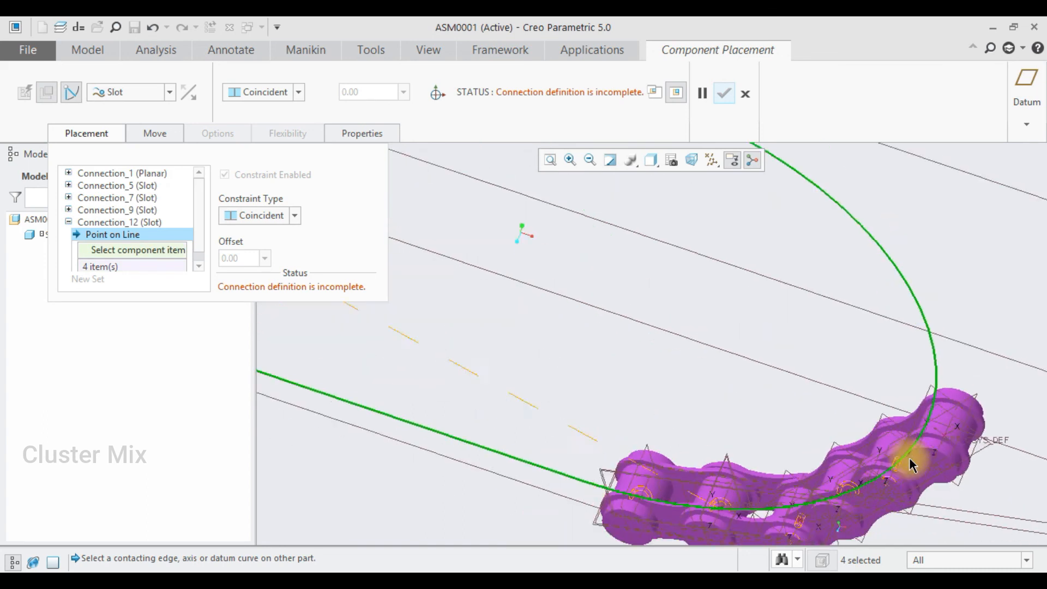
scroll(900, 412, "up", 3)
left_click(899, 412)
scroll(902, 417, "down", 3)
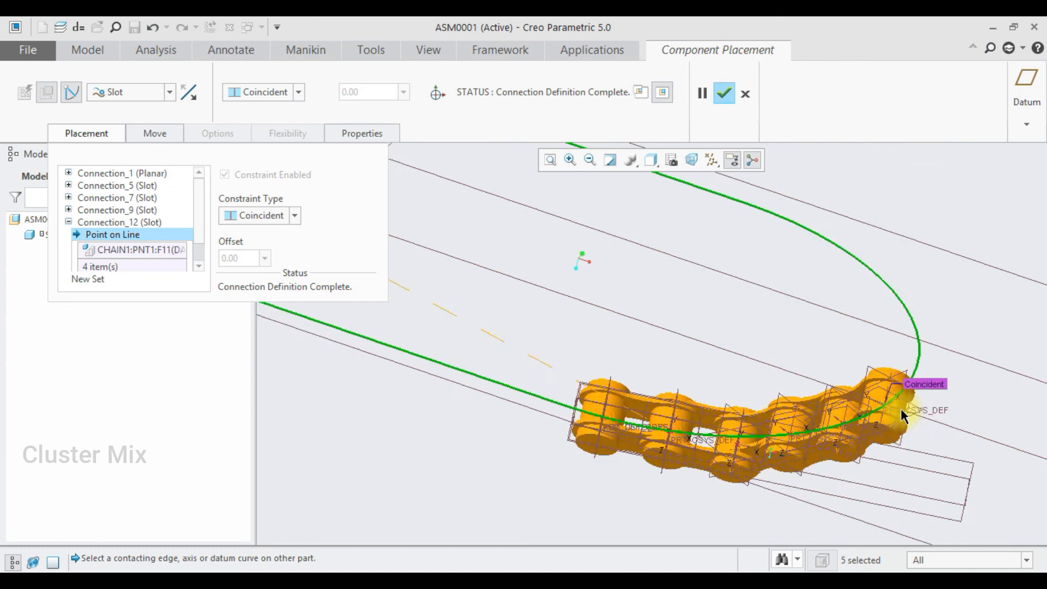
scroll(902, 416, "down", 3)
scroll(888, 355, "up", 2)
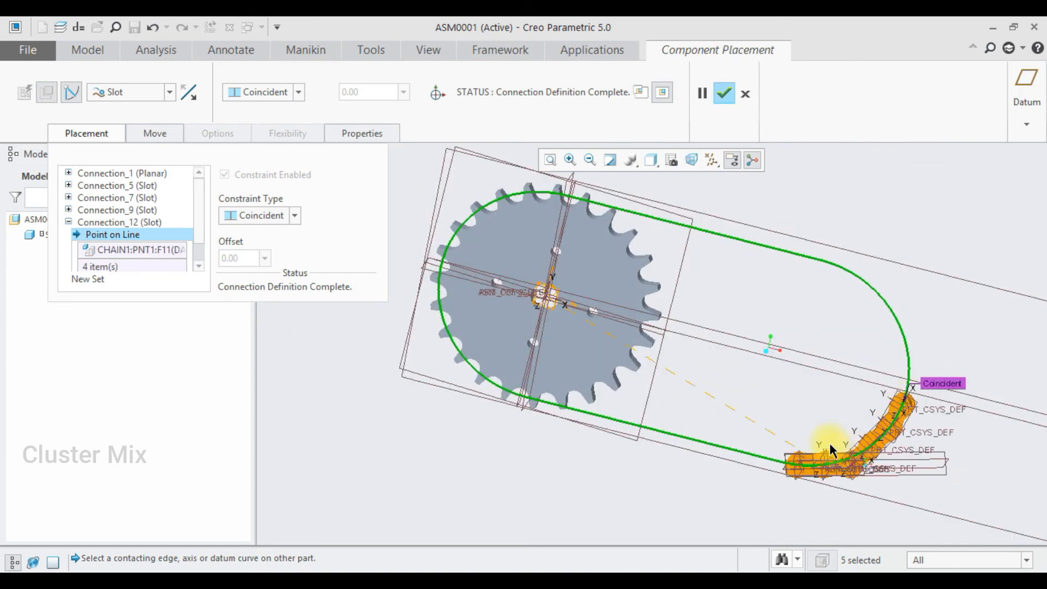
Step: Complete the chain subassembly's placement with its Planar and Slot connections
scroll(751, 376, "up", 5)
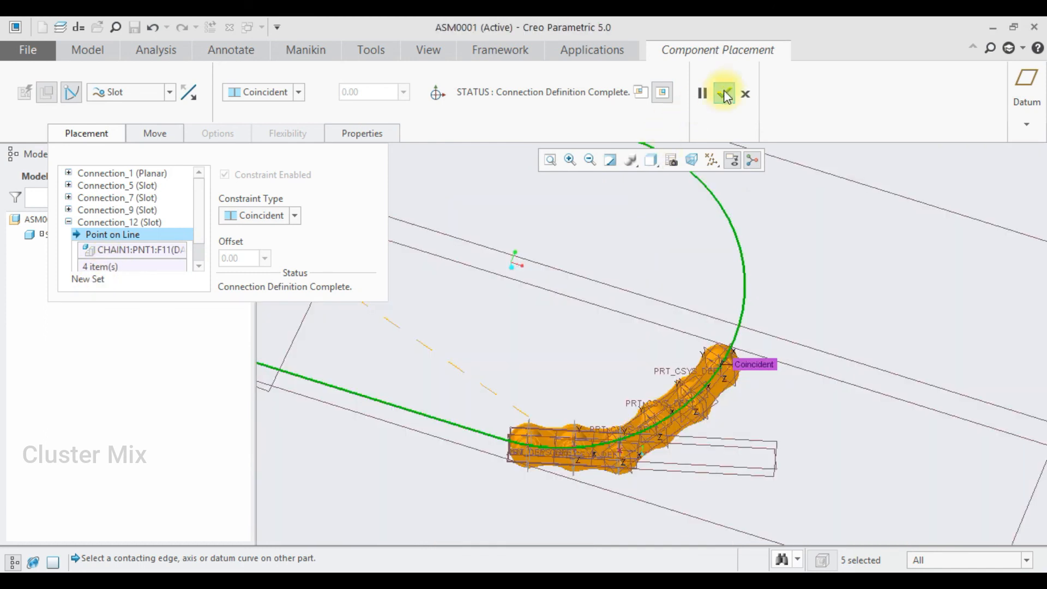
left_click(727, 92)
scroll(836, 253, "down", 5)
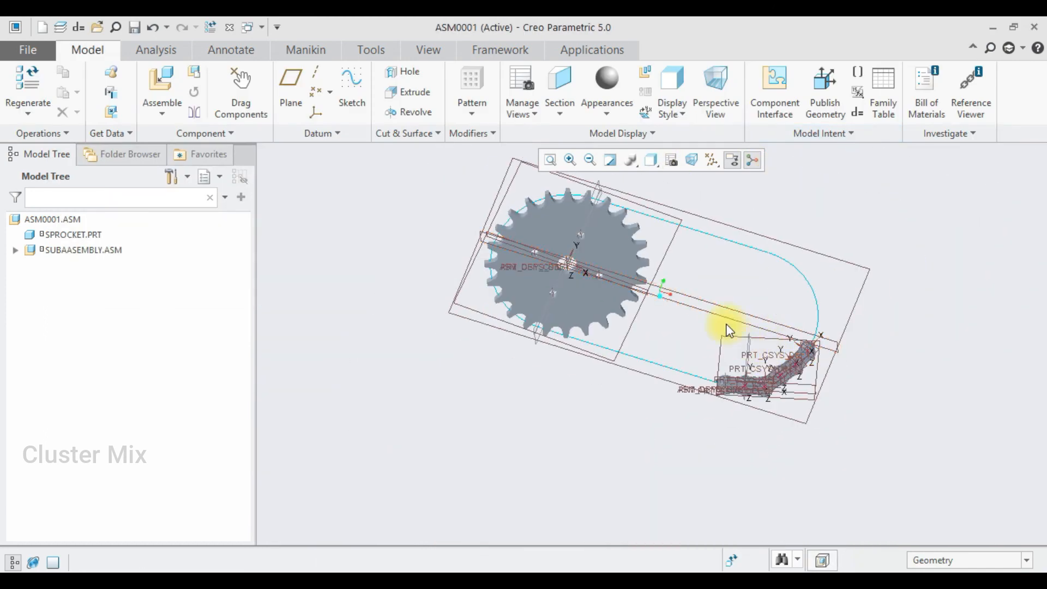
scroll(723, 335, "up", 3)
scroll(723, 335, "down", 3)
middle_click_drag(723, 335, 709, 306)
Step: Drag the chain links along the closed path and around the sprocket to test their motion
left_click(241, 87)
scroll(846, 297, "up", 6)
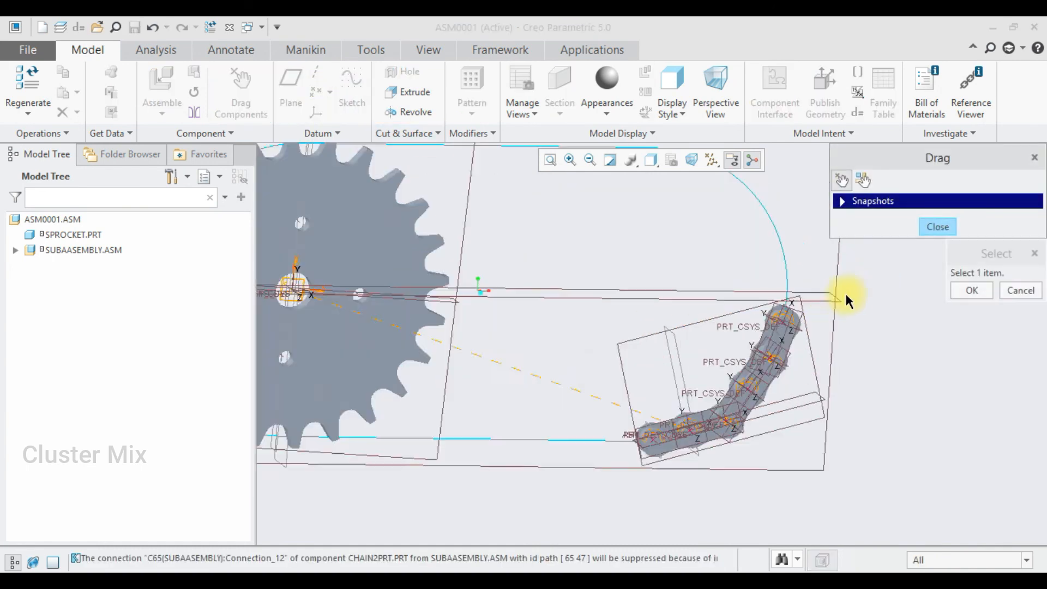
left_click(749, 350)
scroll(748, 349, "down", 6)
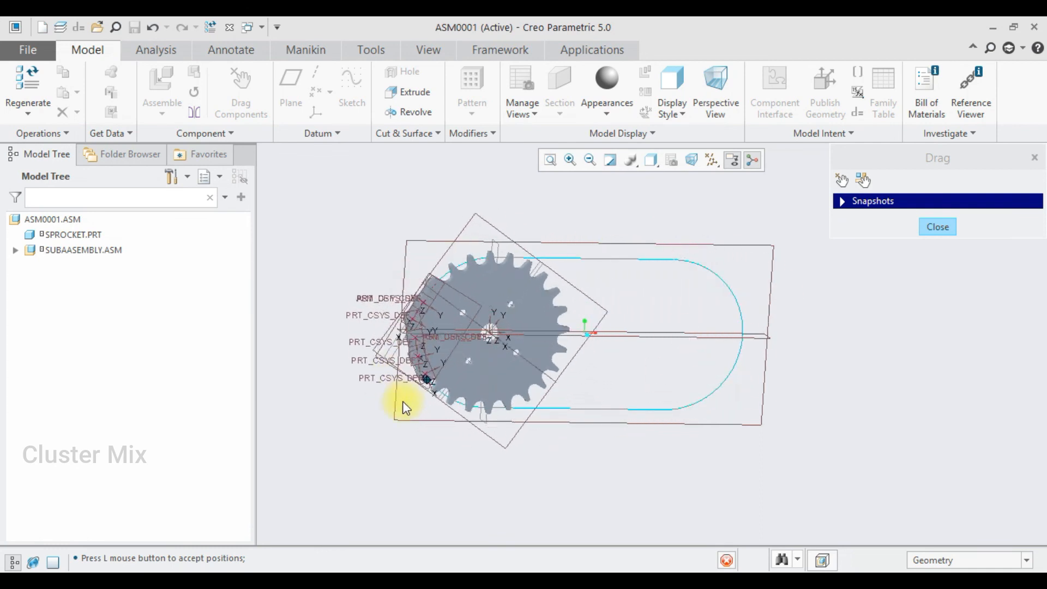
scroll(505, 289, "down", 2)
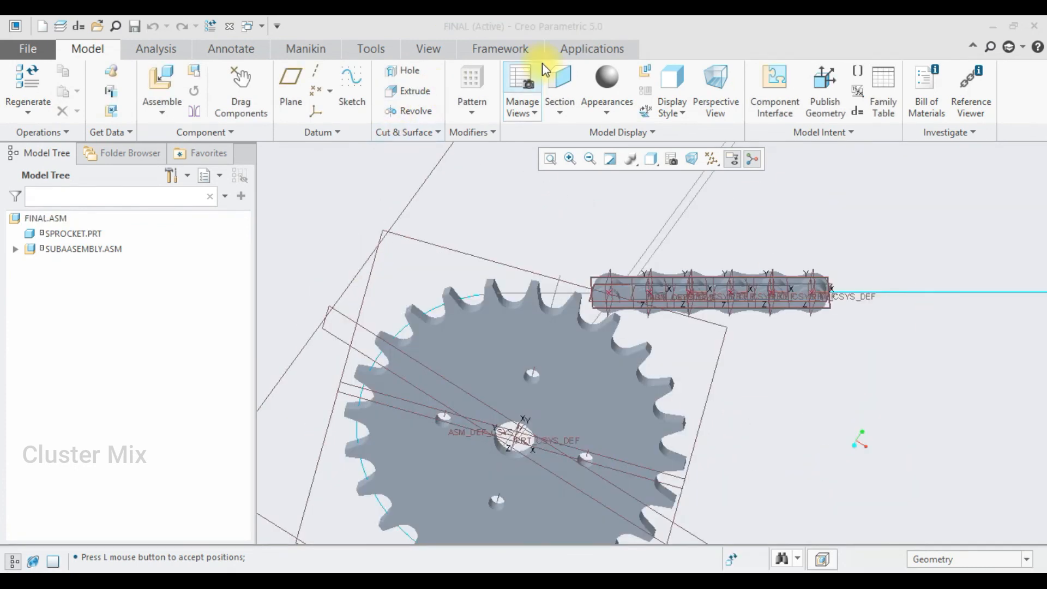
Step: Enter the Mechanism application for the FINAL assembly and test the chain's motion around the sprocket by dragging a link
left_click(573, 55)
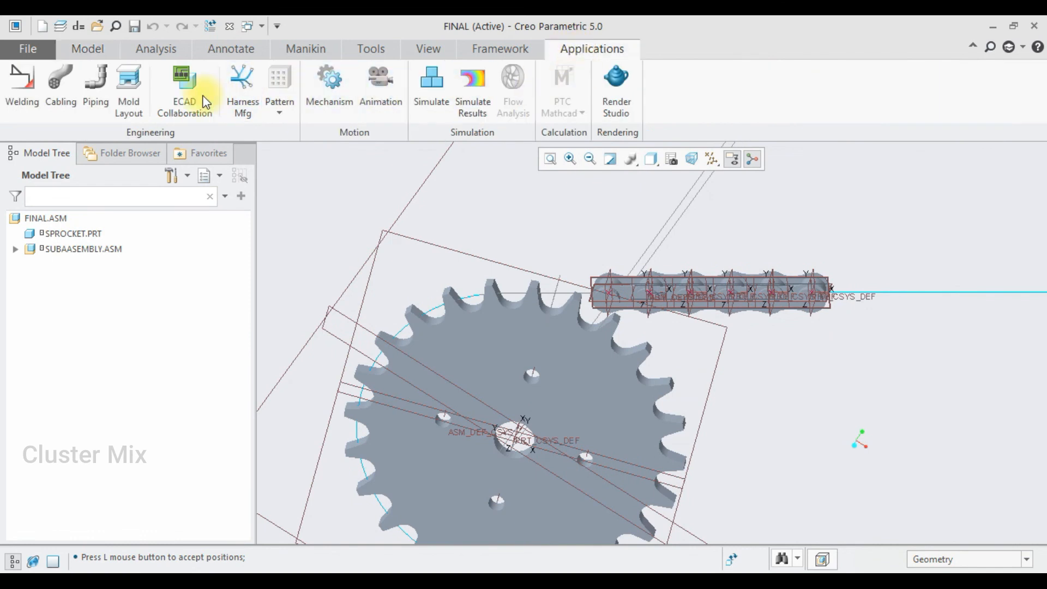
left_click(329, 90)
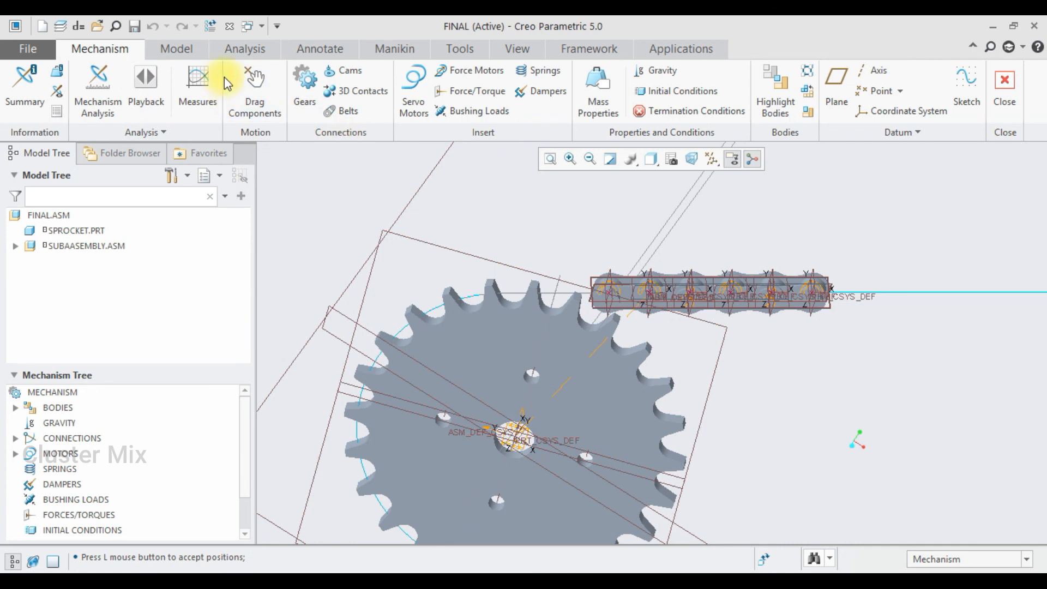
left_click(255, 88)
scroll(613, 318, "up", 5)
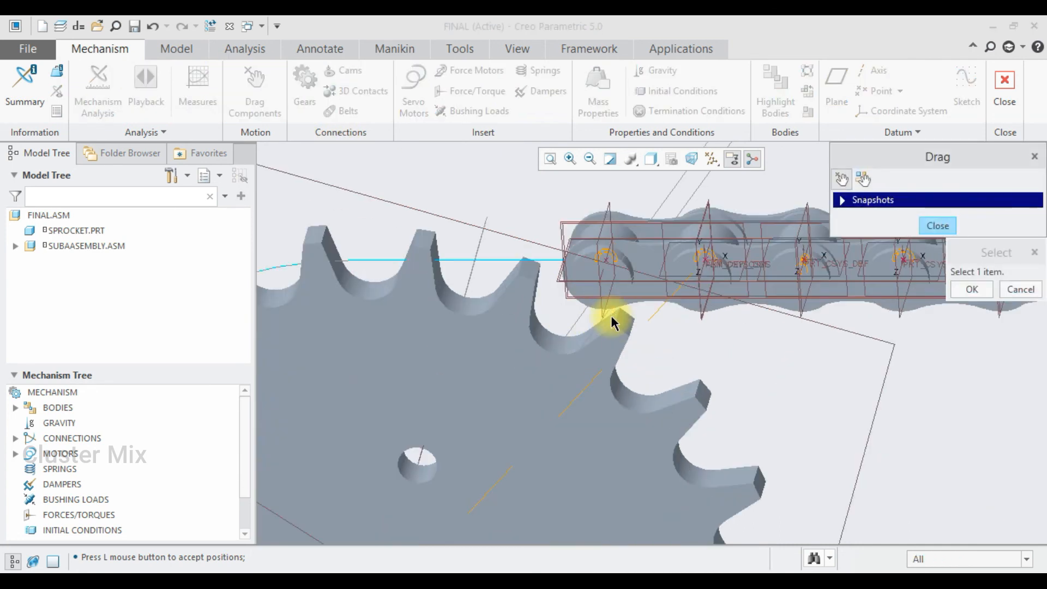
left_click(646, 258)
scroll(633, 257, "down", 5)
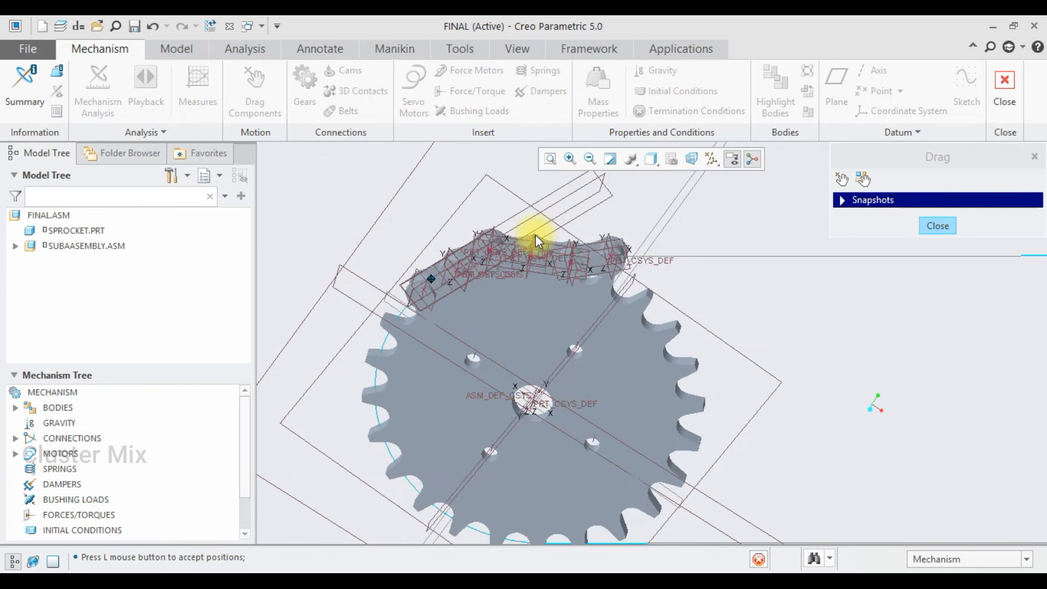
left_click_drag(641, 241, 620, 204)
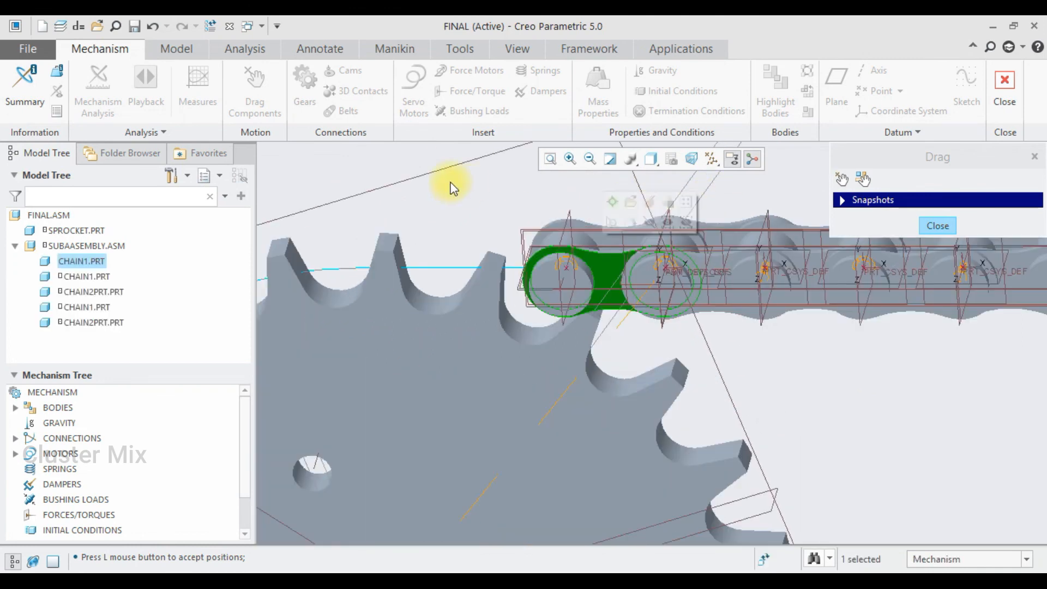
left_click(925, 225)
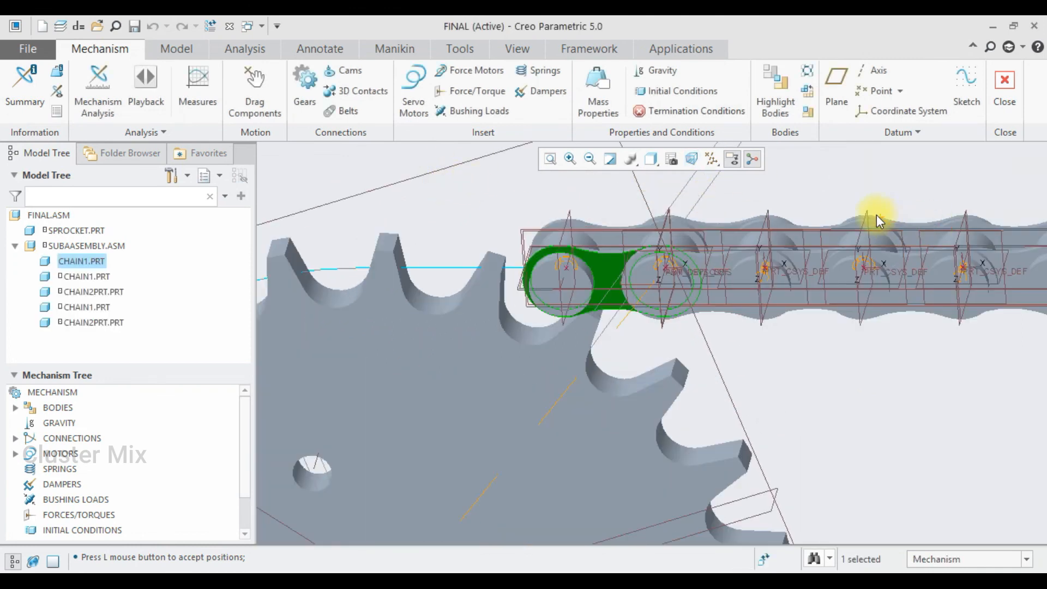
left_click(254, 81)
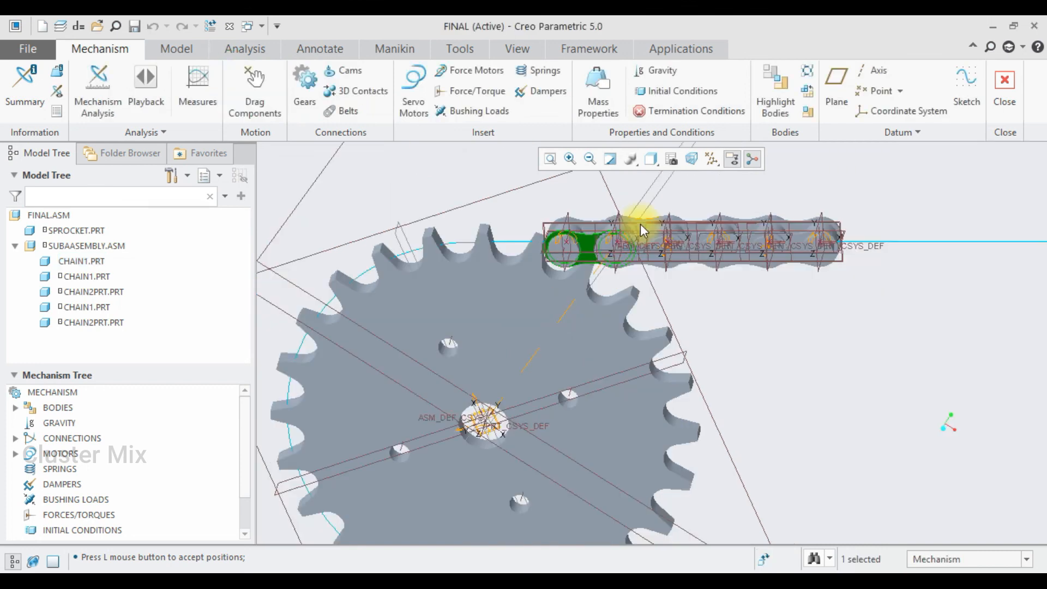
Step: Create a servo motor driven by the Slot connection at the chain roller nearest the sprocket
left_click(411, 92)
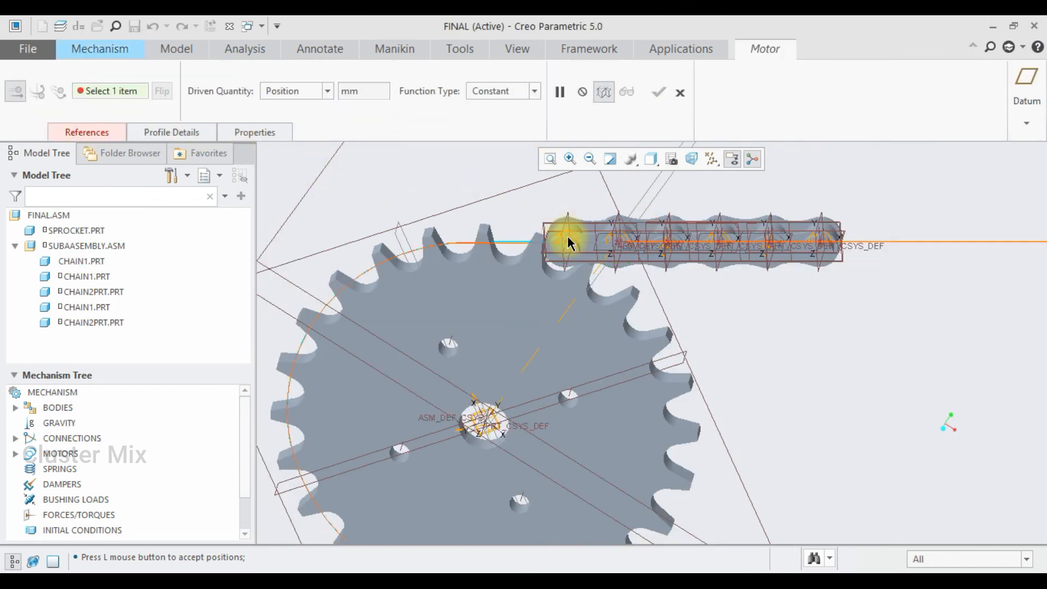
scroll(568, 243, "up", 5)
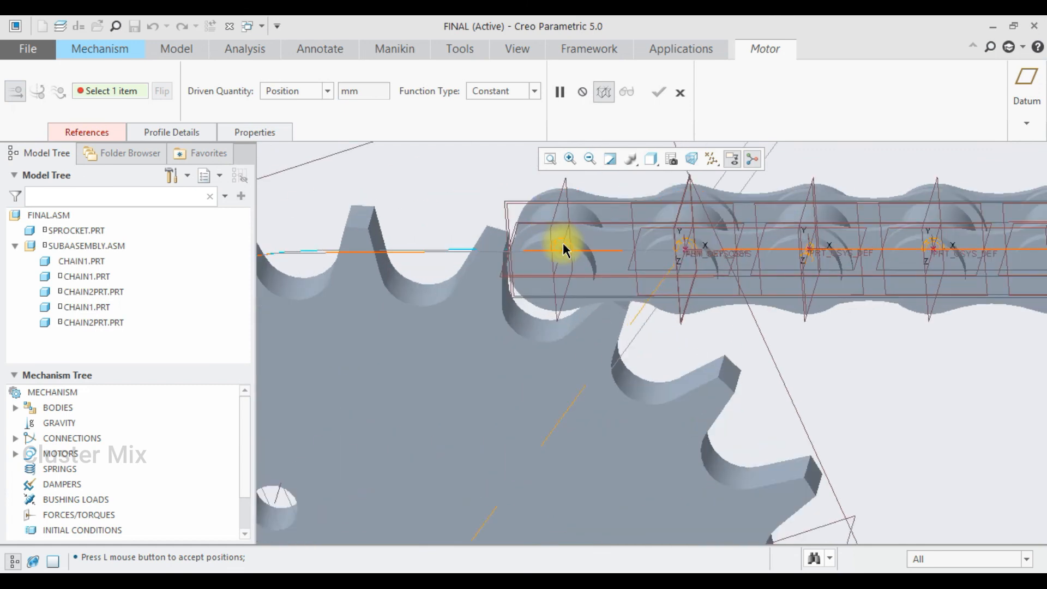
left_click(563, 243)
scroll(654, 240, "down", 5)
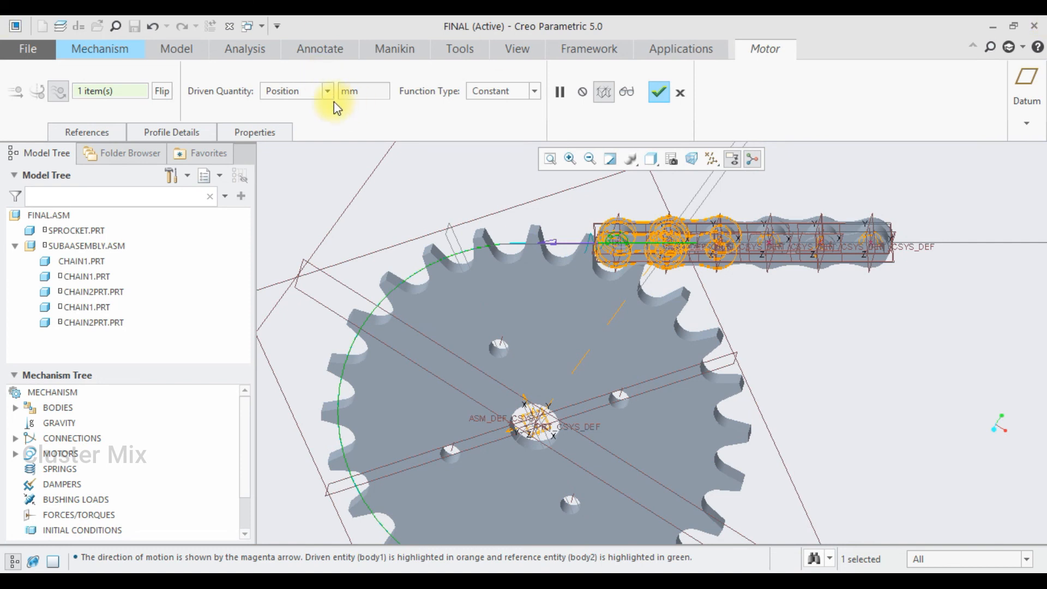
Step: Set the servo motor to drive a constant velocity of 2 mm/sec and complete its definition
left_click(272, 91)
left_click(270, 116)
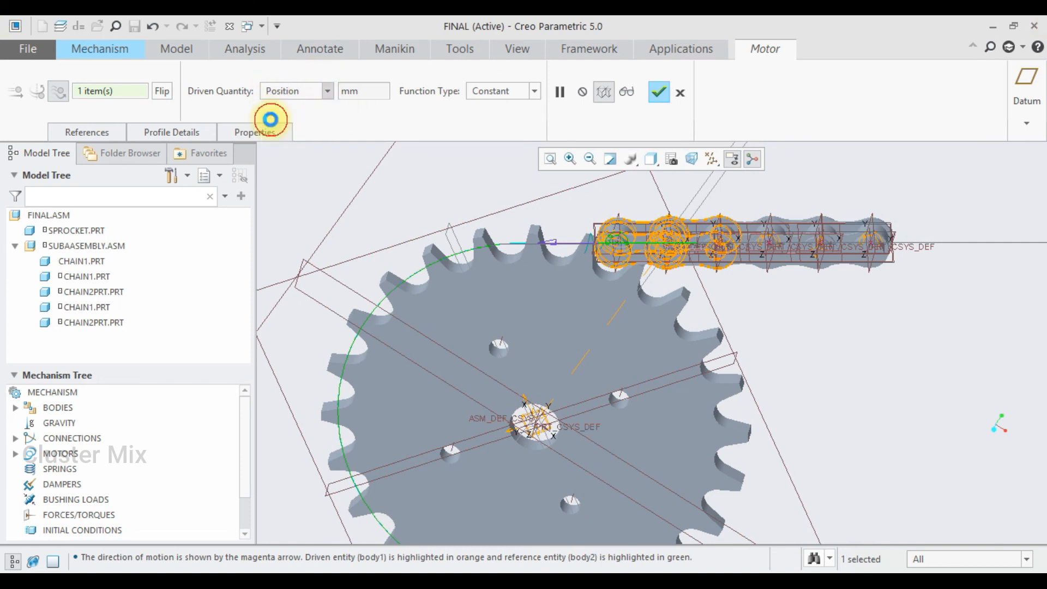
left_click(155, 132)
double_click(204, 322)
type("2")
key("Return")
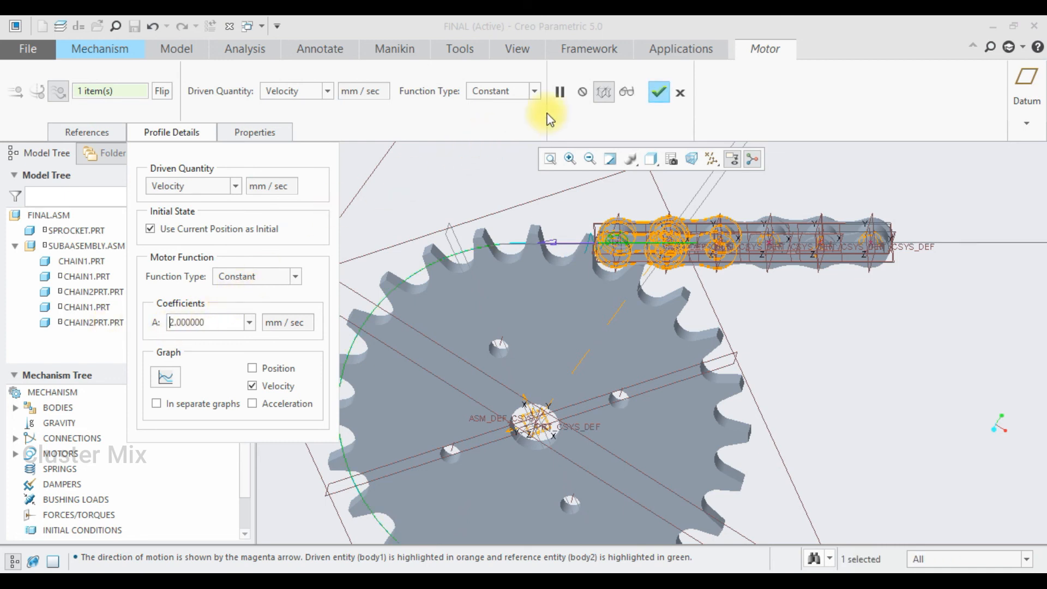
left_click(657, 93)
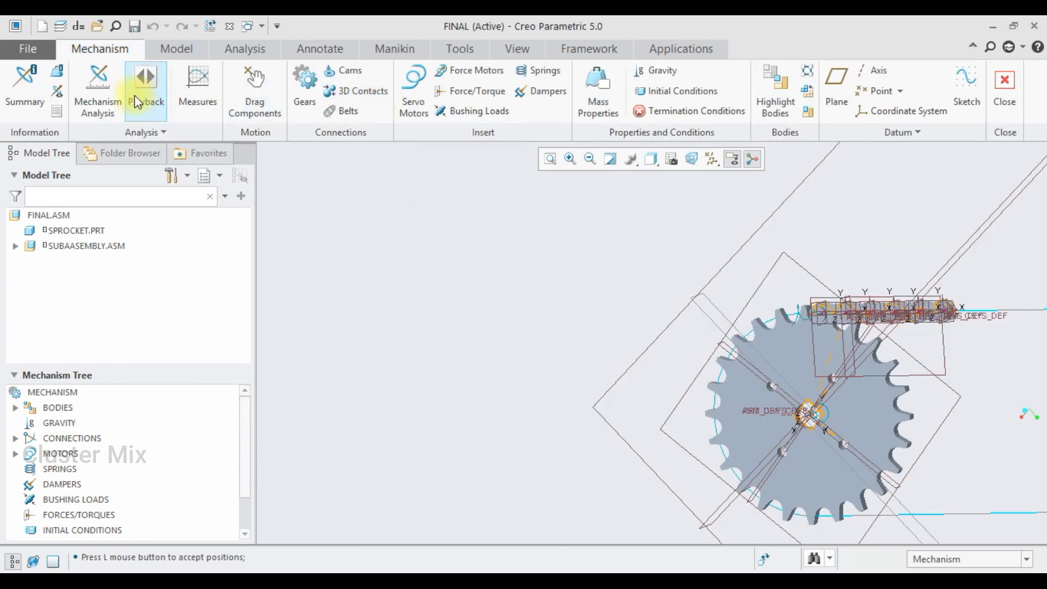
Step: Define a Kinematic mechanism analysis with an end time of 500
left_click(103, 92)
left_click(876, 120)
left_click(866, 144)
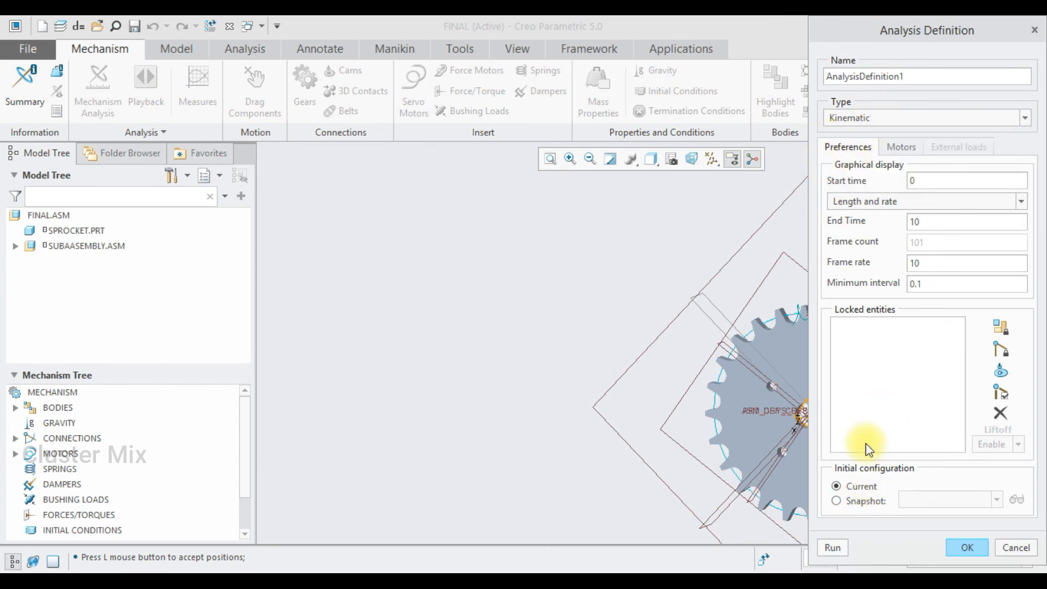
double_click(928, 221)
type("500")
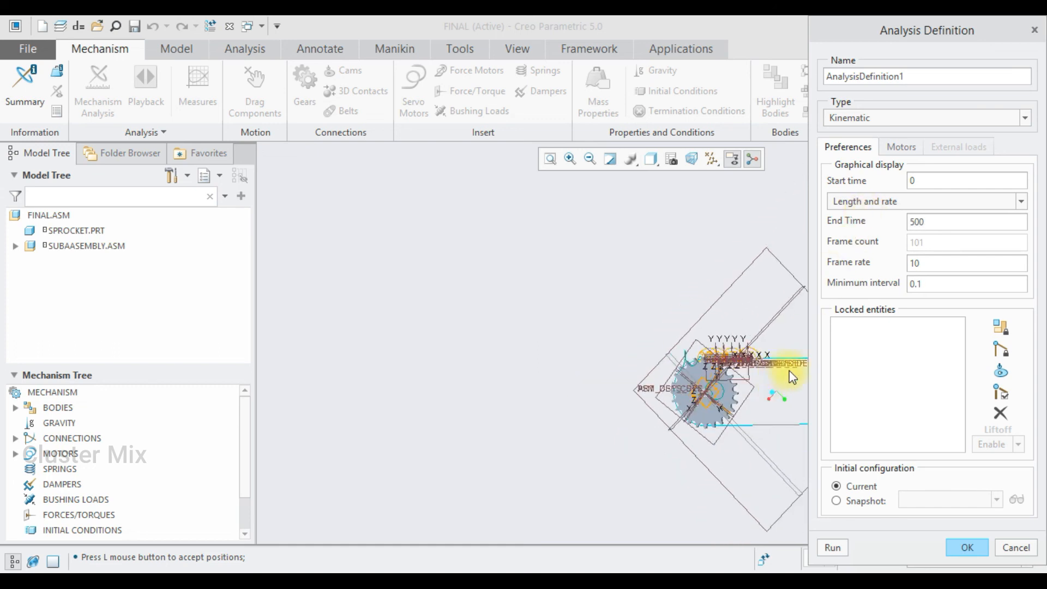
Step: Hide all datum axes, points, coordinate systems and planes, and run the kinematic analysis
scroll(792, 377, "down", 4)
scroll(596, 368, "up", 1)
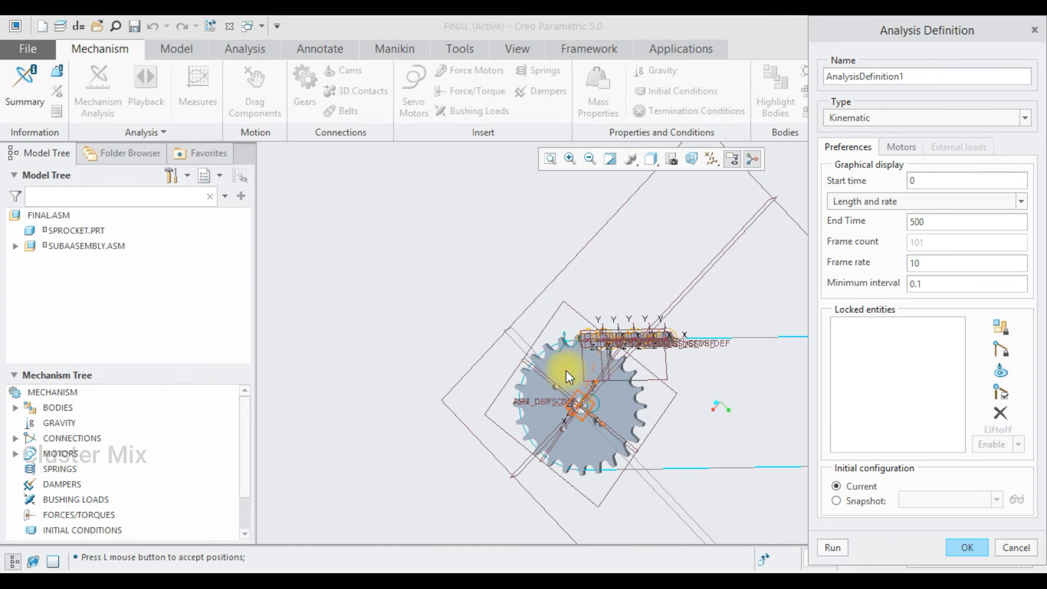
scroll(494, 372, "down", 3)
scroll(495, 373, "up", 2)
scroll(518, 384, "down", 1)
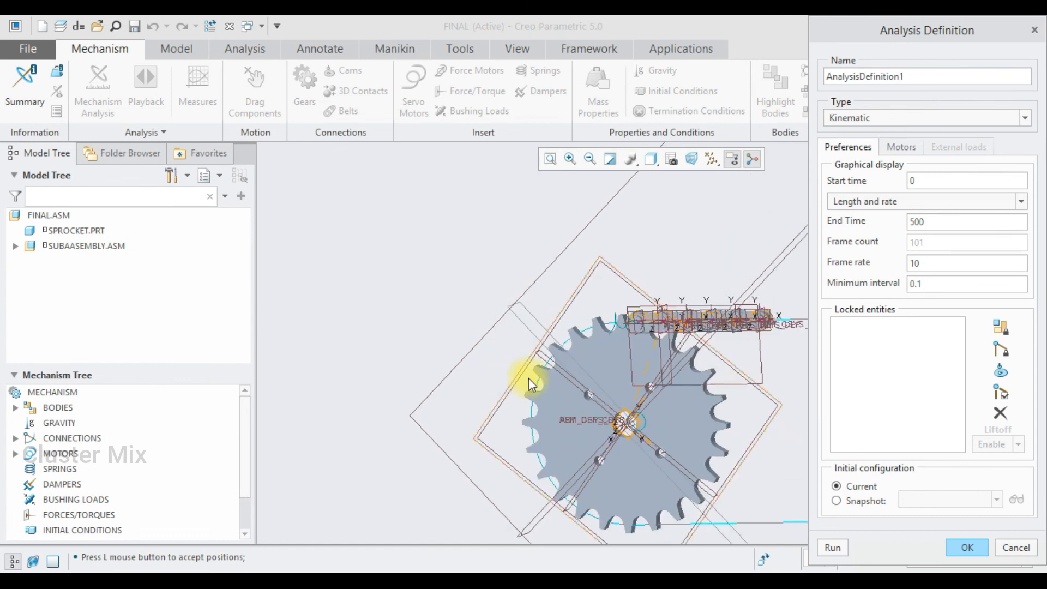
left_click(711, 158)
left_click(711, 178)
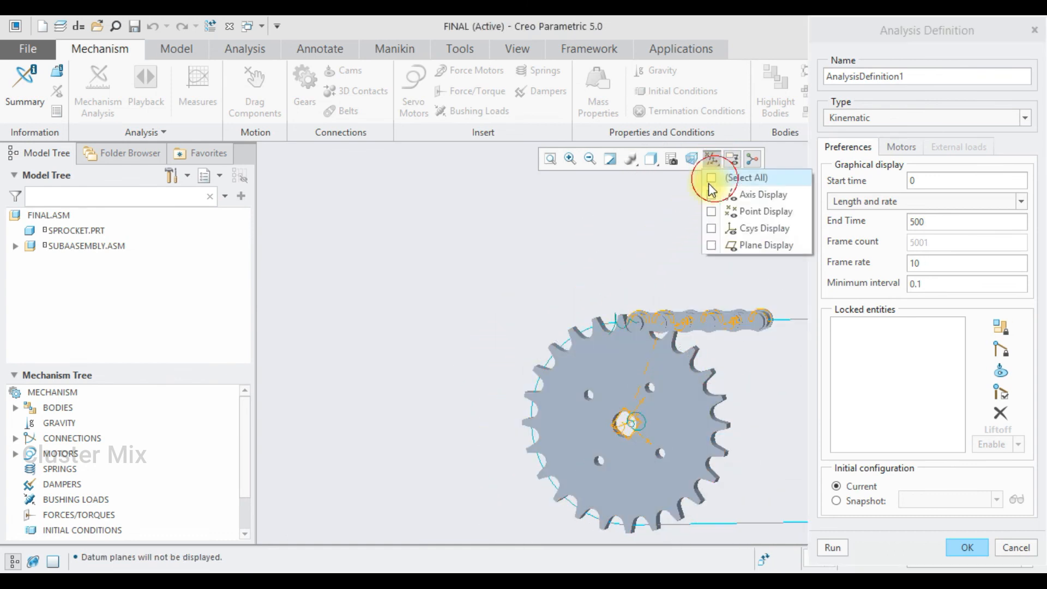
left_click(832, 549)
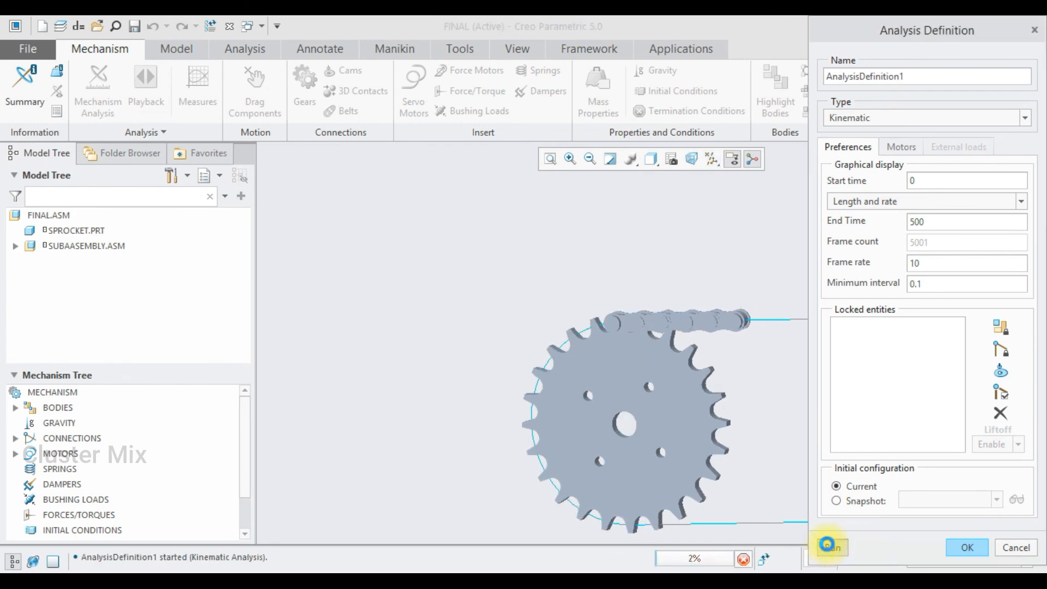